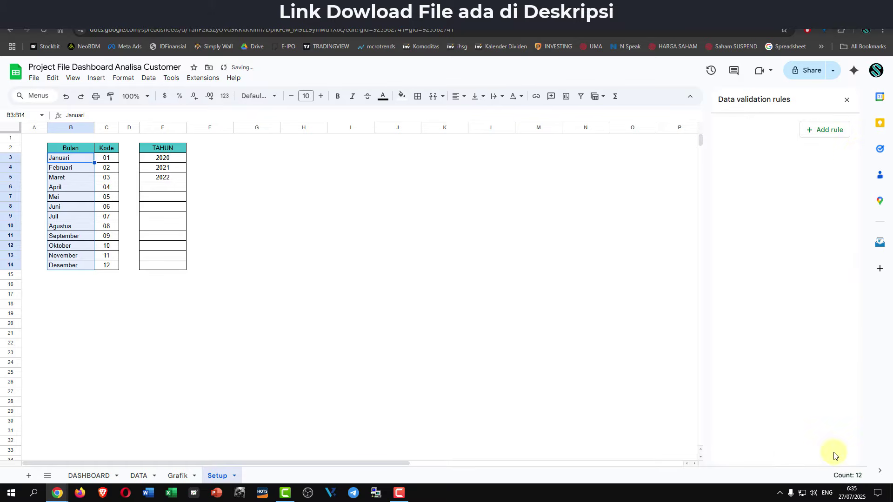
- Close the data validation rules and check the TAHUN and BULAN dropdown lists on the DASHBOARD sheet
{"action": "left_click", "coordinate": [407, 218]}
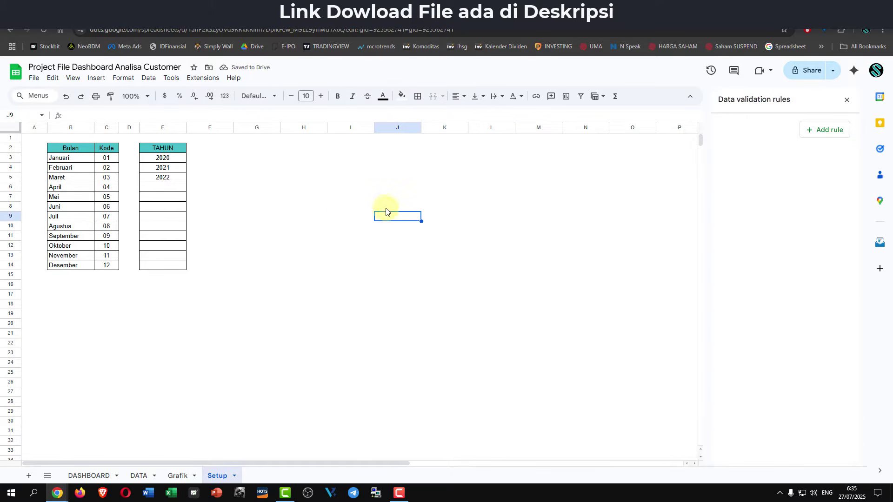
{"action": "left_click", "coordinate": [847, 100]}
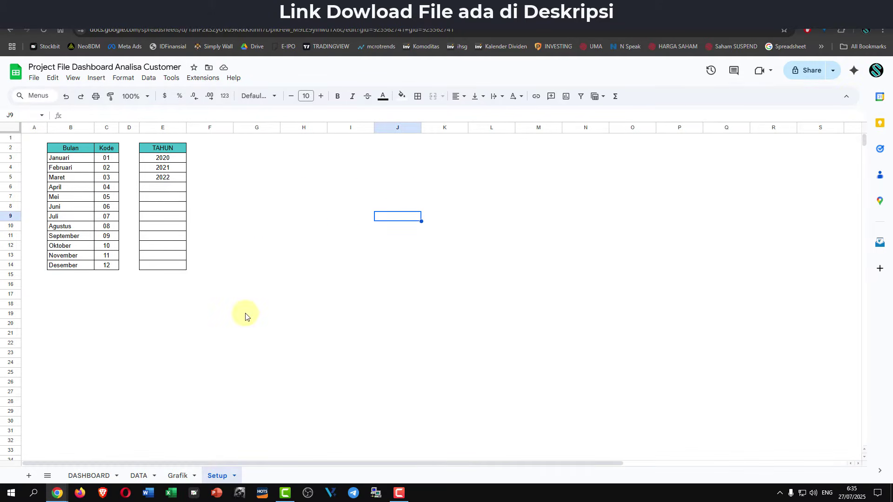
{"action": "left_click", "coordinate": [82, 475]}
{"action": "left_click", "coordinate": [537, 148]}
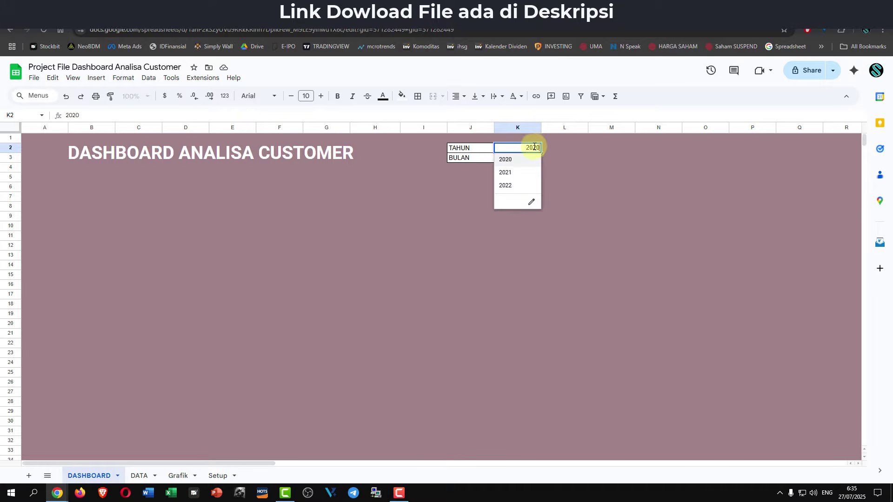
{"action": "left_click", "coordinate": [582, 160]}
{"action": "left_click", "coordinate": [536, 157]}
{"action": "left_click", "coordinate": [573, 166]}
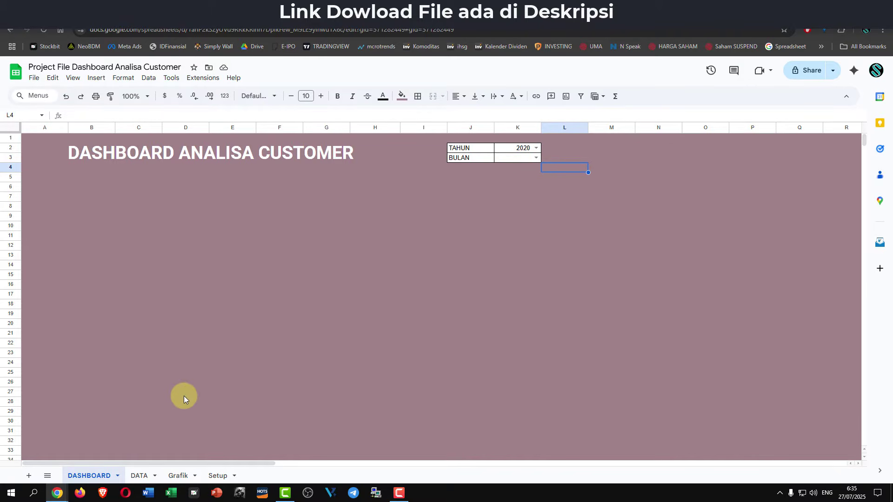
- Link filter cell B1 on the Grafik sheet to the TAHUN selection with =DASHBOARD!K2
{"action": "left_click", "coordinate": [176, 477]}
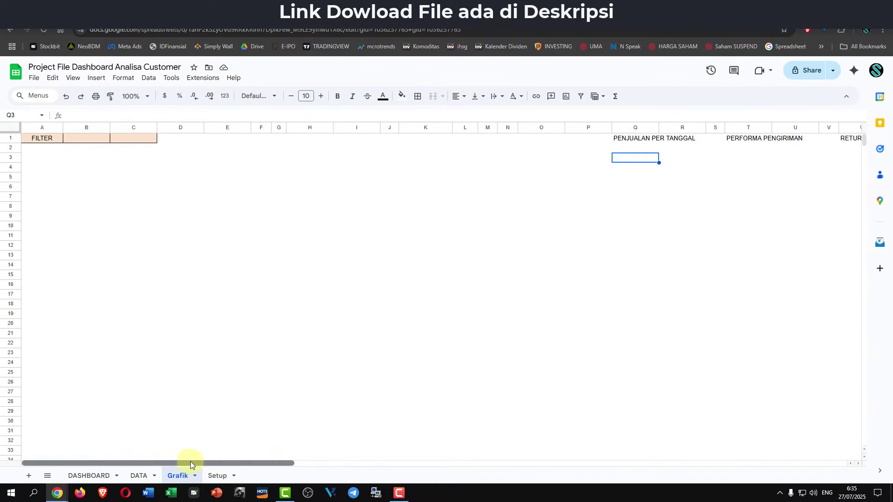
{"action": "left_click", "coordinate": [91, 137]}
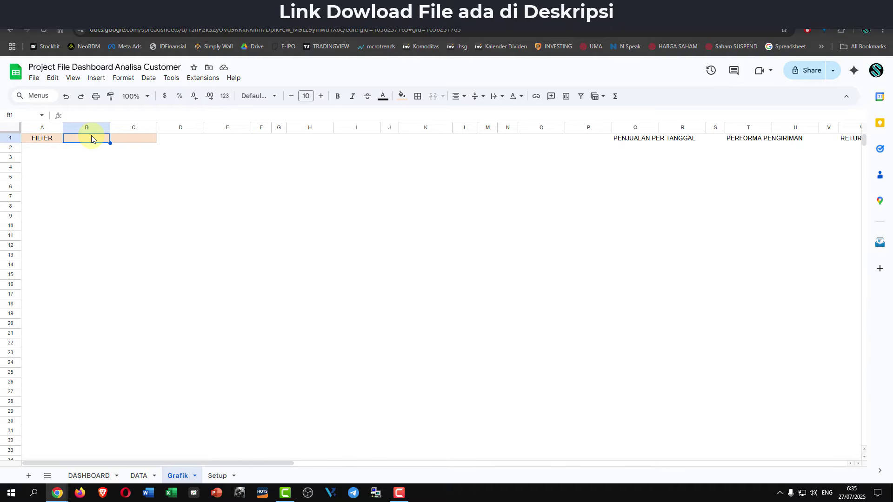
{"action": "type", "text": "="}
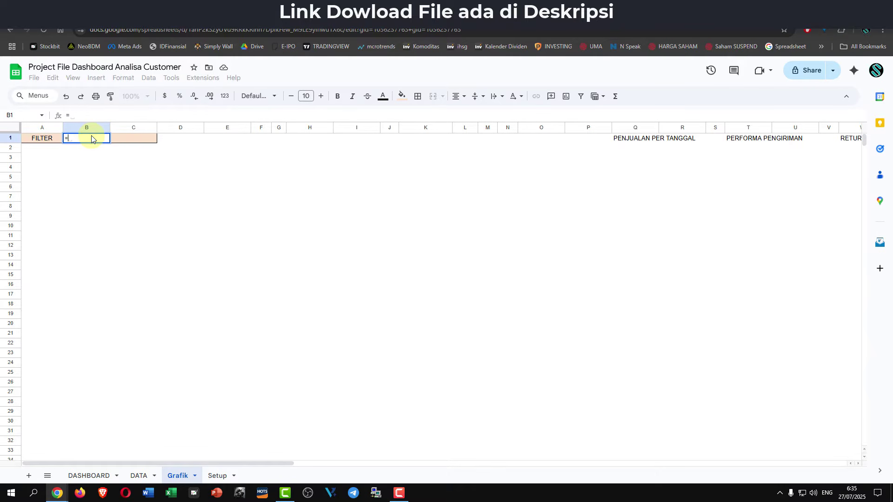
{"action": "left_click", "coordinate": [87, 477]}
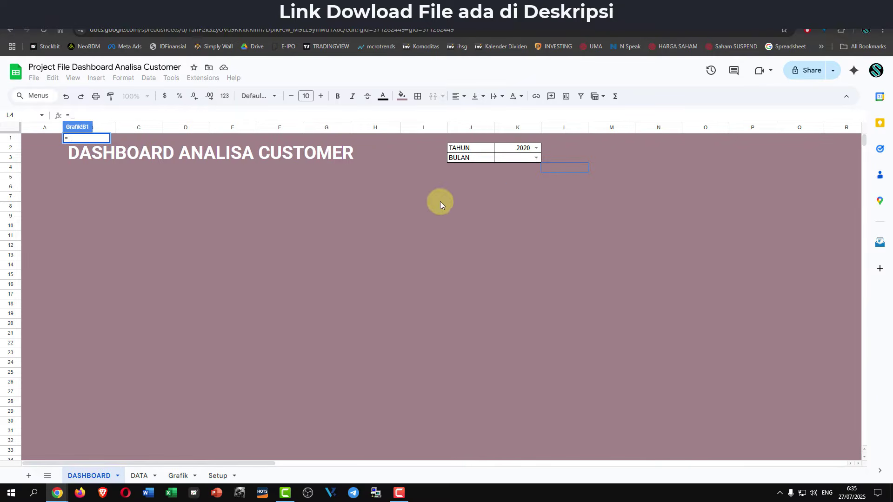
{"action": "left_click", "coordinate": [513, 152]}
{"action": "key", "text": "Return"}
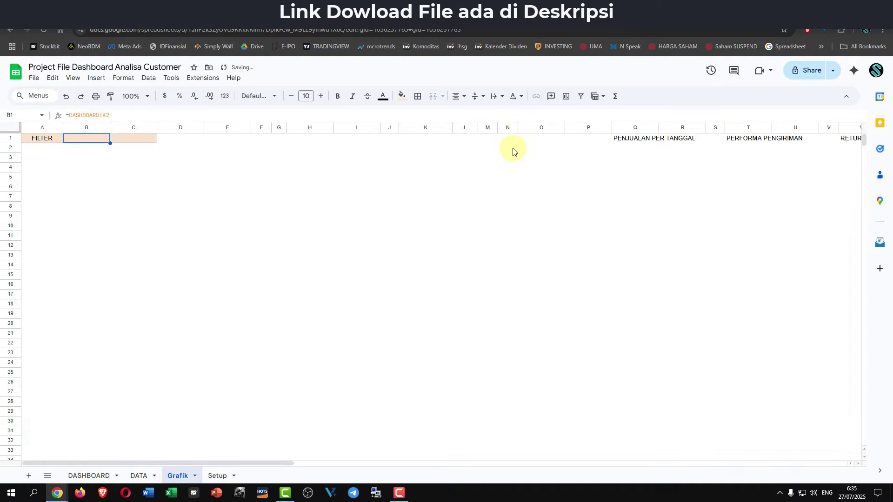
- Compare the BULAN selector on DASHBOARD with the Bulan column in DATA and the Kode table in Setup
{"action": "left_click", "coordinate": [132, 141]}
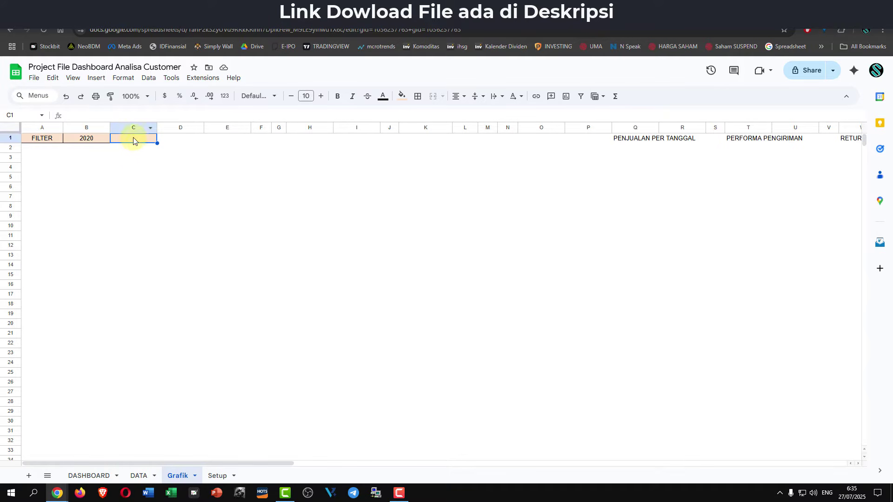
{"action": "left_click", "coordinate": [93, 475]}
{"action": "left_click", "coordinate": [517, 158]}
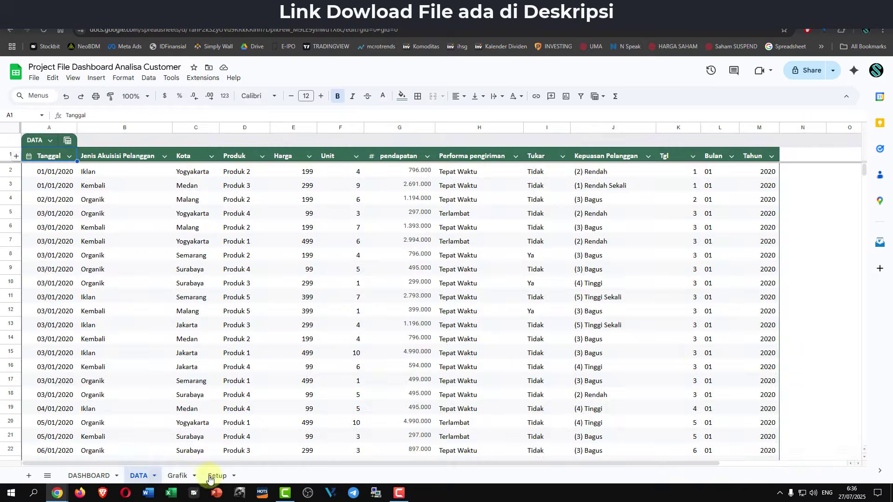
{"action": "left_click", "coordinate": [139, 476]}
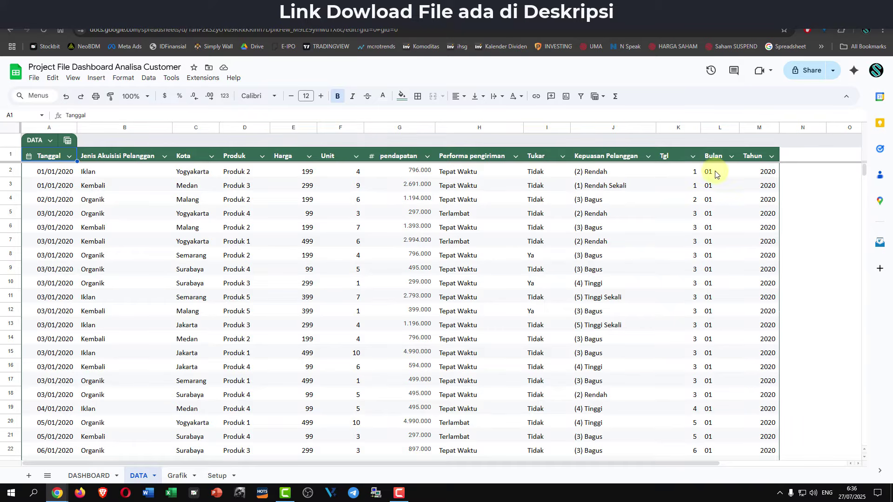
{"action": "left_click", "coordinate": [215, 479]}
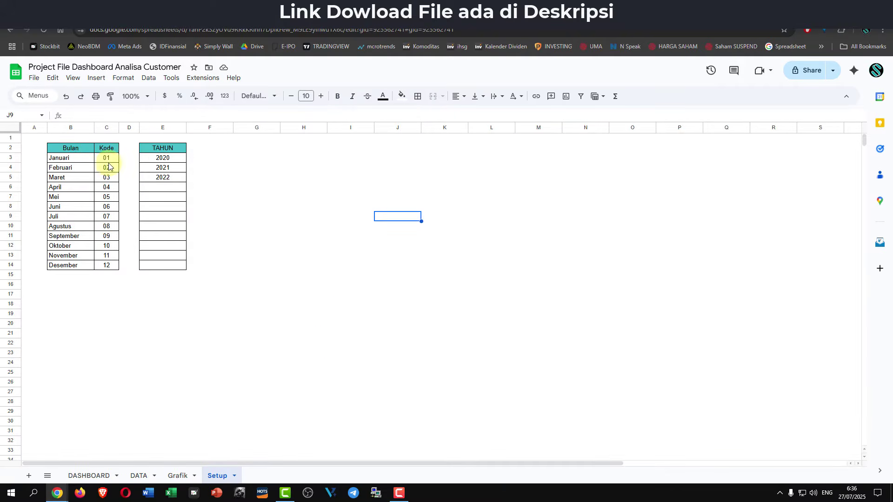
{"action": "left_click", "coordinate": [179, 476]}
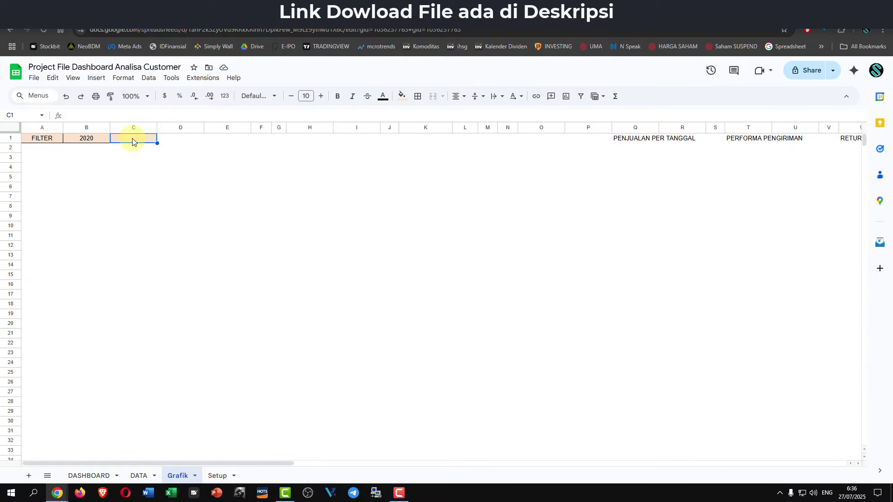
- Start a VLOOKUP formula in Grafik cell C1 with the absolute reference DASHBOARD!$K$3 as its search key
{"action": "type", "text": "=vloo"}
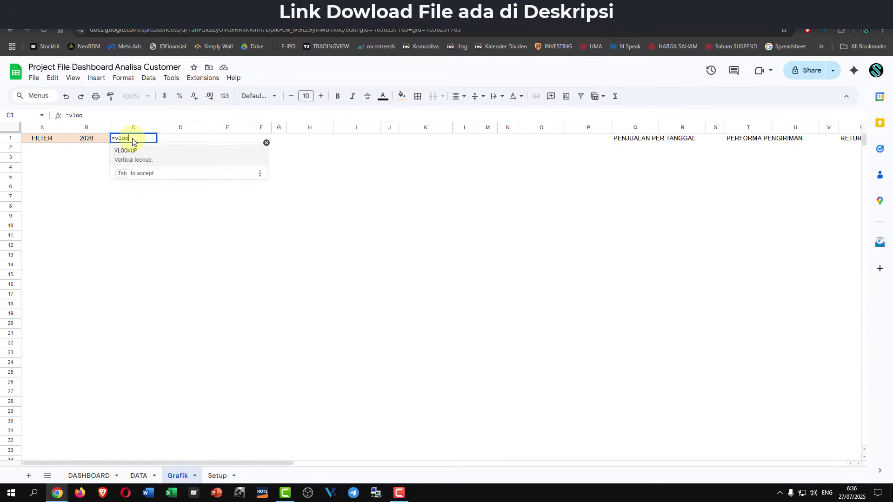
{"action": "type", "text": "k"}
{"action": "left_click", "coordinate": [125, 154]}
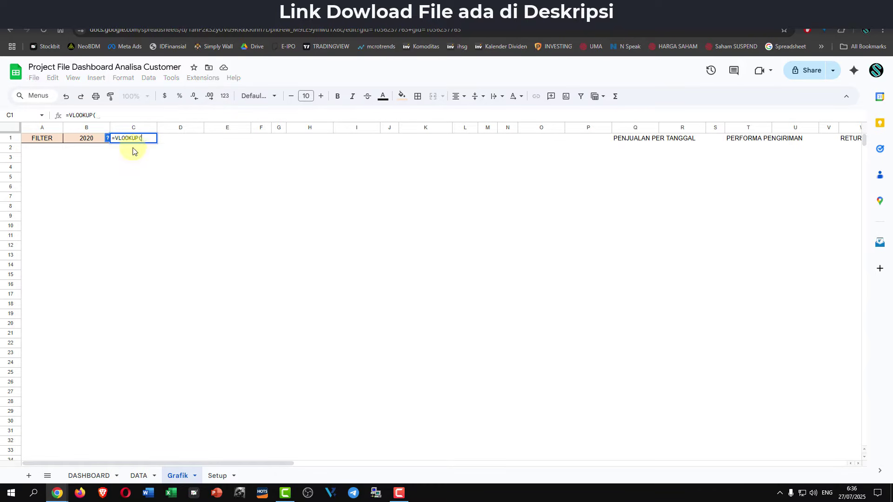
{"action": "left_click", "coordinate": [89, 475]}
{"action": "left_click", "coordinate": [505, 157]}
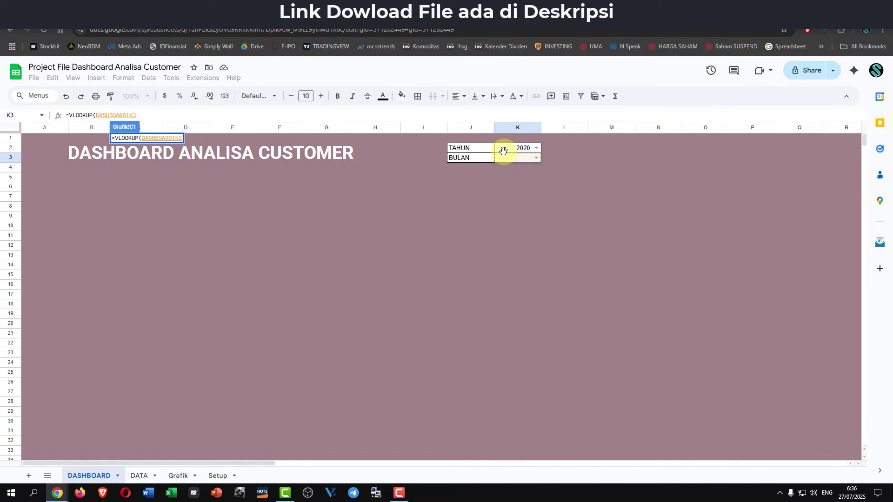
{"action": "key", "text": "F4"}
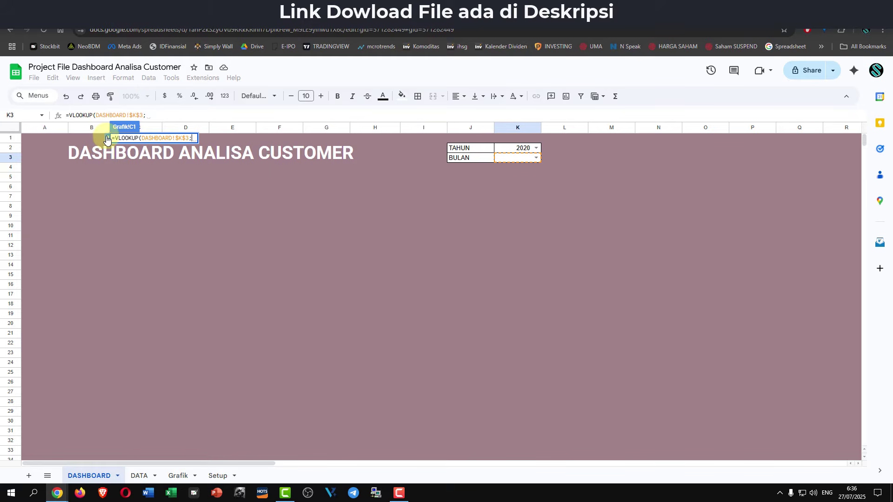
{"action": "type", "text": ";"}
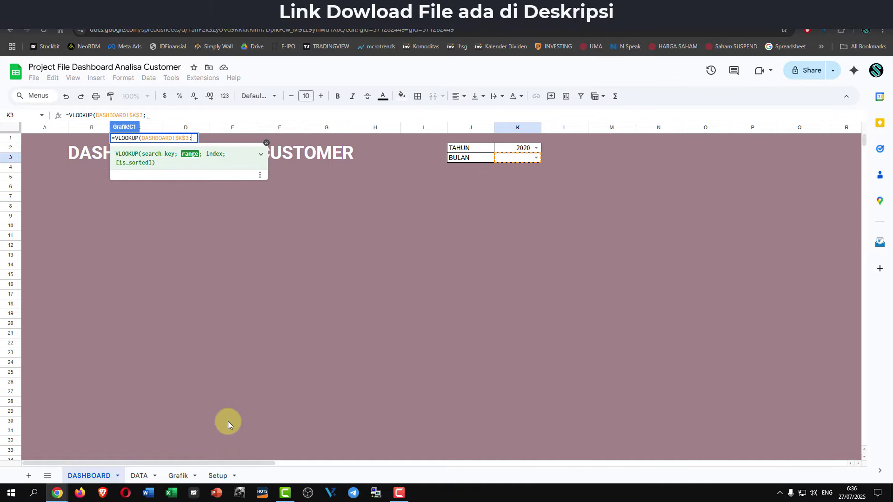
- Complete the C1 VLOOKUP with range Setup!$B$3:$C$14, index 2 and is_sorted false
{"action": "left_click", "coordinate": [179, 475]}
{"action": "left_click", "coordinate": [216, 476]}
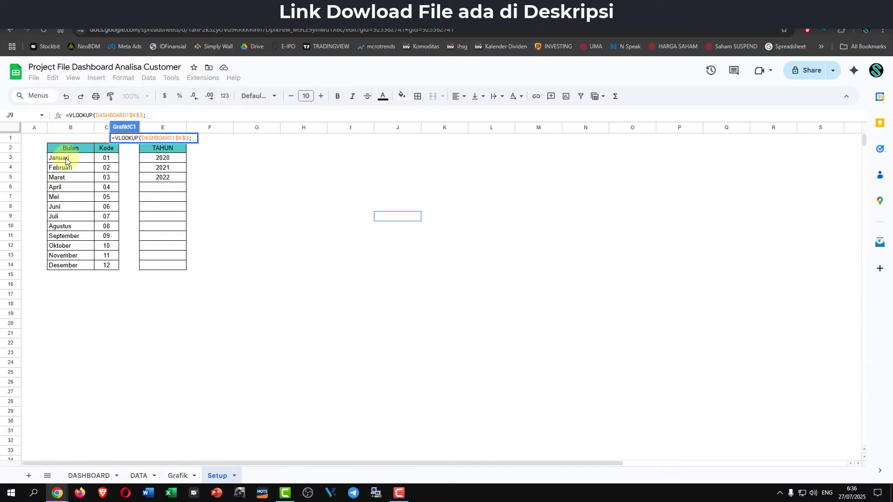
{"action": "left_click_drag", "start_coordinate": [66, 160], "coordinate": [107, 272]}
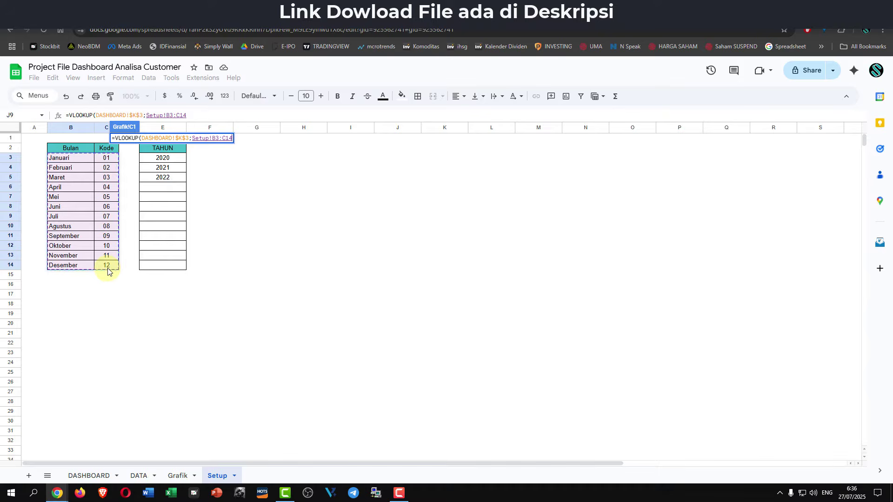
{"action": "key", "text": "F4"}
{"action": "type", "text": ";"}
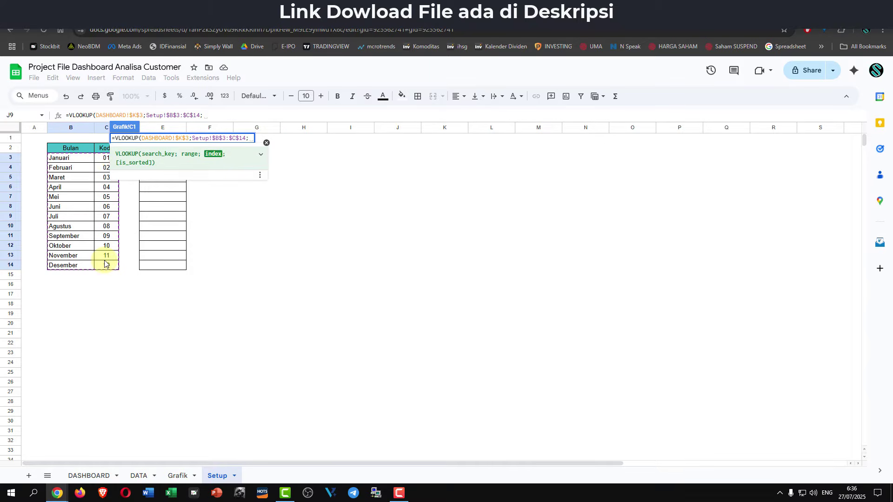
{"action": "type", "text": "2"}
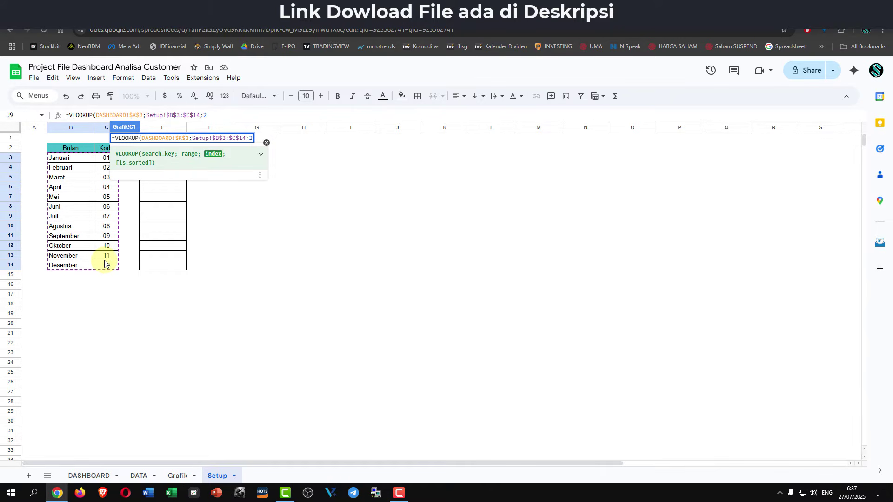
{"action": "type", "text": ";false"}
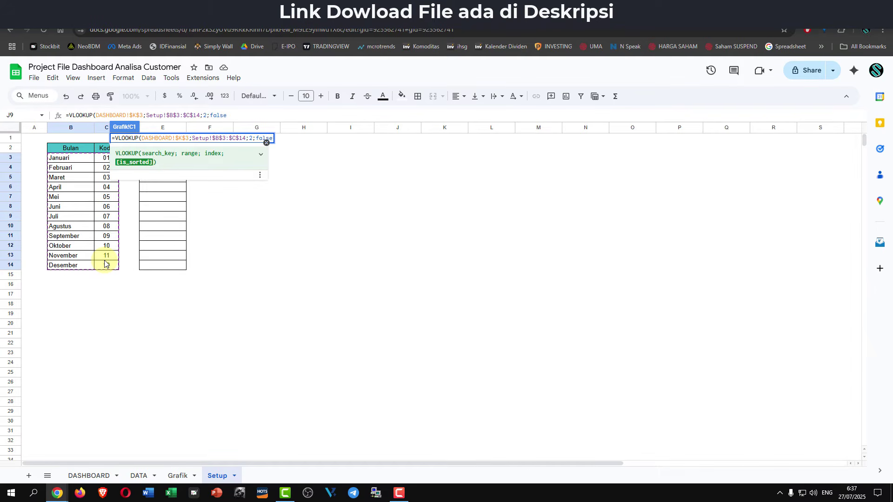
{"action": "type", "text": ")"}
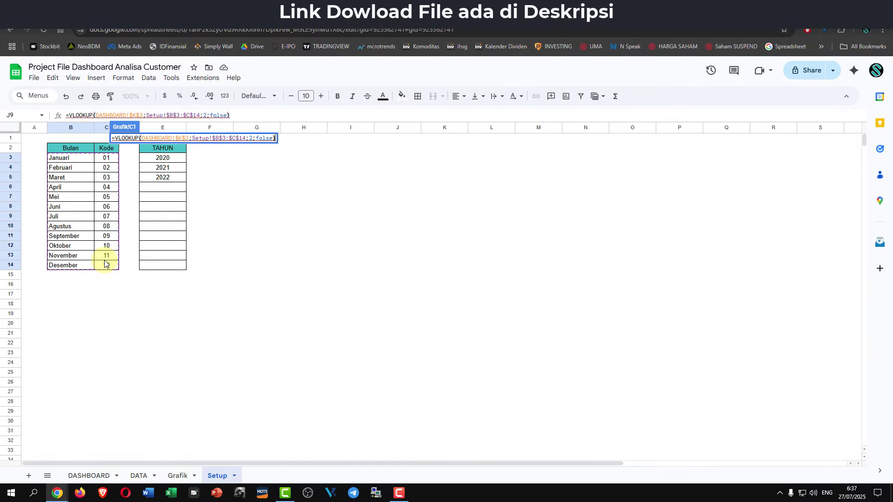
{"action": "key", "text": "Return"}
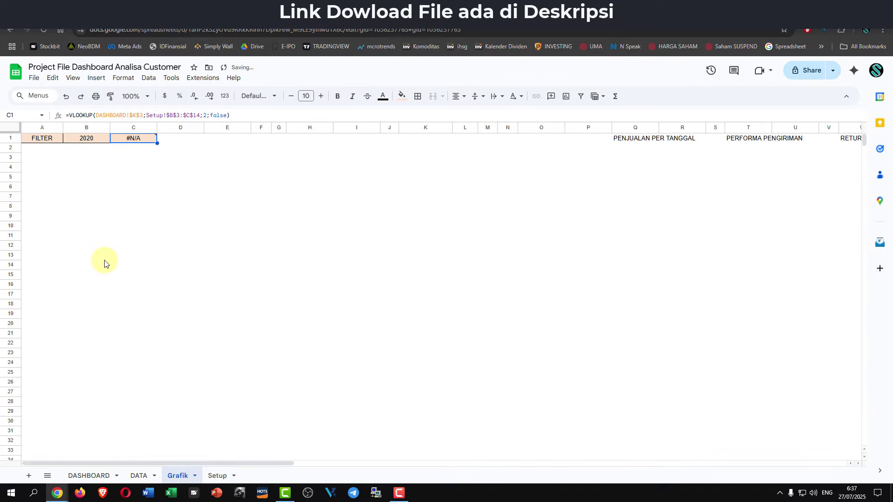
- Set BULAN on the DASHBOARD sheet to Januari and check the lookup result in Grafik cell C1
{"action": "left_click_drag", "start_coordinate": [141, 158], "coordinate": [140, 151]}
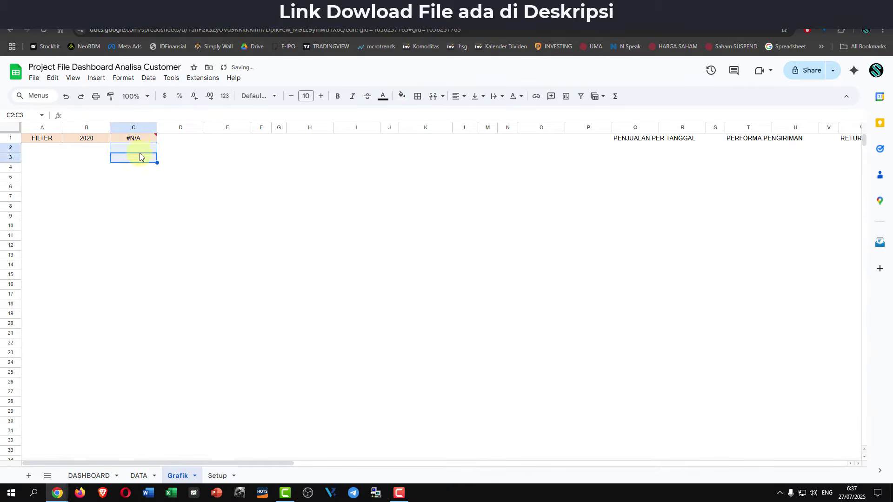
{"action": "left_click", "coordinate": [137, 141]}
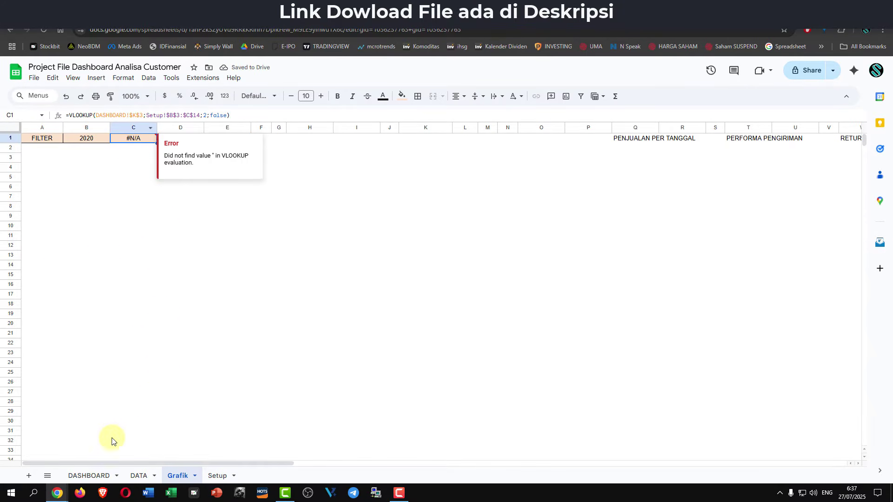
{"action": "left_click", "coordinate": [88, 477]}
{"action": "left_click", "coordinate": [535, 158]}
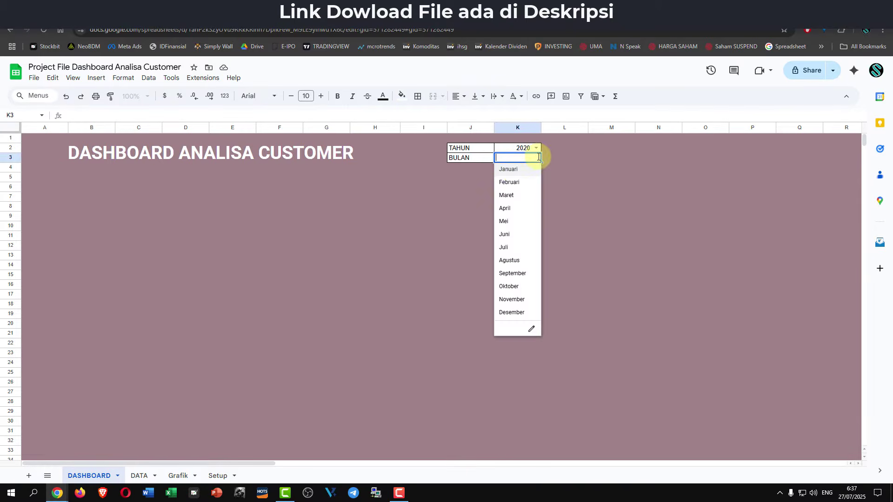
{"action": "left_click", "coordinate": [514, 172]}
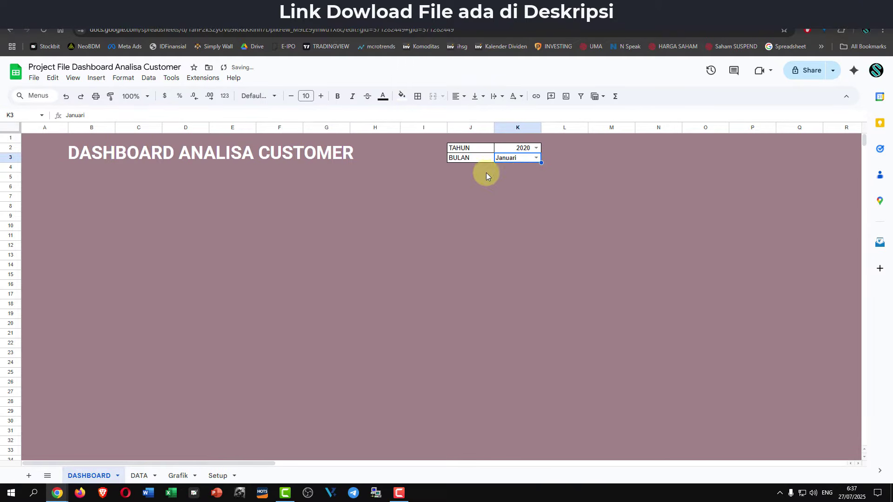
{"action": "left_click", "coordinate": [178, 476]}
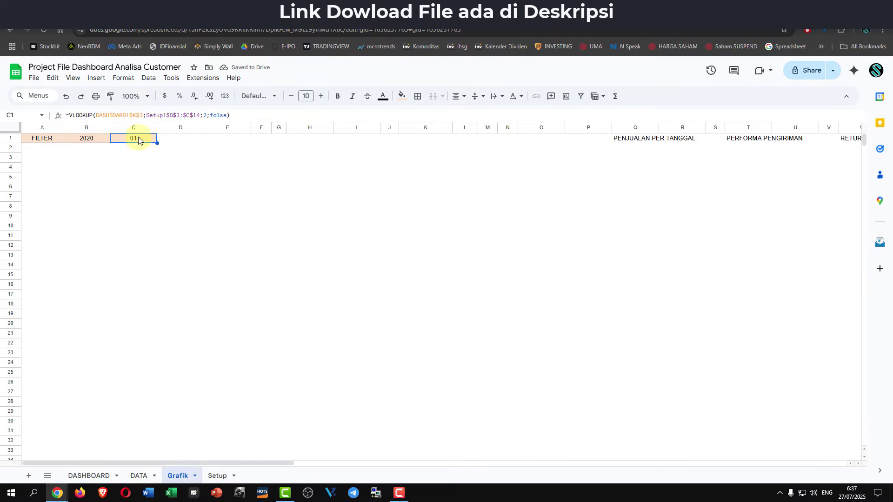
- Clear the BULAN selection on the DASHBOARD sheet and recheck the lookup in Grafik cell C1
{"action": "left_click", "coordinate": [90, 475]}
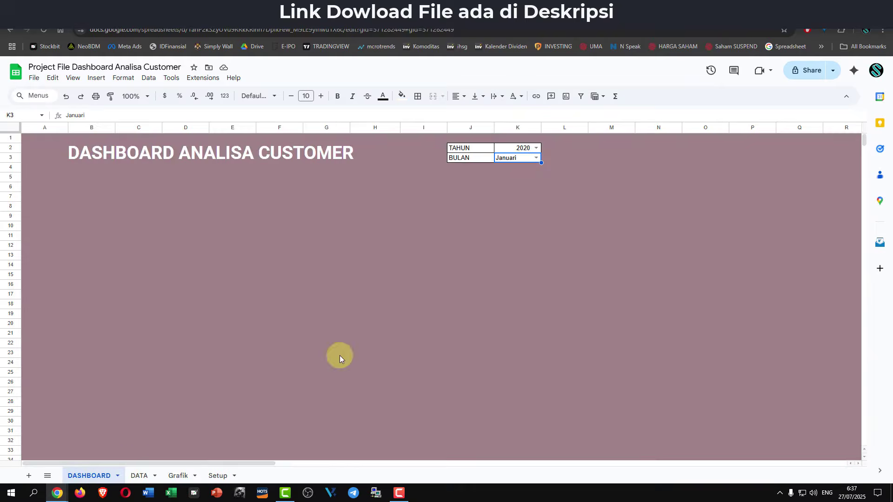
{"action": "left_click", "coordinate": [501, 160]}
{"action": "key", "text": "Delete"}
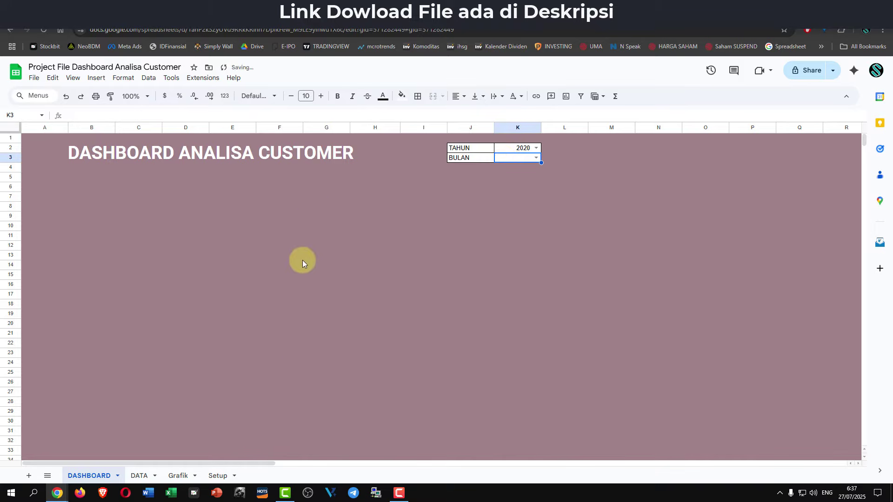
{"action": "left_click", "coordinate": [177, 475]}
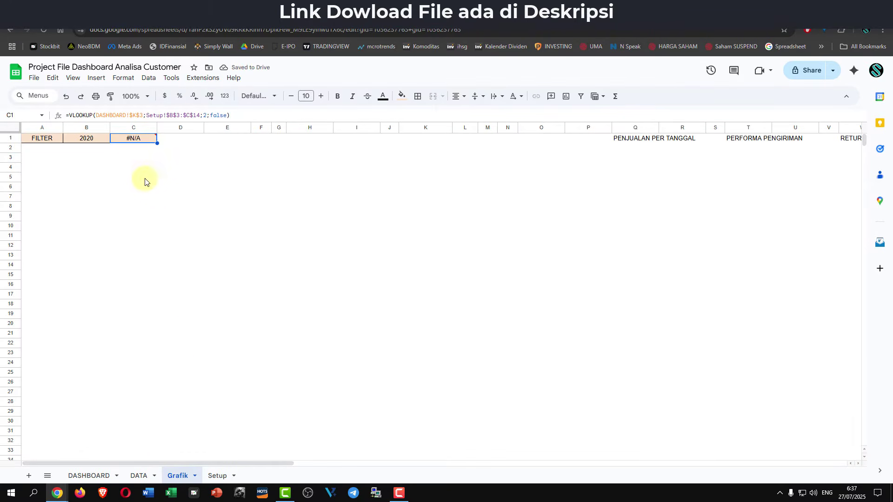
- Wrap the VLOOKUP in Grafik cell C1 in IFERROR with an empty string "" as the error value
{"action": "left_click", "coordinate": [68, 115]}
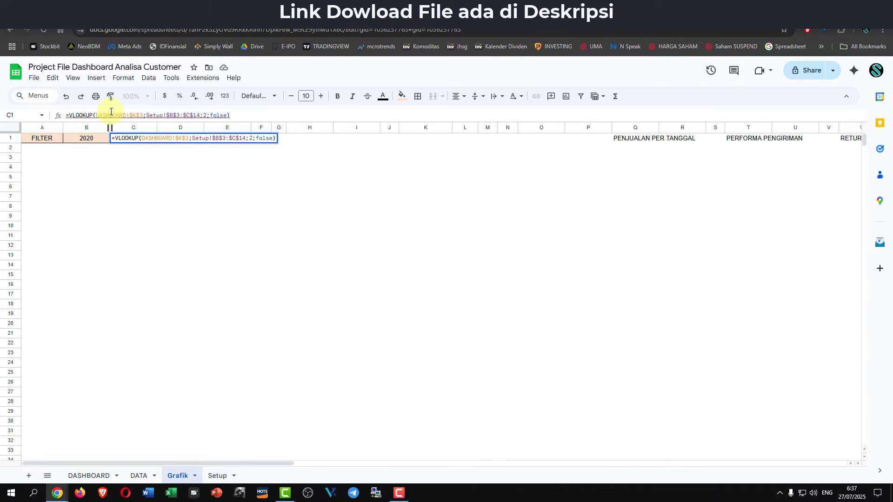
{"action": "type", "text": "iferr"}
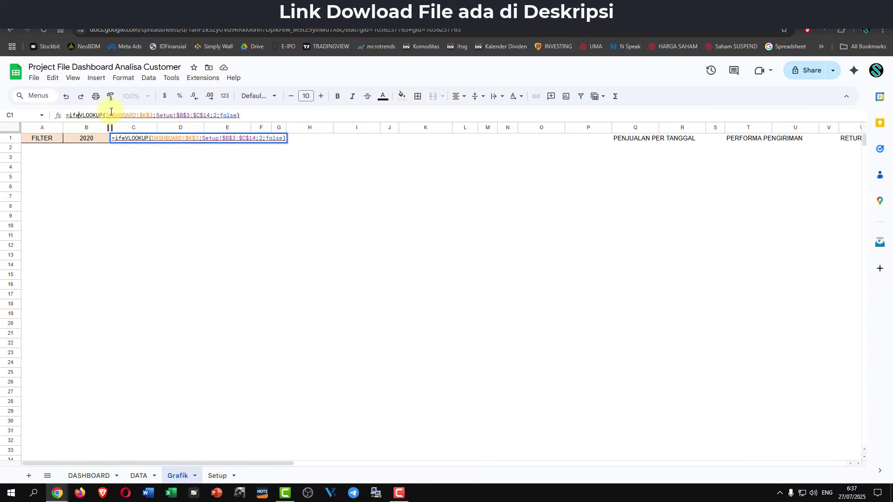
{"action": "type", "text": "or("}
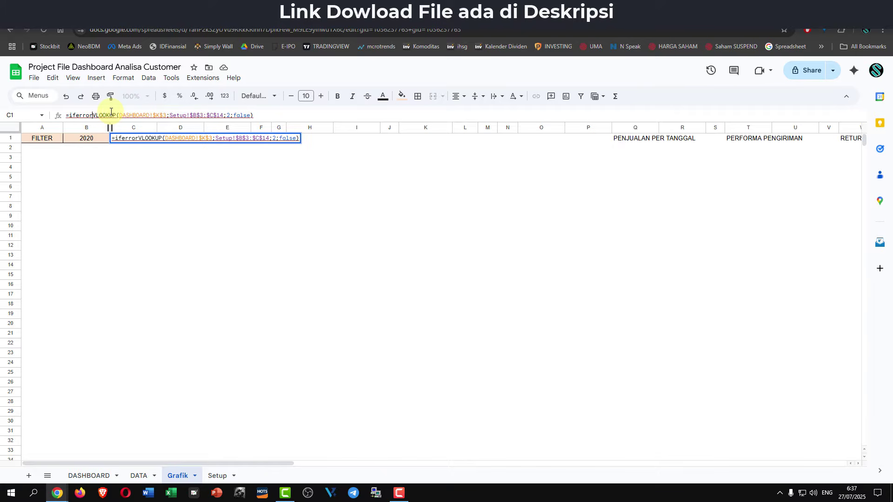
{"action": "left_click", "coordinate": [283, 116]}
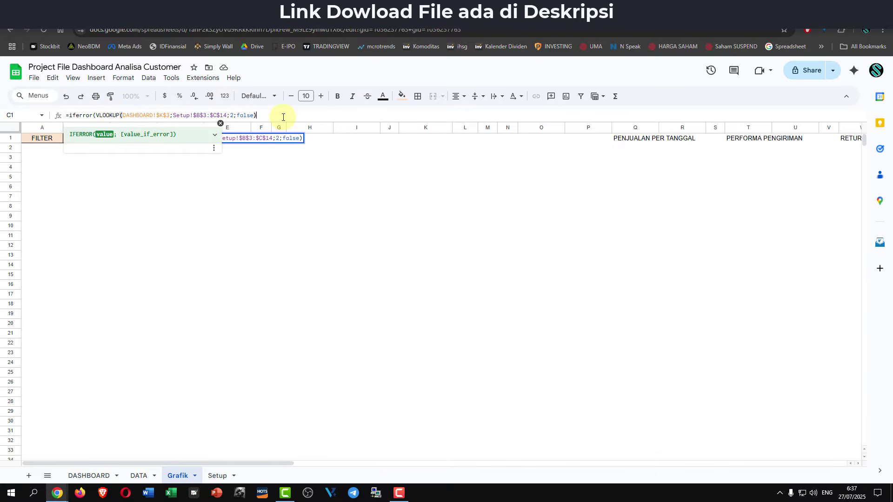
{"action": "type", "text": ";"}
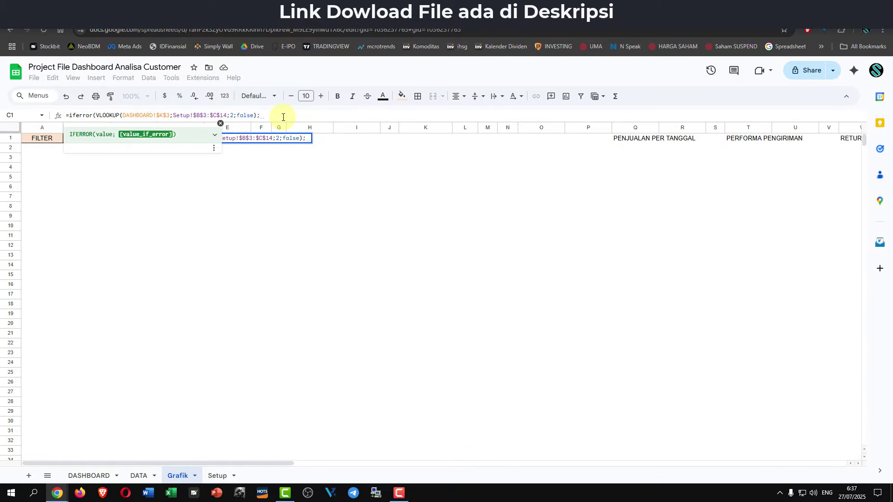
{"action": "type", "text": "\"\""}
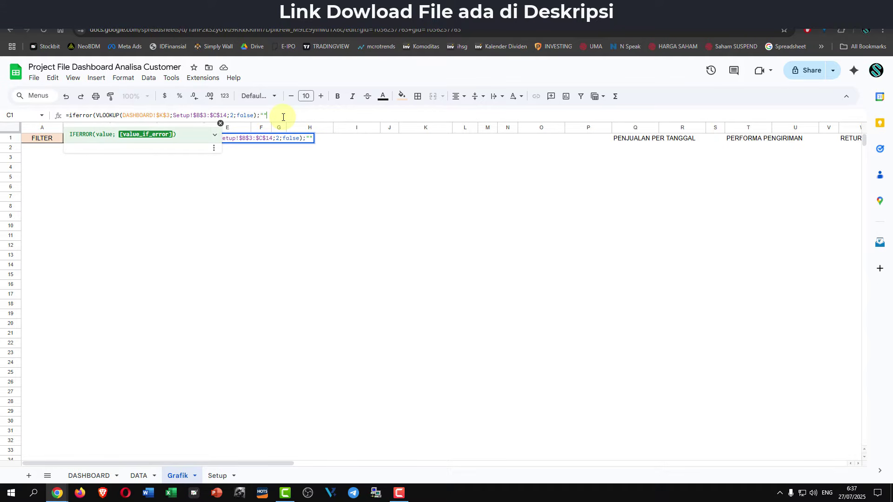
{"action": "type", "text": ")"}
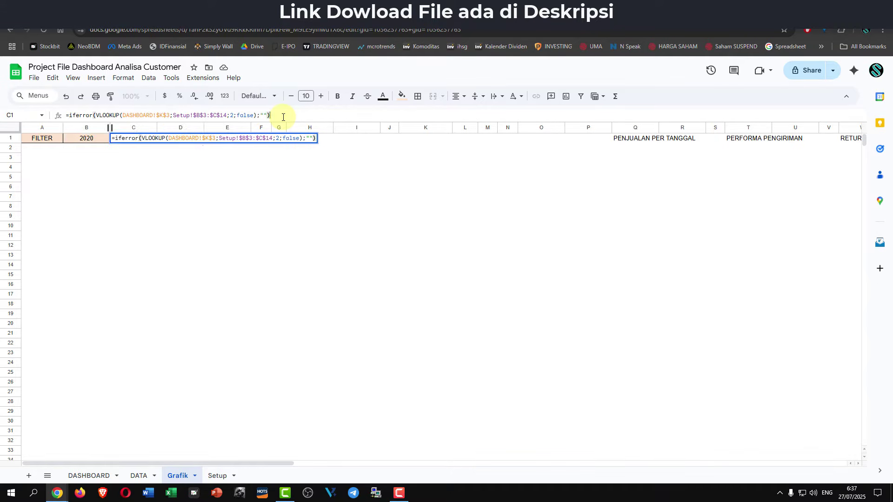
{"action": "key", "text": "Return"}
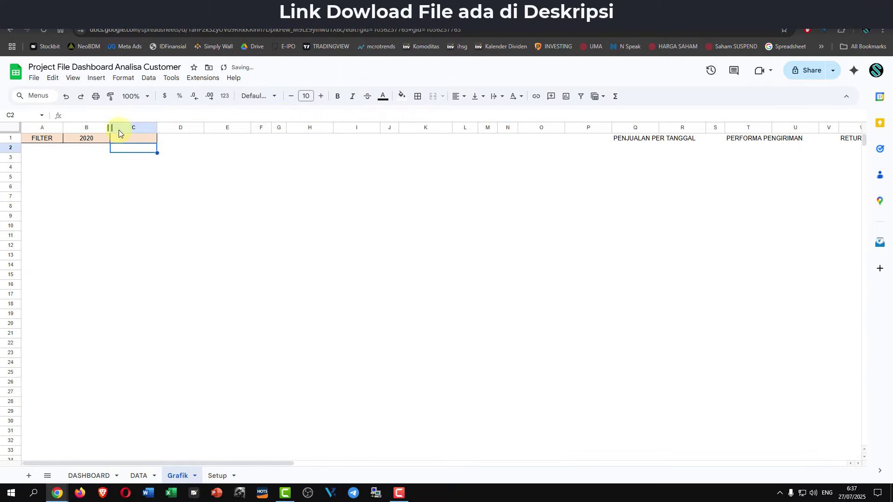
{"action": "left_click", "coordinate": [145, 138]}
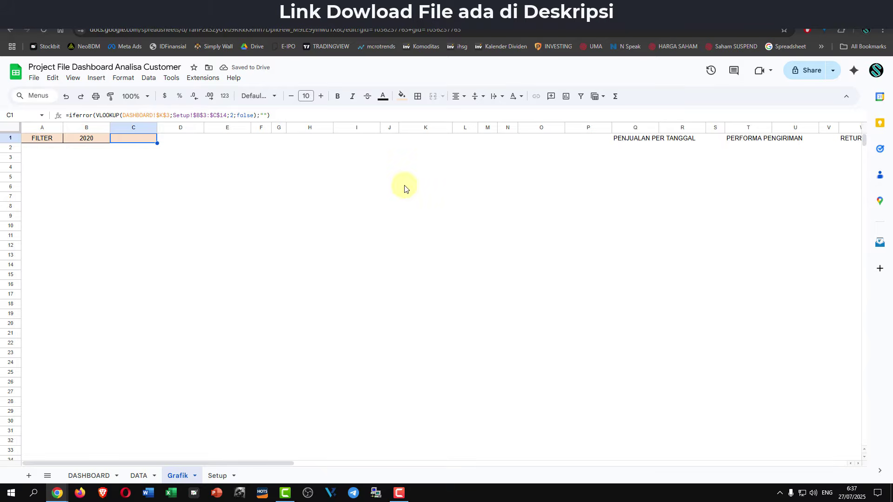
- Start a QUERY formula in Grafik cell B6 with DATA!$A$1:$M$5781 as its data range
{"action": "left_click", "coordinate": [87, 169]}
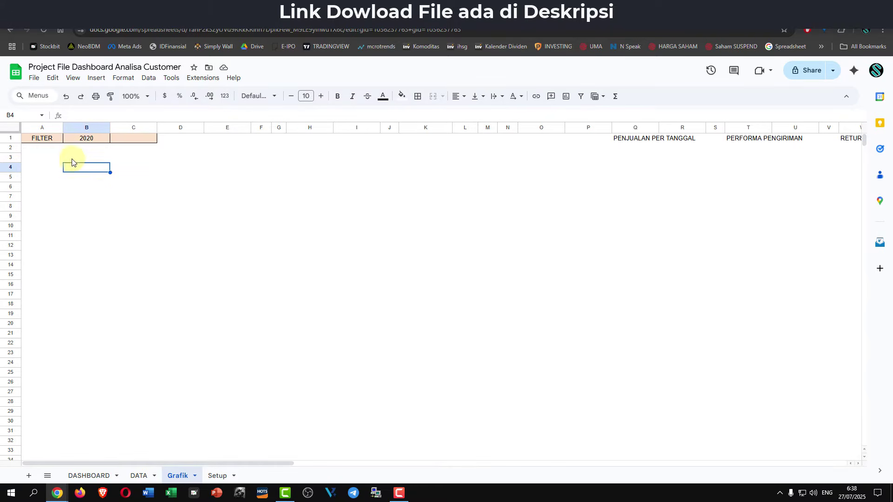
{"action": "left_click", "coordinate": [84, 189]}
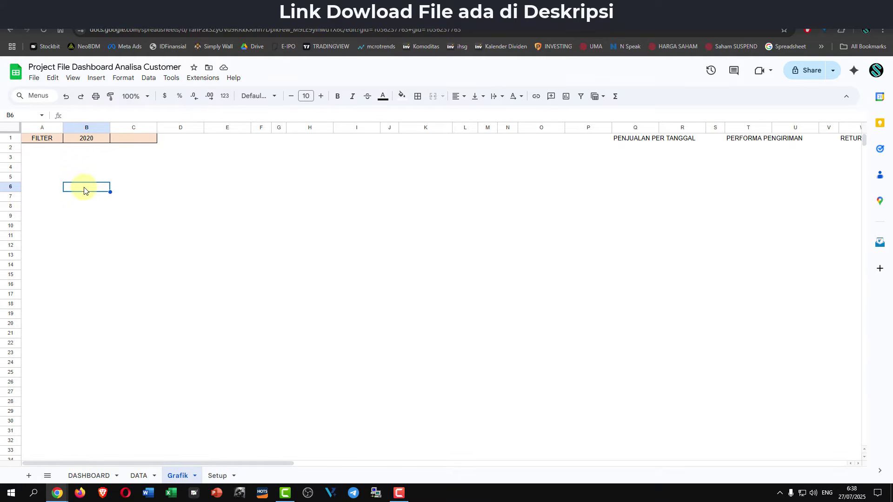
{"action": "type", "text": "=query"}
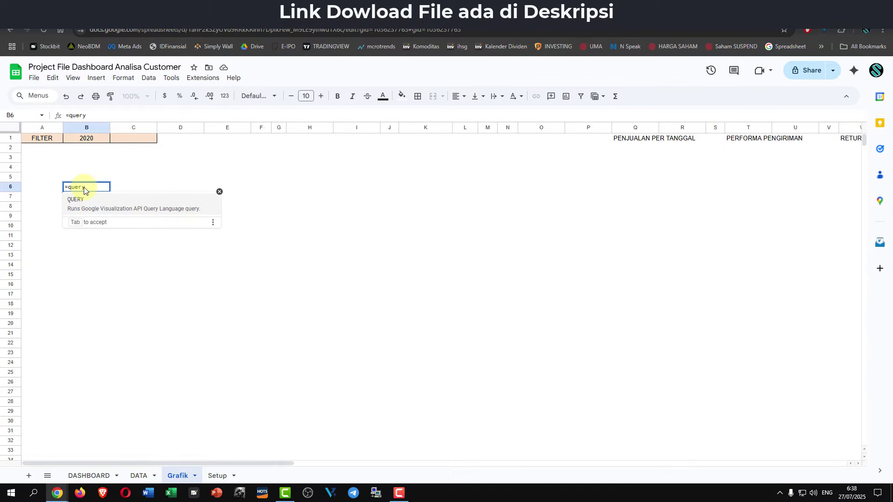
{"action": "left_click", "coordinate": [87, 201]}
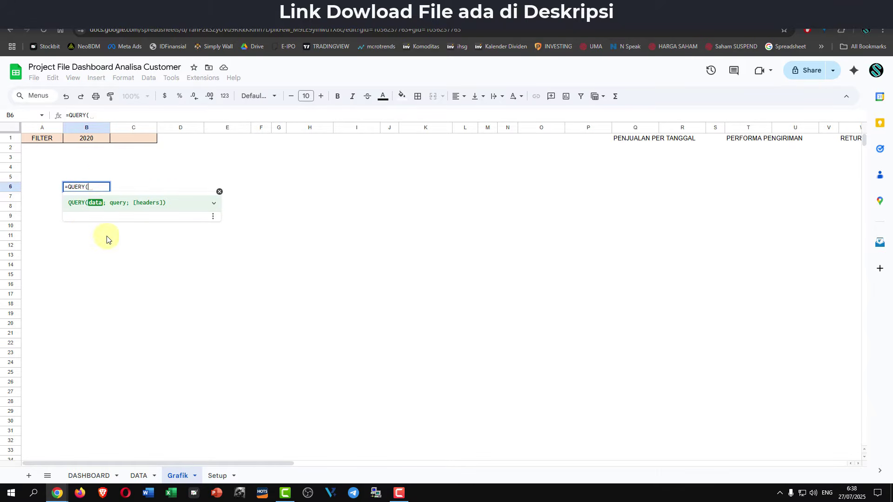
{"action": "left_click", "coordinate": [138, 480]}
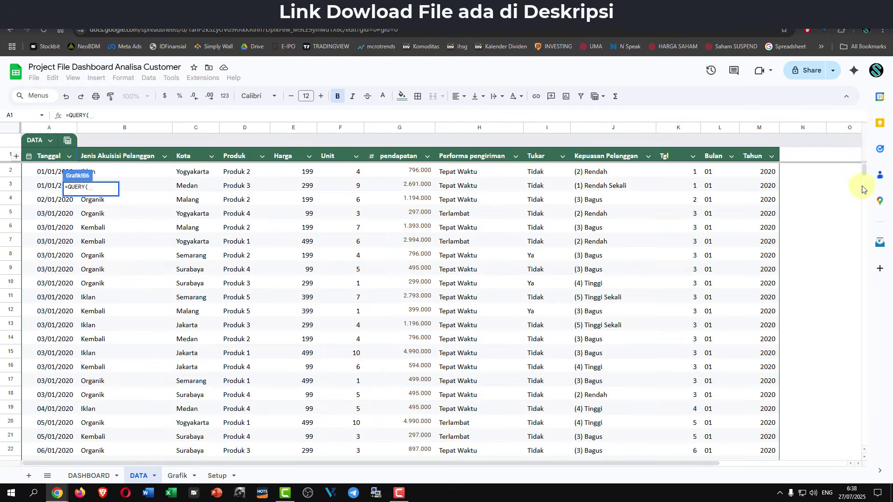
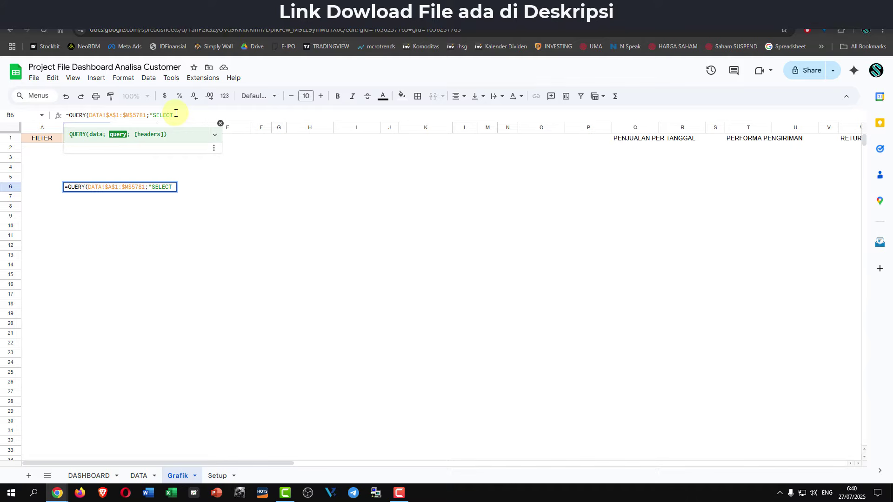
- Extend the B6 query string to select columns A,B,C,D,E,F,G,H,I,J,K,L,M and begin its WHERE clause on column M
{"action": "type", "text": "A,B,C,D,E,F,H"}
{"action": "key", "text": "BackSpace"}
{"action": "type", "text": "G,H"}
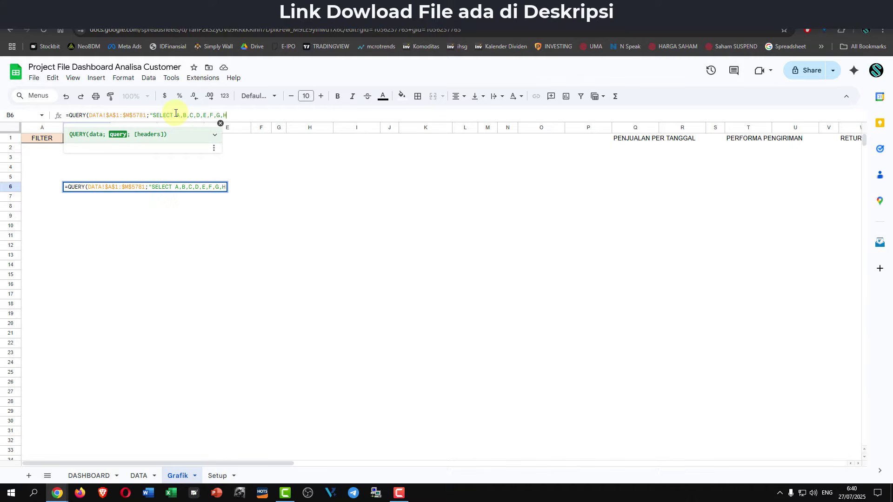
{"action": "type", "text": ",I,J,K,L,L"}
{"action": "key", "text": "BackSpace"}
{"action": "type", "text": "M"}
{"action": "type", "text": "WHERE M"}
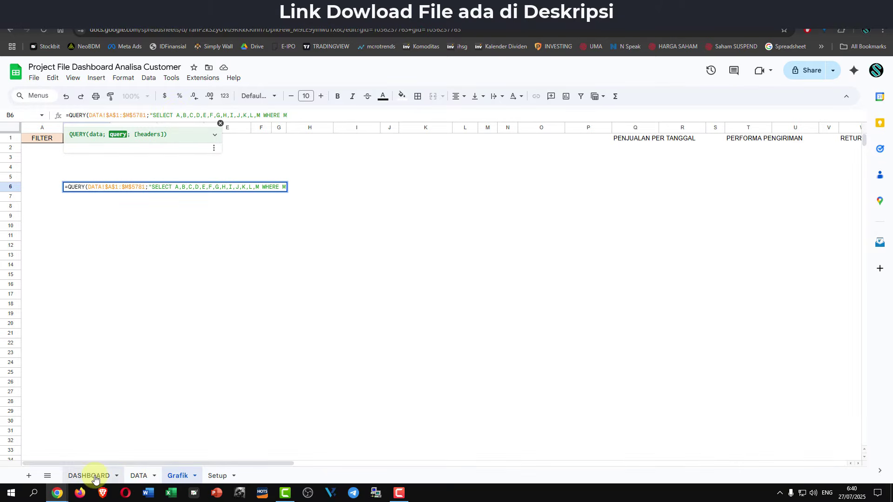
- Check column M on the DATA sheet, and complete the B6 WHERE condition as M="&B1&""
{"action": "left_click", "coordinate": [138, 475]}
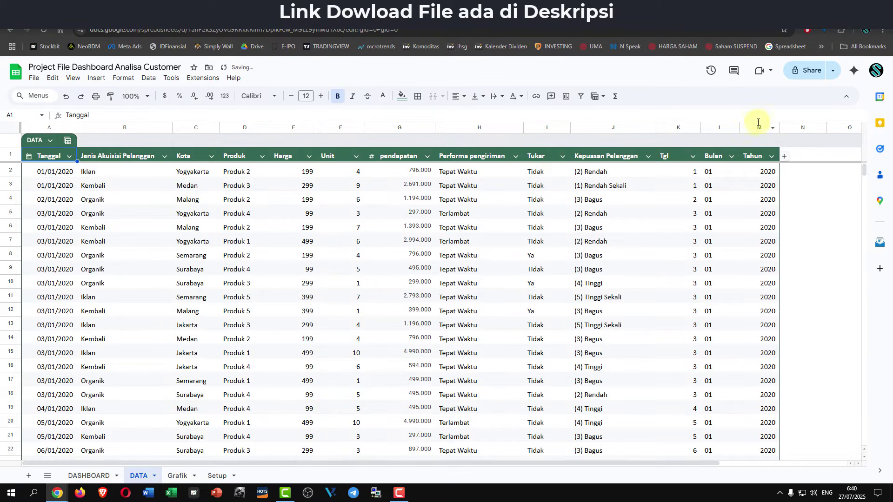
{"action": "left_click", "coordinate": [179, 476]}
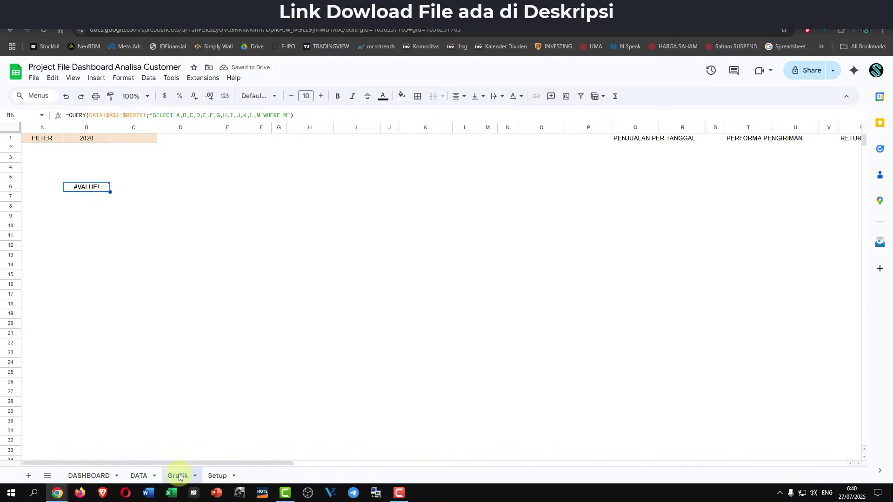
{"action": "left_click", "coordinate": [304, 115]}
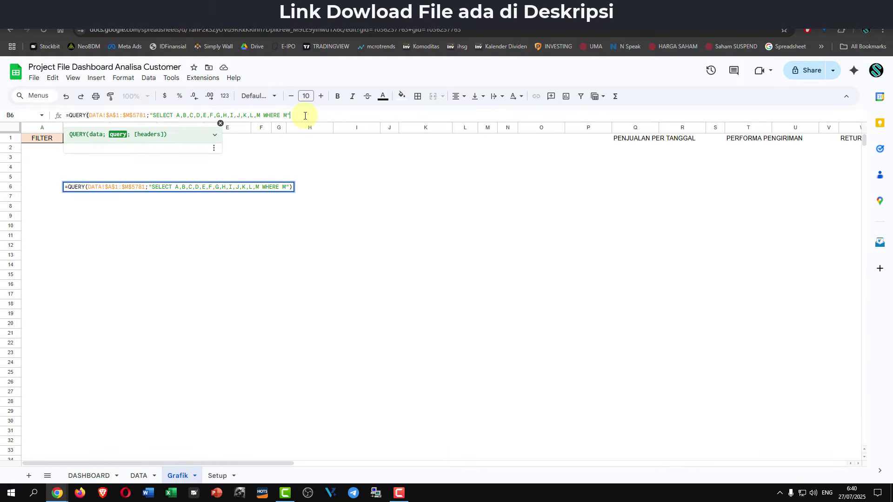
{"action": "key", "text": "BackSpace"}
{"action": "type", "text": "=\"&"}
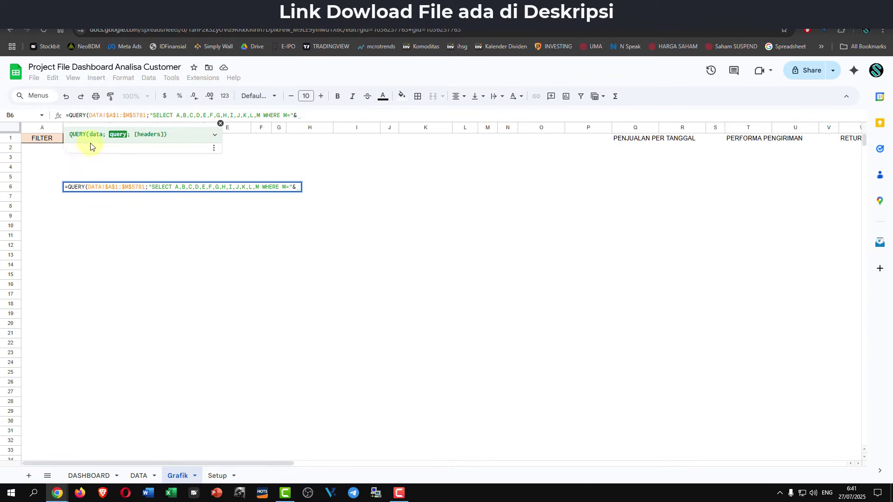
{"action": "type", "text": "B1"}
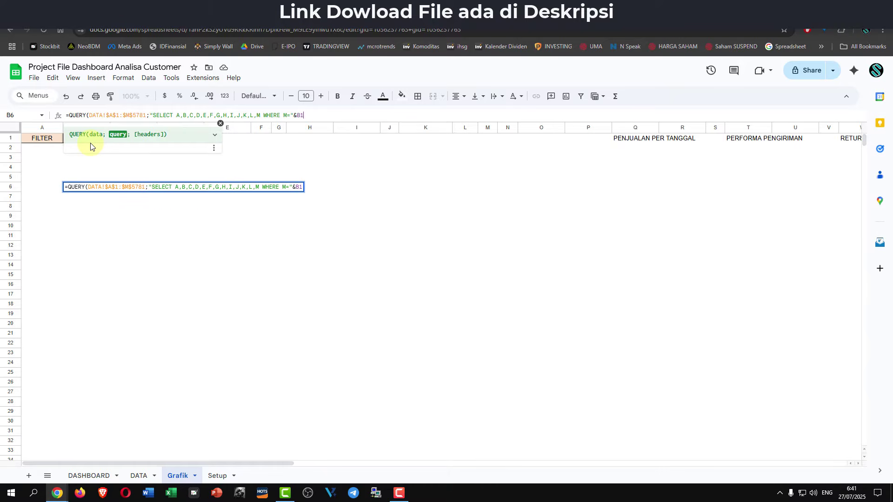
{"action": "type", "text": "&"}
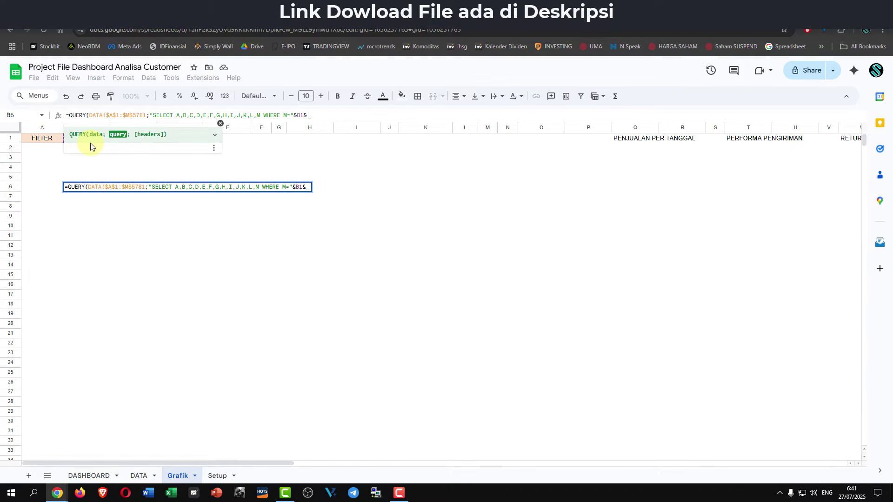
{"action": "type", "text": "\"\""}
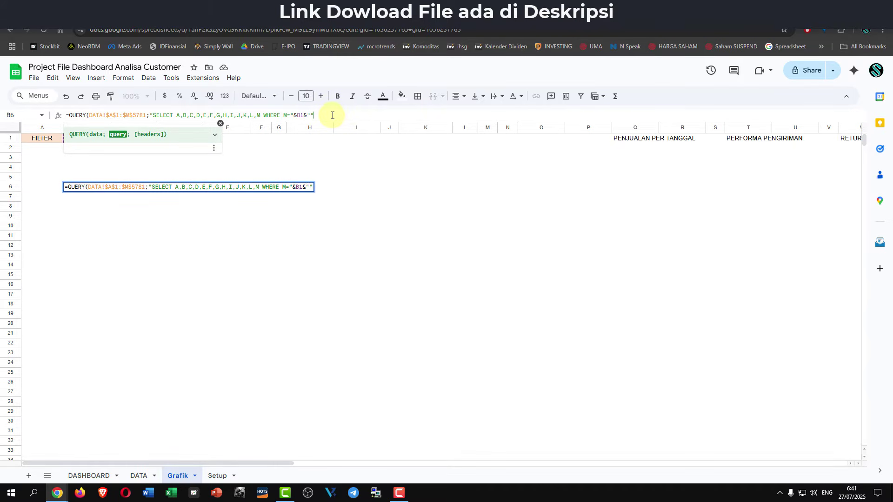
- Set the B6 QUERY's headers argument to 1 and enter the finished formula
{"action": "type", "text": ";"}
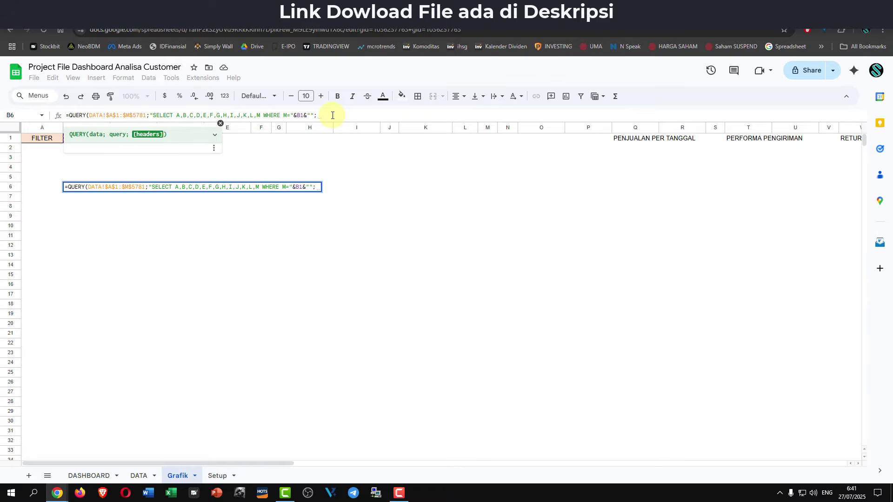
{"action": "type", "text": "1"}
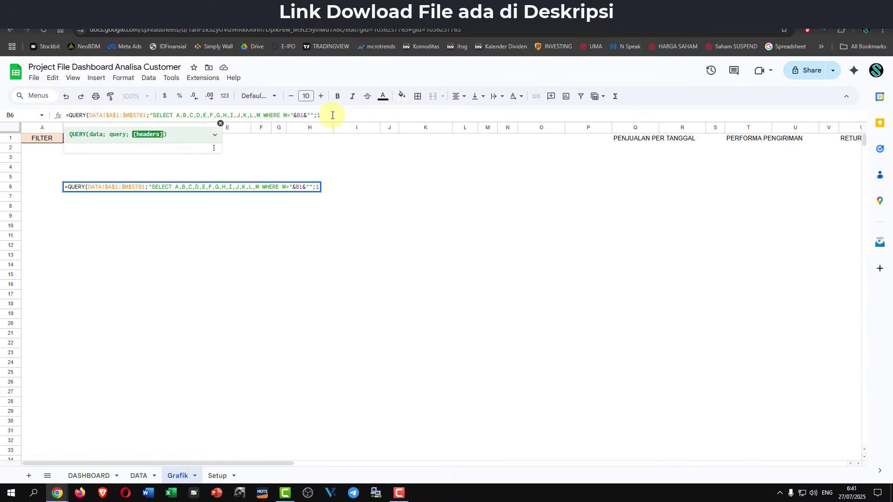
{"action": "type", "text": ")"}
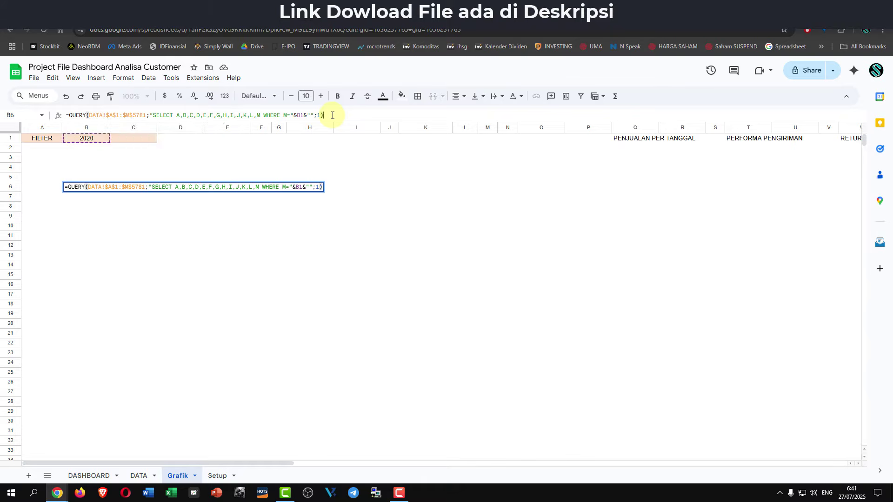
{"action": "key", "text": "Return"}
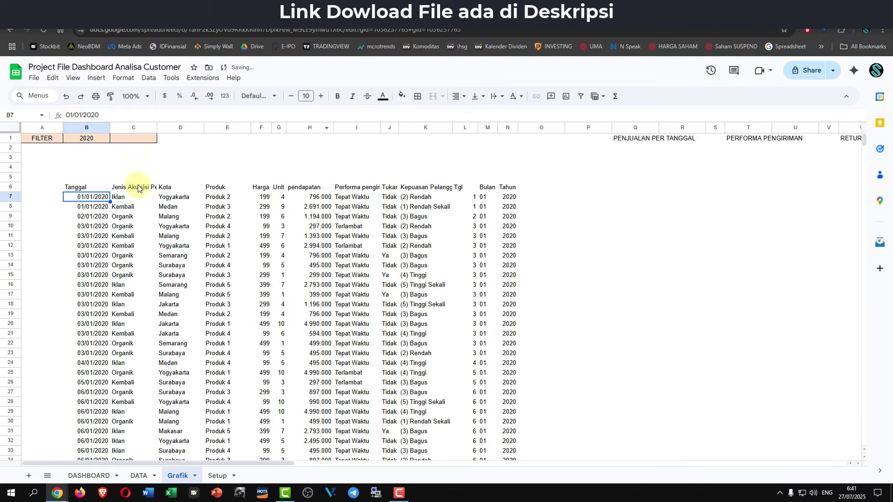
- Examine the Tahun column through the QUERY output rows on the Grafik sheet
{"action": "left_click", "coordinate": [499, 275]}
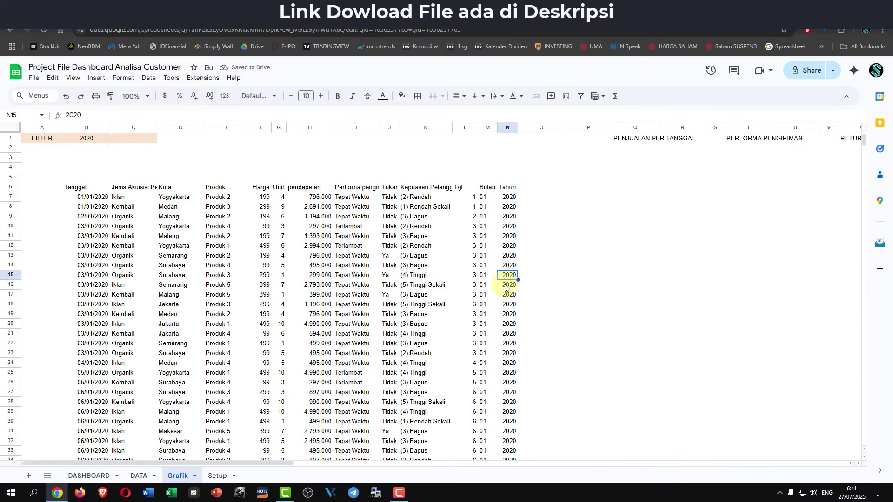
{"action": "scroll", "coordinate": [500, 326], "scroll_direction": "down", "scroll_amount": 20}
{"action": "scroll", "coordinate": [501, 388], "scroll_direction": "down", "scroll_amount": 20}
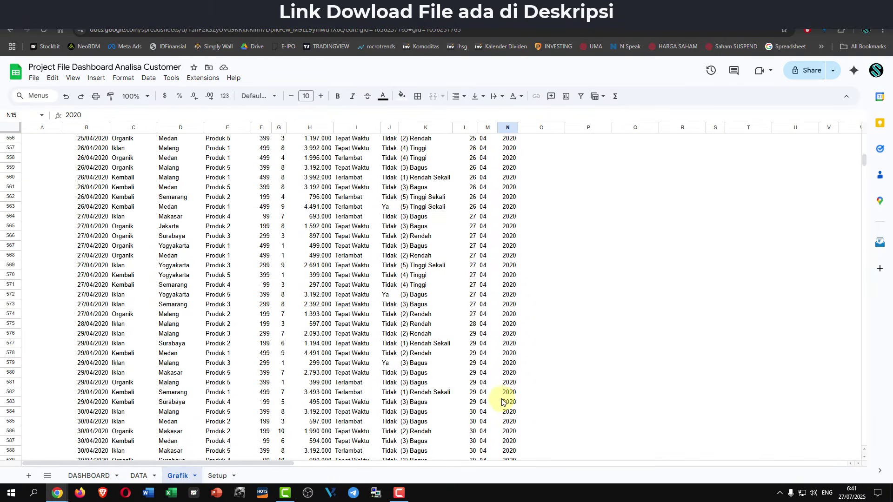
{"action": "scroll", "coordinate": [506, 425], "scroll_direction": "down", "scroll_amount": 20}
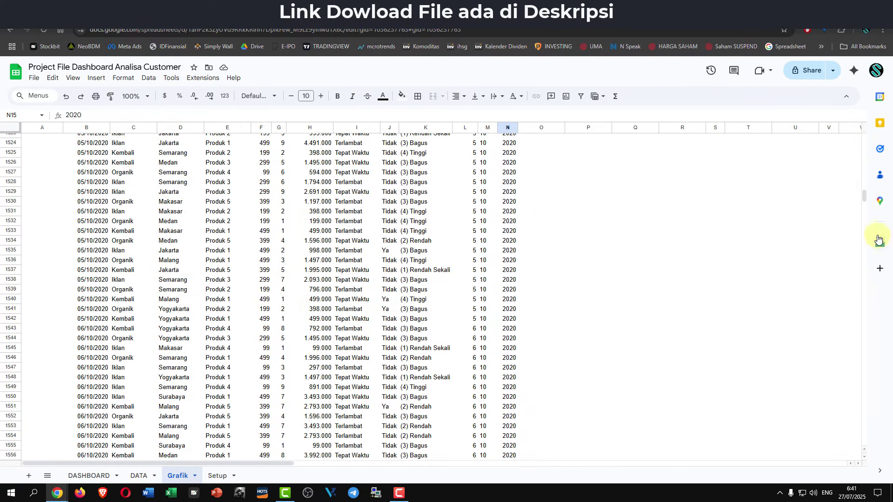
{"action": "left_click_drag", "start_coordinate": [864, 198], "coordinate": [869, 140]}
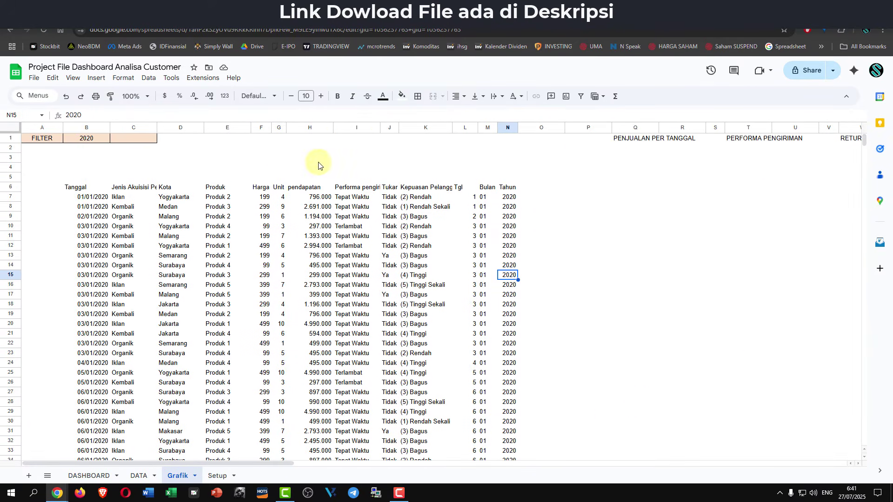
- Review the QUERY formula in Grafik cell B6 without changing it
{"action": "left_click", "coordinate": [82, 188]}
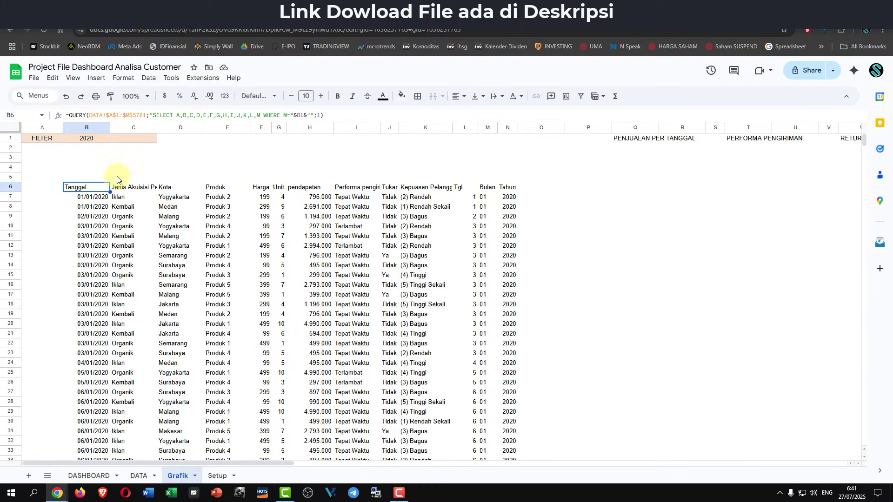
{"action": "left_click", "coordinate": [338, 113]}
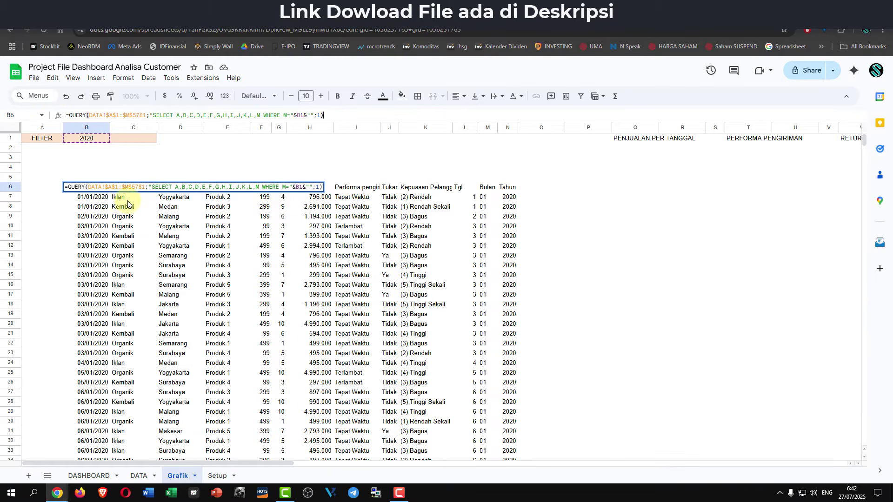
{"action": "key", "text": "Return"}
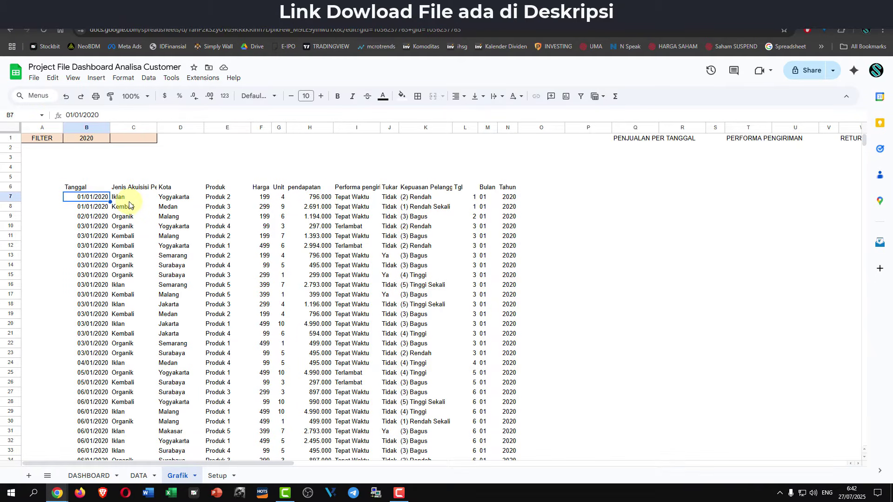
- Wrap the QUERY in Grafik cell B6 in IF(AND( and enter B1<>"" as the first logical test
{"action": "left_click", "coordinate": [89, 188]}
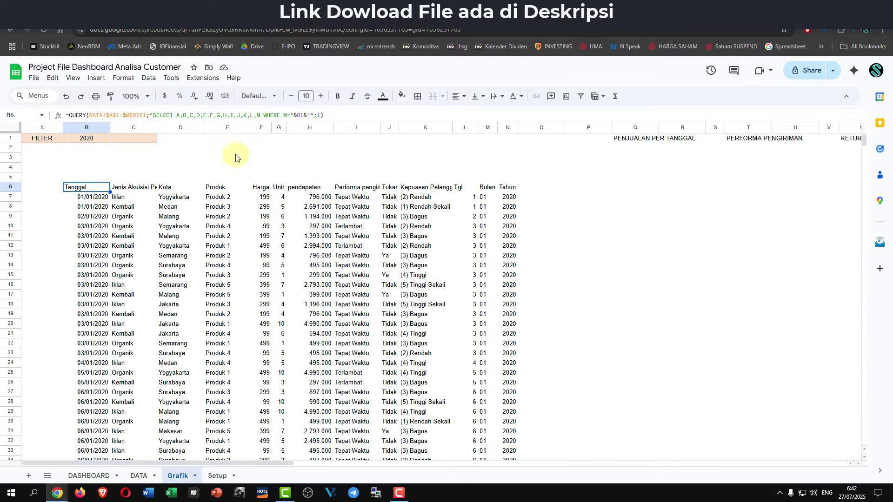
{"action": "left_click", "coordinate": [69, 115]}
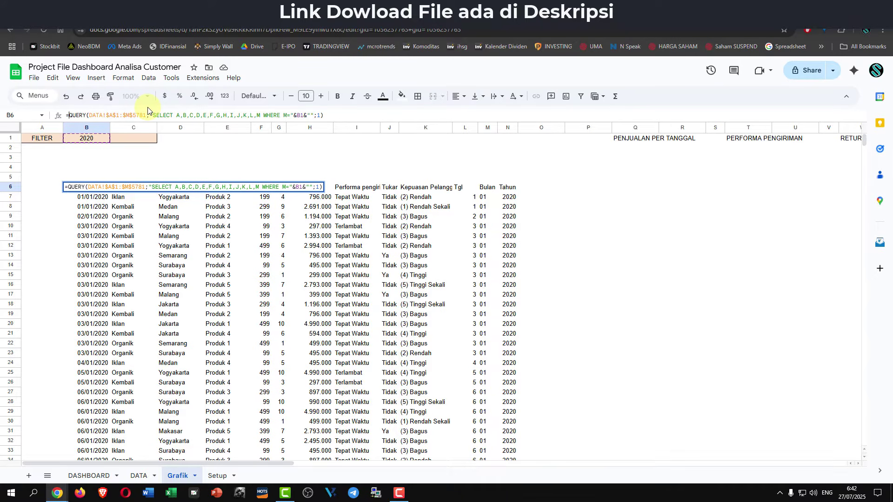
{"action": "type", "text": "IF"}
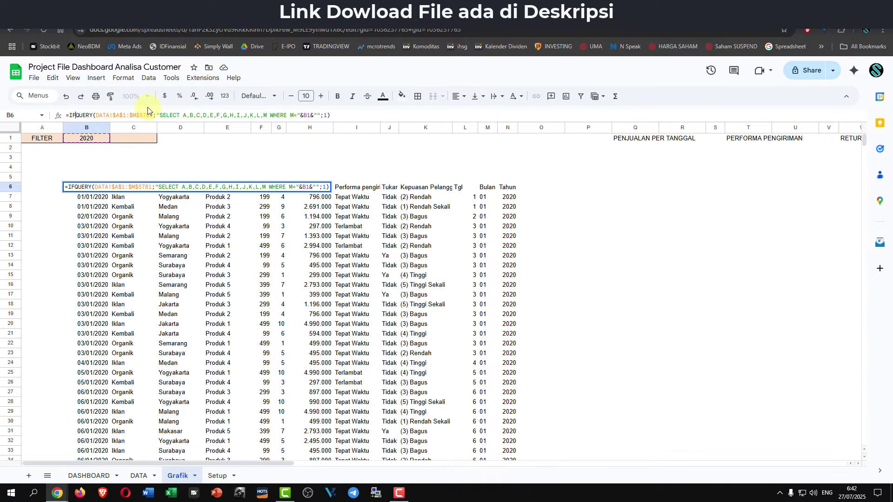
{"action": "type", "text": "("}
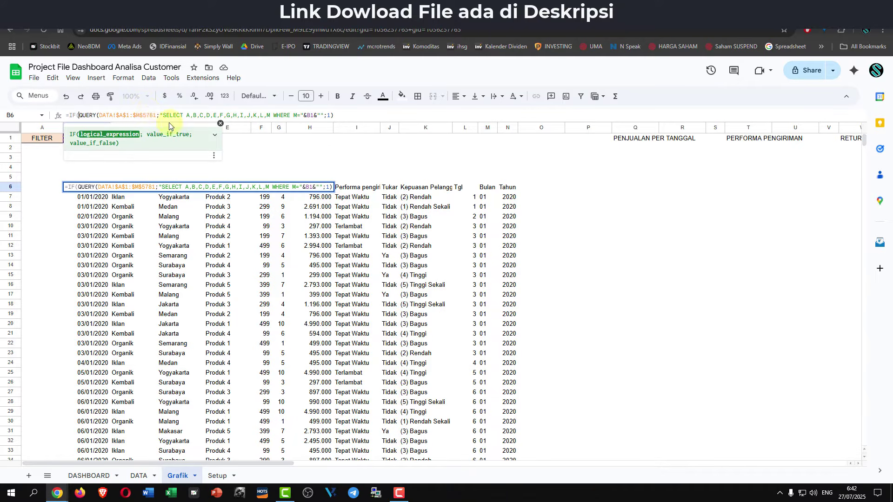
{"action": "type", "text": "AND"}
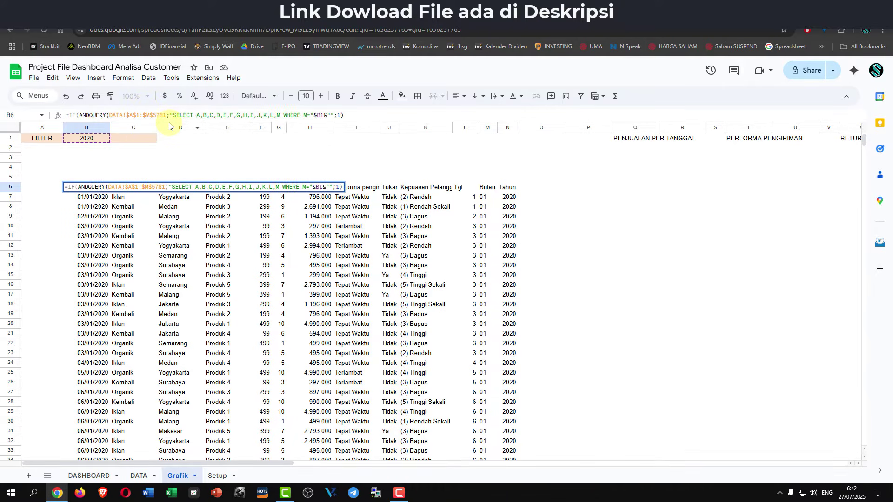
{"action": "type", "text": "("}
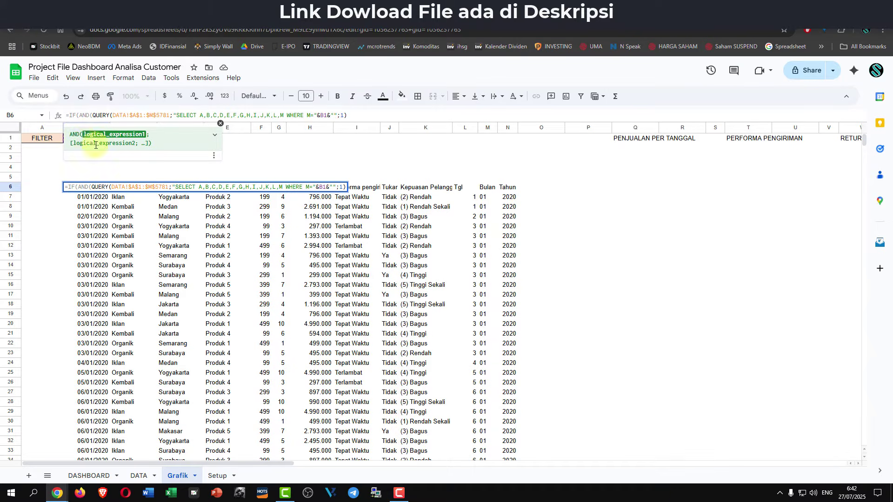
{"action": "type", "text": "B1"}
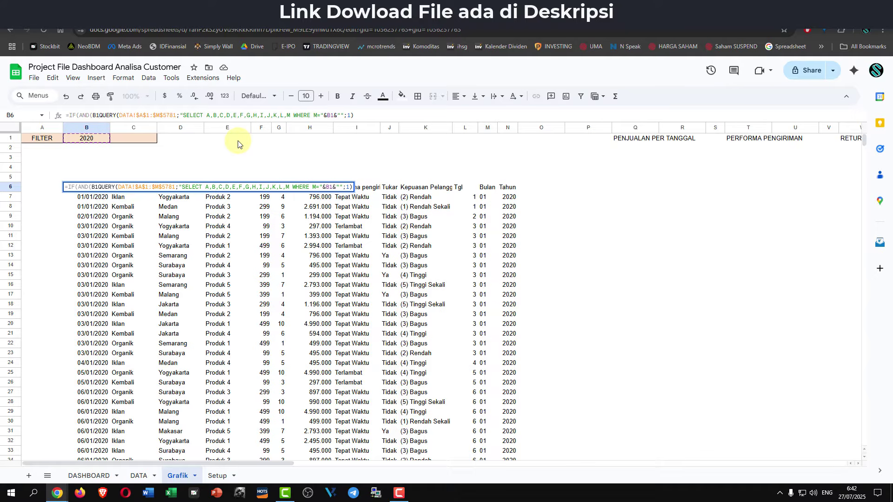
{"action": "type", "text": "="}
{"action": "key", "text": "BackSpace"}
{"action": "type", "text": "<>"}
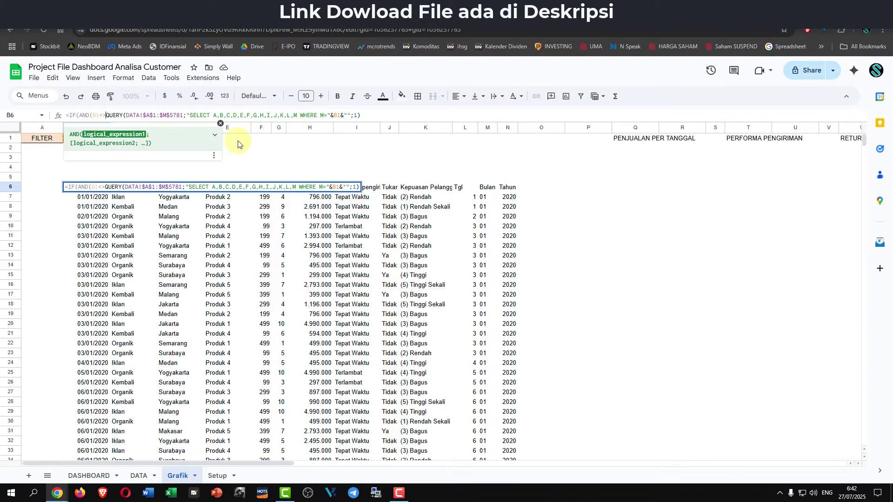
{"action": "type", "text": "\"\""}
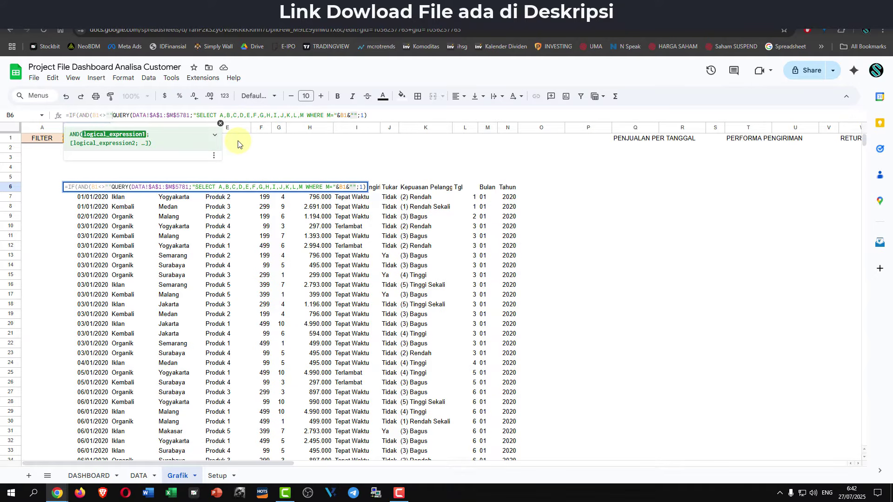
- Add C1="" as the second AND test in B6, and make the existing QUERY the IF's value if true
{"action": "type", "text": ";"}
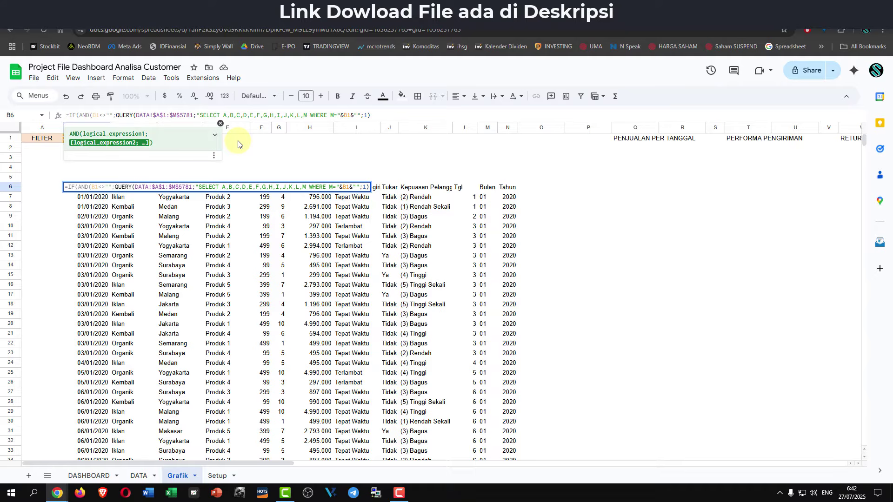
{"action": "type", "text": "C1"}
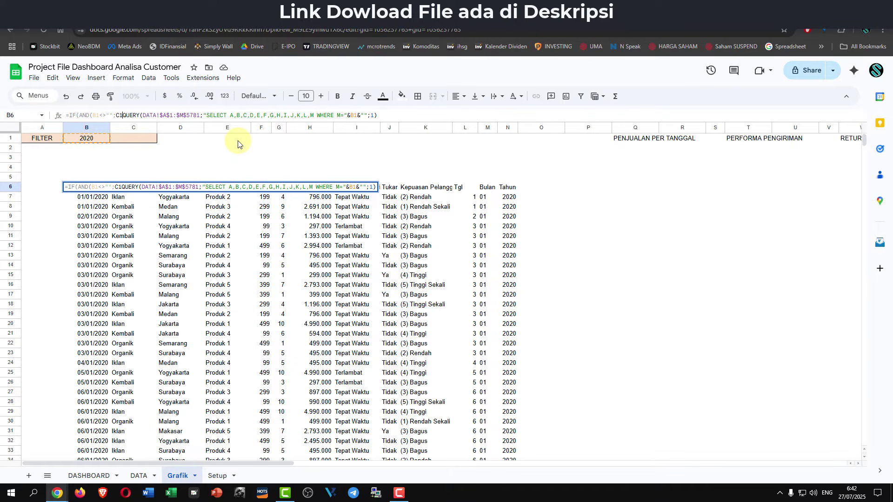
{"action": "type", "text": "="}
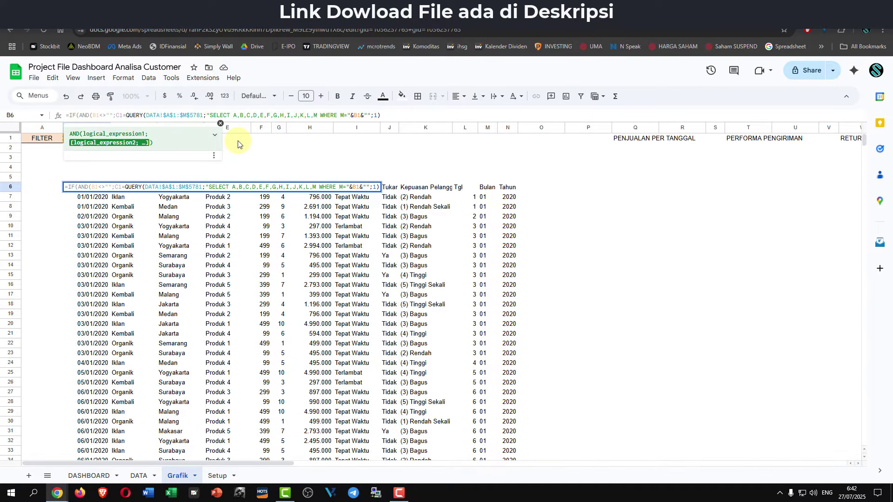
{"action": "type", "text": "\"\""}
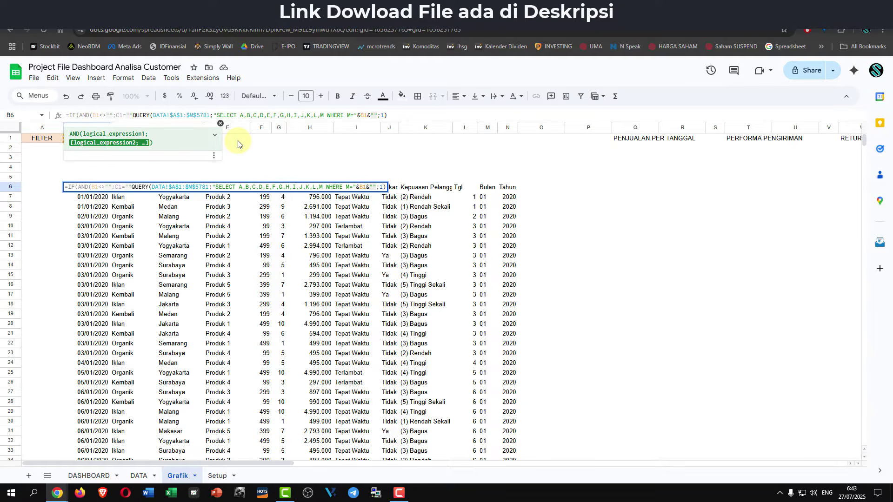
{"action": "type", "text": ")"}
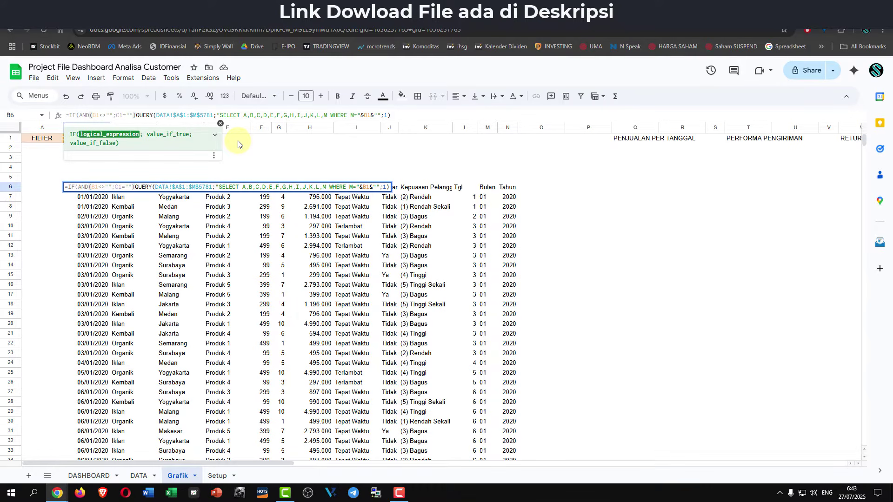
{"action": "type", "text": ";"}
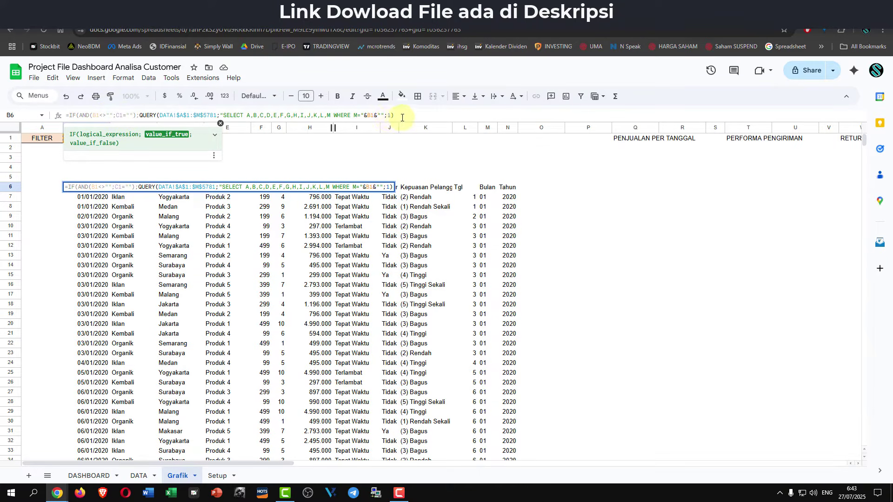
- Copy the whole QUERY expression in B6 and paste it as the IF's value if false
{"action": "left_click_drag", "start_coordinate": [140, 115], "coordinate": [394, 116]}
{"action": "key", "text": "ctrl+c"}
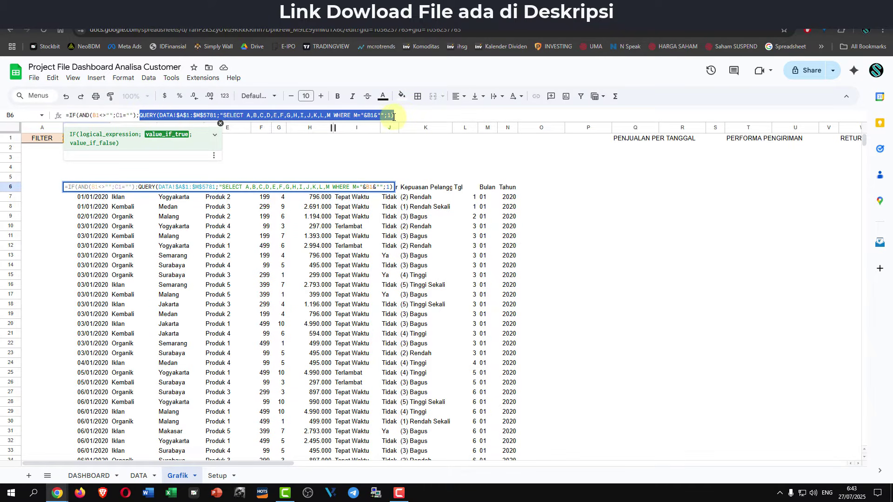
{"action": "left_click", "coordinate": [425, 117]}
{"action": "type", "text": ";"}
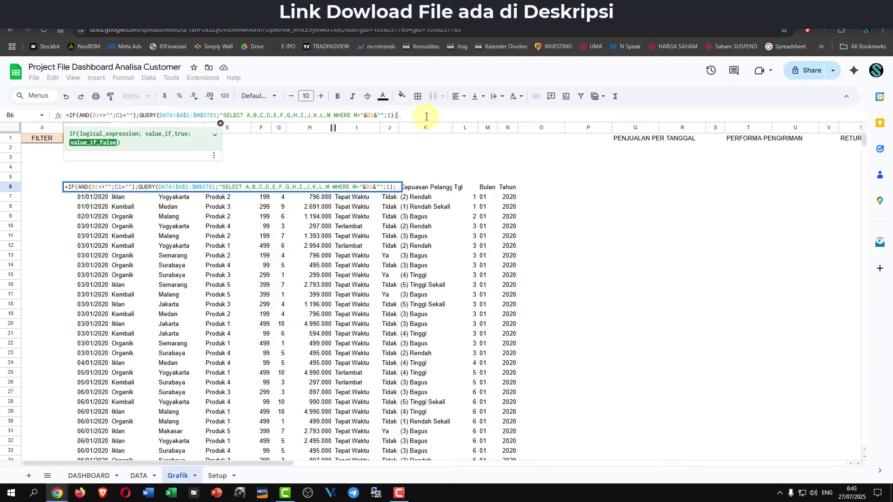
{"action": "key", "text": "ctrl+v"}
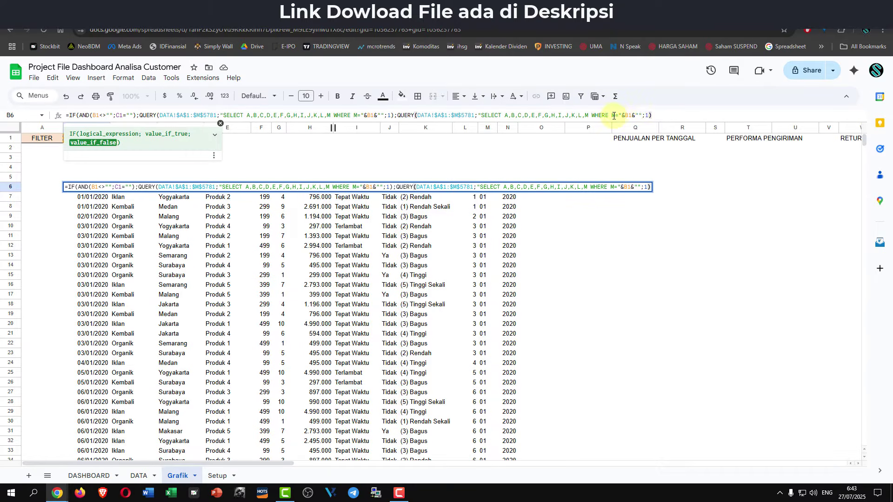
- Extend the second QUERY's WHERE clause with AND and a copy of its M="&B1&" condition
{"action": "left_click_drag", "start_coordinate": [612, 115], "coordinate": [640, 117]}
{"action": "key", "text": "ctrl+c"}
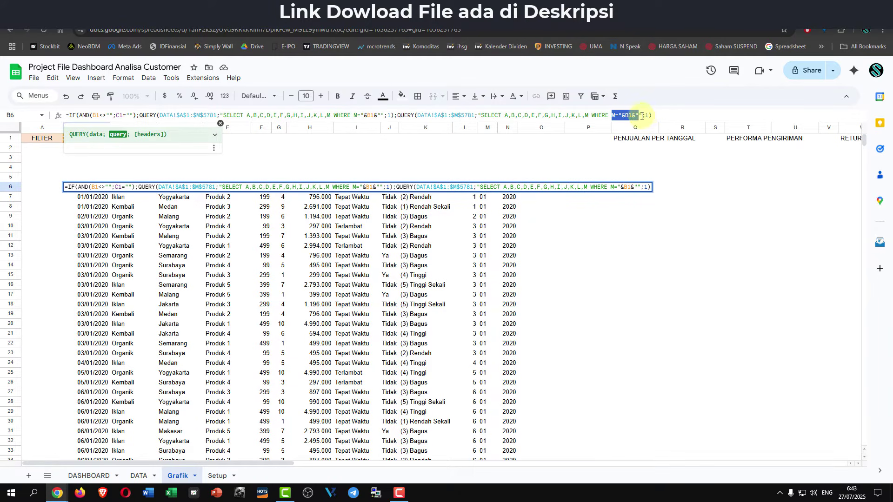
{"action": "left_click", "coordinate": [639, 116]}
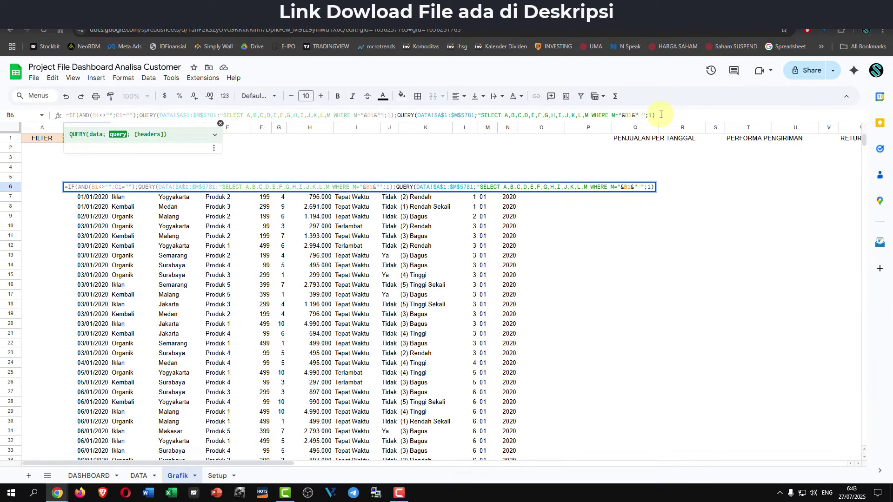
{"action": "type", "text": "AND"}
{"action": "key", "text": "ctrl+v"}
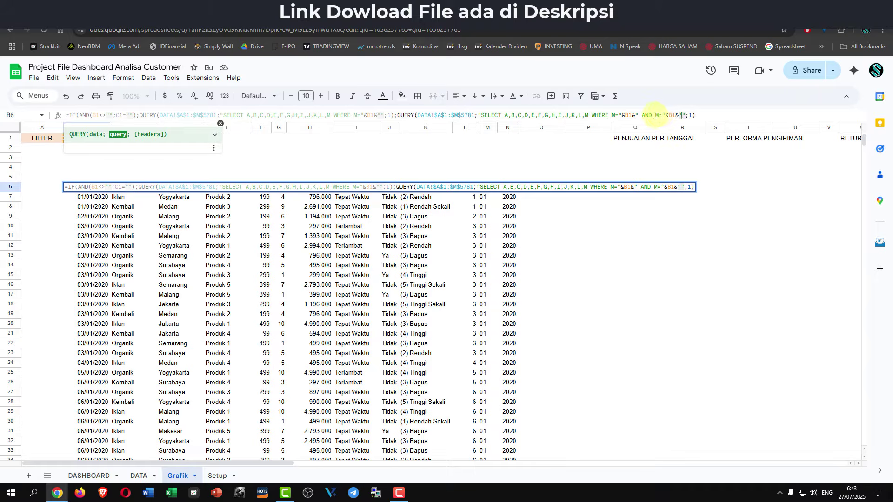
- Change the added condition to L="&C1&"", close the IF parenthesis and enter the B6 formula
{"action": "double_click", "coordinate": [657, 115]}
{"action": "key", "text": "BackSpace"}
{"action": "type", "text": "L"}
{"action": "key", "text": "BackSpace"}
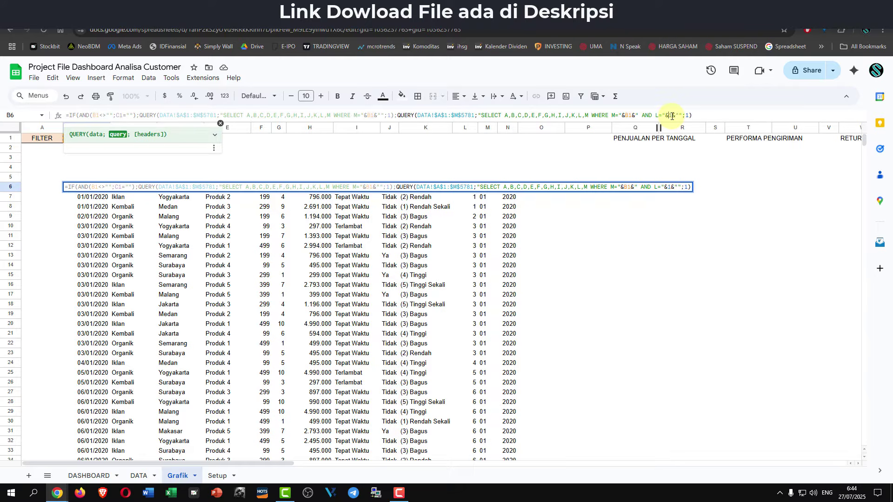
{"action": "type", "text": "C"}
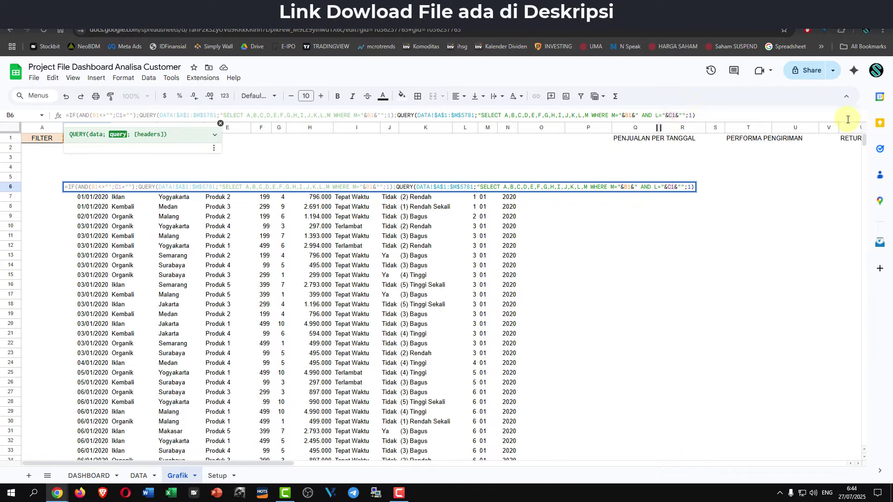
{"action": "left_click", "coordinate": [711, 118]}
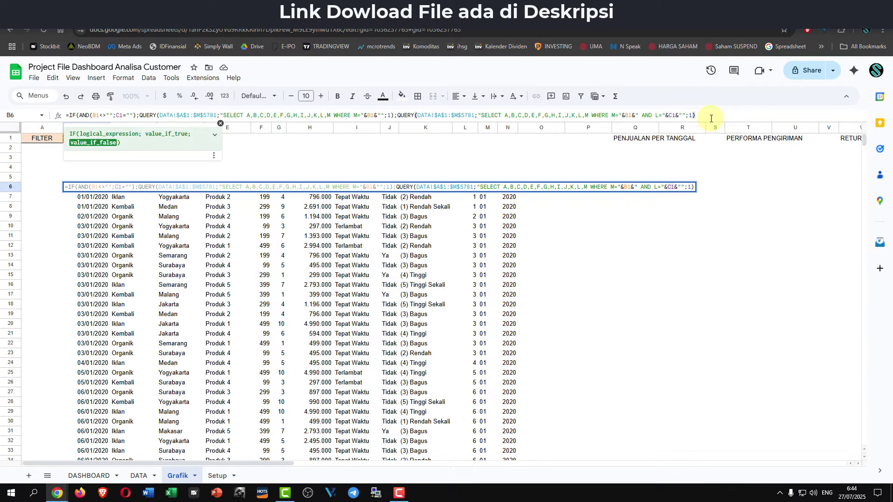
{"action": "type", "text": ")"}
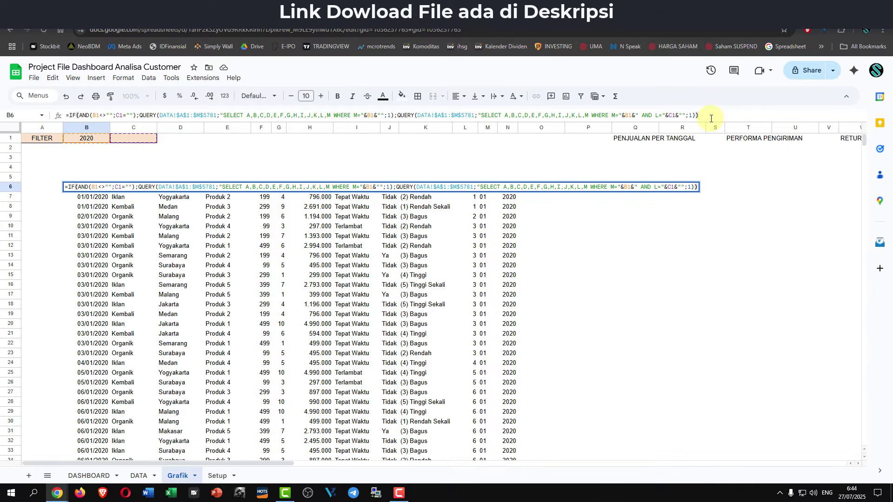
{"action": "key", "text": "Return"}
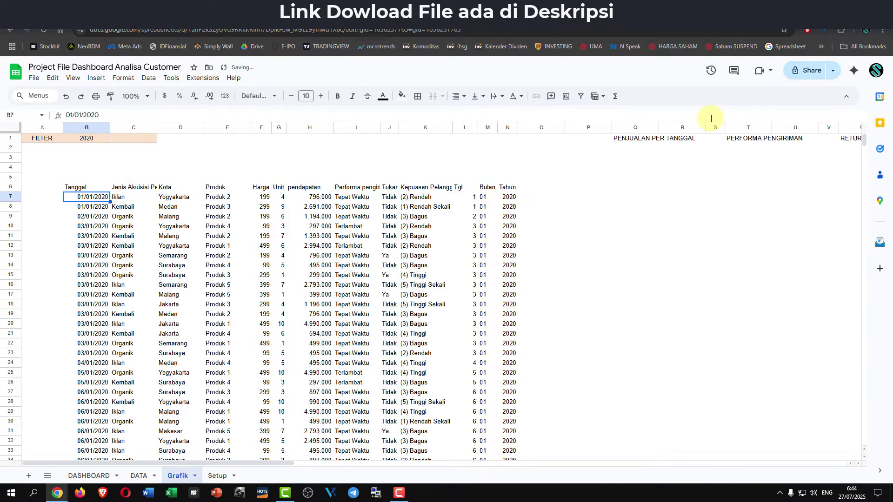
- Set the BULAN filter on the DASHBOARD sheet to Januari and return to the Grafik sheet
{"action": "left_click", "coordinate": [130, 140]}
{"action": "left_click", "coordinate": [93, 478]}
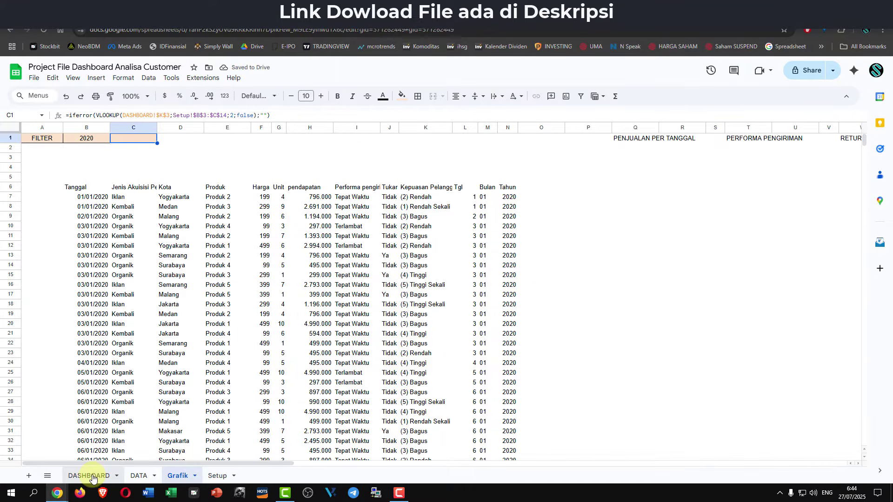
{"action": "left_click", "coordinate": [535, 158]}
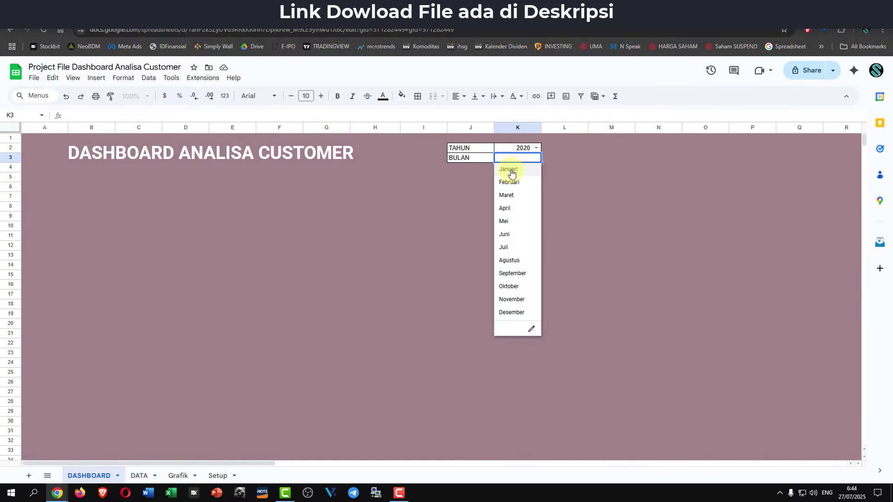
{"action": "left_click", "coordinate": [512, 173]}
{"action": "left_click", "coordinate": [179, 475]}
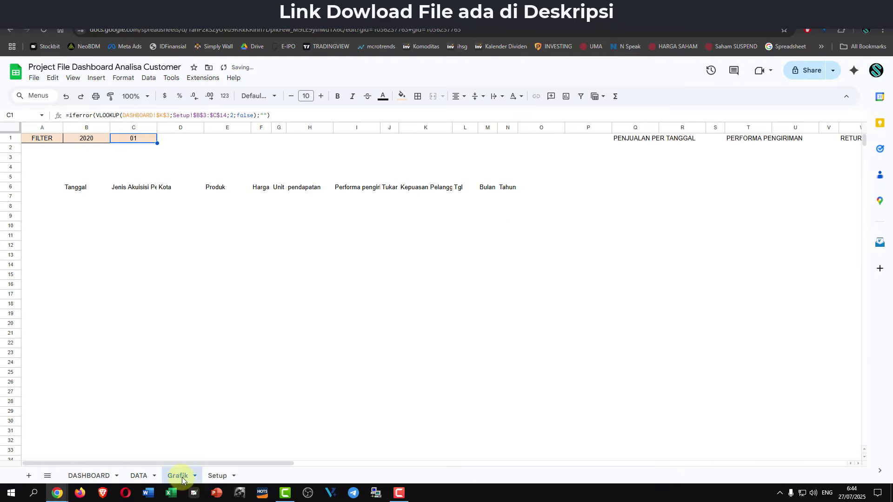
- In B6's second QUERY, insert a single quote directly after L= in the month condition
{"action": "left_click", "coordinate": [76, 189]}
{"action": "left_click", "coordinate": [143, 205]}
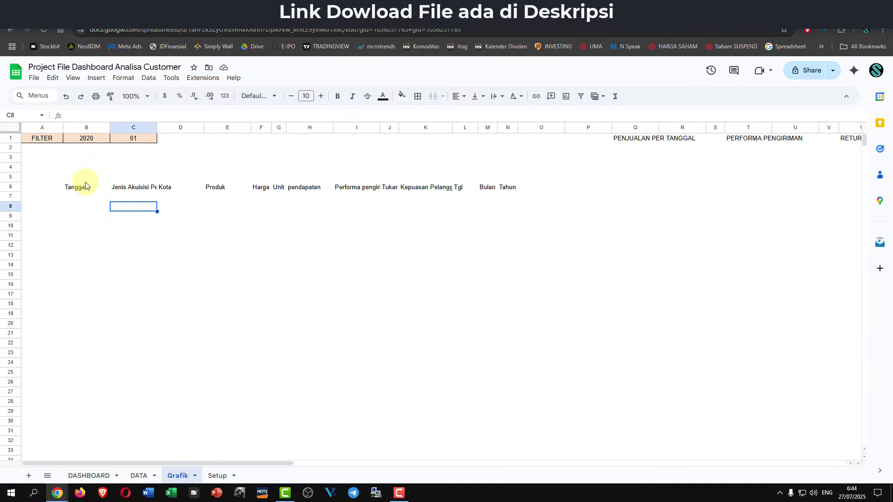
{"action": "left_click", "coordinate": [78, 186]}
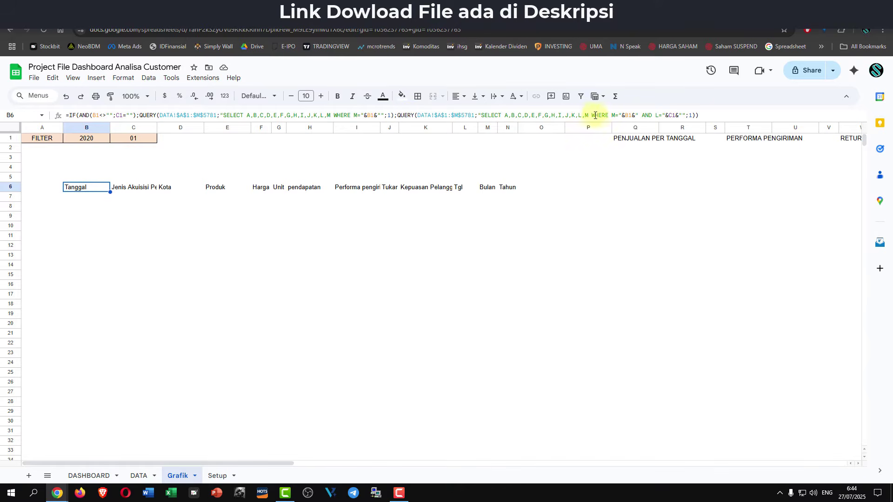
{"action": "left_click", "coordinate": [662, 114]}
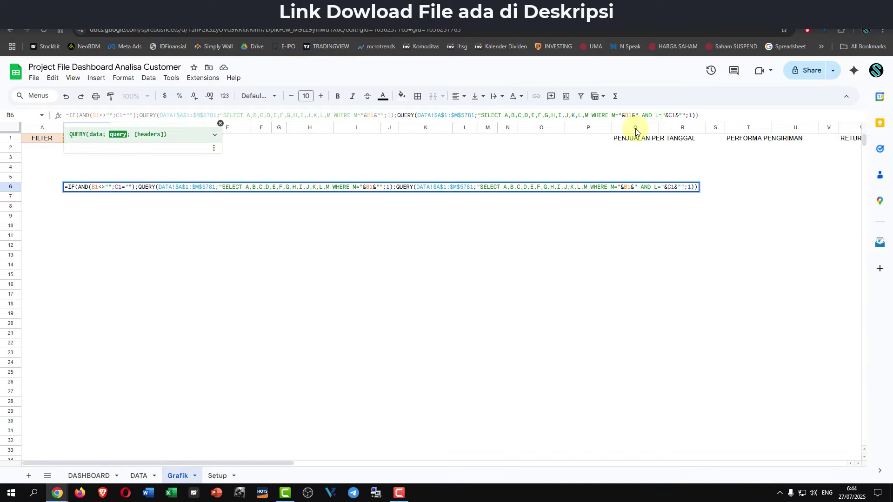
{"action": "type", "text": "'"}
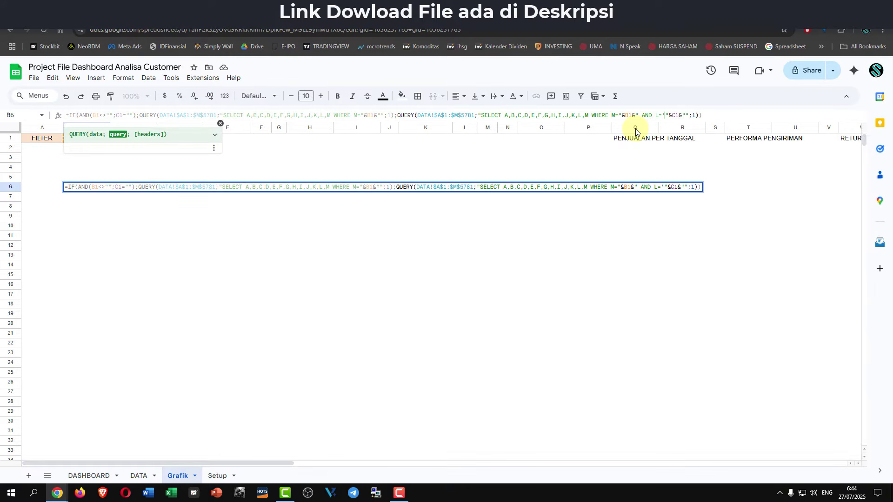
- Try to add a closing single quote after the double quotes following &C1& and enter the B6 formula
{"action": "left_click", "coordinate": [690, 116]}
{"action": "type", "text": "'\";1"}
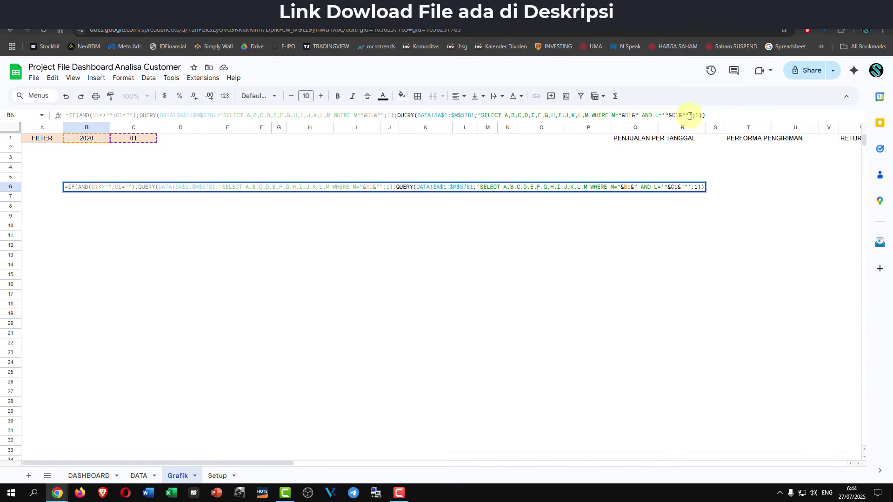
{"action": "type", "text": "))"}
{"action": "key", "text": "Return"}
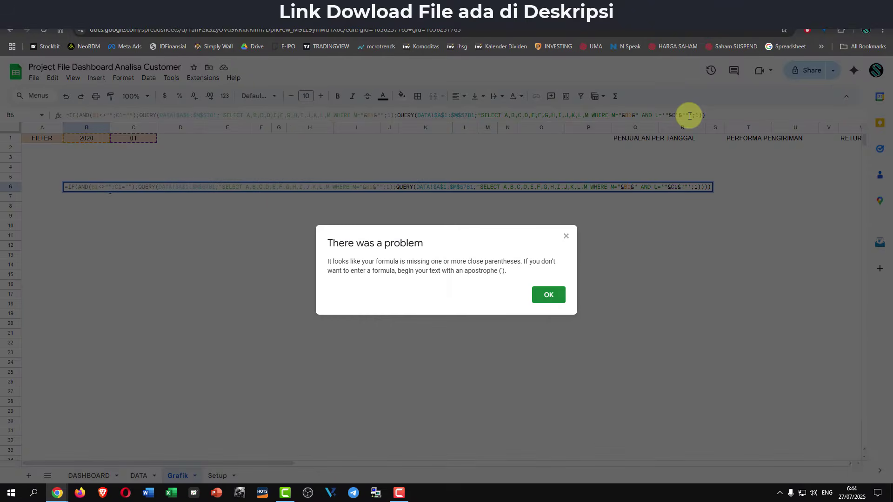
{"action": "left_click", "coordinate": [547, 294]}
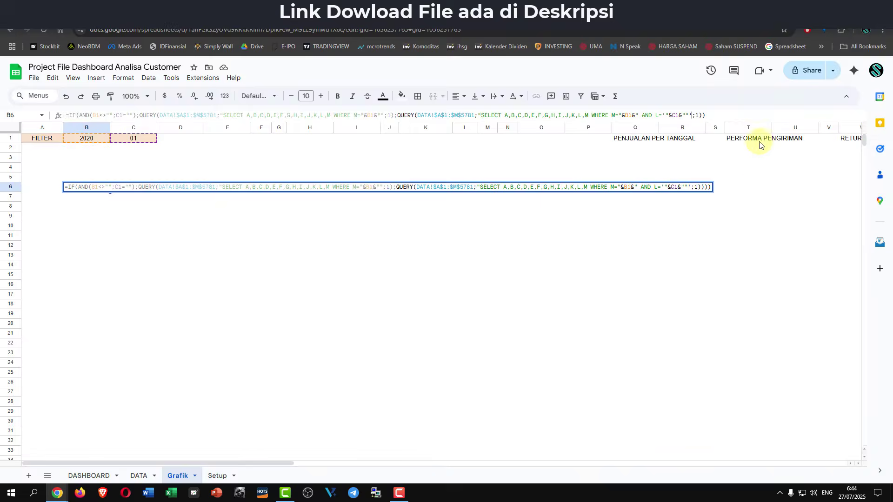
- Move the closing single quote inside the double quotes so the condition reads L='"&C1&"'", and enter the formula
{"action": "left_click", "coordinate": [691, 117]}
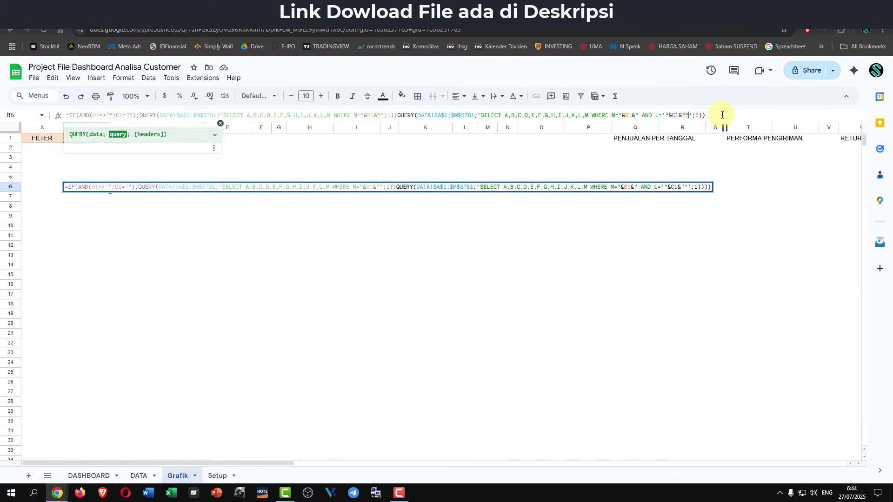
{"action": "key", "text": "Right"}
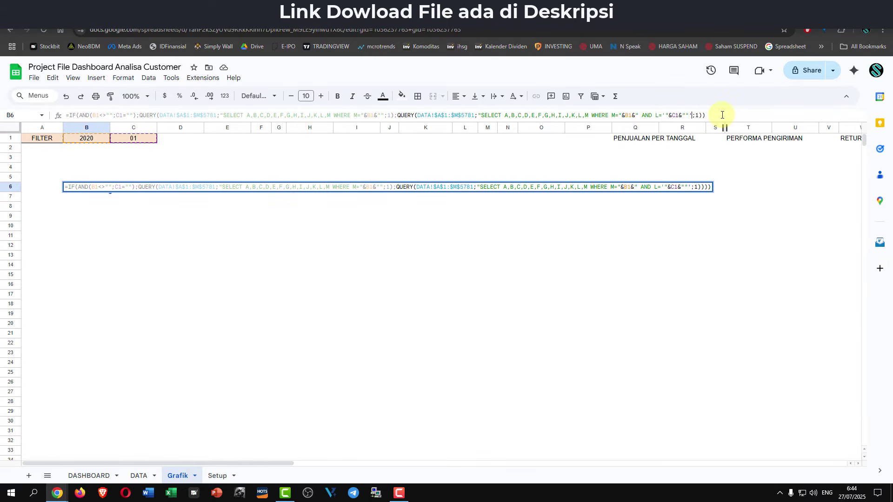
{"action": "key", "text": "BackSpace"}
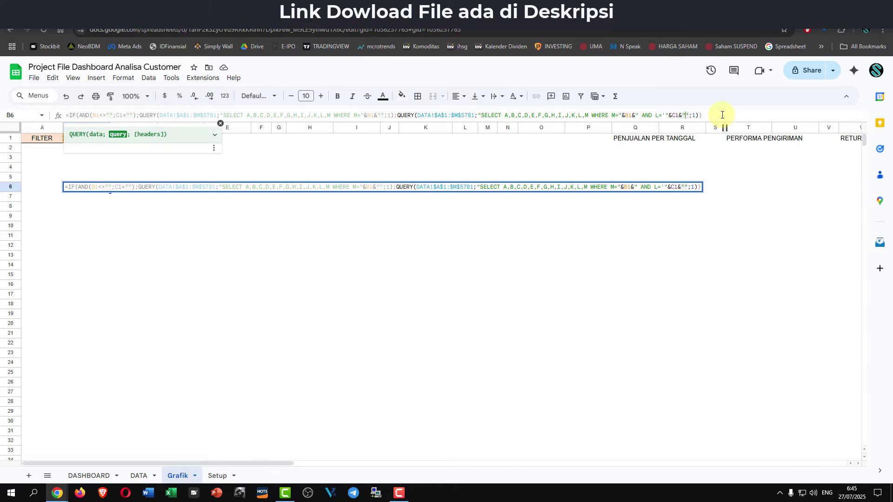
{"action": "key", "text": "Return"}
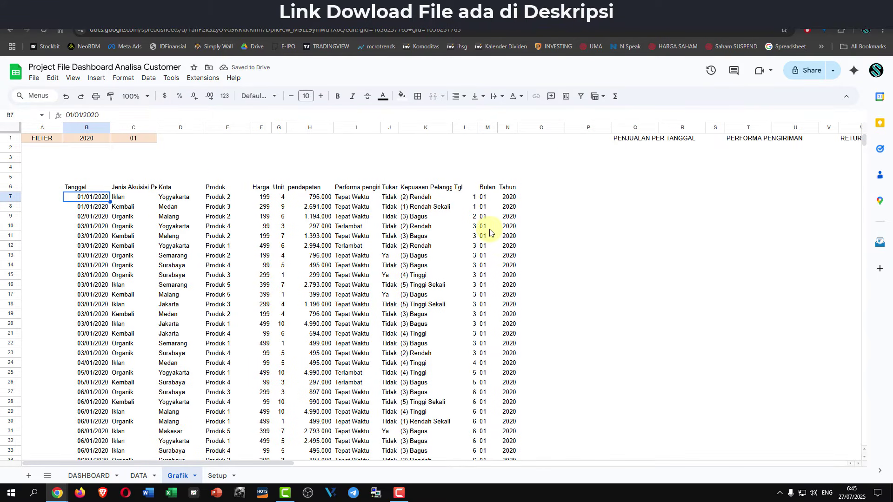
- Compare the filter cells B1 and C1 with the Bulan column down to the end of the filtered rows
{"action": "left_click", "coordinate": [90, 140]}
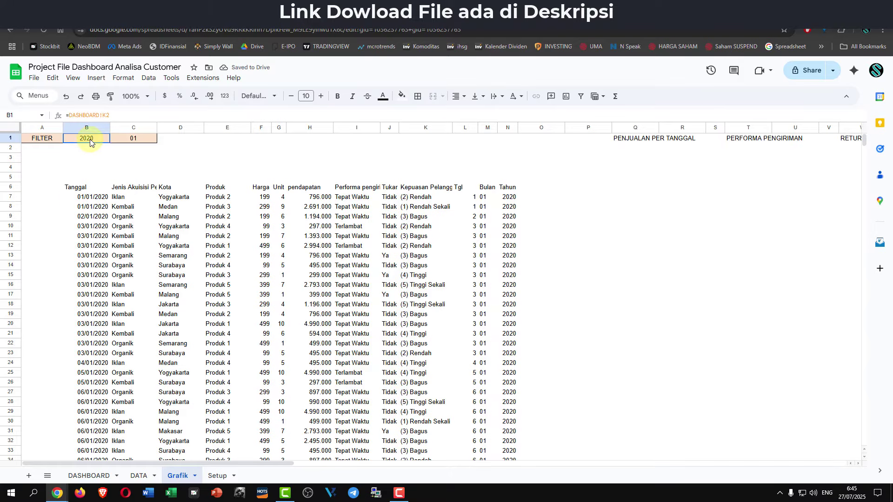
{"action": "left_click", "coordinate": [131, 139]}
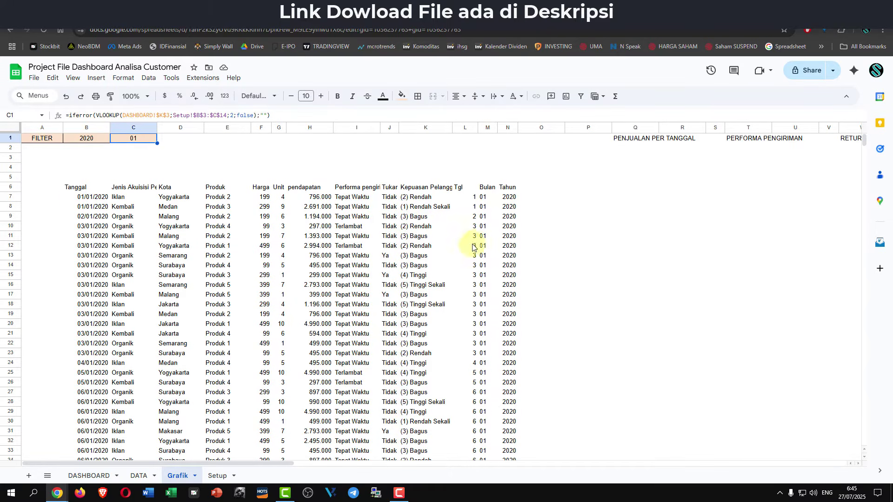
{"action": "left_click", "coordinate": [487, 235]}
{"action": "scroll", "coordinate": [491, 242], "scroll_direction": "down", "scroll_amount": 20}
{"action": "scroll", "coordinate": [492, 252], "scroll_direction": "down", "scroll_amount": 5}
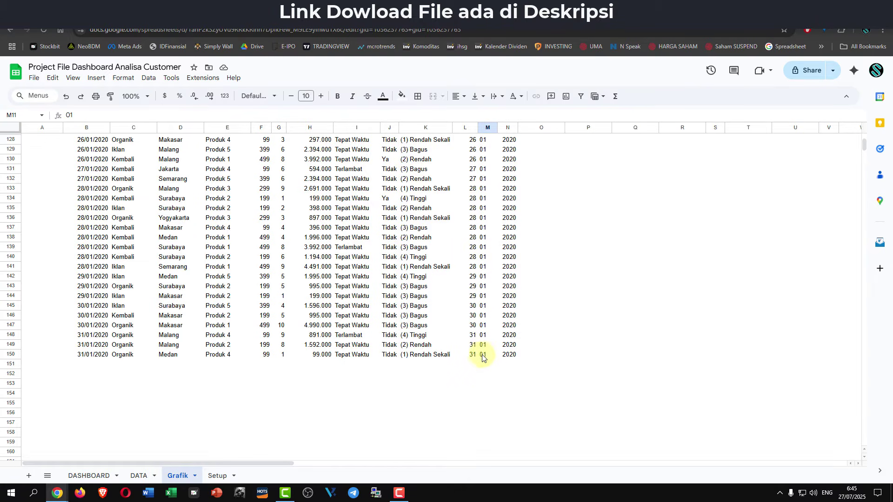
{"action": "scroll", "coordinate": [482, 354], "scroll_direction": "up", "scroll_amount": 10}
{"action": "scroll", "coordinate": [479, 351], "scroll_direction": "down", "scroll_amount": 10}
{"action": "scroll", "coordinate": [478, 330], "scroll_direction": "up", "scroll_amount": 20}
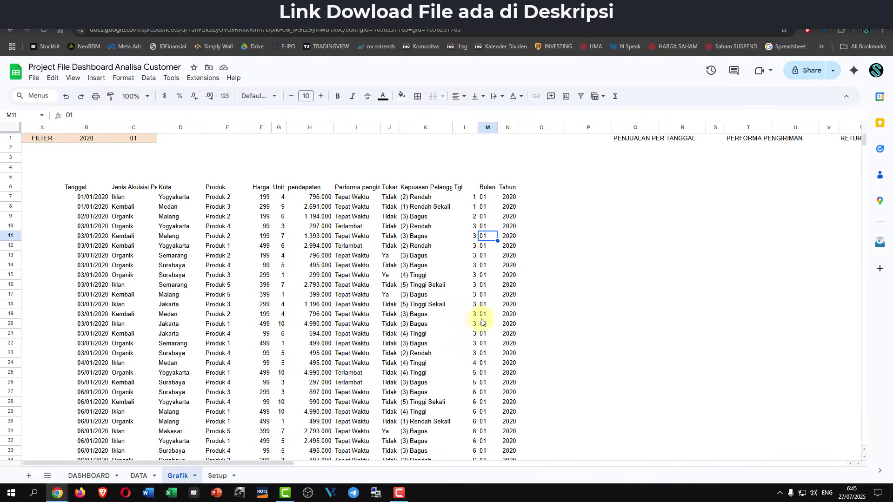
- Clear the BULAN filter on the DASHBOARD sheet and check the year-only query output on the Grafik sheet
{"action": "left_click", "coordinate": [88, 475]}
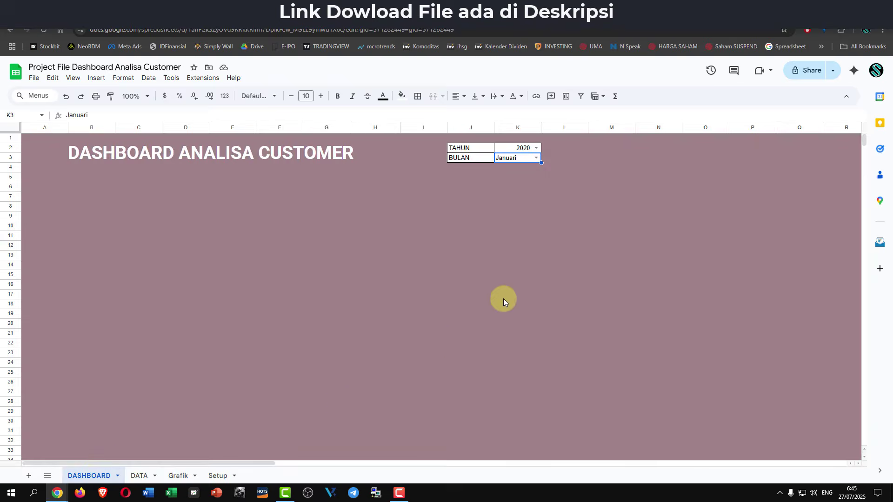
{"action": "left_click", "coordinate": [511, 158]}
{"action": "key", "text": "Delete"}
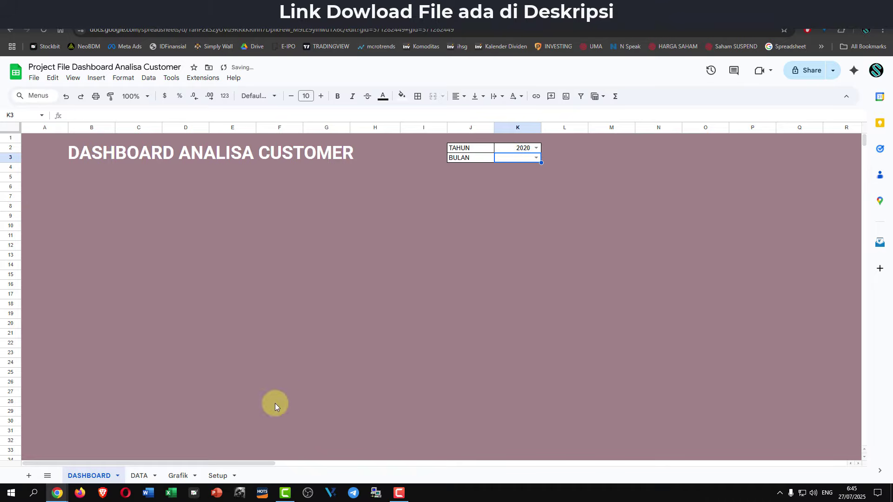
{"action": "left_click", "coordinate": [178, 476]}
{"action": "scroll", "coordinate": [479, 279], "scroll_direction": "down", "scroll_amount": 20}
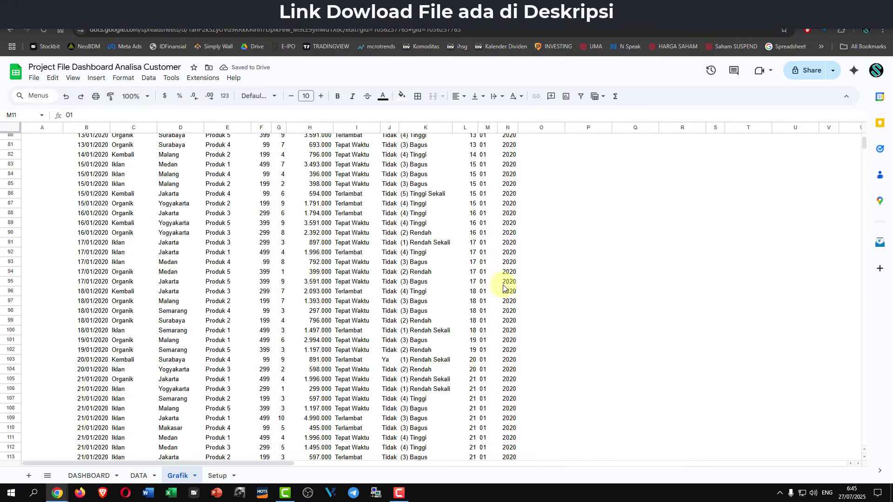
{"action": "scroll", "coordinate": [486, 344], "scroll_direction": "down", "scroll_amount": 12}
{"action": "scroll", "coordinate": [488, 337], "scroll_direction": "up", "scroll_amount": 20}
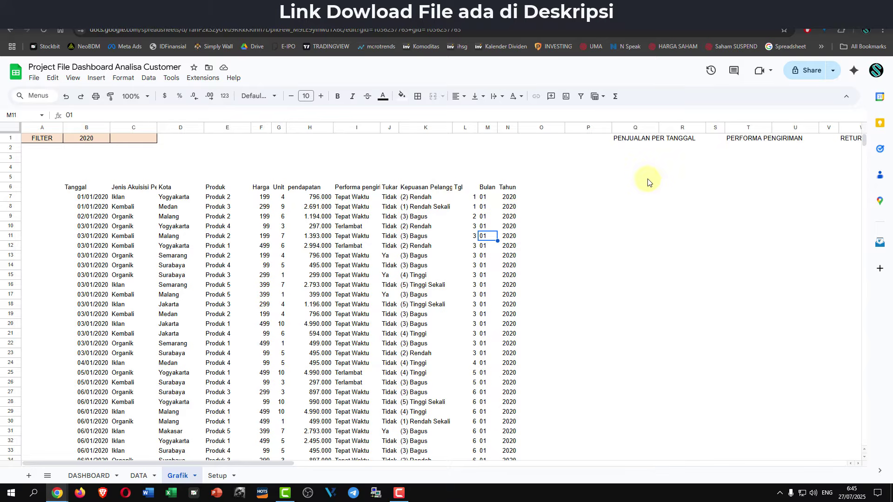
- Begin a pivot table for the PENJUALAN PER TANGGAL section, using Grafik!B6:N as its data range
{"action": "left_click", "coordinate": [638, 169]}
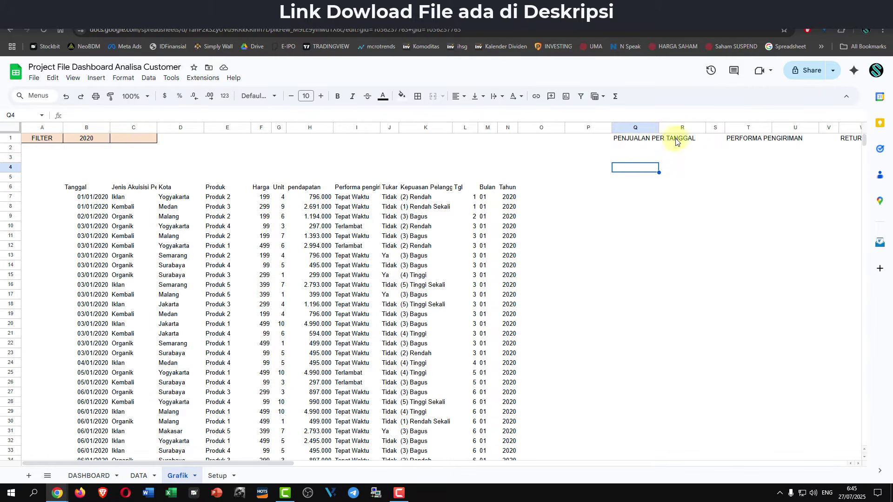
{"action": "left_click", "coordinate": [631, 178]}
{"action": "left_click", "coordinate": [633, 168]}
{"action": "left_click", "coordinate": [100, 80]}
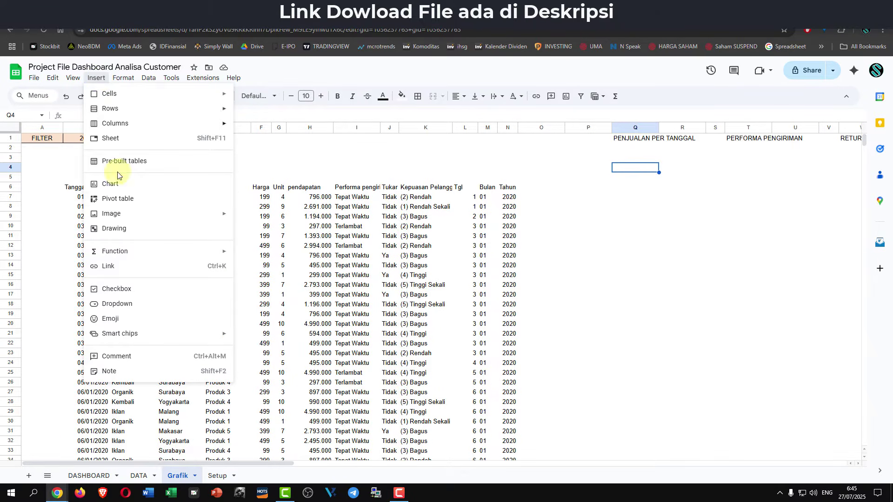
{"action": "left_click", "coordinate": [134, 200]}
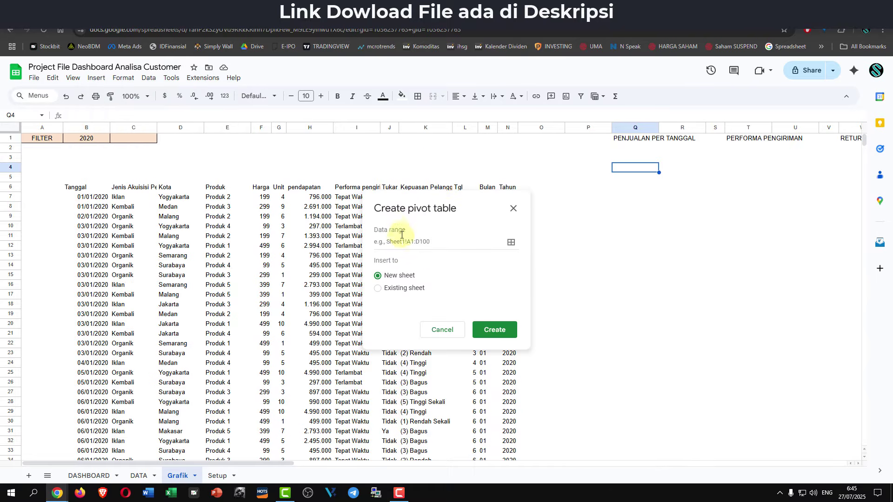
{"action": "left_click", "coordinate": [452, 243]}
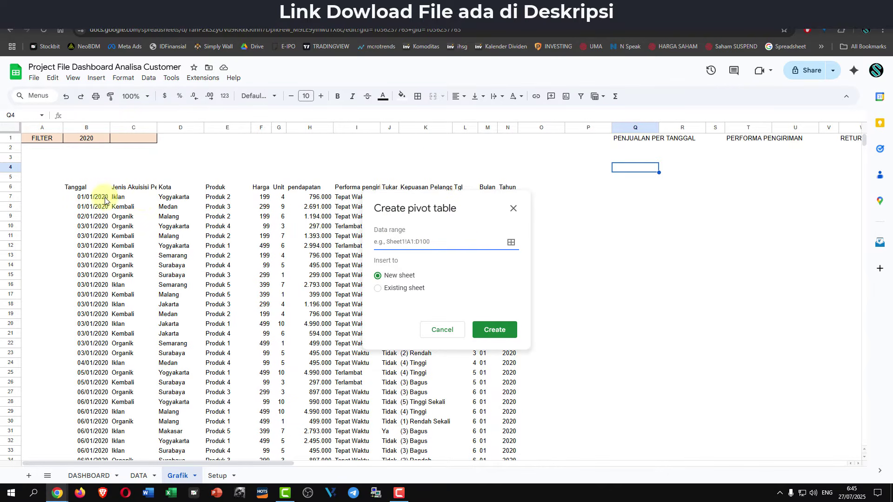
{"action": "left_click", "coordinate": [79, 188]}
{"action": "left_click_drag", "start_coordinate": [79, 188], "coordinate": [502, 271]}
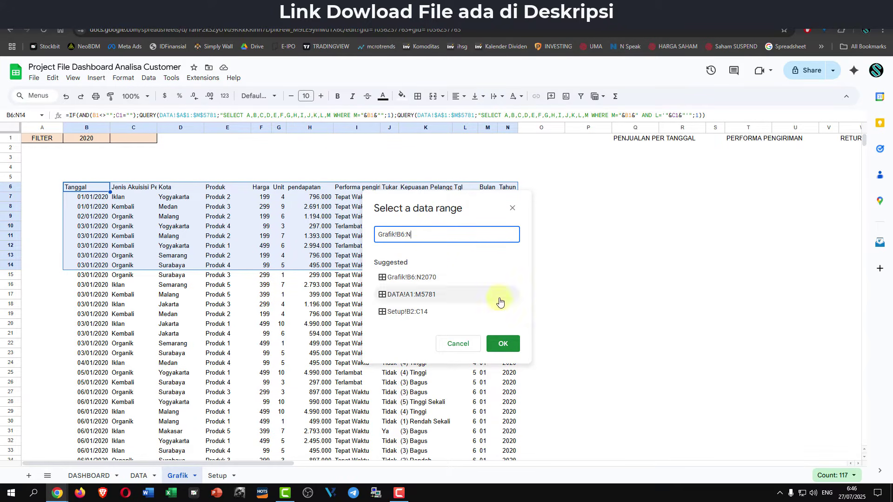
{"action": "left_click", "coordinate": [504, 344]}
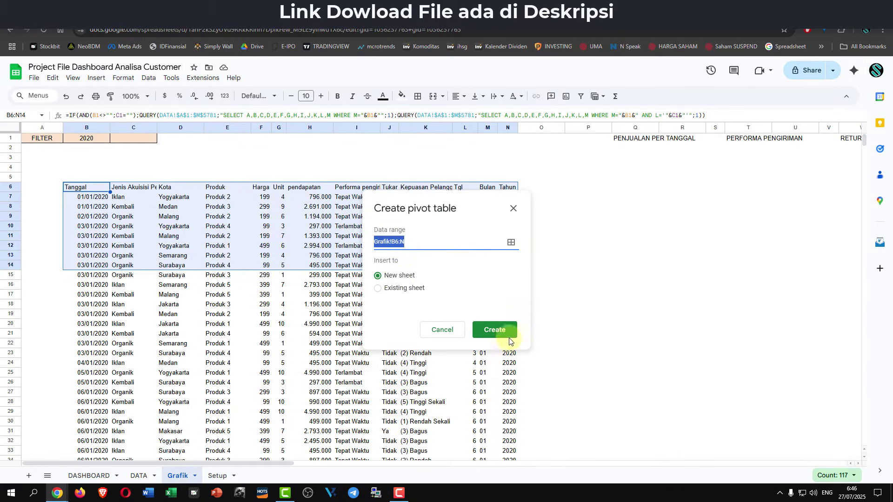
- Set the pivot table's location to the existing sheet at Grafik!Q4 and create it
{"action": "left_click", "coordinate": [386, 289]}
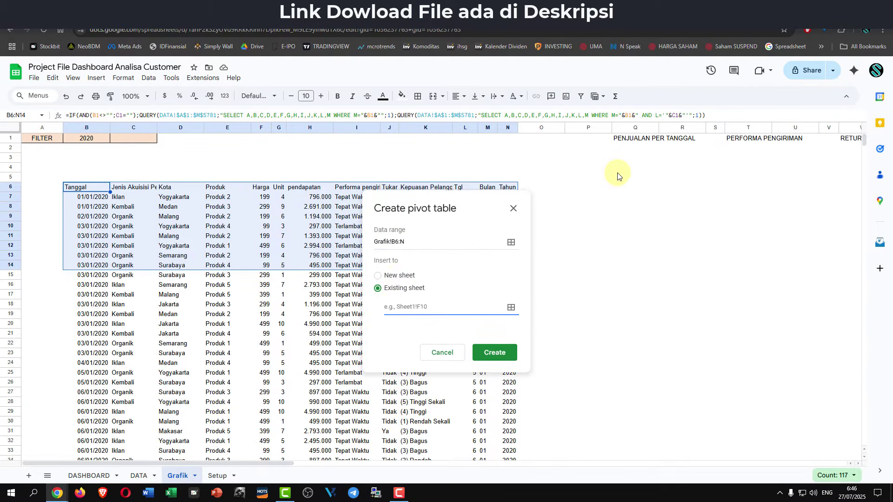
{"action": "left_click", "coordinate": [631, 168]}
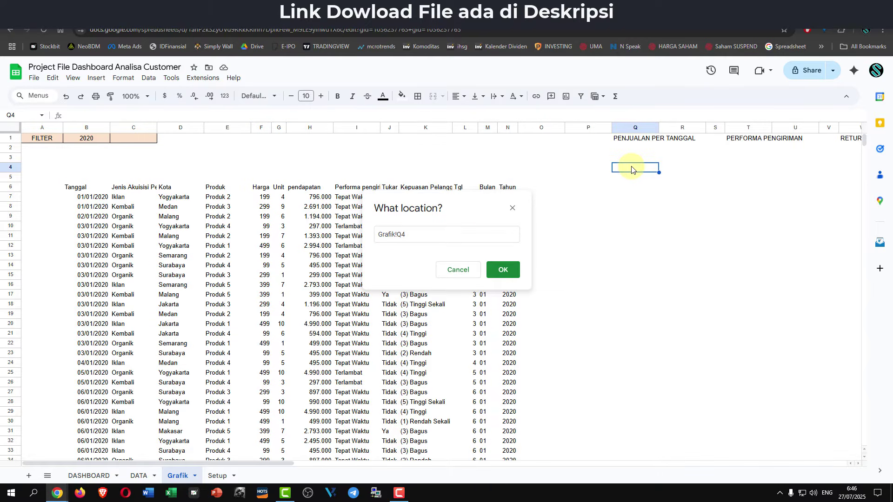
{"action": "left_click", "coordinate": [505, 270]}
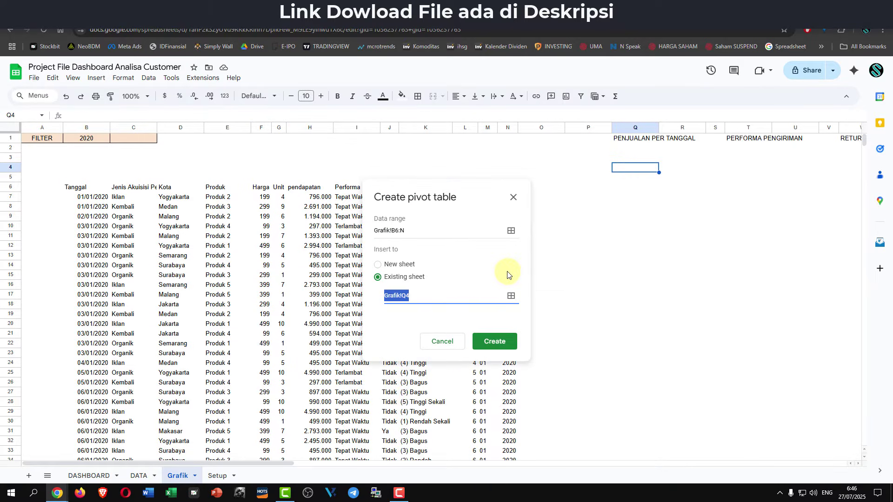
{"action": "left_click", "coordinate": [491, 345]}
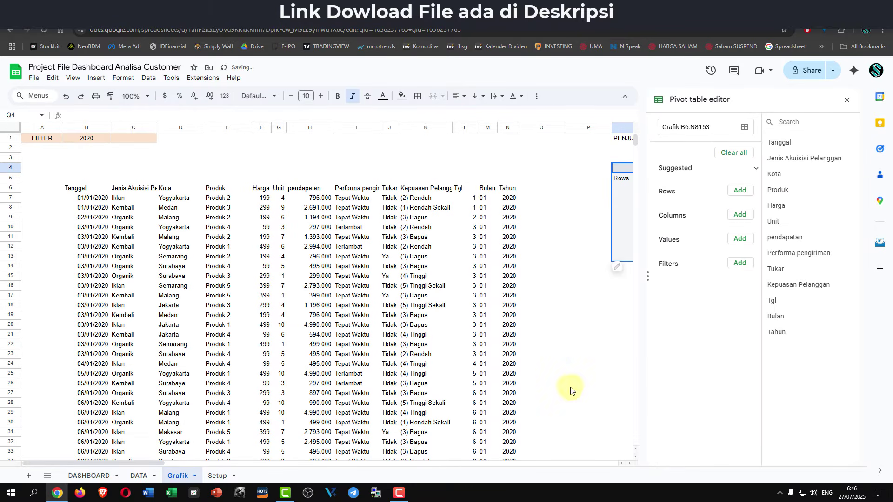
- Add Tgl to the pivot table's rows and pendapatan to its values, summarized by SUM
{"action": "left_click_drag", "start_coordinate": [155, 462], "coordinate": [244, 462]}
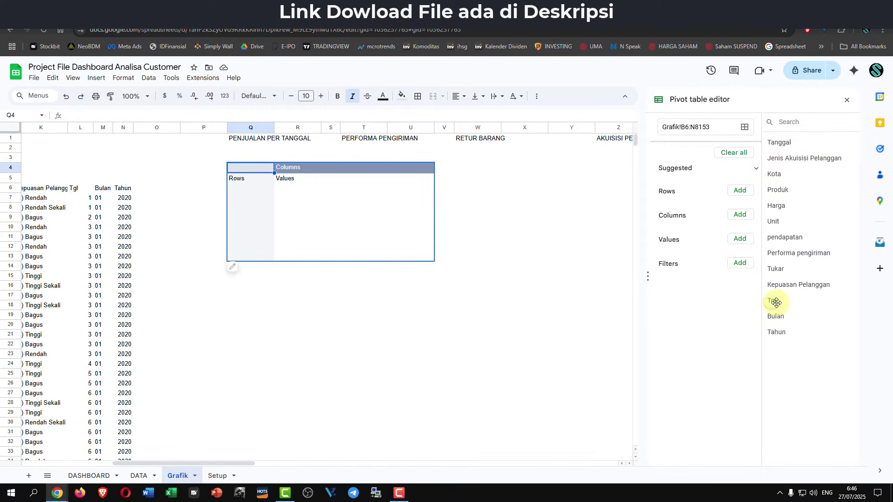
{"action": "left_click_drag", "start_coordinate": [776, 303], "coordinate": [668, 200]}
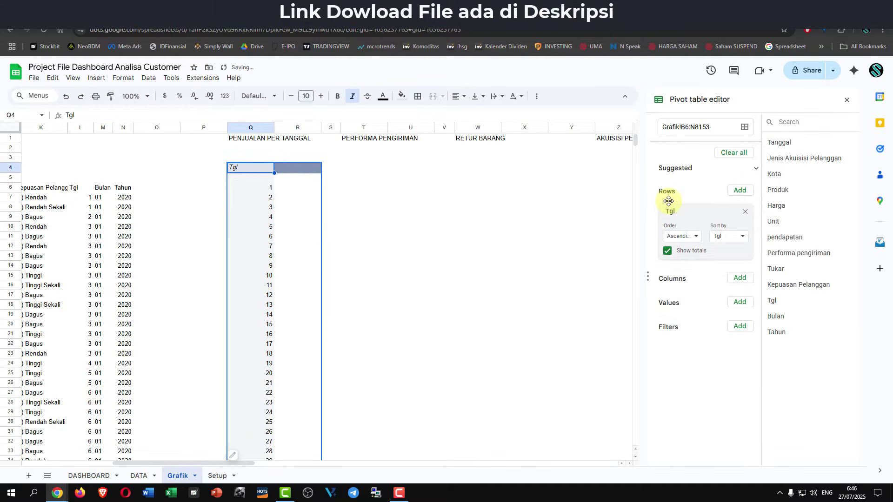
{"action": "scroll", "coordinate": [326, 233], "scroll_direction": "down", "scroll_amount": 4}
{"action": "scroll", "coordinate": [279, 176], "scroll_direction": "up", "scroll_amount": 4}
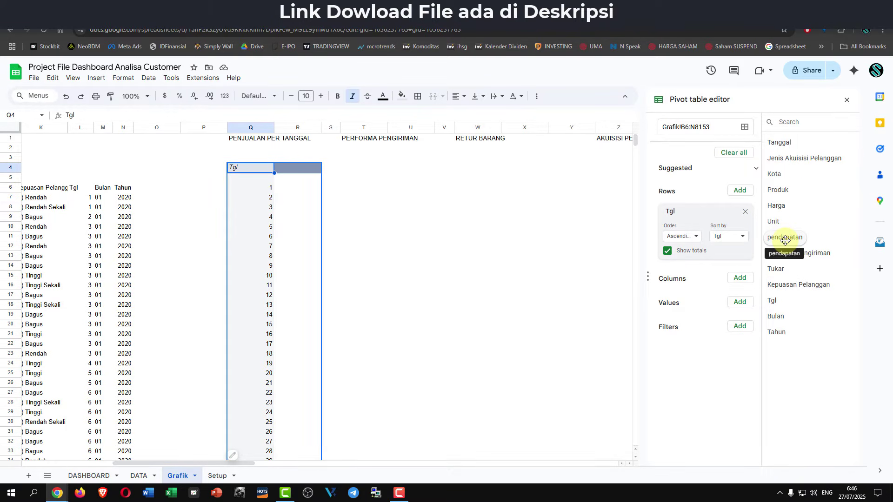
{"action": "left_click_drag", "start_coordinate": [786, 241], "coordinate": [669, 319]}
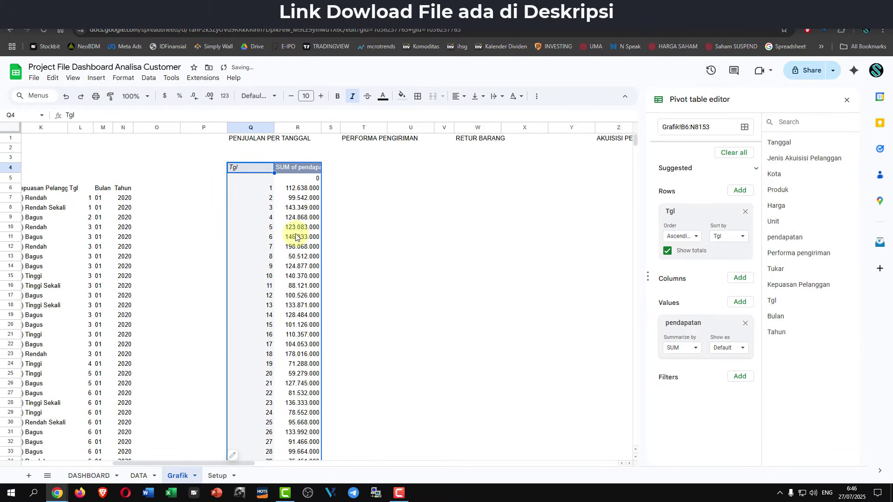
{"action": "scroll", "coordinate": [274, 254], "scroll_direction": "down", "scroll_amount": 5}
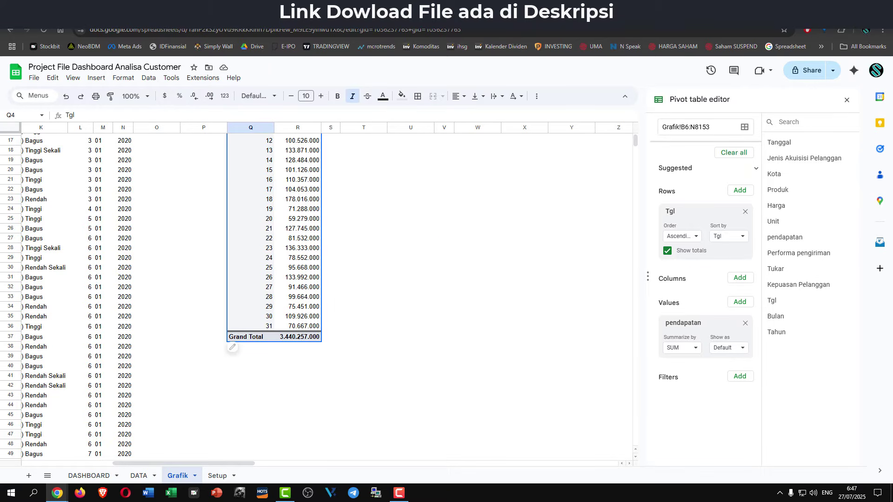
{"action": "scroll", "coordinate": [297, 184], "scroll_direction": "up", "scroll_amount": 5}
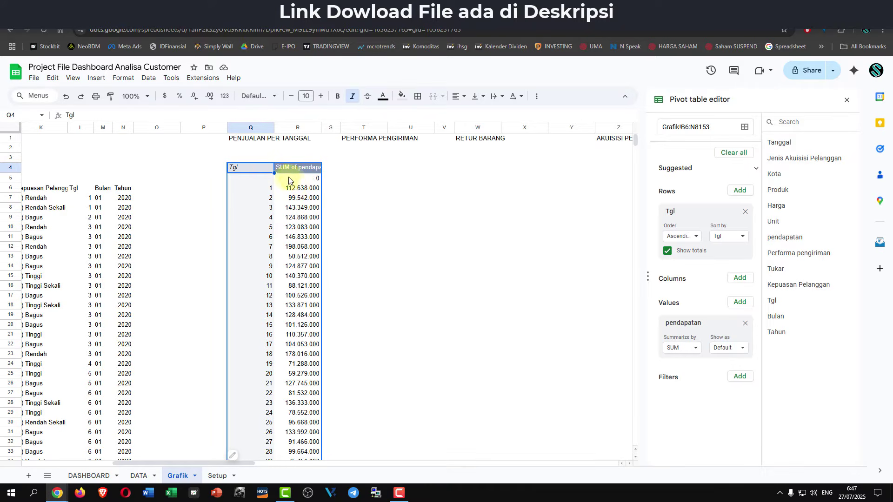
- Apply a filter by cell value to the pivot table from its Tgl header in Q4
{"action": "left_click", "coordinate": [293, 179]}
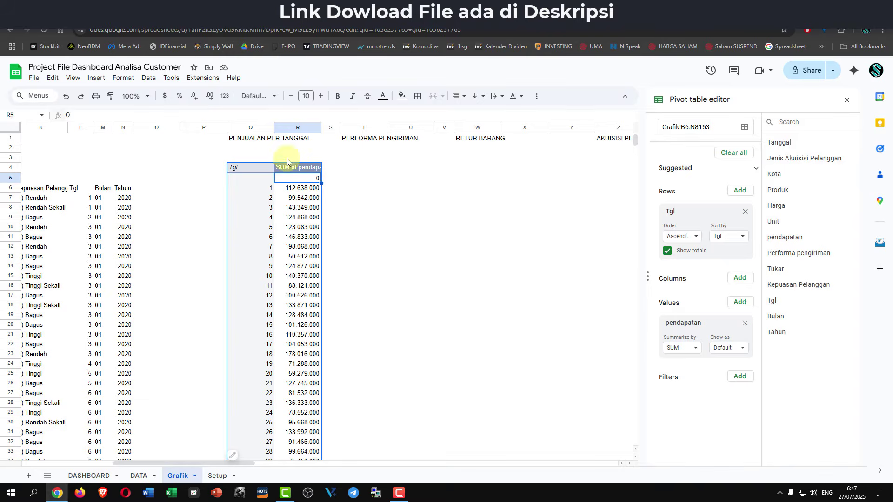
{"action": "left_click", "coordinate": [265, 169]}
{"action": "right_click", "coordinate": [267, 168]}
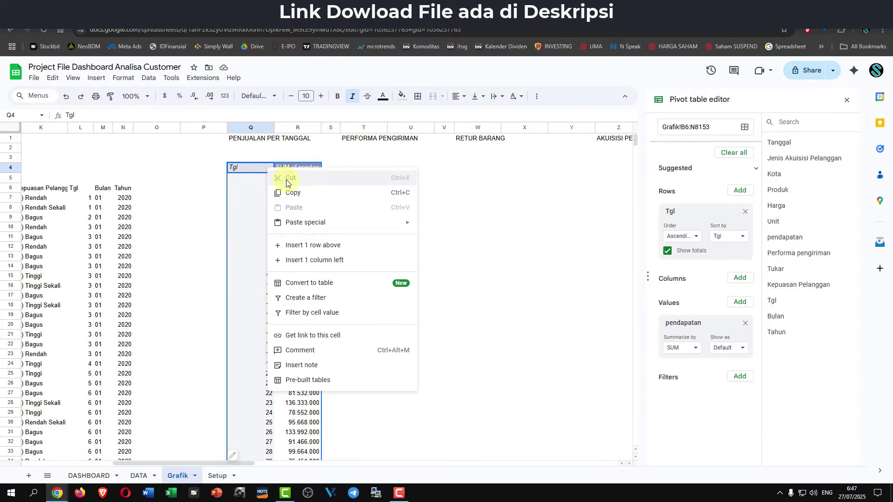
{"action": "left_click", "coordinate": [364, 312]}
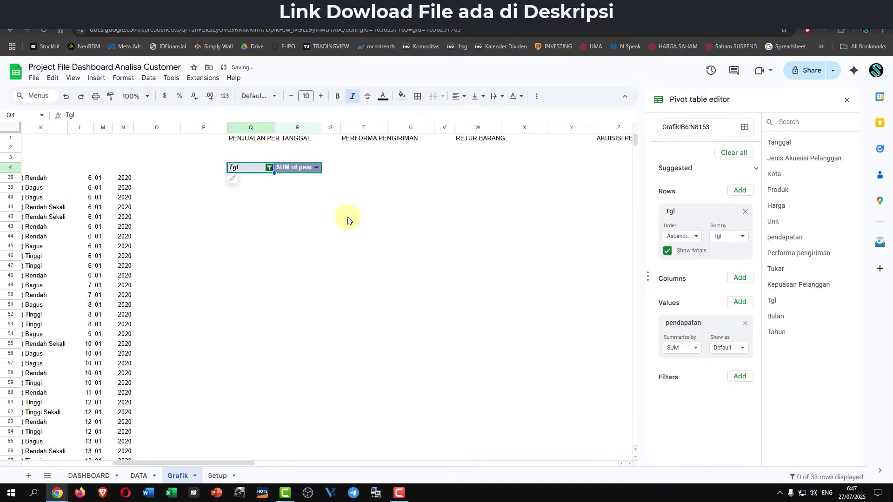
- Set the Tgl filter to show all dates except (Blanks), and check the filtered pivot table
{"action": "left_click", "coordinate": [269, 167]}
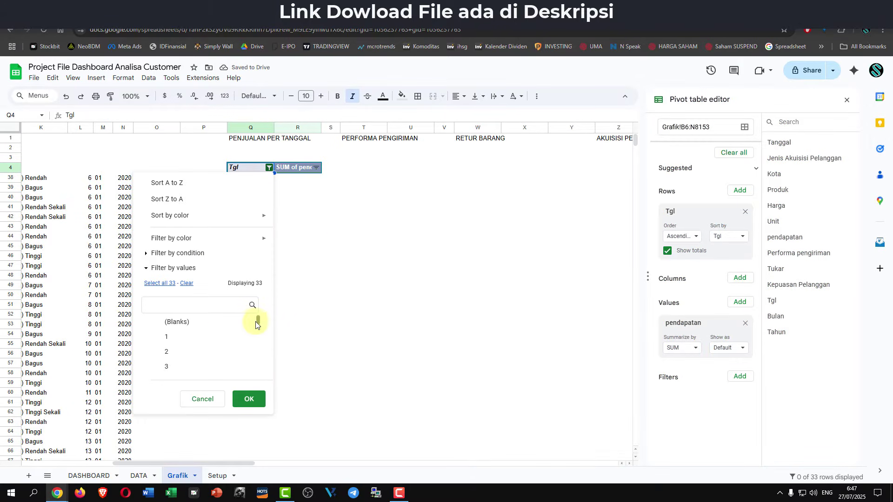
{"action": "mouse_move", "coordinate": [257, 320]}
{"action": "left_mouse_down"}
{"action": "mouse_move", "coordinate": [257, 341]}
{"action": "mouse_move", "coordinate": [264, 309]}
{"action": "left_mouse_up"}
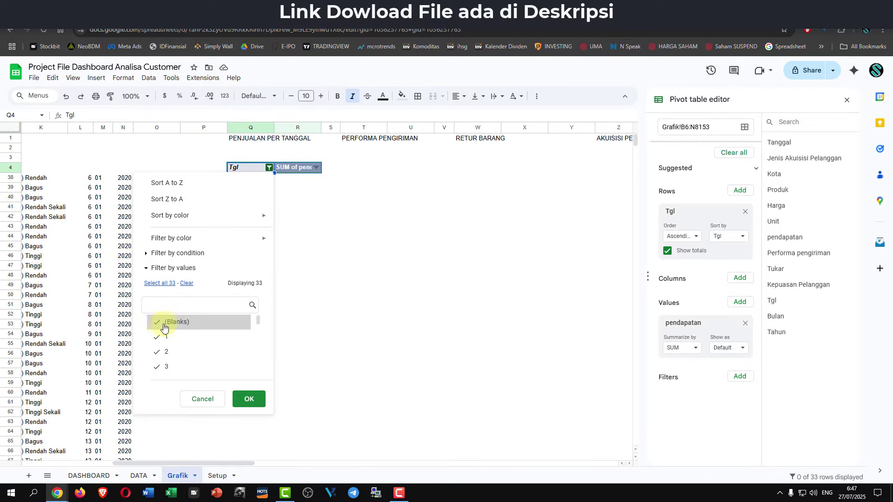
{"action": "left_click", "coordinate": [247, 395]}
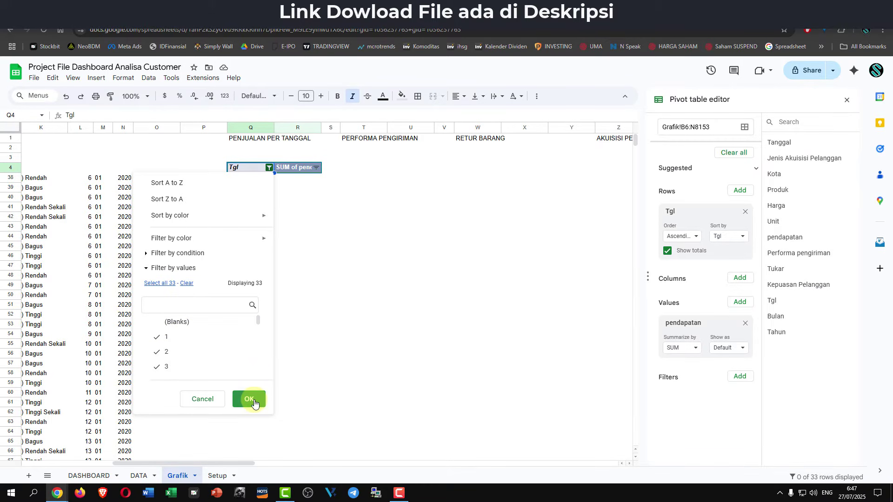
{"action": "left_click", "coordinate": [255, 403]}
{"action": "left_click", "coordinate": [284, 200]}
{"action": "scroll", "coordinate": [296, 259], "scroll_direction": "down", "scroll_amount": 5}
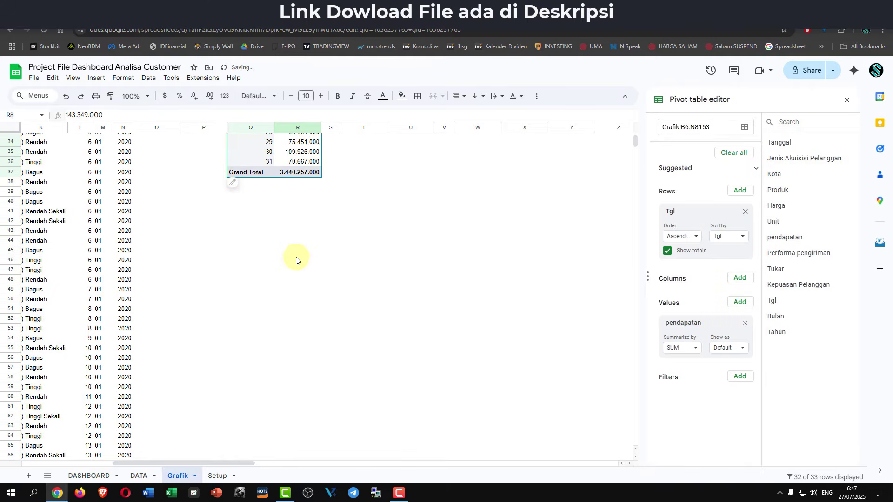
{"action": "scroll", "coordinate": [296, 260], "scroll_direction": "up", "scroll_amount": 5}
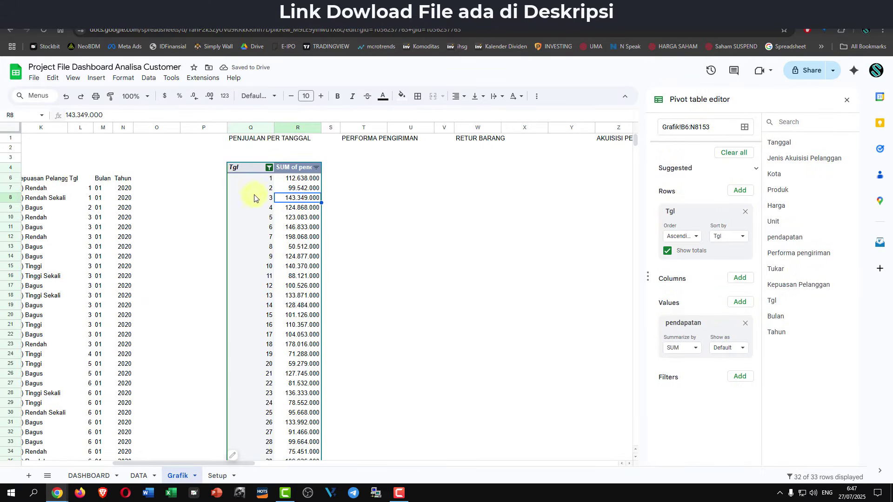
- Remove the Grand Total row by turning off Show totals for Tgl in the pivot table
{"action": "scroll", "coordinate": [277, 240], "scroll_direction": "down", "scroll_amount": 3}
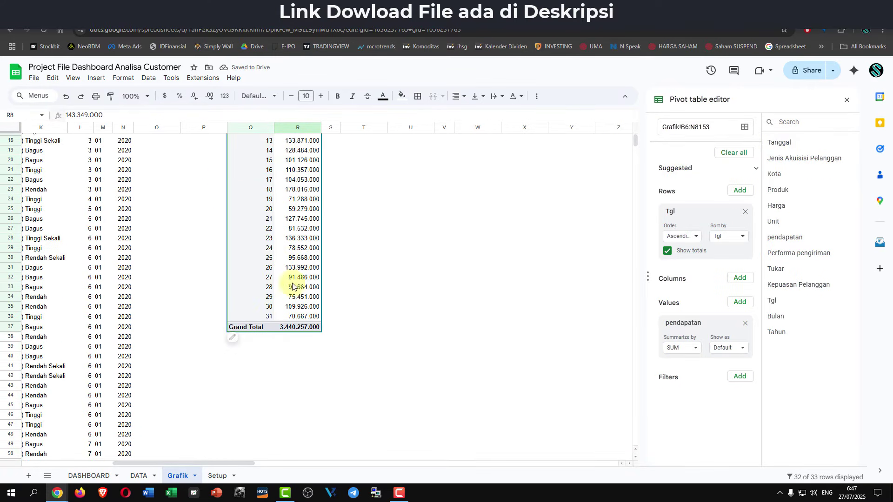
{"action": "left_click", "coordinate": [248, 328]}
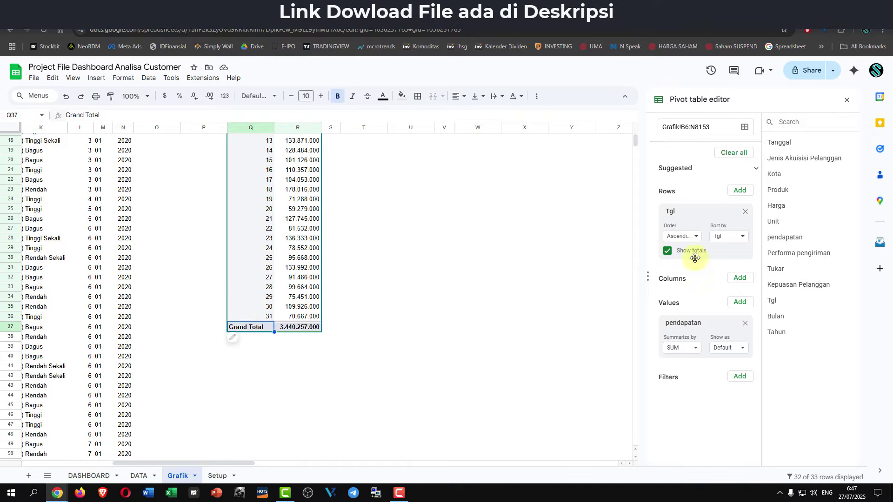
{"action": "left_click", "coordinate": [668, 252]}
{"action": "left_click", "coordinate": [404, 228]}
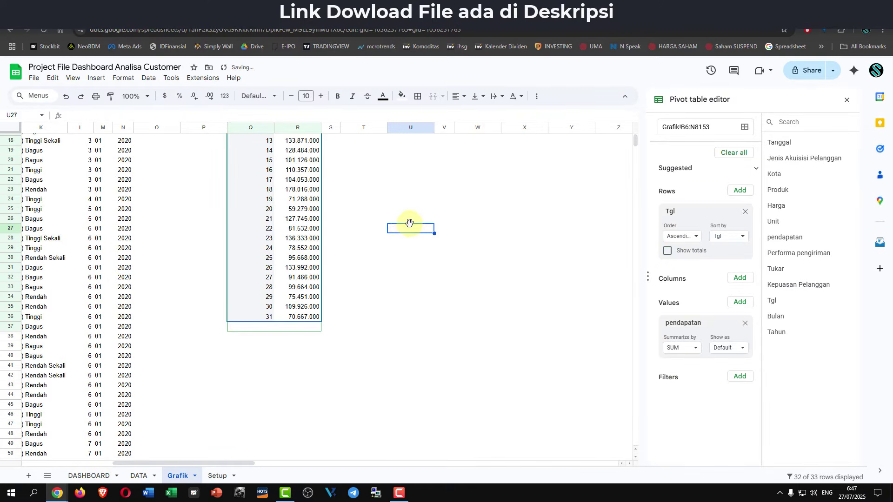
{"action": "scroll", "coordinate": [405, 225], "scroll_direction": "up", "scroll_amount": 3}
- Insert a chart from the pivot data in Q6:R36 and place it beside the pivot table
{"action": "left_click_drag", "start_coordinate": [271, 179], "coordinate": [296, 436]}
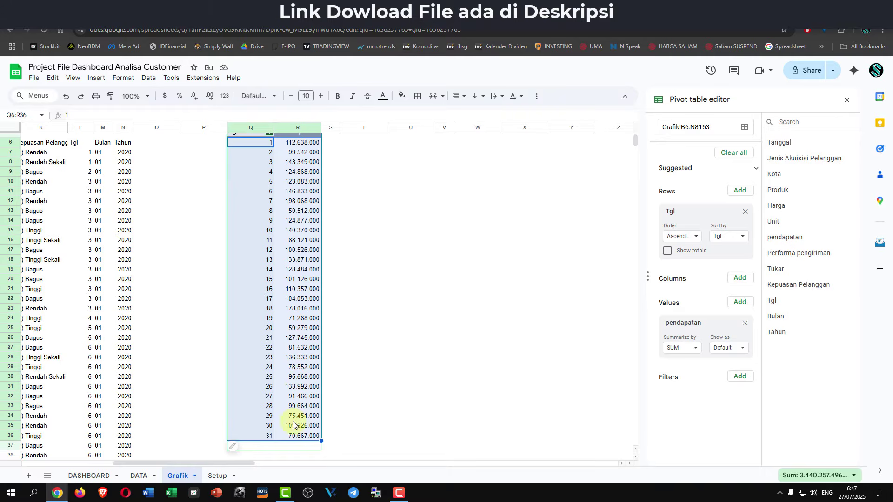
{"action": "left_click", "coordinate": [95, 77]}
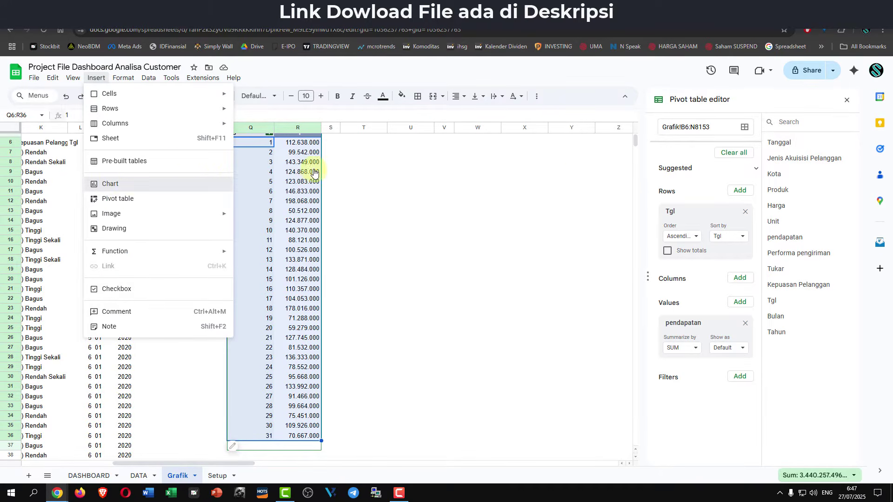
{"action": "left_click", "coordinate": [581, 175]}
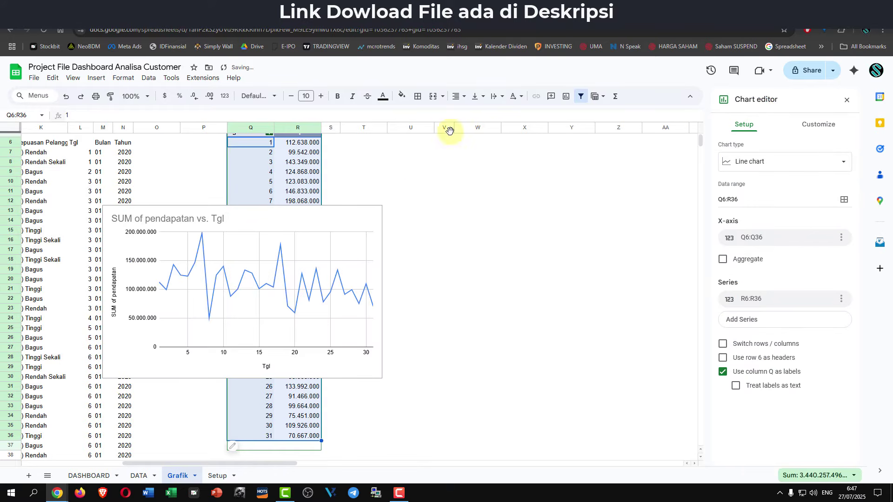
{"action": "left_click_drag", "start_coordinate": [311, 213], "coordinate": [564, 194]}
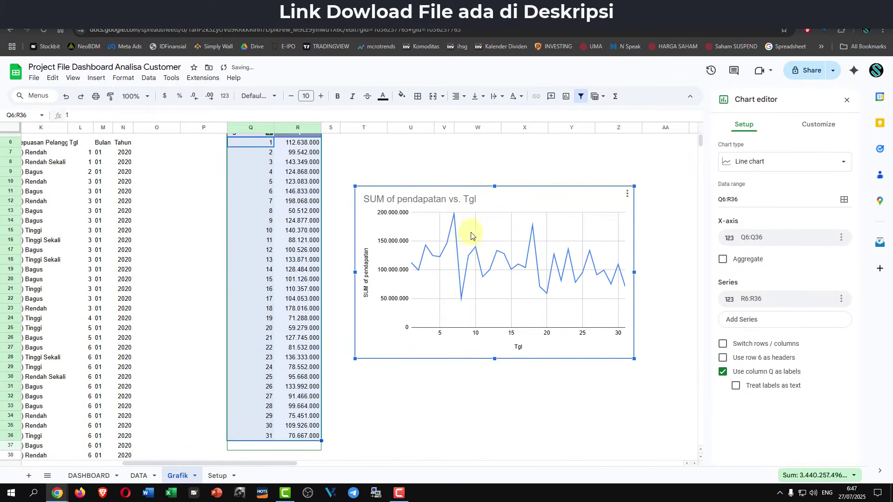
- Delete the vertical axis title and the horizontal axis title from the chart
{"action": "double_click", "coordinate": [363, 281]}
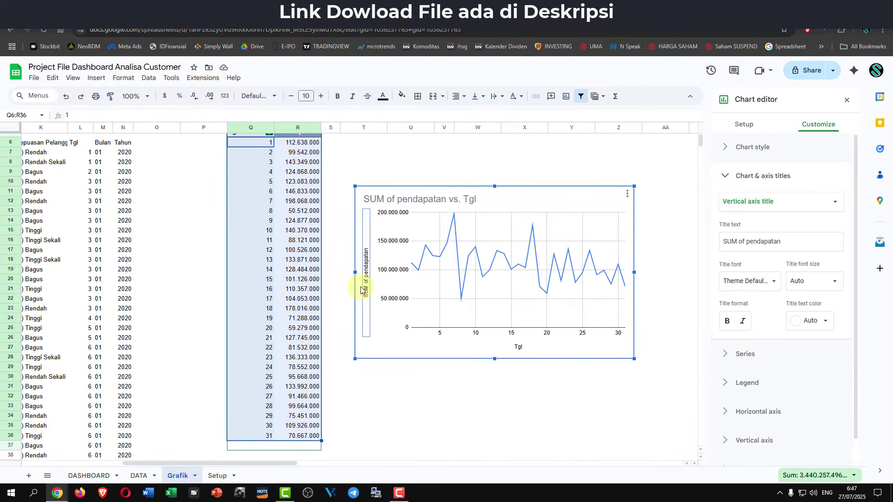
{"action": "key", "text": "Delete"}
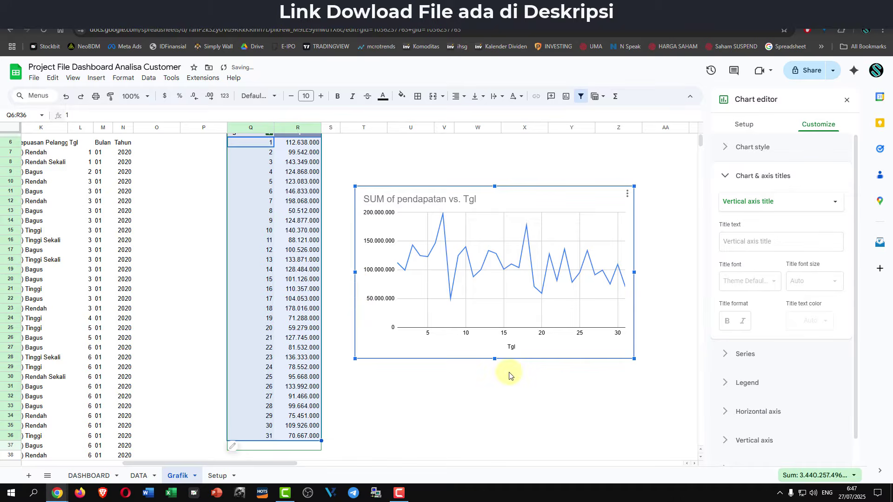
{"action": "left_click", "coordinate": [513, 349]}
{"action": "key", "text": "Delete"}
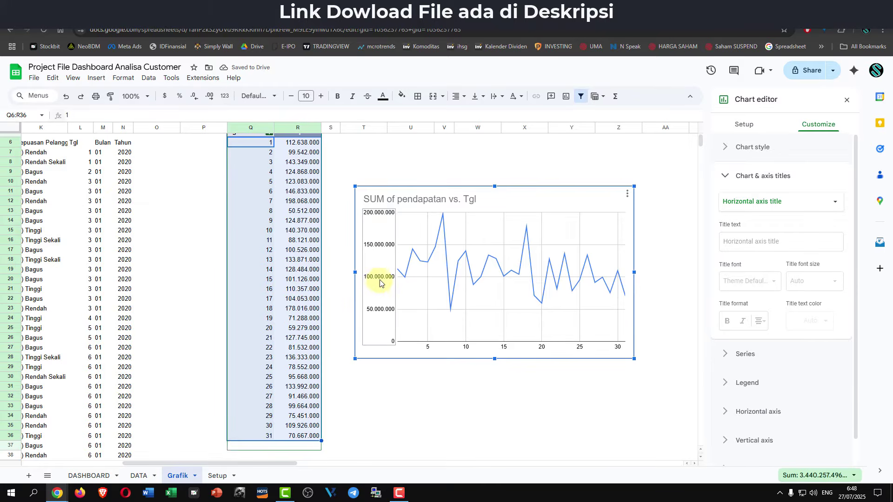
- Widen the chart over the pivot table columns and move it slightly higher on the sheet
{"action": "left_click_drag", "start_coordinate": [355, 272], "coordinate": [242, 272]}
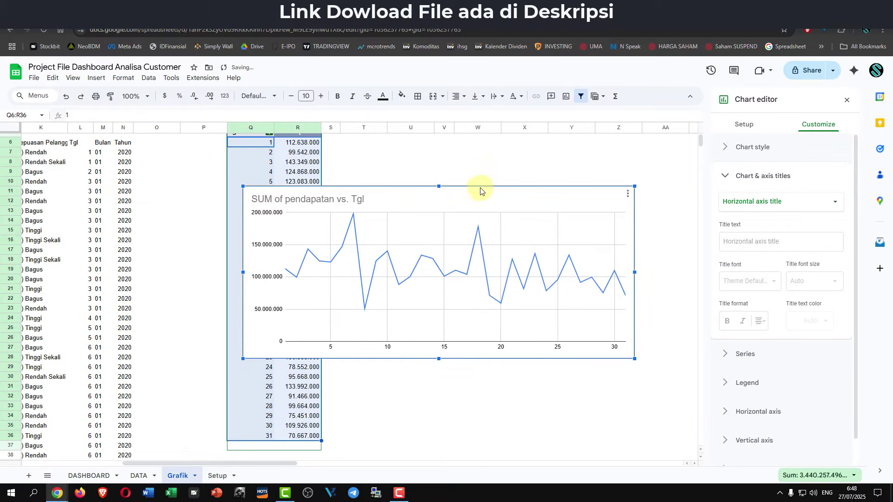
{"action": "left_click_drag", "start_coordinate": [489, 187], "coordinate": [508, 152]}
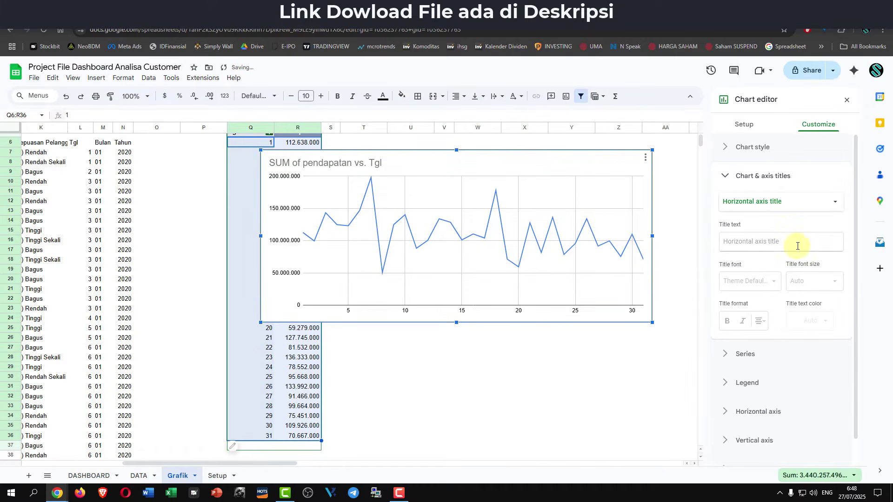
- Change the chart type to Smooth line chart and treat the column Q labels as text
{"action": "scroll", "coordinate": [814, 260], "scroll_direction": "down", "scroll_amount": 1}
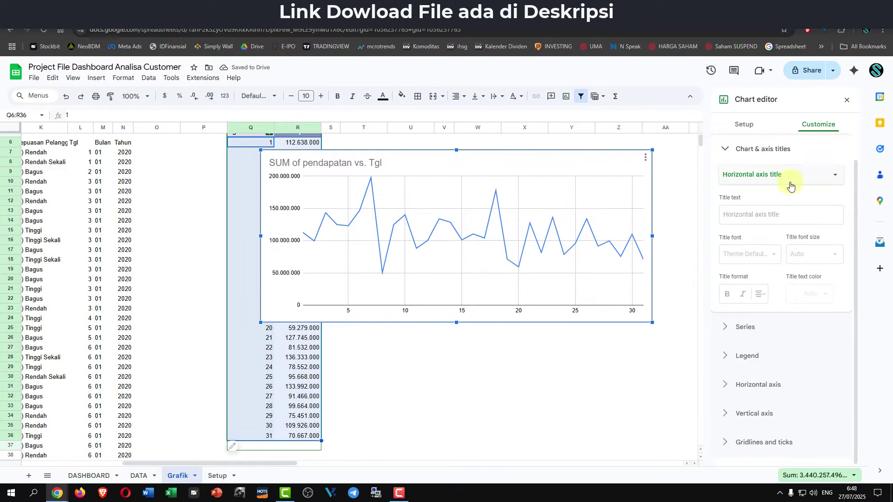
{"action": "left_click", "coordinate": [767, 149]}
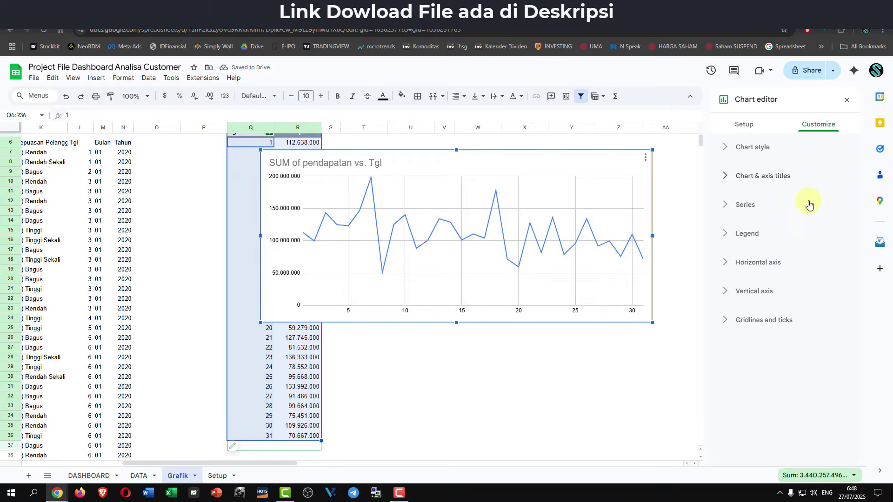
{"action": "left_click", "coordinate": [747, 125]}
{"action": "left_click", "coordinate": [776, 162]}
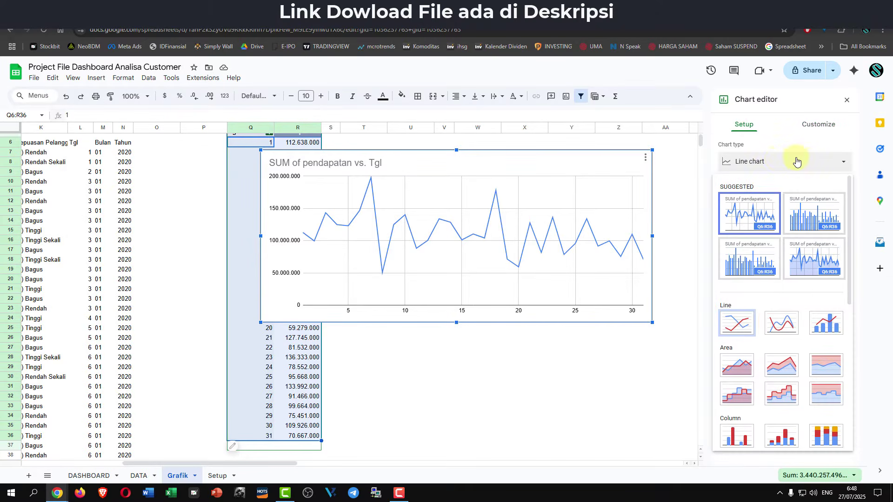
{"action": "left_click", "coordinate": [790, 323]}
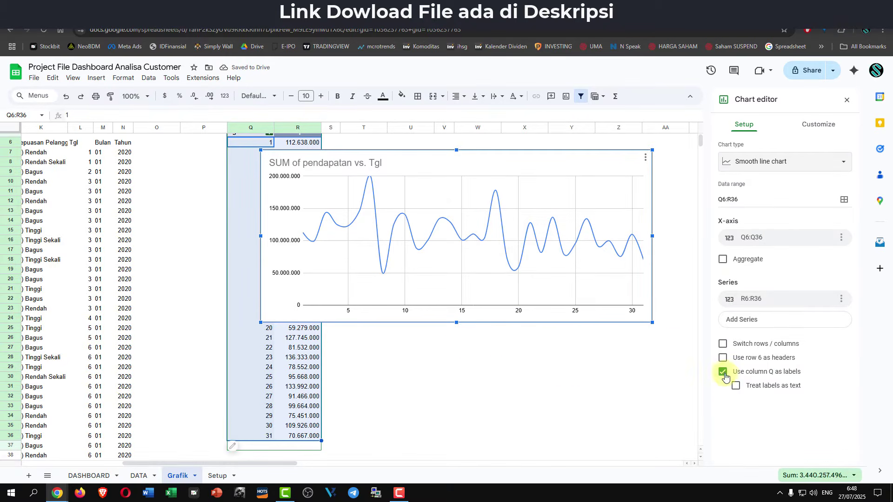
{"action": "left_click", "coordinate": [737, 388]}
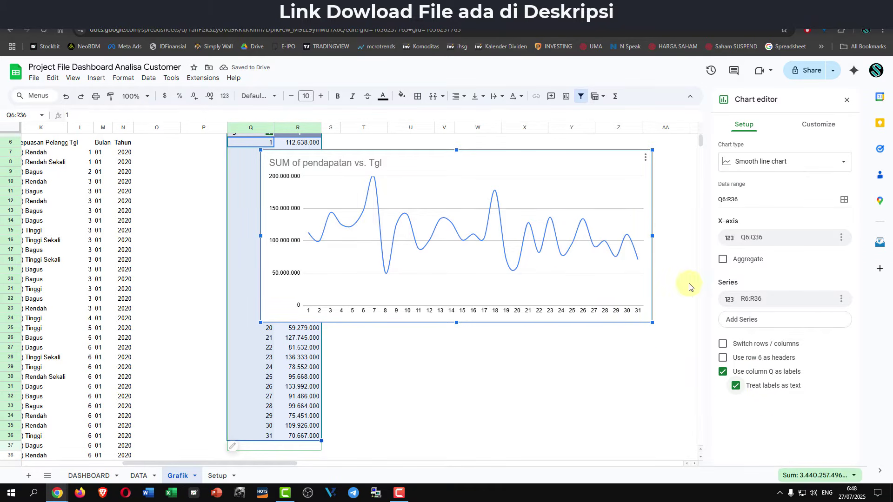
- Format the chart's line series with a 10px point size and a 1px line thickness
{"action": "left_click", "coordinate": [631, 240]}
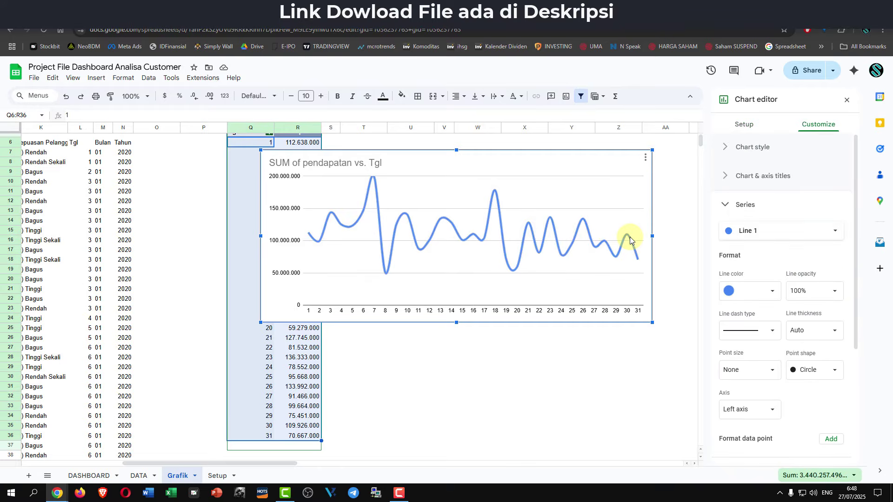
{"action": "scroll", "coordinate": [773, 350], "scroll_direction": "down", "scroll_amount": 3}
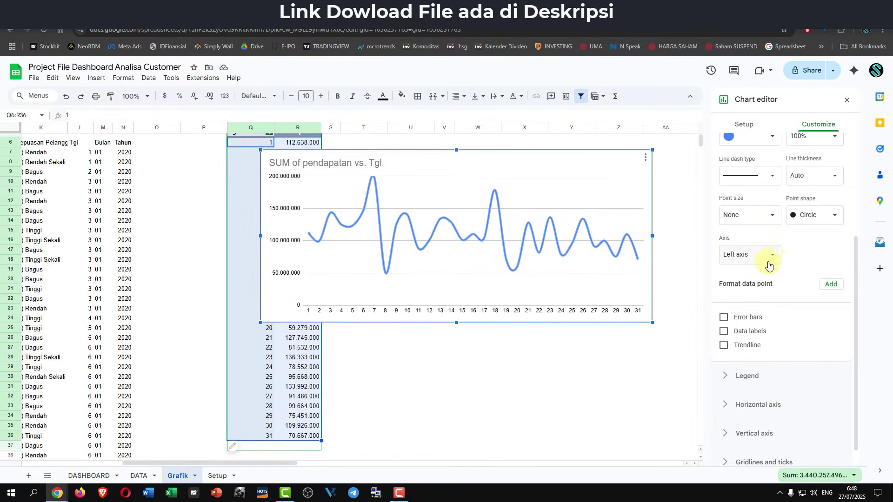
{"action": "left_click", "coordinate": [769, 215]}
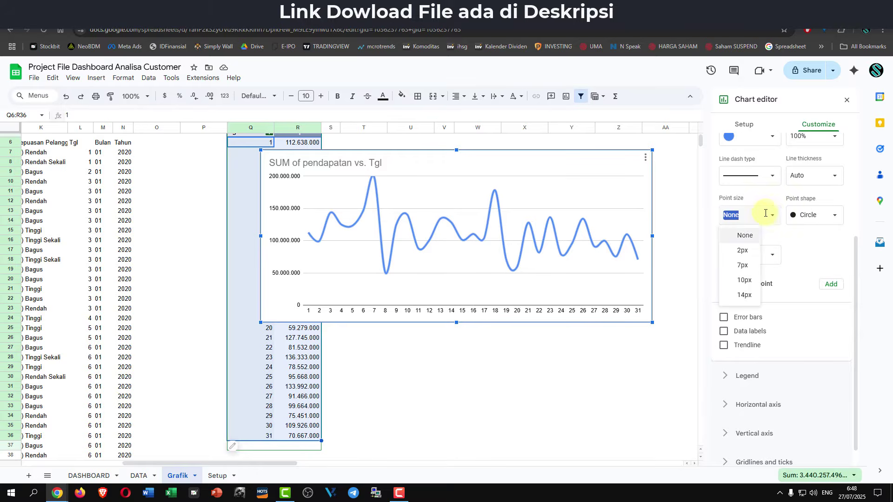
{"action": "left_click", "coordinate": [745, 280]}
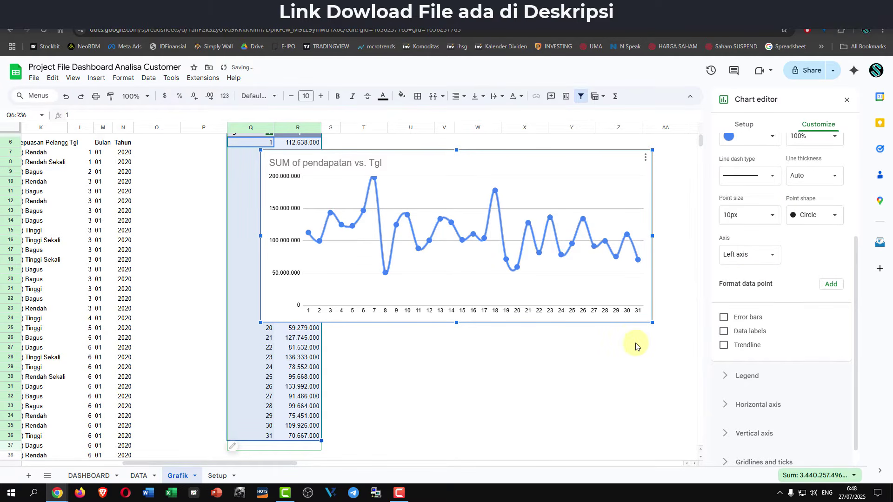
{"action": "left_click", "coordinate": [834, 176]}
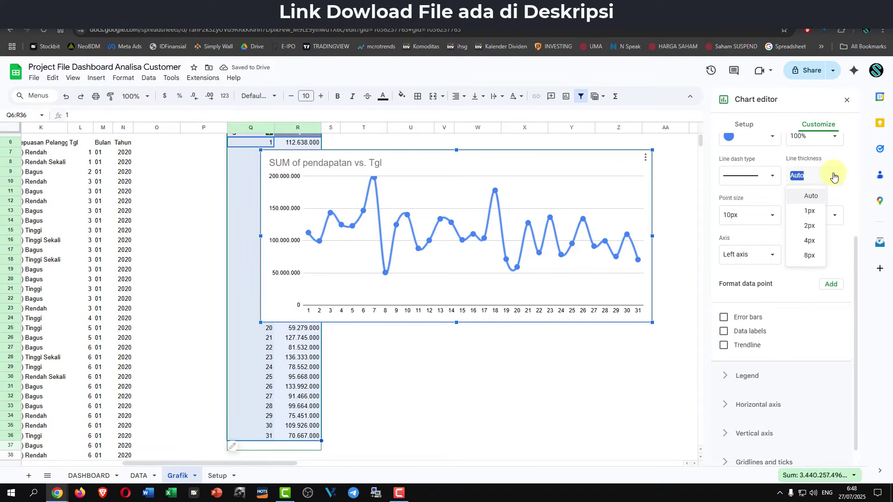
{"action": "left_click", "coordinate": [813, 212]}
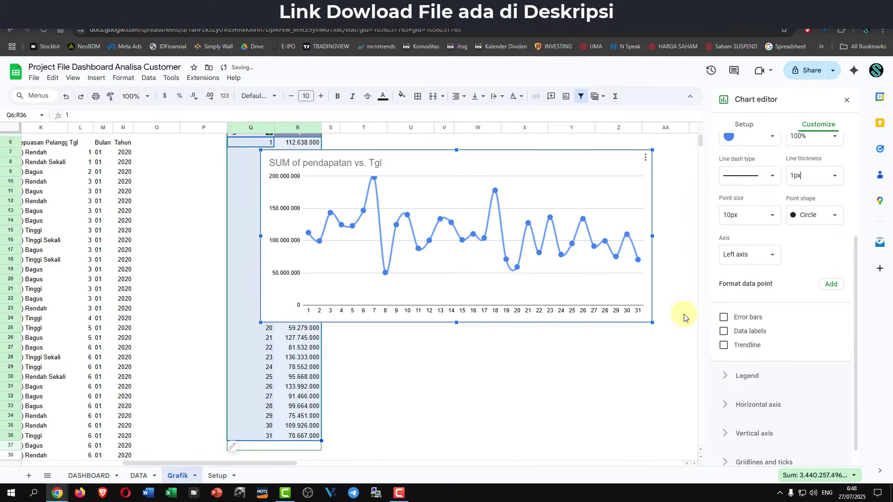
- Remove the vertical axis major gridlines and extend the chart's height slightly downward
{"action": "left_click", "coordinate": [595, 274]}
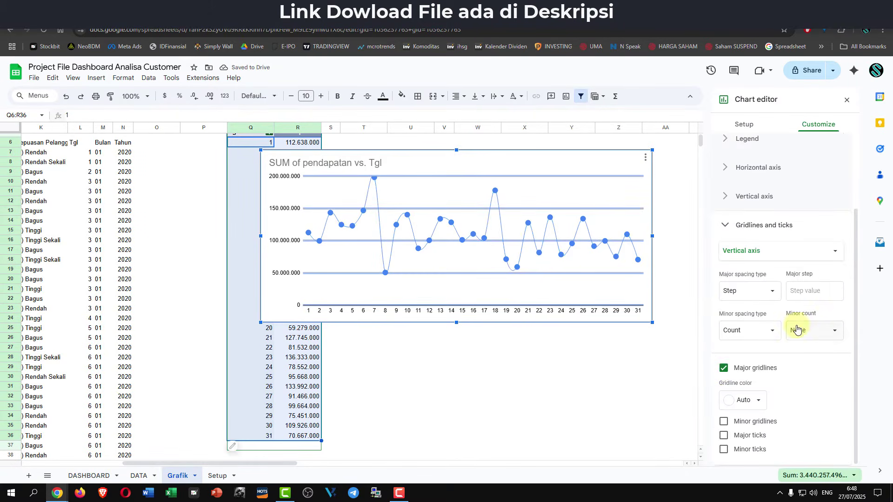
{"action": "left_click", "coordinate": [723, 369]}
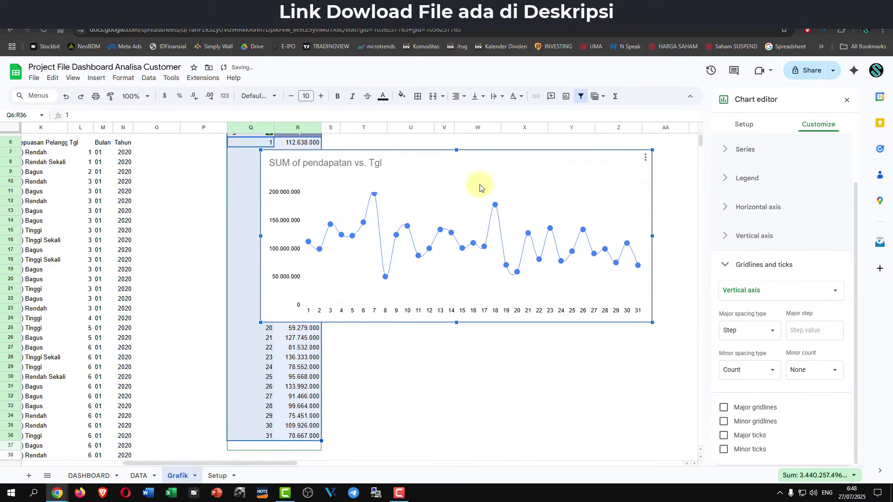
{"action": "left_click", "coordinate": [470, 296]}
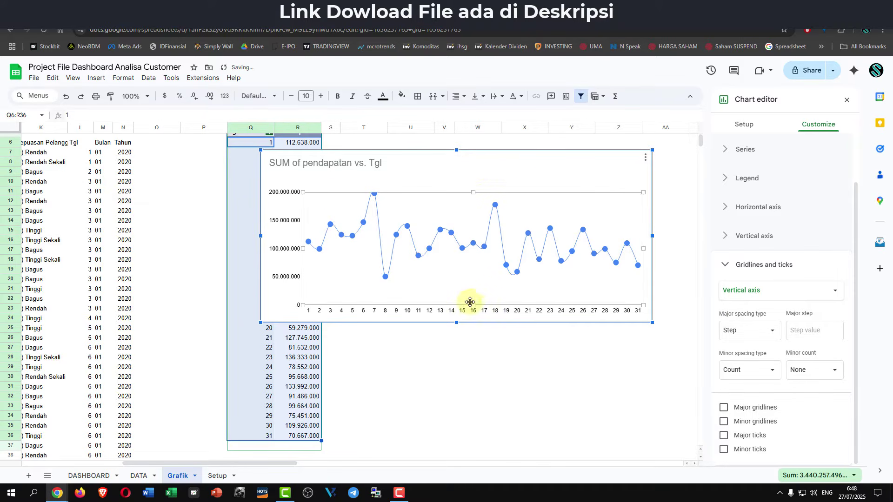
{"action": "left_click_drag", "start_coordinate": [474, 305], "coordinate": [457, 338]}
- Change the chart title text to "Penjualan Per Tanggal"
{"action": "left_click", "coordinate": [367, 164]}
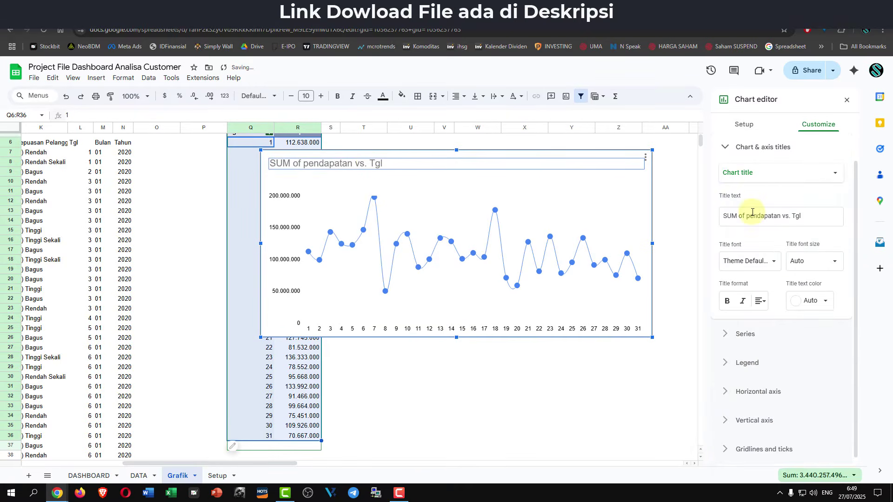
{"action": "triple_click", "coordinate": [816, 218]}
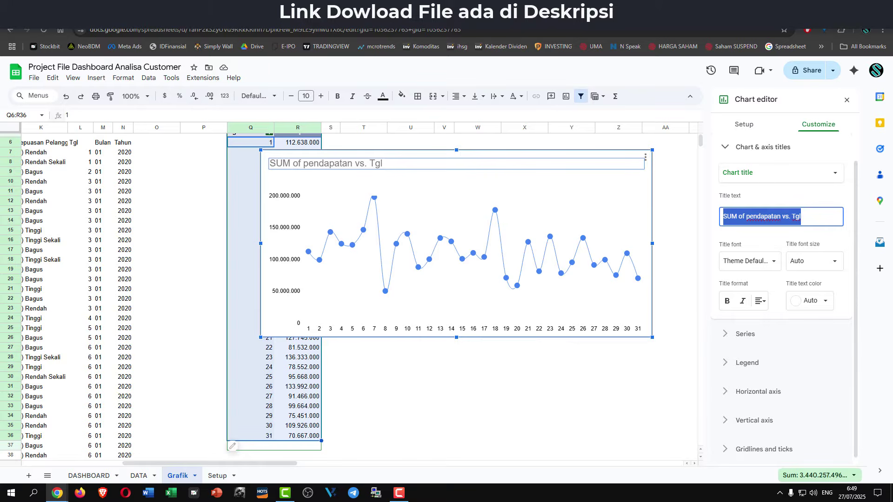
{"action": "key", "text": "F10"}
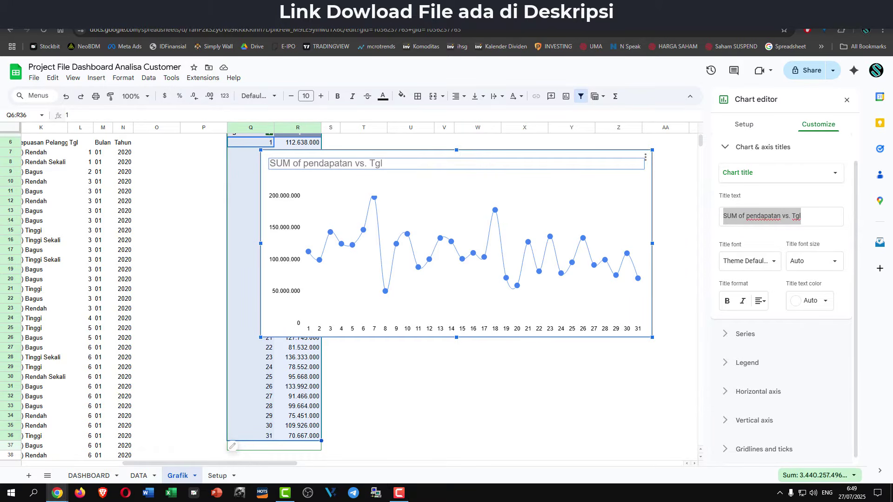
{"action": "left_click", "coordinate": [813, 217]}
{"action": "key", "text": "ctrl+a"}
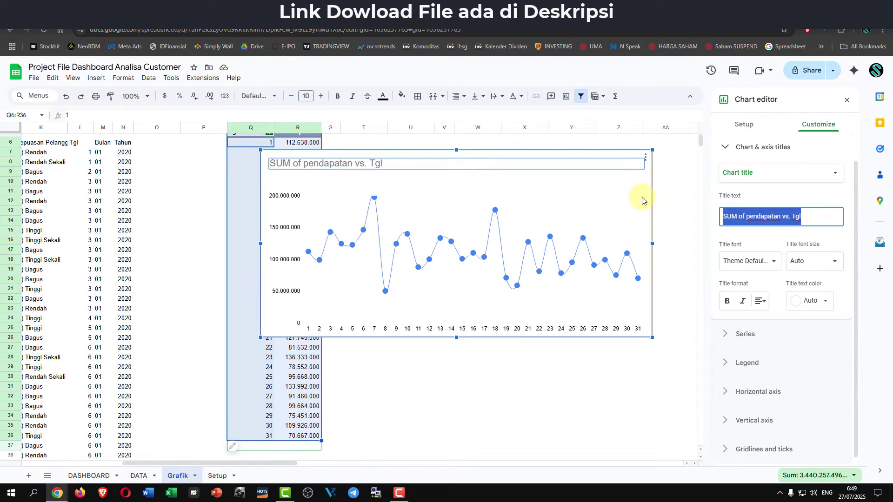
{"action": "type", "text": "pENJUALAN pER"}
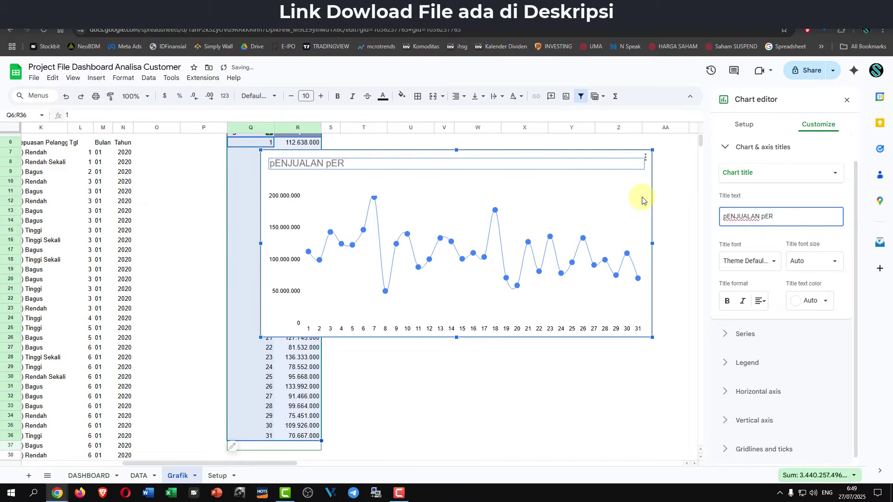
{"action": "key", "text": "BackSpace"}
{"action": "key", "text": "BackSpace"}
{"action": "key", "text": "BackSpace"}
{"action": "key", "text": "BackSpace"}
{"action": "key", "text": "BackSpace"}
{"action": "key", "text": "BackSpace"}
{"action": "key", "text": "BackSpace"}
{"action": "key", "text": "BackSpace"}
{"action": "key", "text": "BackSpace"}
{"action": "key", "text": "BackSpace"}
{"action": "key", "text": "BackSpace"}
{"action": "key", "text": "BackSpace"}
{"action": "type", "text": "Penjualan Per Tangg"}
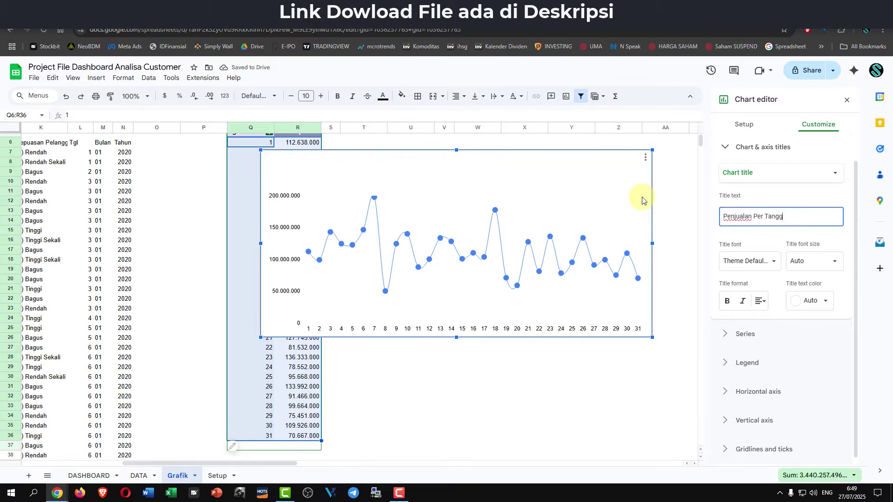
{"action": "type", "text": "al"}
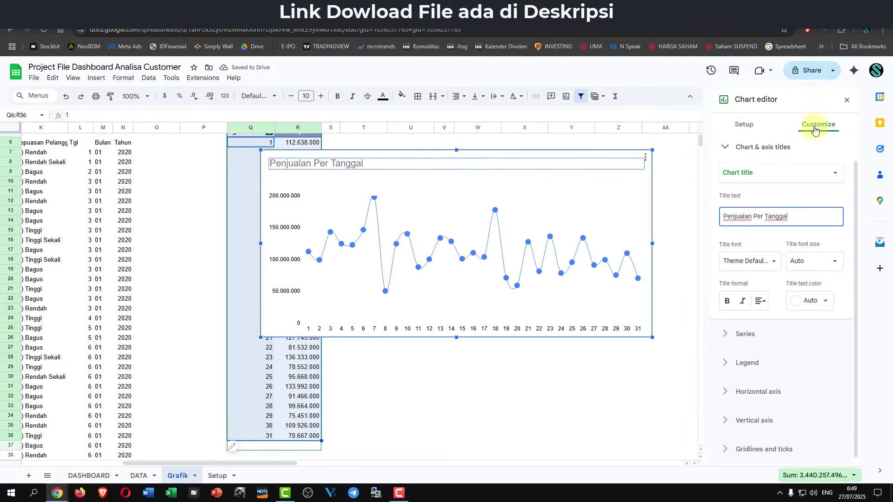
- Set the chart's background color to light yellow
{"action": "scroll", "coordinate": [789, 154], "scroll_direction": "up", "scroll_amount": 1}
{"action": "left_click", "coordinate": [752, 147]}
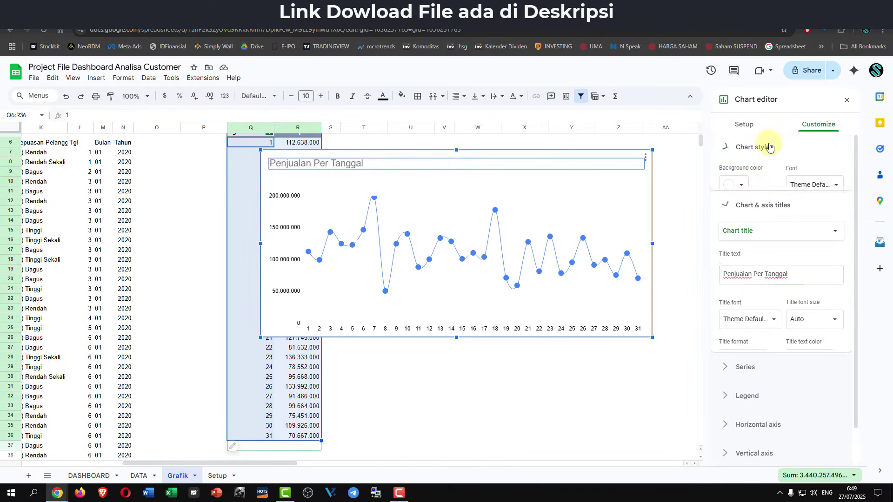
{"action": "left_click", "coordinate": [744, 186]}
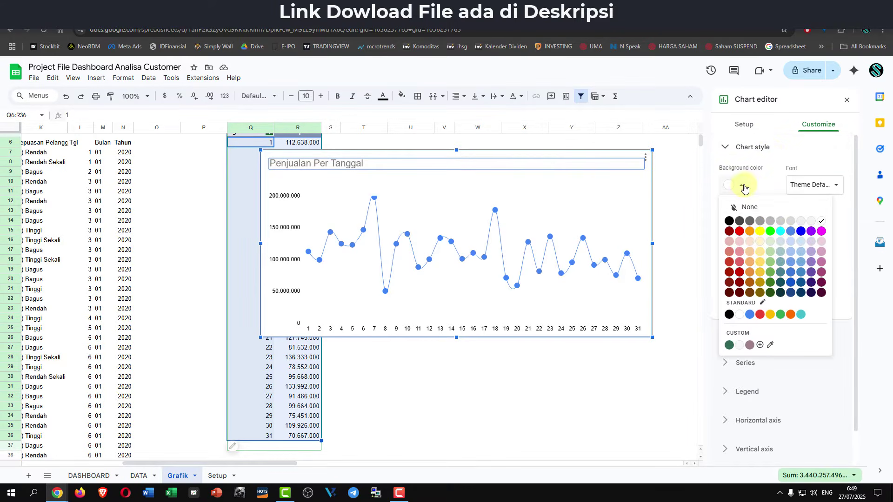
{"action": "left_click", "coordinate": [764, 254]}
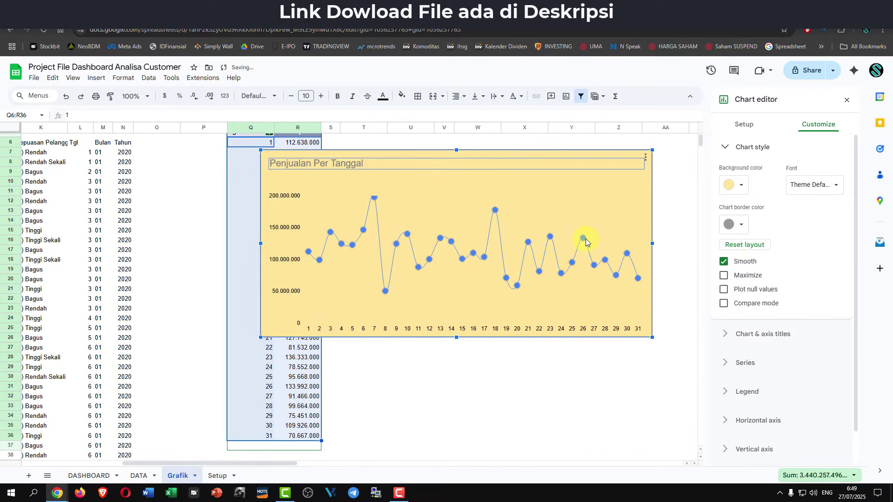
- Recolor the chart's line series with the custom mauve color
{"action": "left_click", "coordinate": [745, 363]}
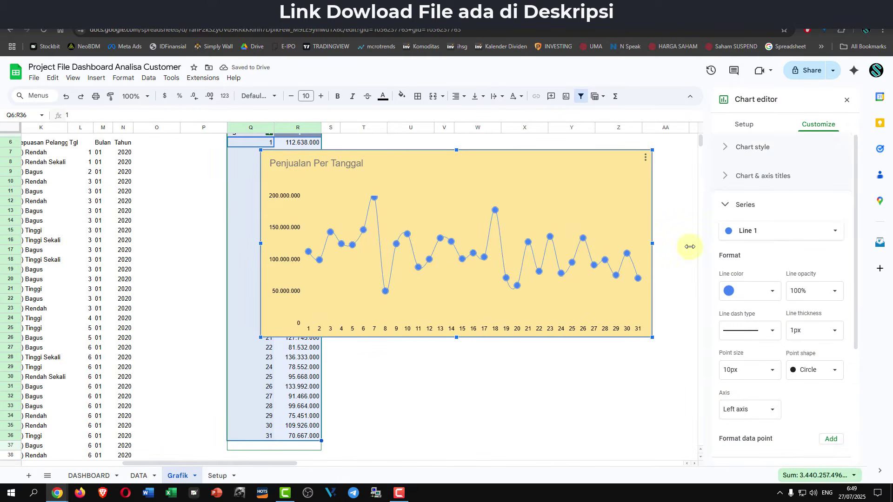
{"action": "left_click", "coordinate": [774, 296]}
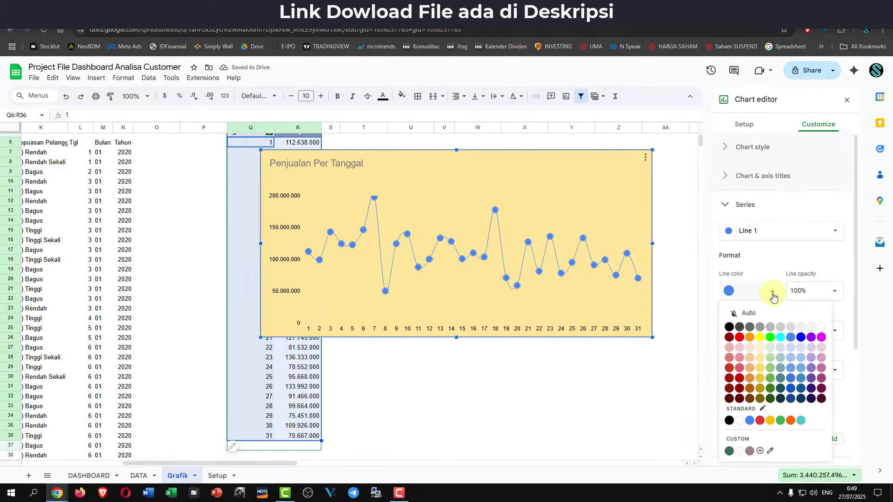
{"action": "left_click", "coordinate": [750, 451]}
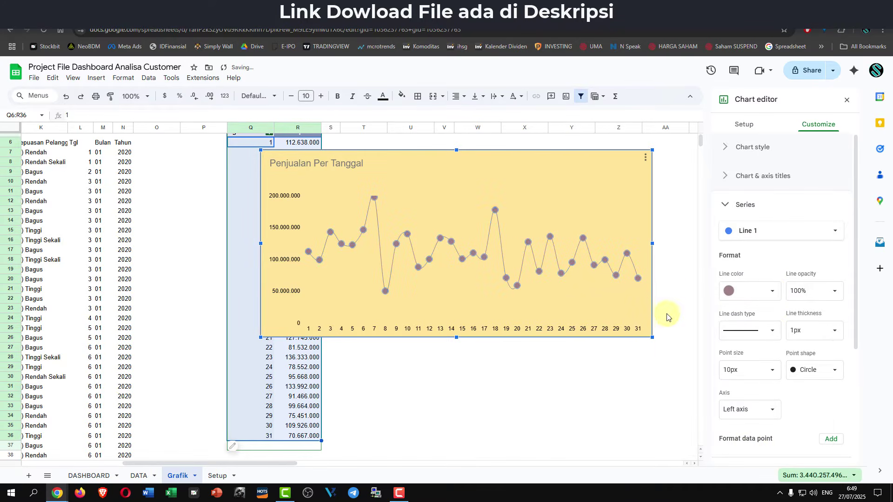
{"action": "left_click", "coordinate": [656, 301]}
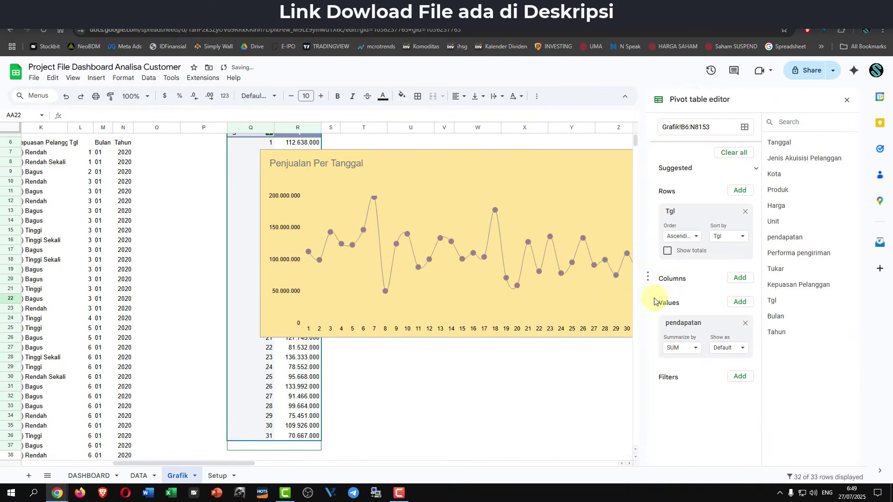
- Make the chart title dark grey, centered and size 18, and shorten the chart slightly from its top edge
{"action": "double_click", "coordinate": [346, 164]}
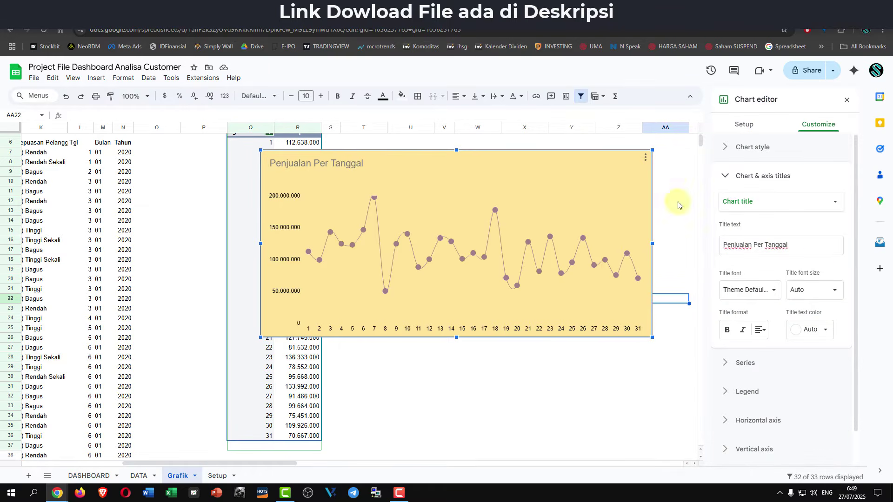
{"action": "left_click", "coordinate": [809, 330]}
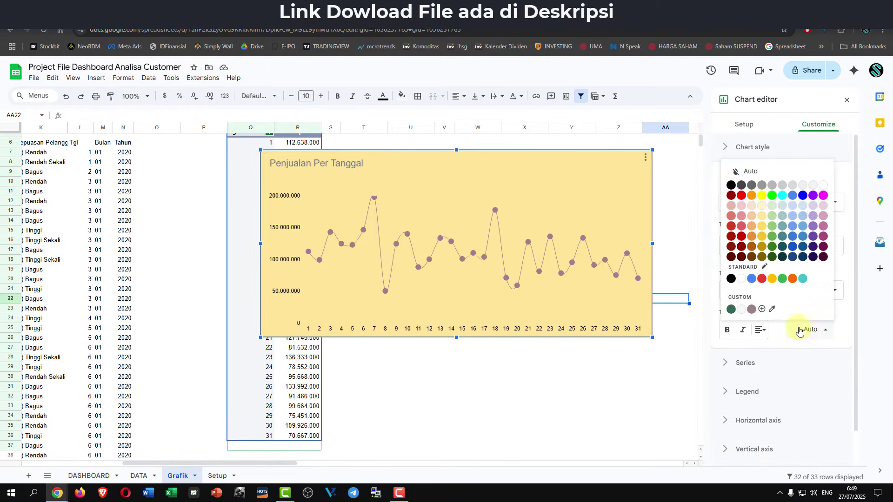
{"action": "left_click", "coordinate": [742, 185]}
{"action": "left_click", "coordinate": [761, 329]}
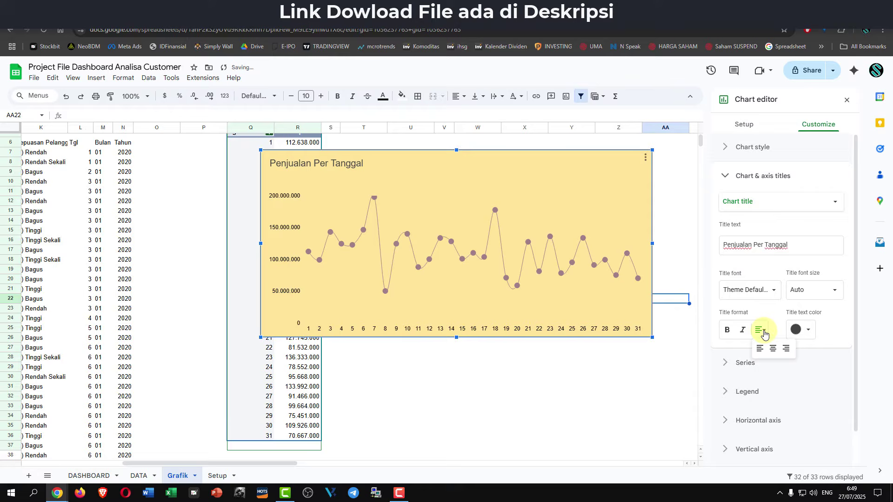
{"action": "left_click", "coordinate": [774, 351]}
{"action": "left_click", "coordinate": [836, 291]}
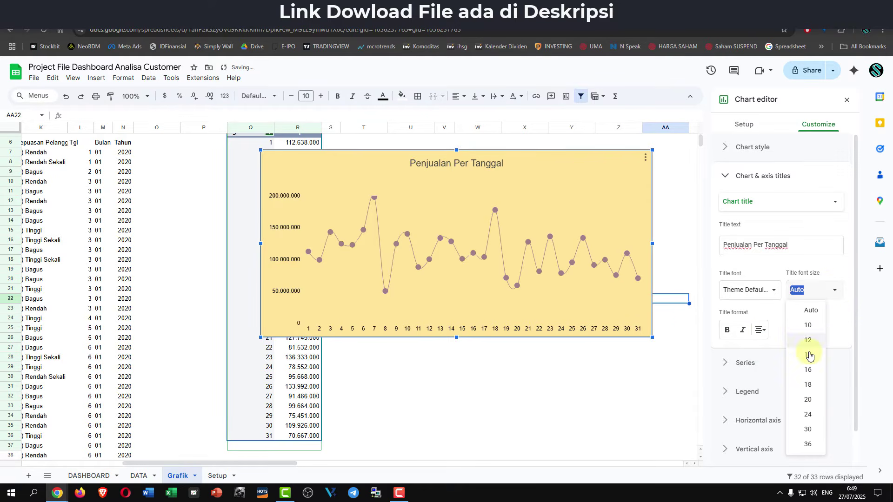
{"action": "left_click", "coordinate": [808, 385]}
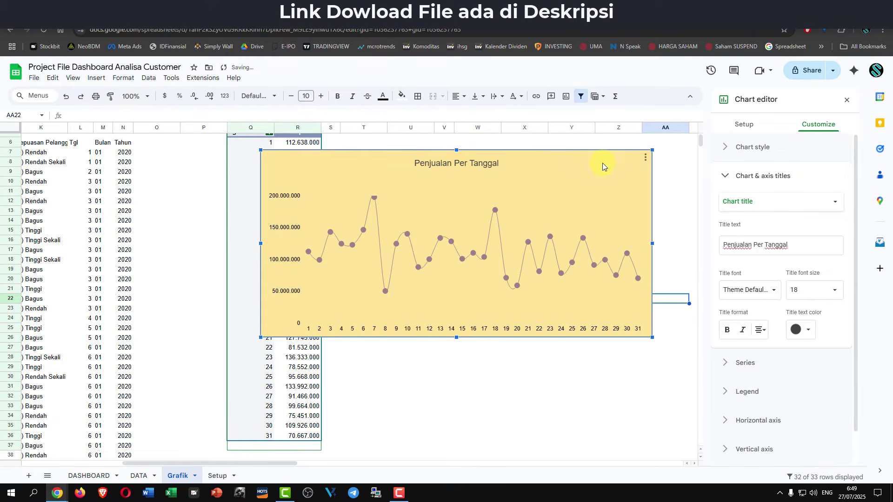
{"action": "left_click_drag", "start_coordinate": [456, 150], "coordinate": [458, 168]}
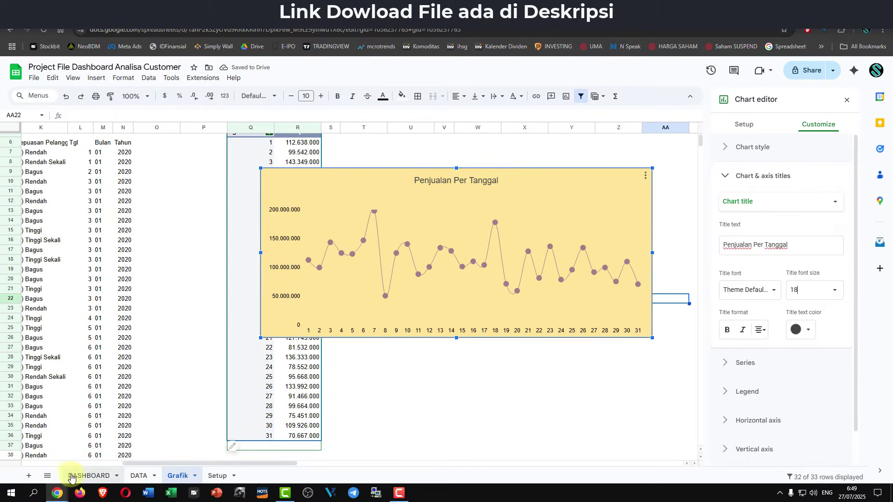
{"action": "left_click", "coordinate": [86, 476]}
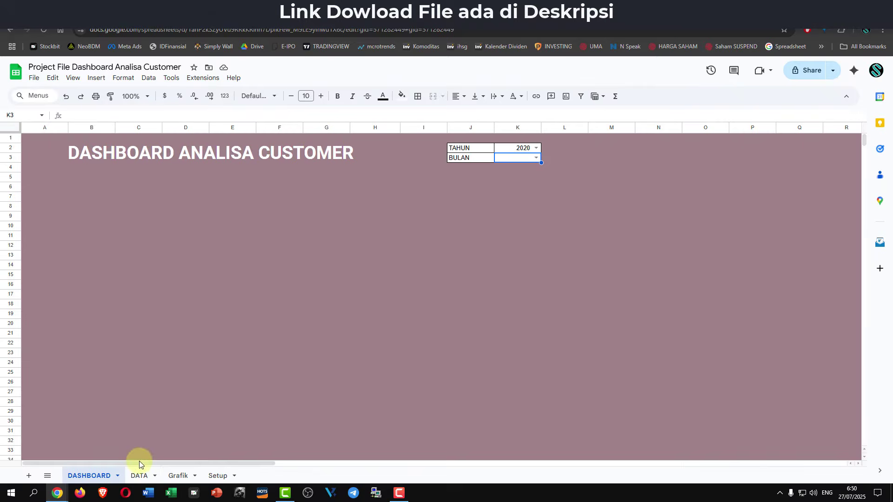
{"action": "left_click", "coordinate": [300, 225]}
{"action": "type", "text": "M=\"&B1&\""}
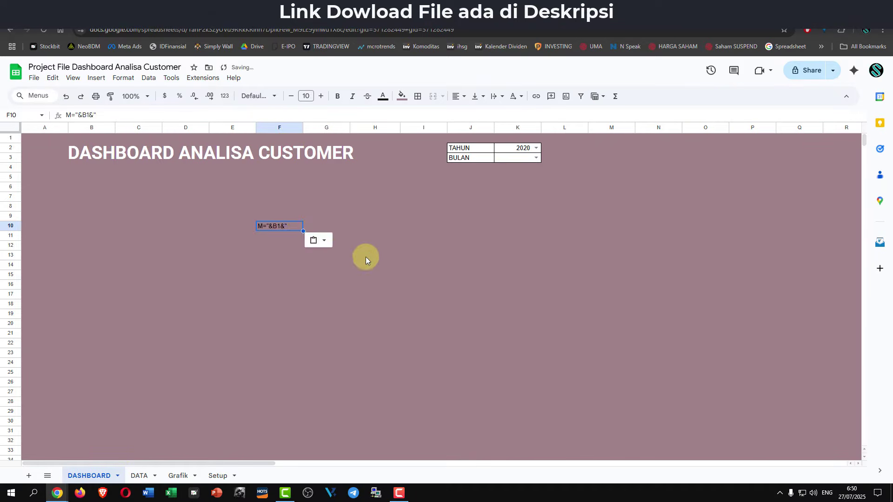
{"action": "key", "text": "Delete"}
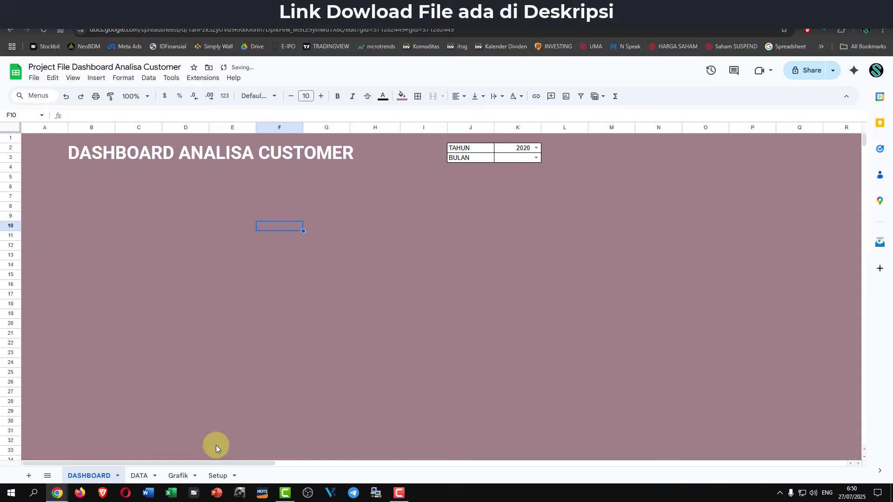
- Copy the Penjualan Per Tanggal chart from the Grafik sheet to the DASHBOARD sheet and place it beneath the dashboard title
{"action": "left_click", "coordinate": [179, 476]}
{"action": "left_click", "coordinate": [575, 188]}
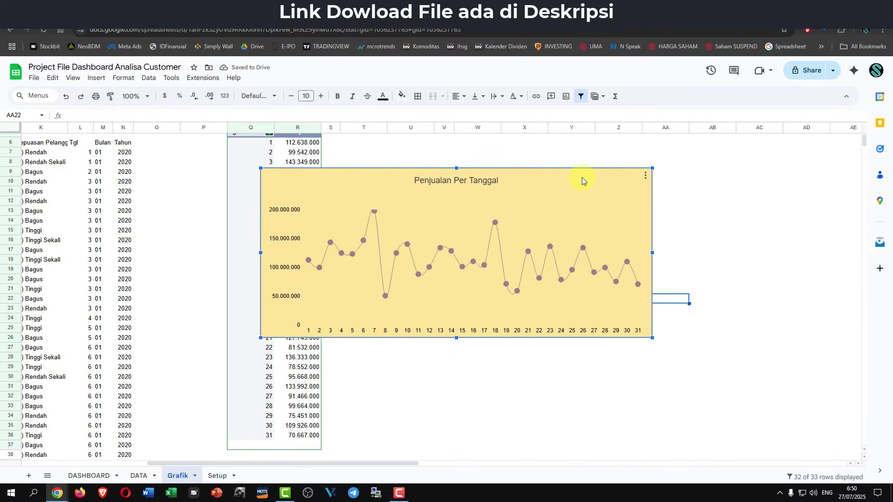
{"action": "key", "text": "Escape"}
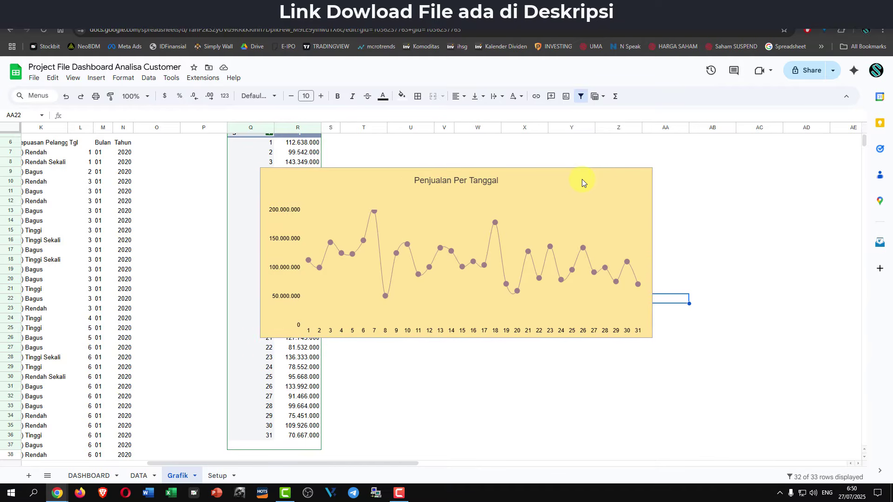
{"action": "left_click", "coordinate": [86, 482]}
{"action": "left_click", "coordinate": [191, 216]}
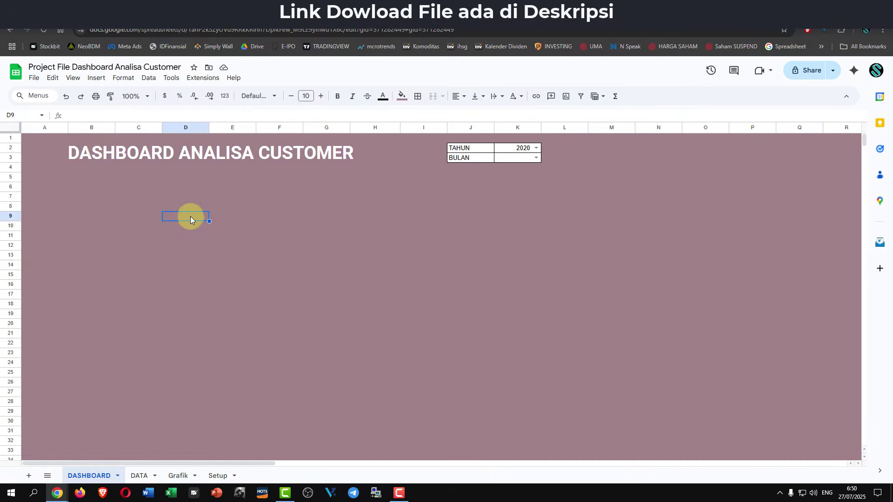
{"action": "key", "text": "ctrl+v"}
{"action": "left_click_drag", "start_coordinate": [279, 225], "coordinate": [152, 202]}
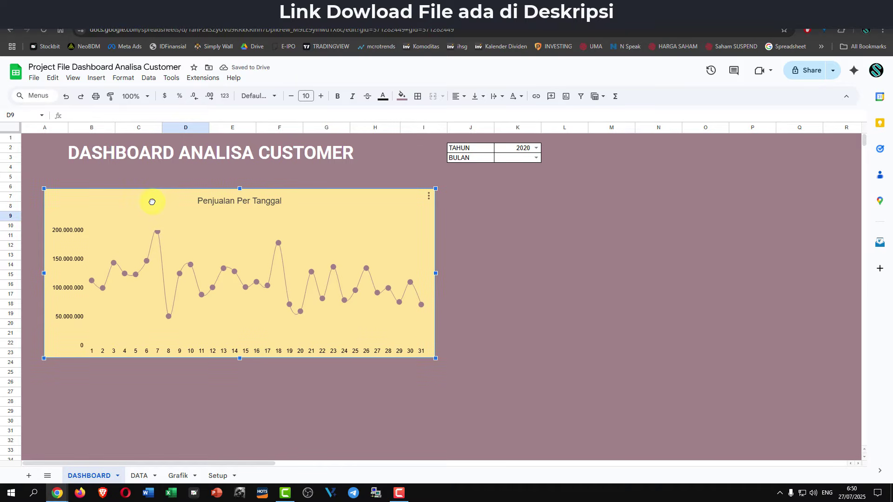
- Reduce the dashboard chart's width to end in column I and its height to end around row 21
{"action": "left_click_drag", "start_coordinate": [434, 272], "coordinate": [415, 274]}
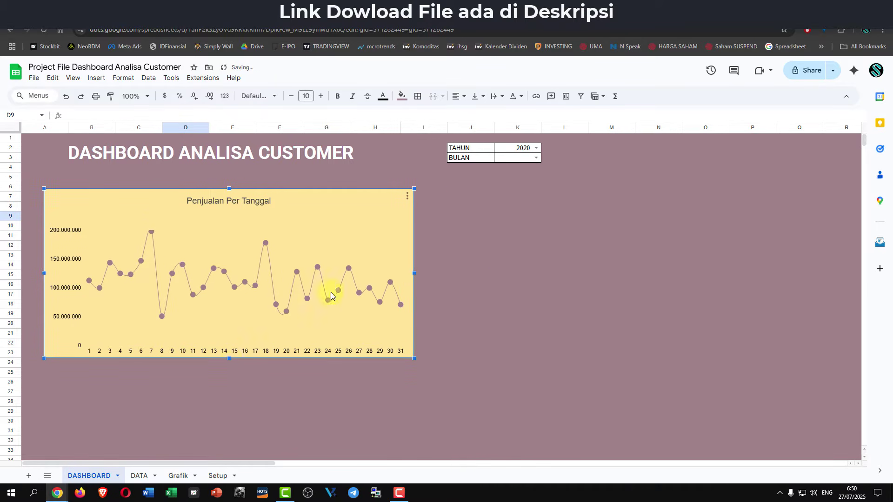
{"action": "left_click_drag", "start_coordinate": [229, 358], "coordinate": [233, 340]}
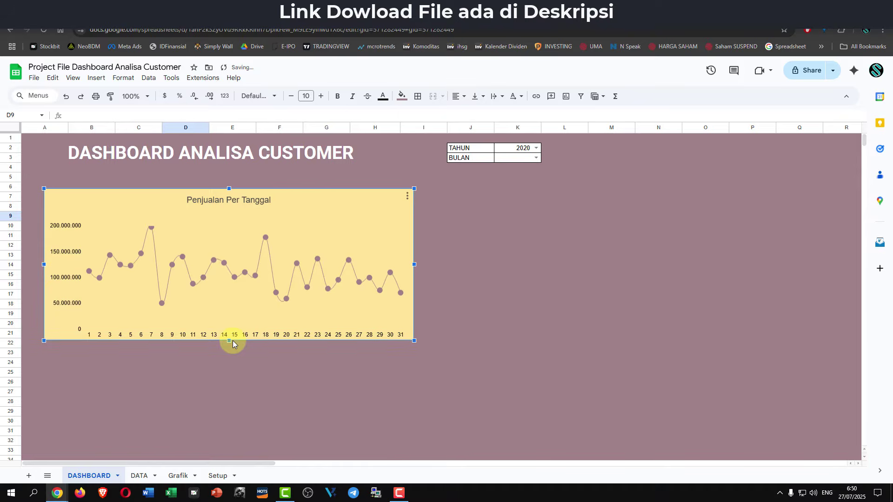
{"action": "left_click", "coordinate": [479, 289]}
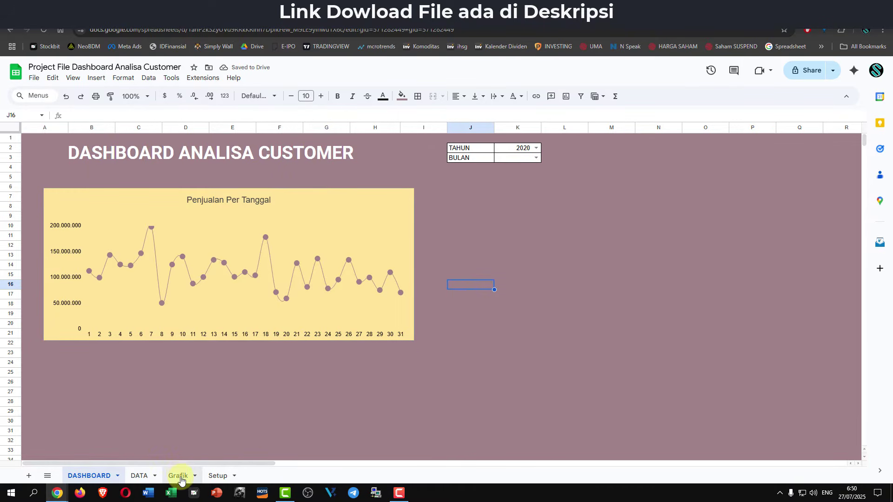
- Delete the original Penjualan Per Tanggal chart from the Grafik sheet
{"action": "left_click", "coordinate": [179, 476]}
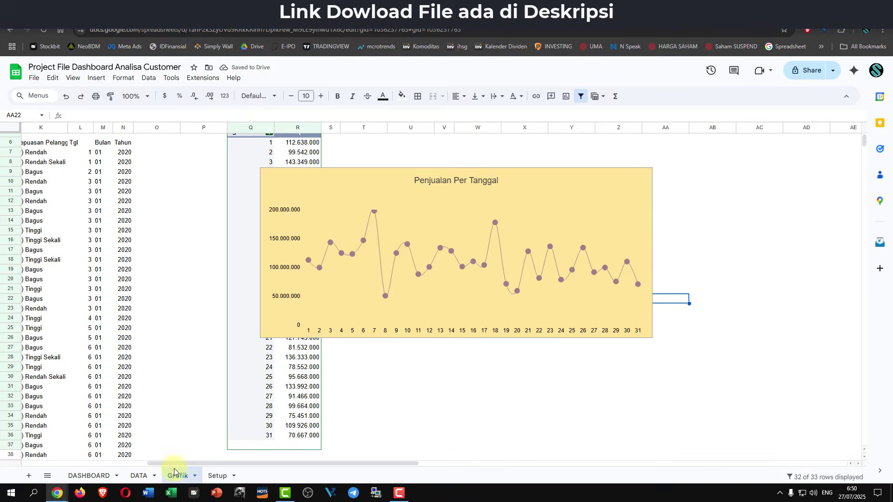
{"action": "left_click", "coordinate": [642, 172]}
{"action": "key", "text": "Delete"}
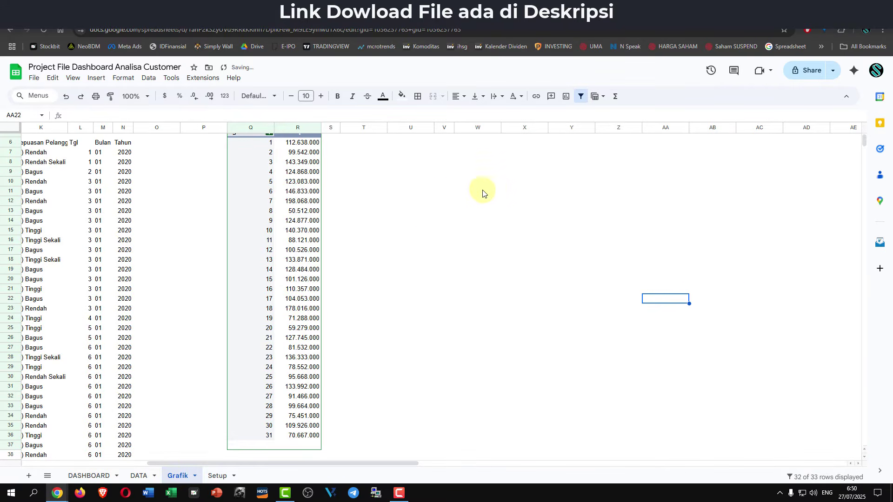
- Copy the Penjualan Per Tanggal pivot table in Q4:R37 and paste it at T4 beneath the PERFORMA PENGIRIMAN heading
{"action": "scroll", "coordinate": [474, 193], "scroll_direction": "up", "scroll_amount": 2}
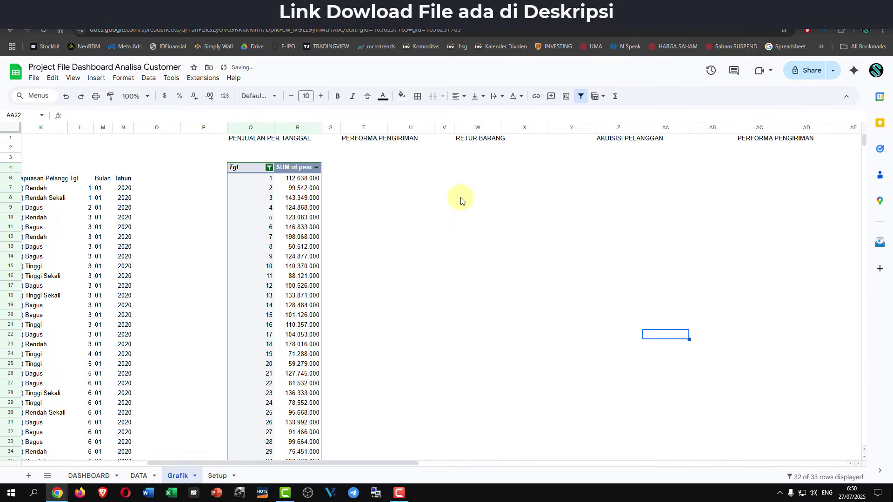
{"action": "left_click", "coordinate": [355, 167]}
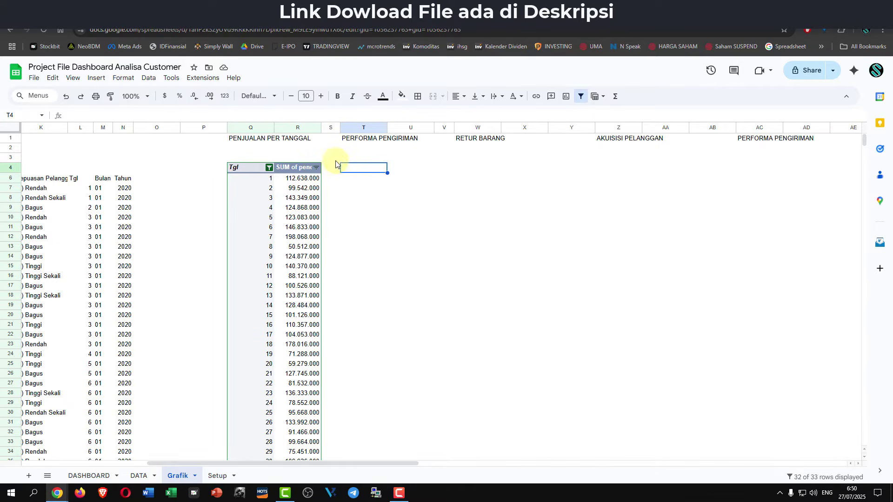
{"action": "left_click_drag", "start_coordinate": [241, 166], "coordinate": [300, 227]}
{"action": "scroll", "coordinate": [318, 275], "scroll_direction": "down", "scroll_amount": 10}
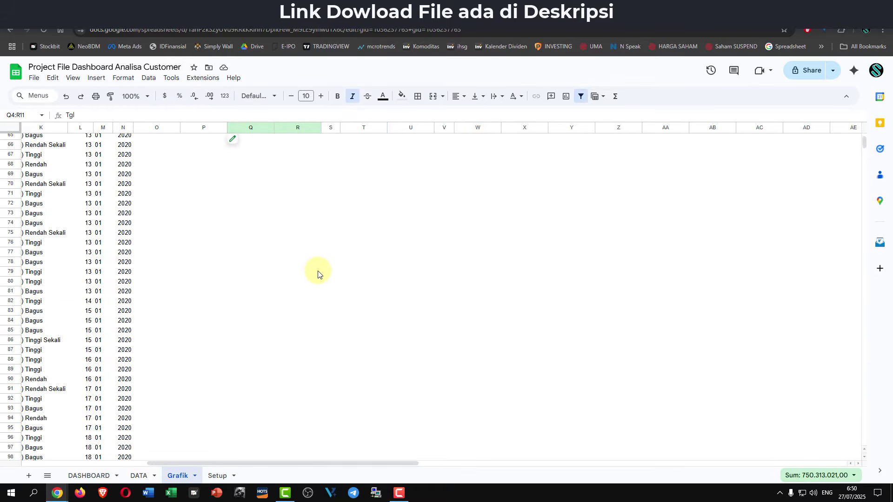
{"action": "scroll", "coordinate": [318, 274], "scroll_direction": "up", "scroll_amount": 6}
{"action": "left_click", "coordinate": [308, 175], "text": "shift"}
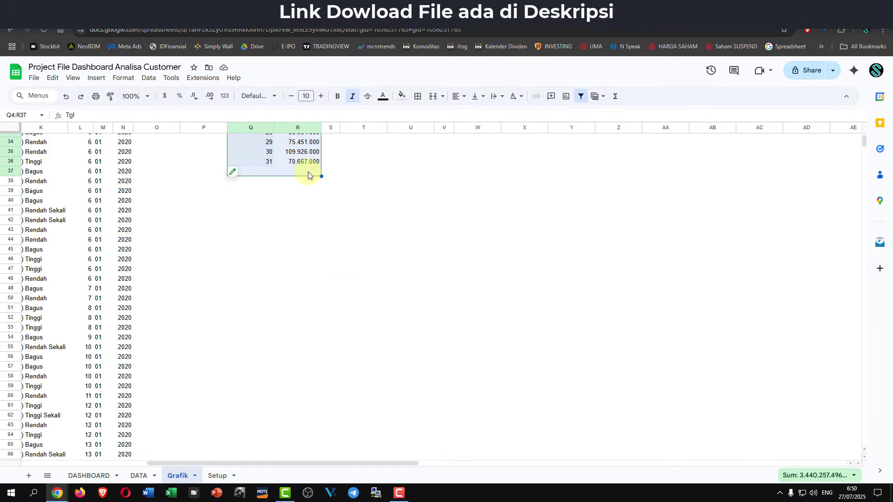
{"action": "scroll", "coordinate": [334, 195], "scroll_direction": "up", "scroll_amount": 10}
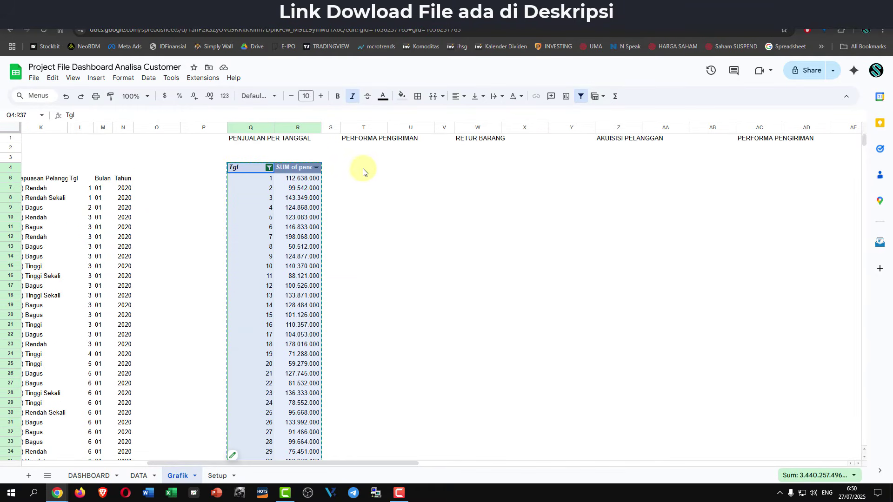
{"action": "key", "text": "ctrl+c"}
{"action": "left_click", "coordinate": [365, 169]}
{"action": "key", "text": "ctrl+v"}
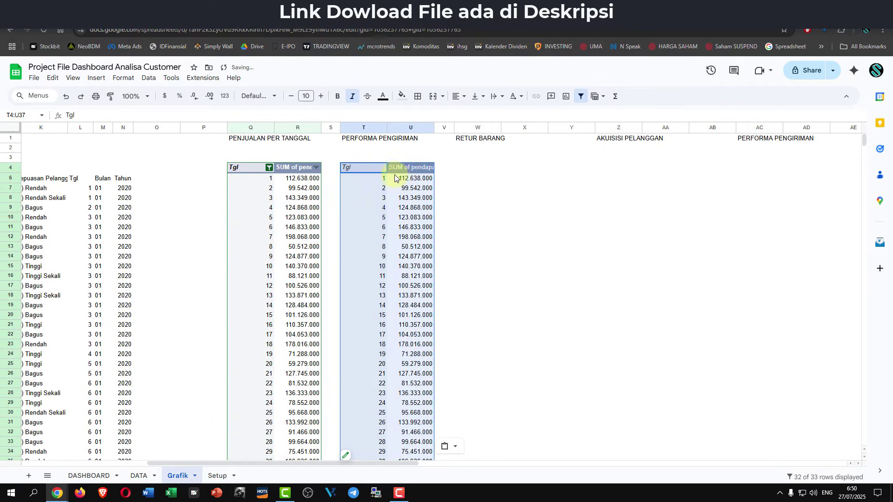
- In the copied pivot table, replace the Tgl row field and the pendapatan value field with Performa pengiriman
{"action": "left_click", "coordinate": [365, 166]}
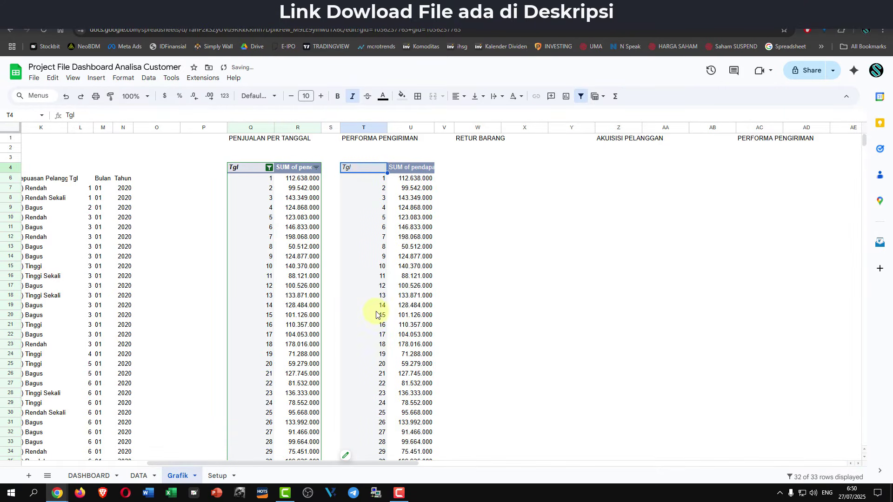
{"action": "scroll", "coordinate": [375, 256], "scroll_direction": "down", "scroll_amount": 7}
{"action": "left_click", "coordinate": [358, 176]}
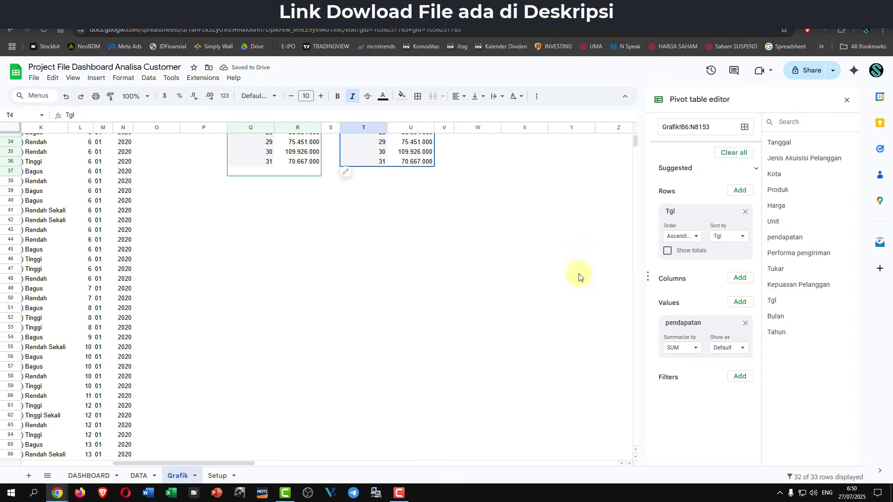
{"action": "scroll", "coordinate": [579, 275], "scroll_direction": "up", "scroll_amount": 7}
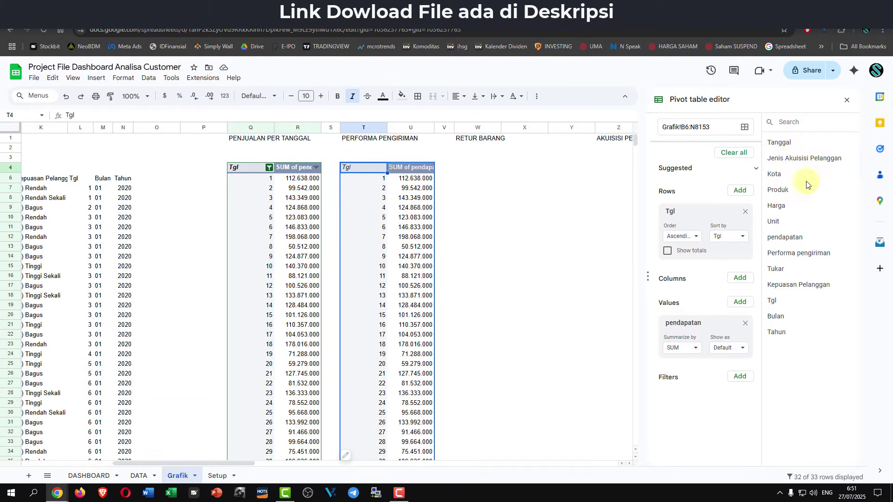
{"action": "left_click_drag", "start_coordinate": [800, 256], "coordinate": [692, 234]}
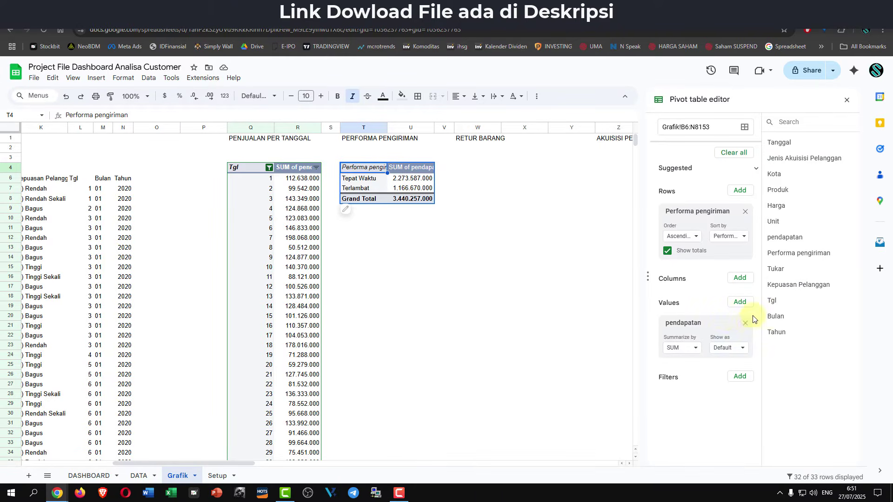
{"action": "left_click", "coordinate": [744, 326]}
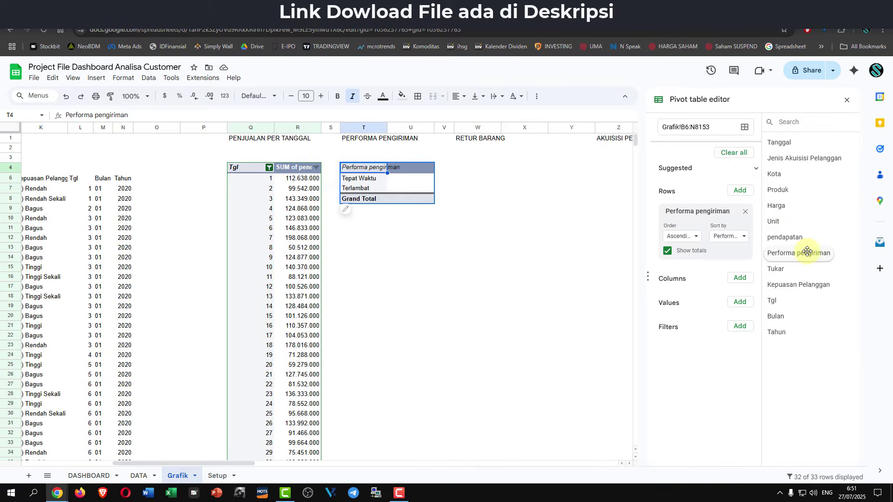
{"action": "left_click_drag", "start_coordinate": [807, 255], "coordinate": [695, 324]}
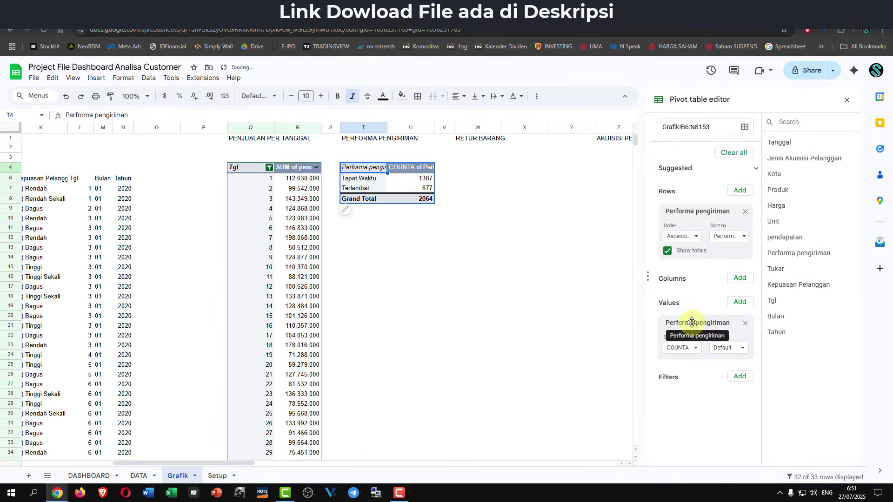
{"action": "left_click", "coordinate": [695, 350]}
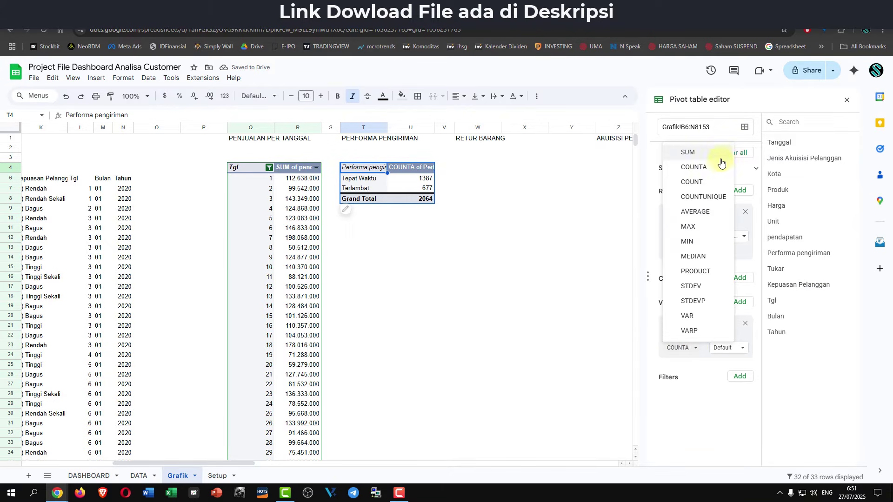
{"action": "left_click", "coordinate": [712, 182]}
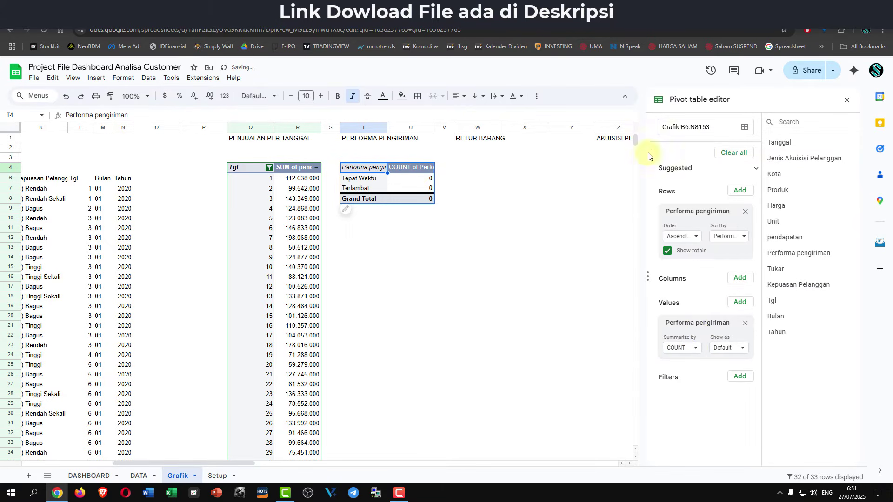
{"action": "left_click", "coordinate": [697, 349]}
{"action": "left_click", "coordinate": [706, 167]}
- Hide the grand total row of the Performa pengiriman pivot table
{"action": "left_click", "coordinate": [366, 202]}
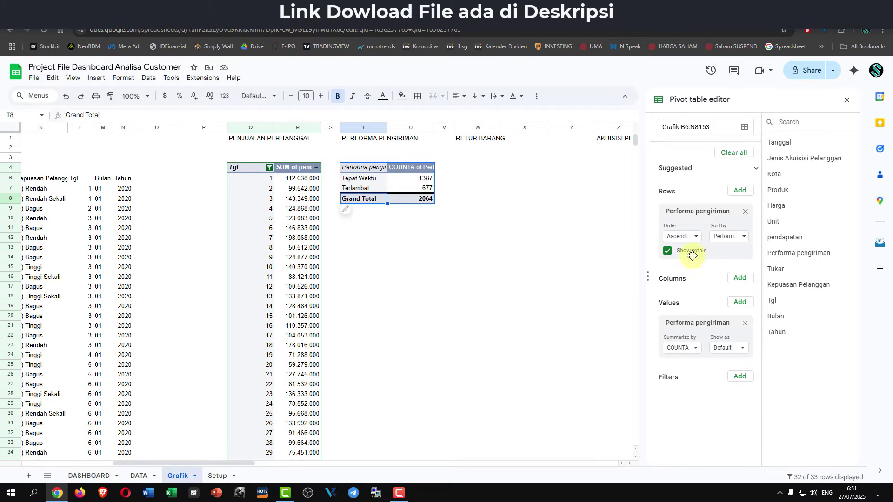
{"action": "left_click", "coordinate": [668, 252]}
{"action": "left_click", "coordinate": [443, 217]}
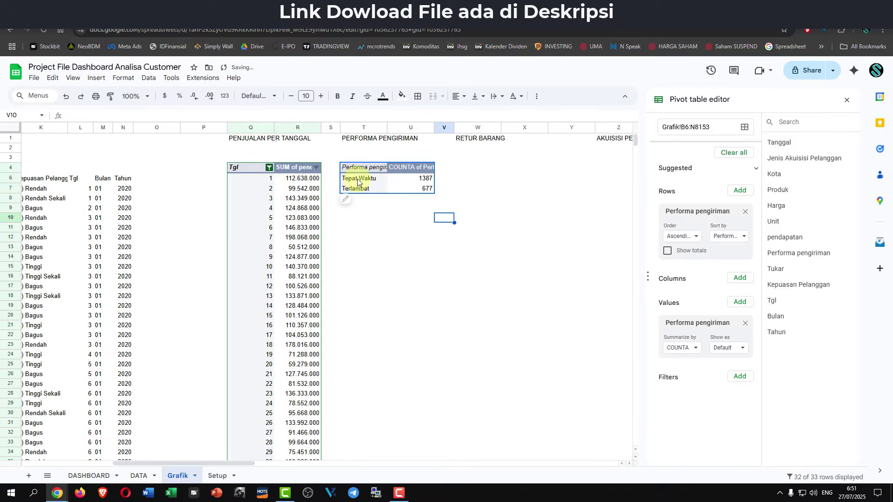
- Insert a chart from the delivery performance data in T6:U7 and make it a doughnut chart
{"action": "left_click_drag", "start_coordinate": [358, 181], "coordinate": [421, 191]}
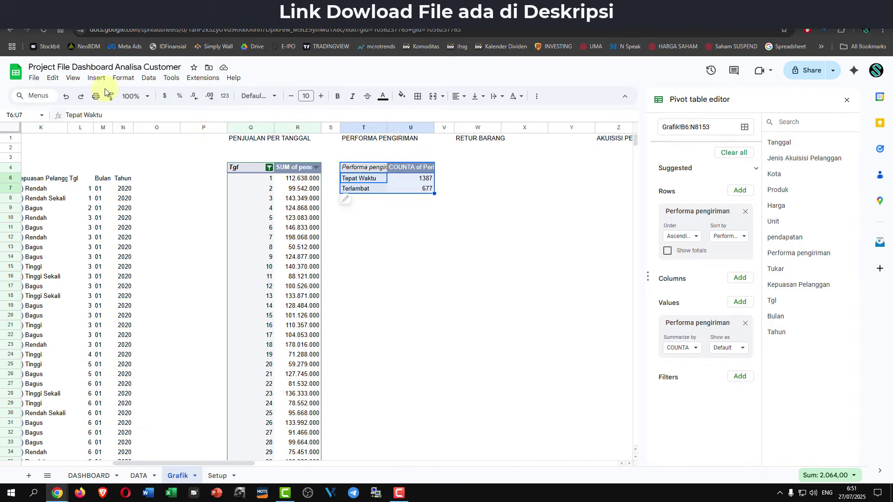
{"action": "left_click", "coordinate": [91, 78]}
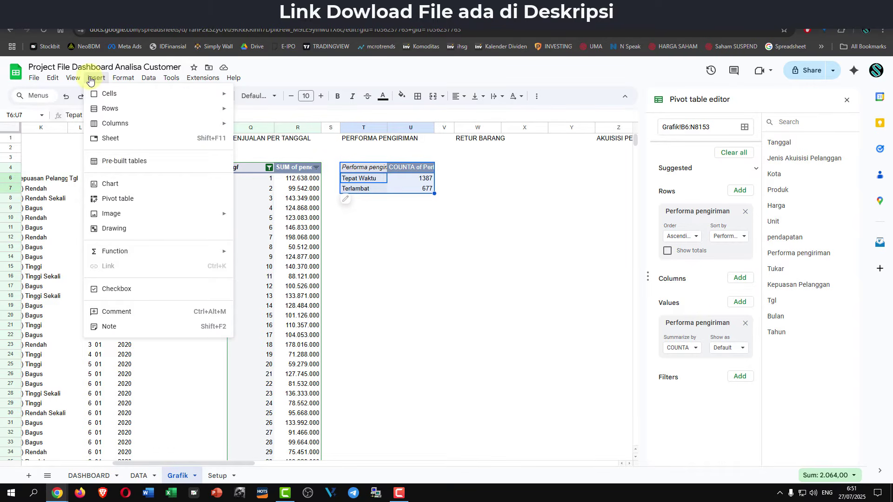
{"action": "left_click", "coordinate": [125, 184]}
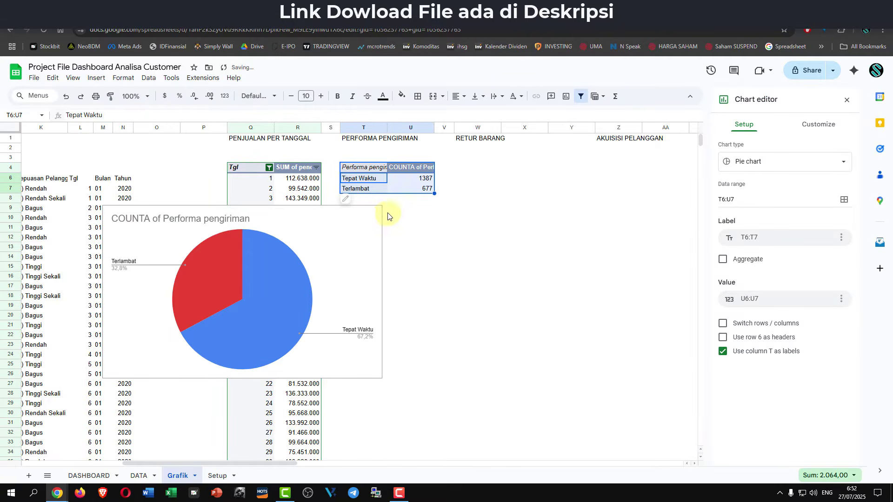
{"action": "left_click", "coordinate": [755, 164]}
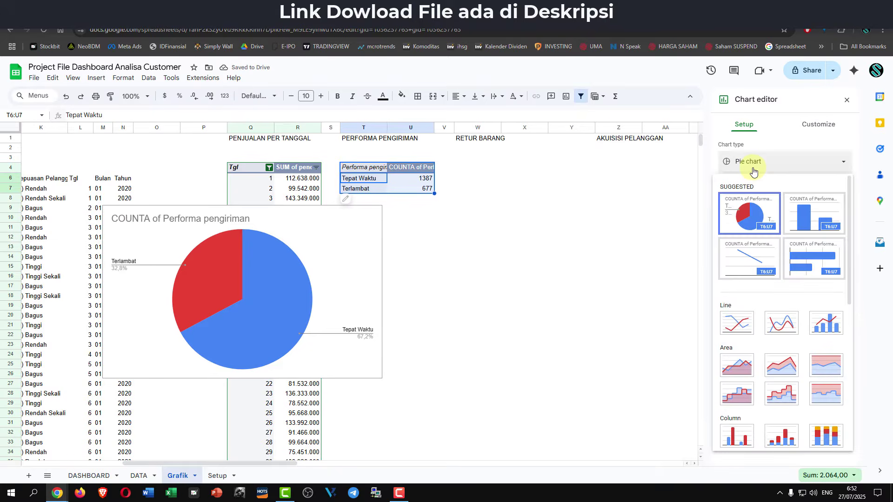
{"action": "scroll", "coordinate": [763, 285], "scroll_direction": "down", "scroll_amount": 5}
{"action": "left_click", "coordinate": [779, 217]}
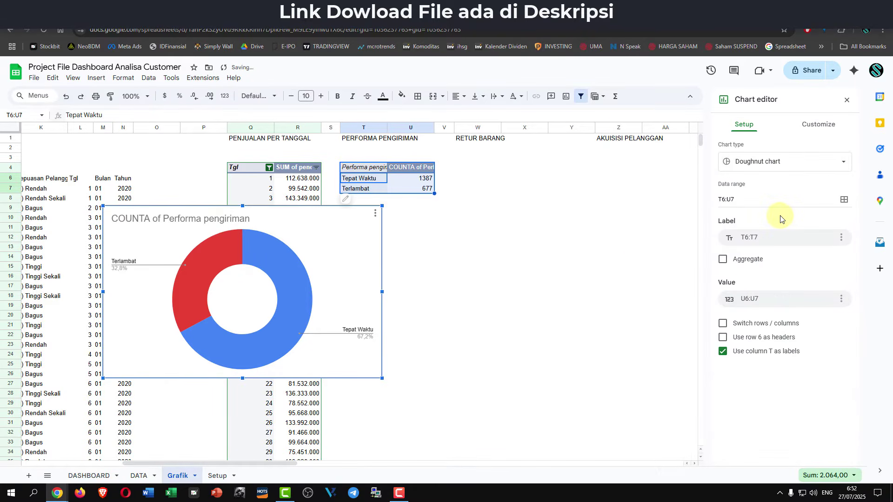
- Move the doughnut chart beneath the Performa pengiriman pivot table
{"action": "left_click_drag", "start_coordinate": [269, 210], "coordinate": [449, 214]}
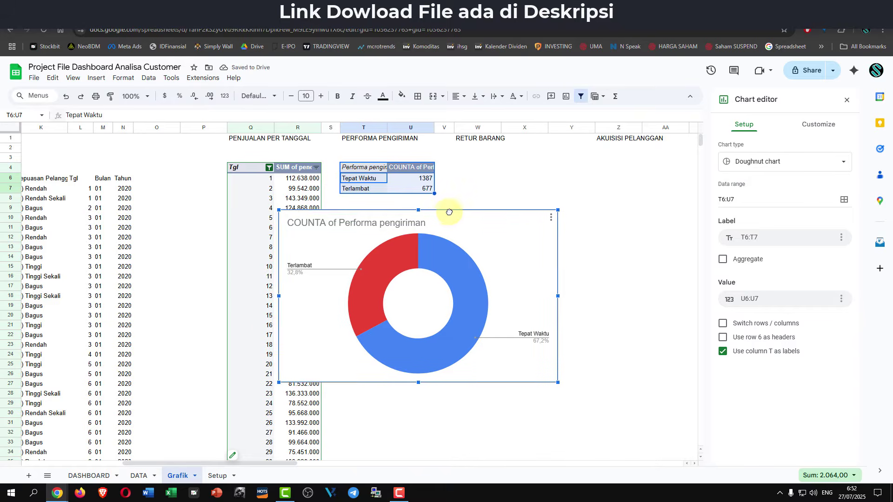
{"action": "left_click", "coordinate": [555, 218]}
{"action": "left_click", "coordinate": [557, 218]}
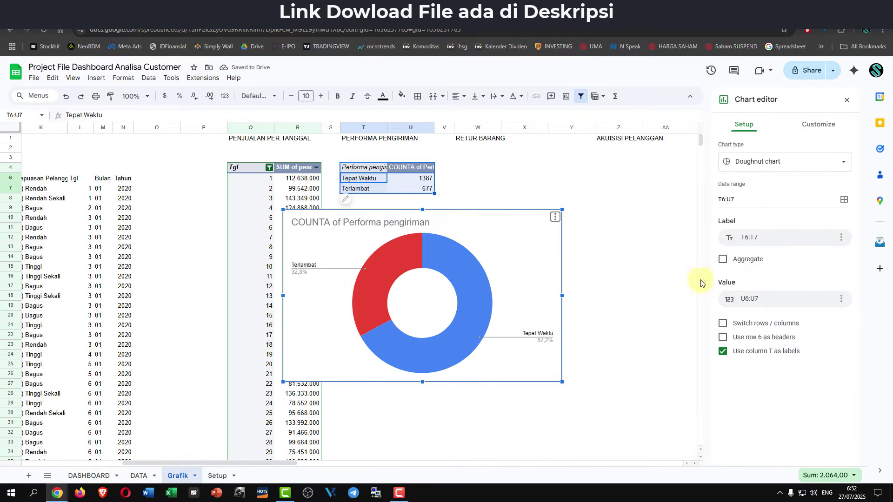
- Open the legend position options in the doughnut chart's customization settings
{"action": "left_click", "coordinate": [819, 124]}
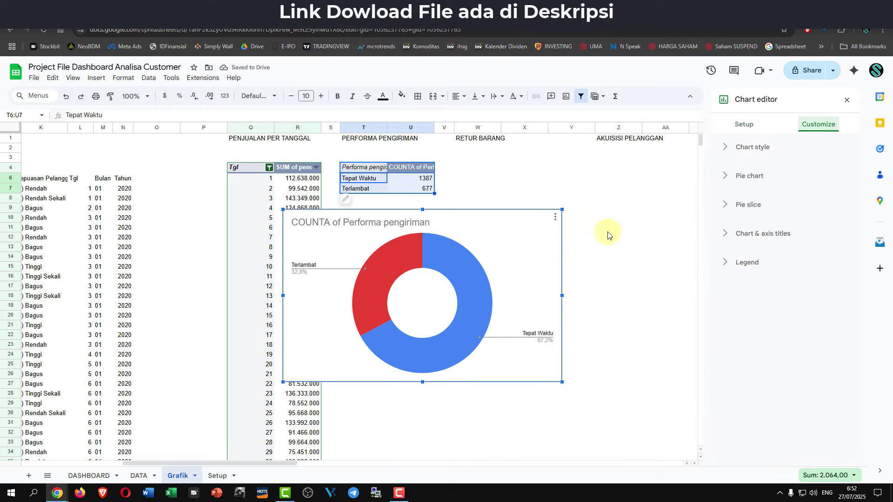
{"action": "left_click", "coordinate": [749, 262]}
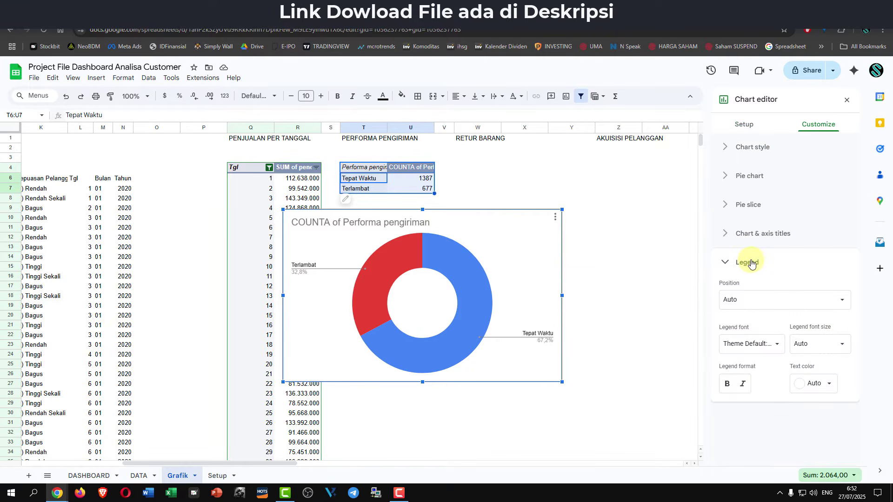
{"action": "left_click", "coordinate": [809, 300]}
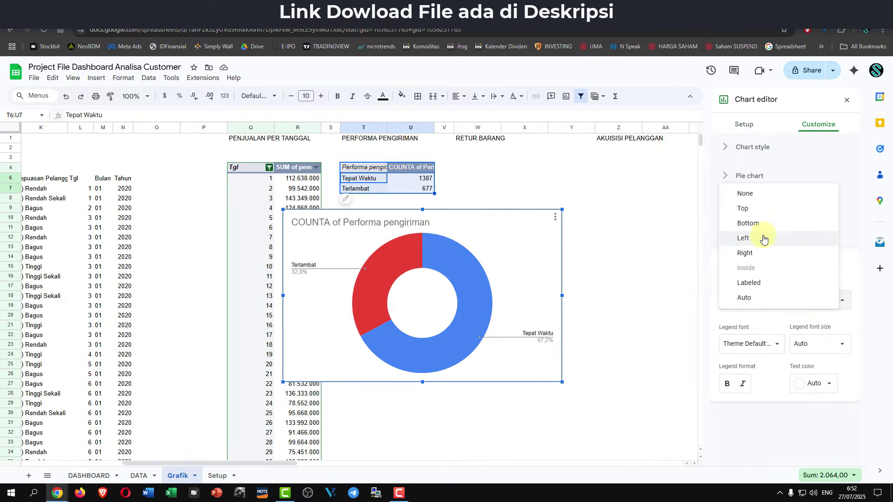
- Place the donut chart's legend at the bottom and set its slice labels to Percentage
{"action": "left_click", "coordinate": [756, 224]}
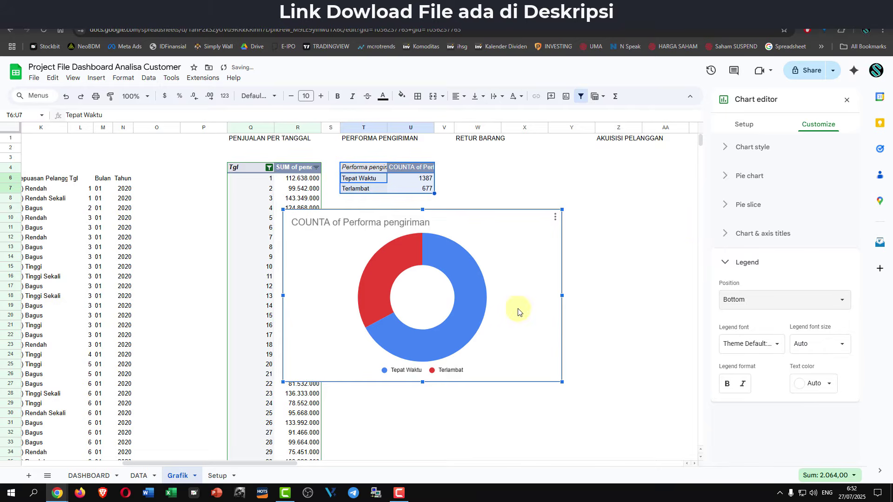
{"action": "left_click", "coordinate": [474, 279]}
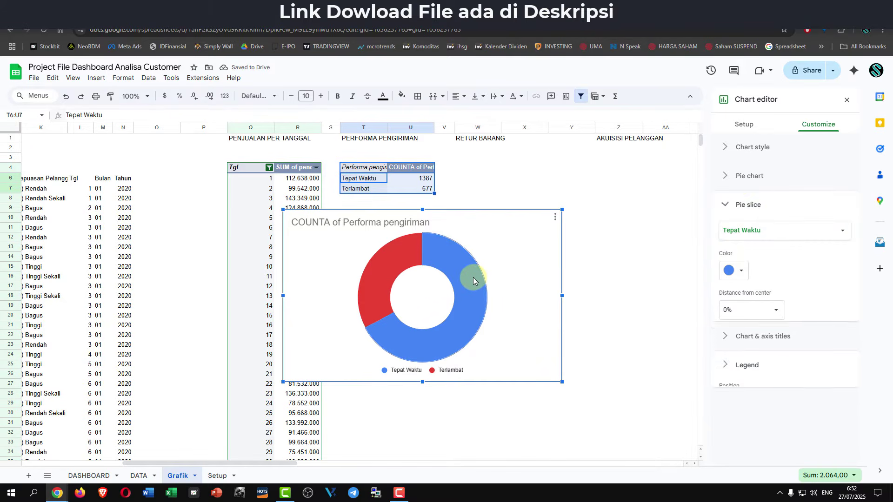
{"action": "left_click", "coordinate": [765, 175]}
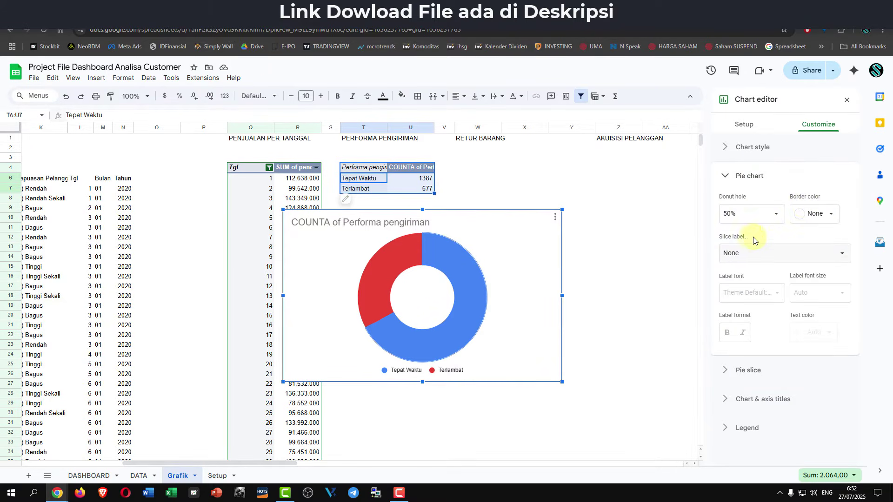
{"action": "left_click", "coordinate": [784, 252]}
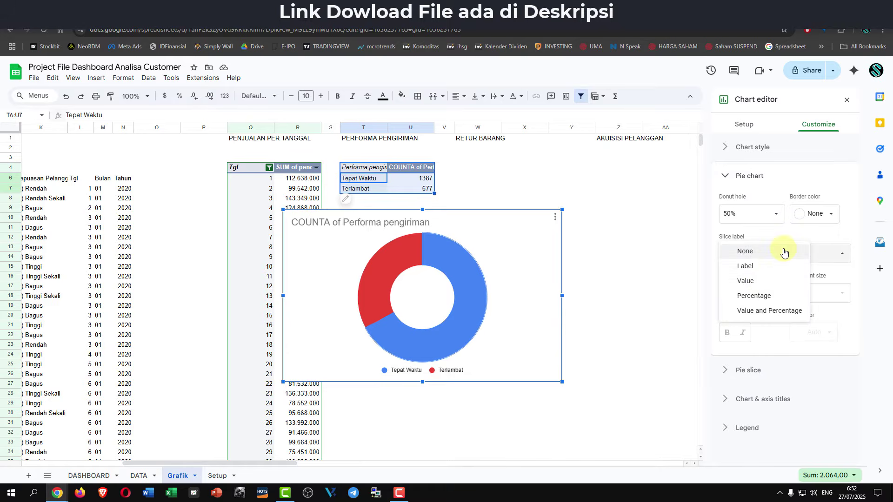
{"action": "left_click", "coordinate": [780, 299]}
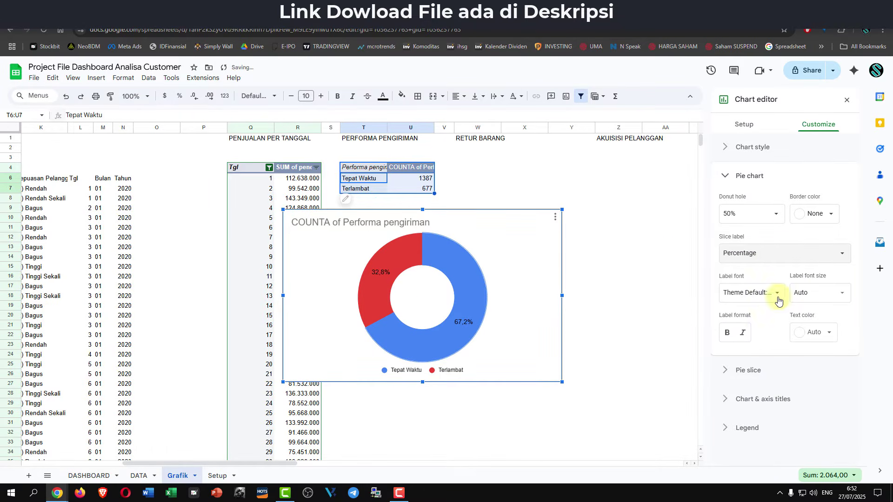
- Change the donut chart's title text to "Performa Pengiriman"
{"action": "left_click", "coordinate": [387, 224]}
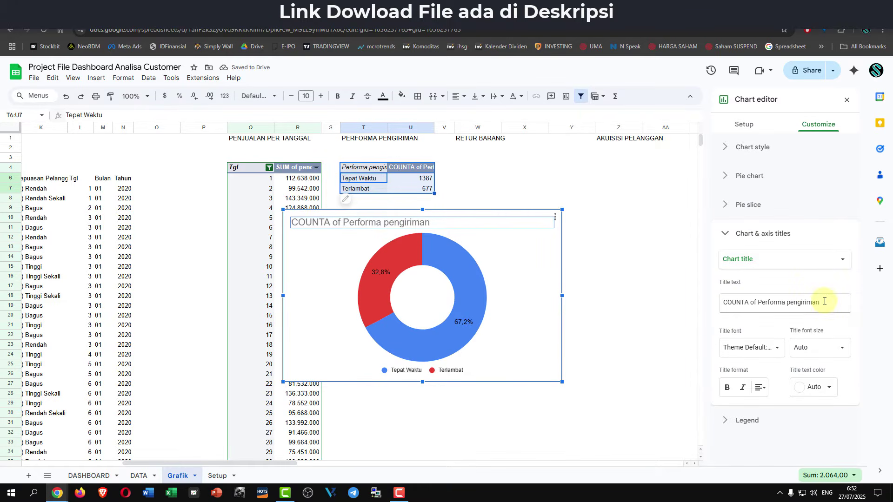
{"action": "left_click", "coordinate": [759, 303]}
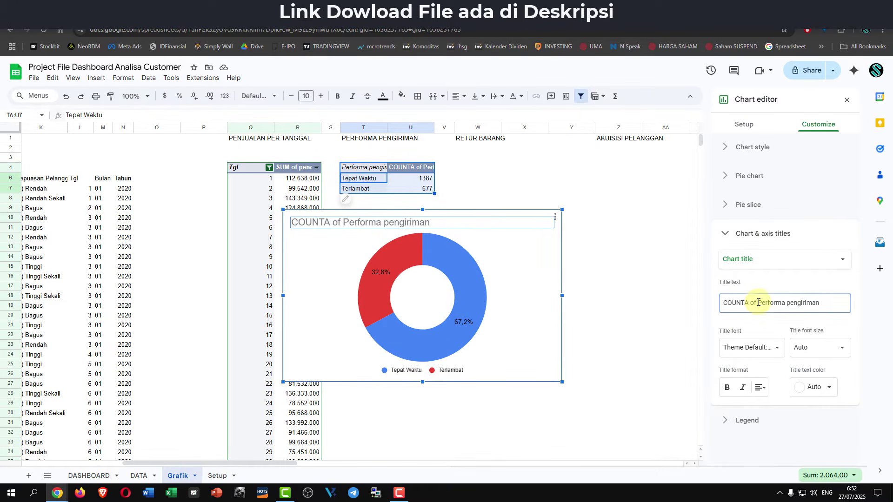
{"action": "key", "text": "BackSpace"}
{"action": "key", "text": "BackSpace"}
{"action": "key", "text": "BackSpace"}
{"action": "key", "text": "BackSpace"}
{"action": "key", "text": "BackSpace"}
{"action": "key", "text": "BackSpace"}
{"action": "key", "text": "BackSpace"}
{"action": "key", "text": "BackSpace"}
{"action": "key", "text": "BackSpace"}
{"action": "key", "text": "BackSpace"}
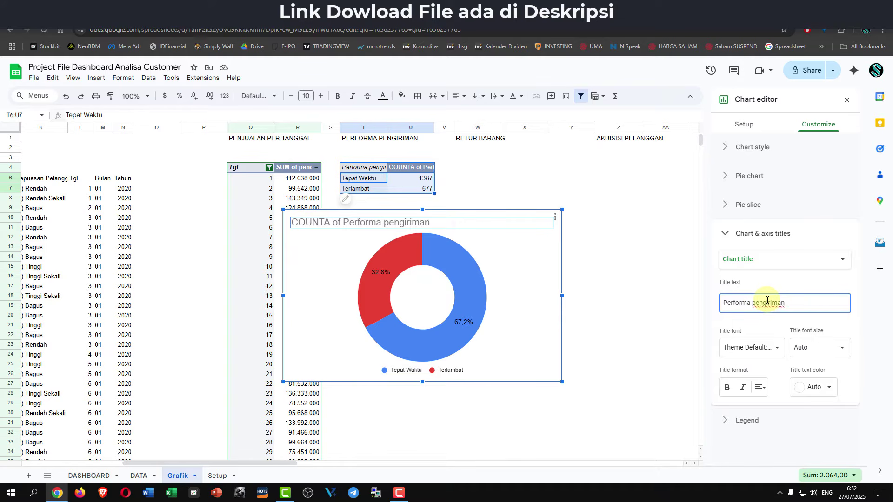
{"action": "left_click", "coordinate": [753, 303]}
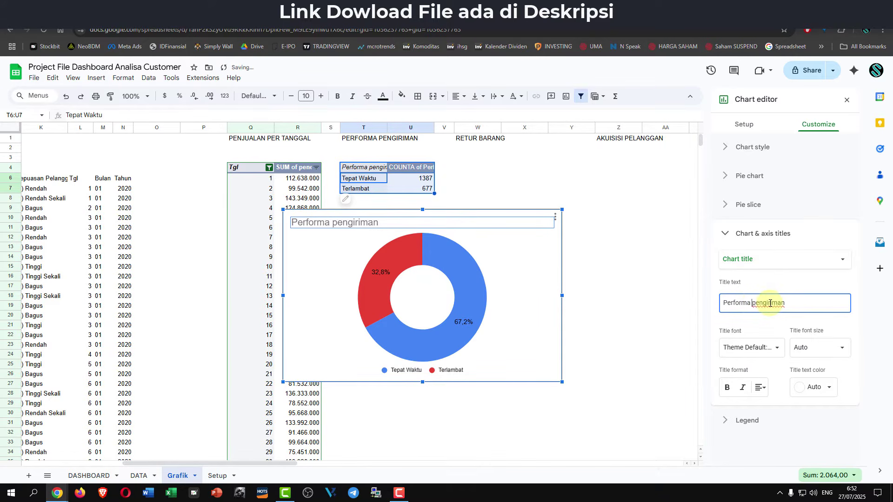
{"action": "key", "text": "Delete"}
{"action": "type", "text": "P"}
{"action": "left_click", "coordinate": [788, 304]}
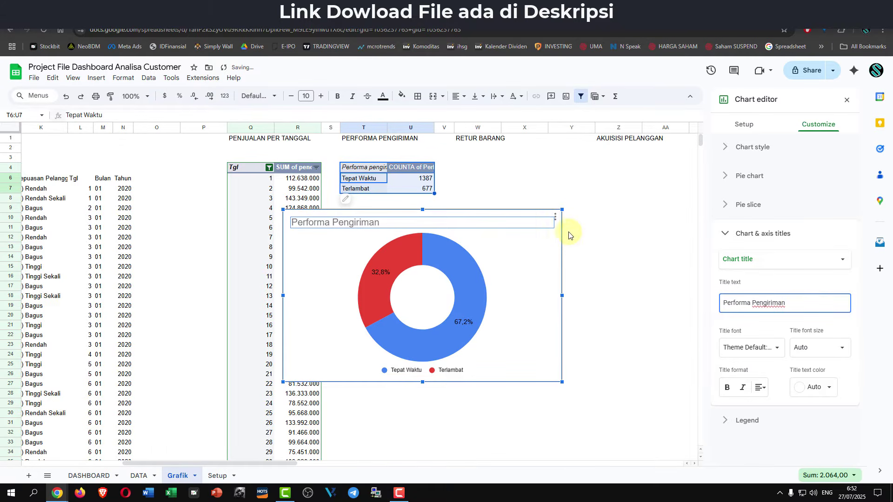
- Set the donut chart's background color to light yellow
{"action": "left_click", "coordinate": [767, 147]}
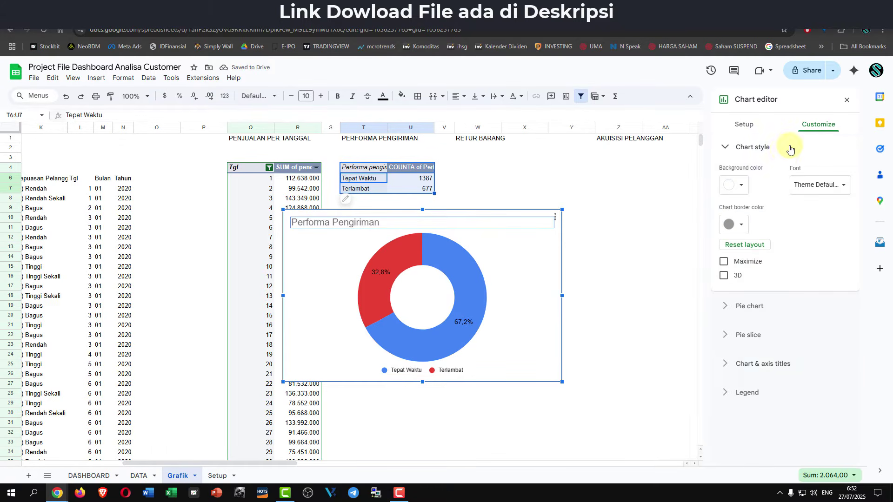
{"action": "left_click", "coordinate": [738, 186]}
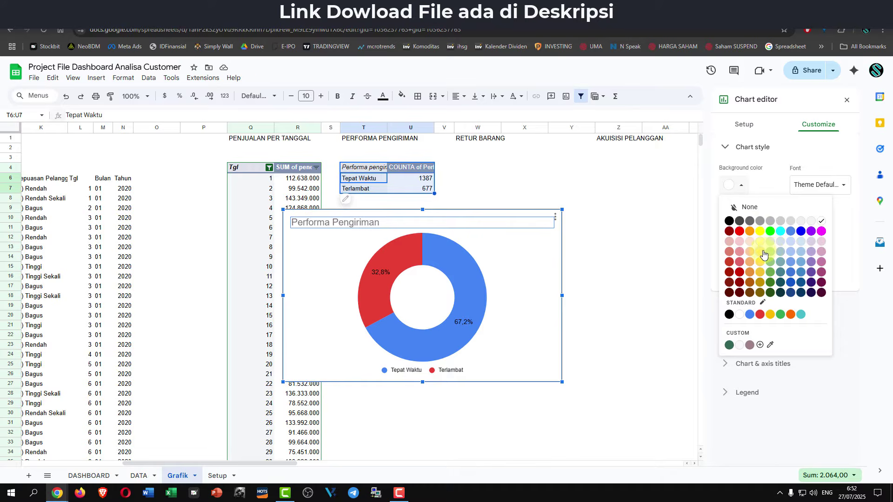
{"action": "left_click", "coordinate": [760, 251]}
- Format the chart title with font size 18, dark gray text and center alignment
{"action": "double_click", "coordinate": [444, 222]}
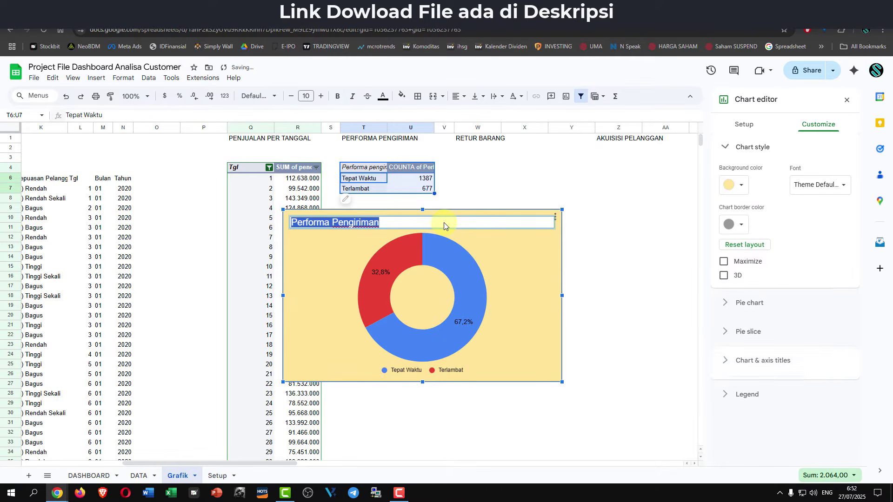
{"action": "left_click", "coordinate": [840, 350]}
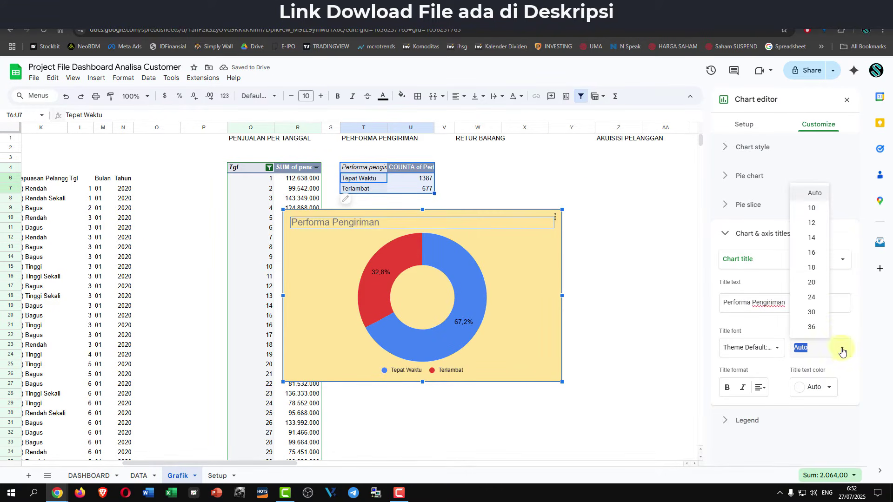
{"action": "left_click", "coordinate": [811, 268]}
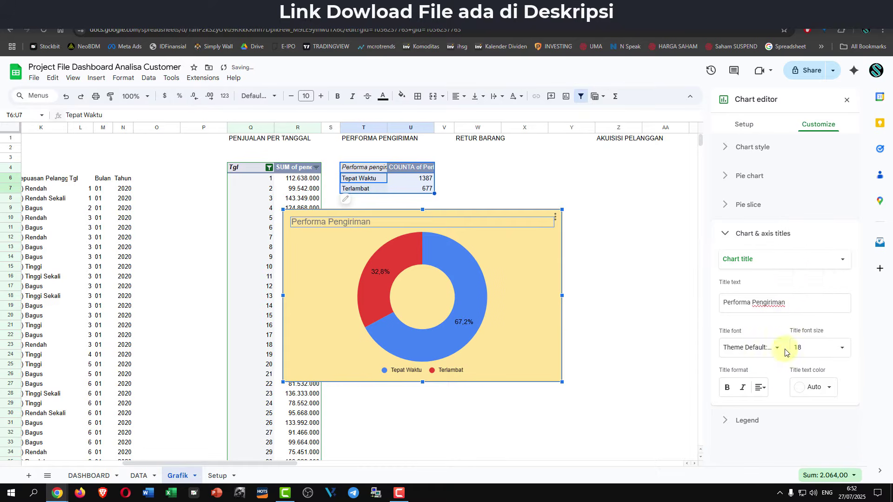
{"action": "left_click", "coordinate": [821, 388]}
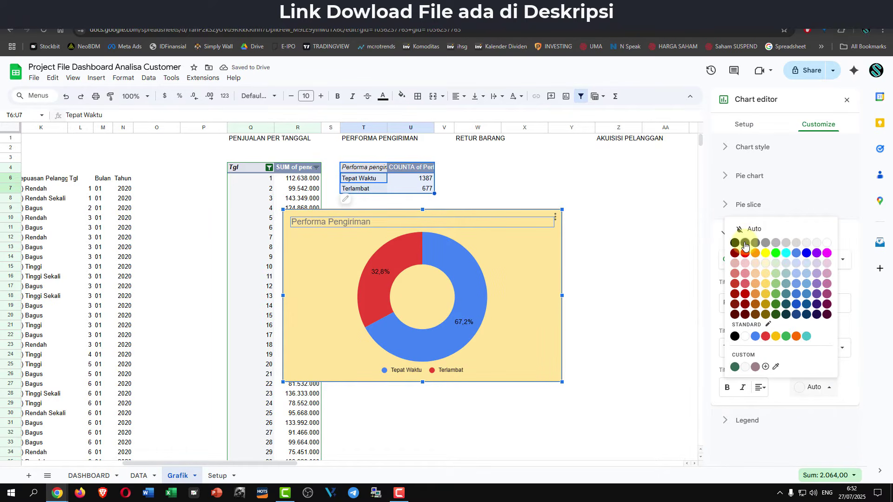
{"action": "left_click", "coordinate": [756, 243]}
{"action": "left_click", "coordinate": [764, 389]}
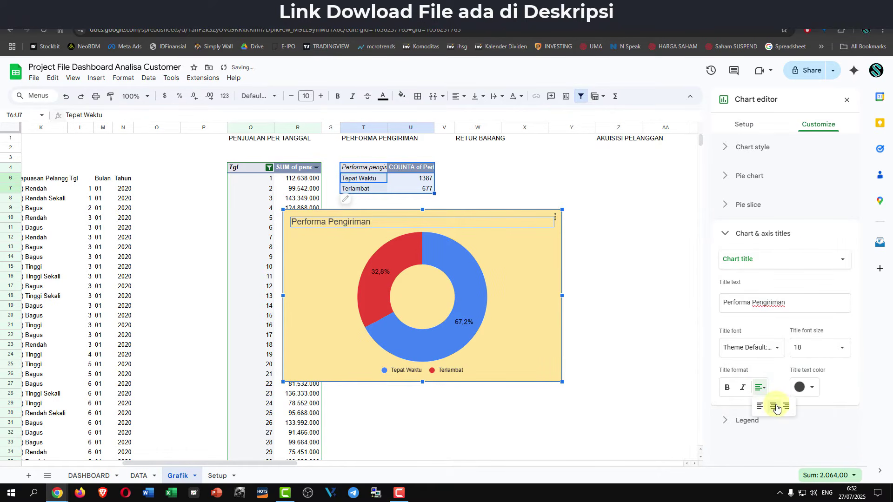
{"action": "left_click", "coordinate": [773, 406]}
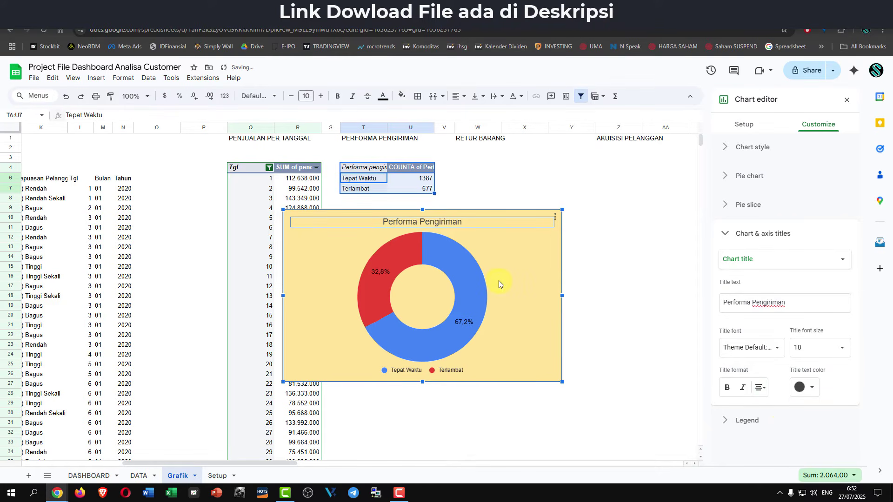
- Recolor the Terlambat slice with the custom mauve color
{"action": "left_click", "coordinate": [413, 246]}
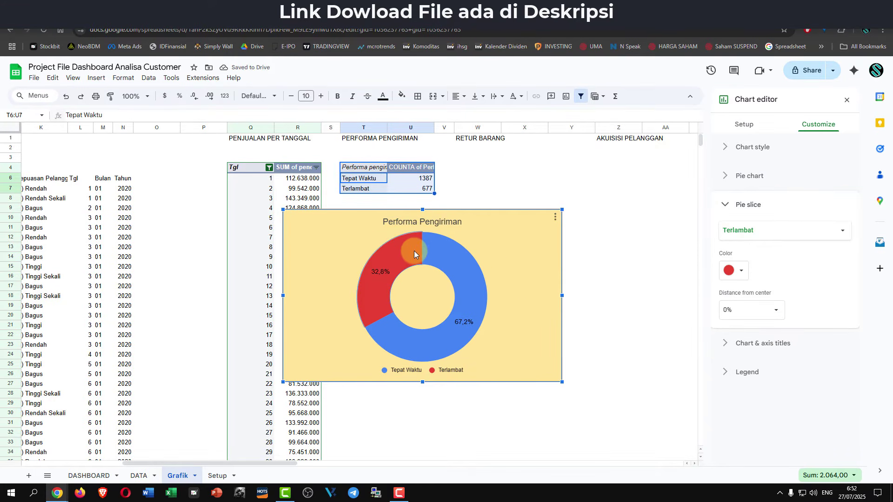
{"action": "left_click", "coordinate": [741, 270]}
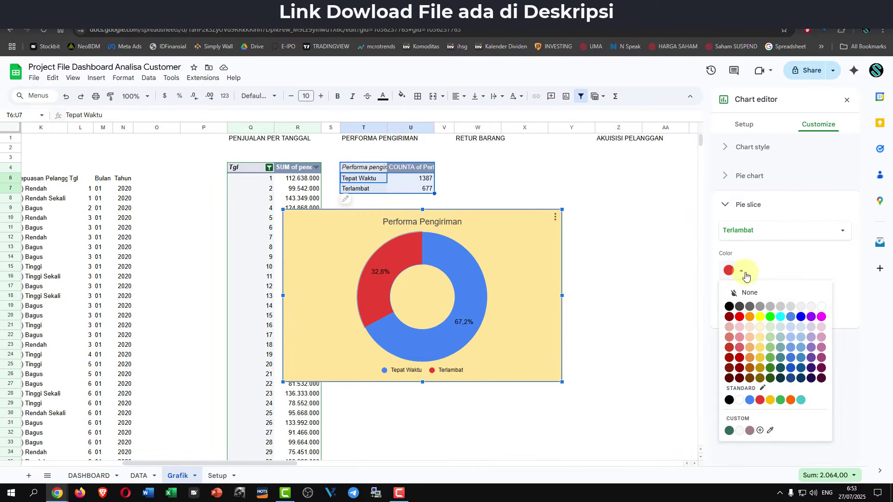
{"action": "left_click", "coordinate": [750, 432]}
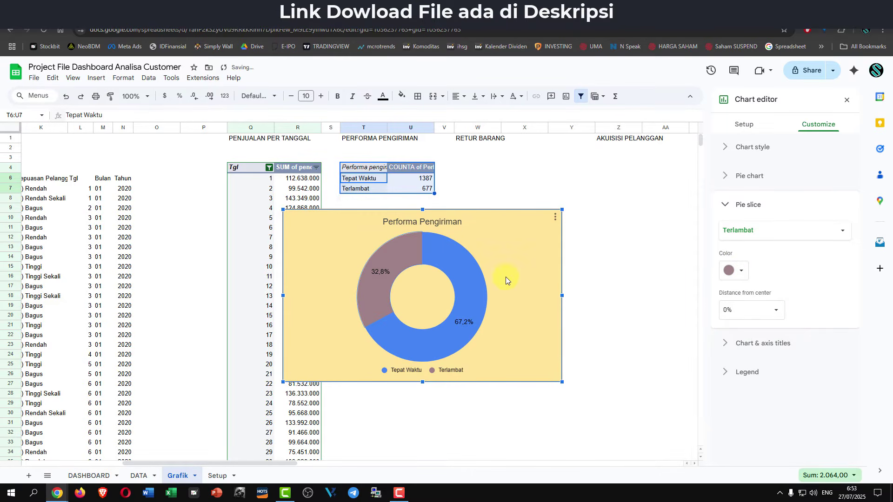
- Recolor the Tepat Waktu slice to medium pink and leave the chart editor
{"action": "left_click", "coordinate": [467, 272]}
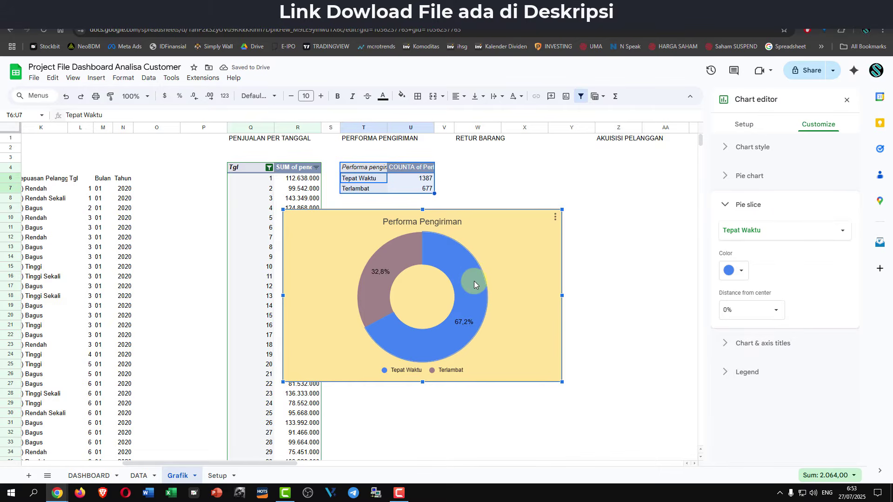
{"action": "left_click", "coordinate": [742, 271]}
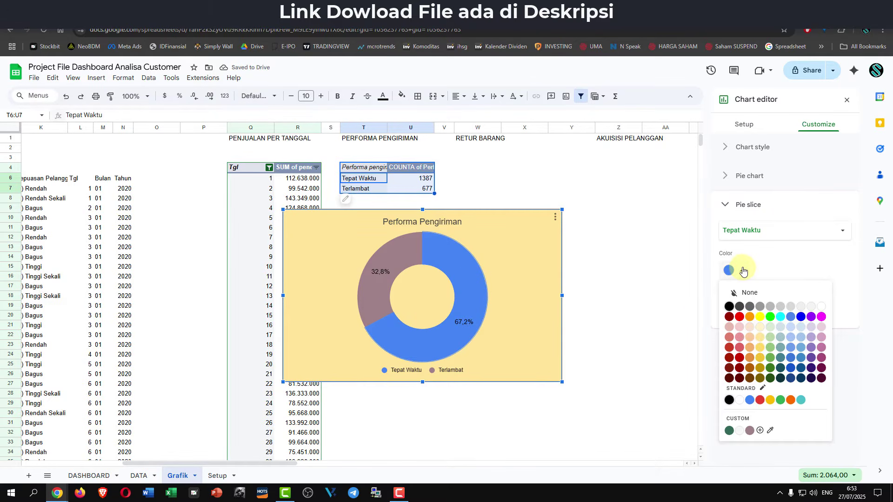
{"action": "left_click", "coordinate": [739, 327]}
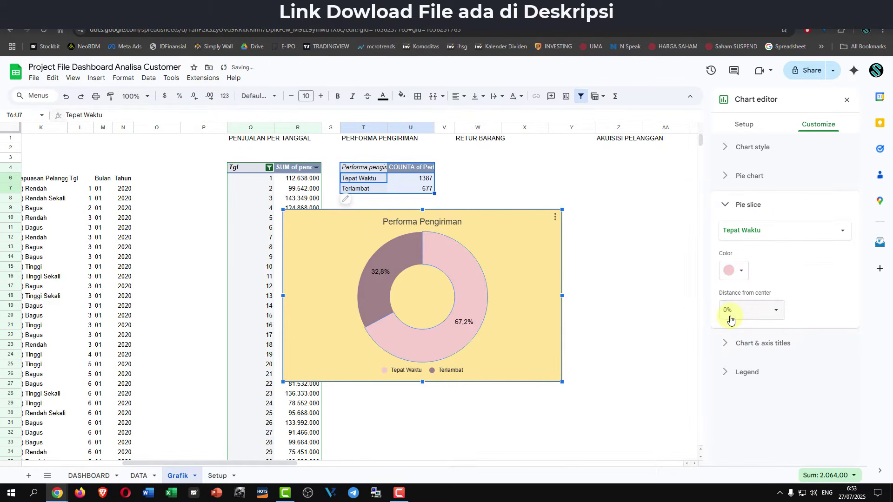
{"action": "left_click", "coordinate": [742, 271]}
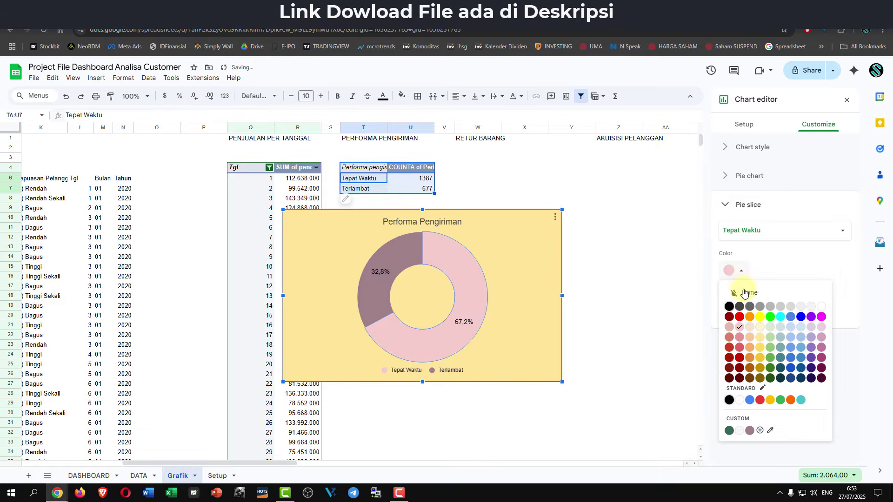
{"action": "left_click", "coordinate": [742, 336]}
{"action": "left_click", "coordinate": [601, 257]}
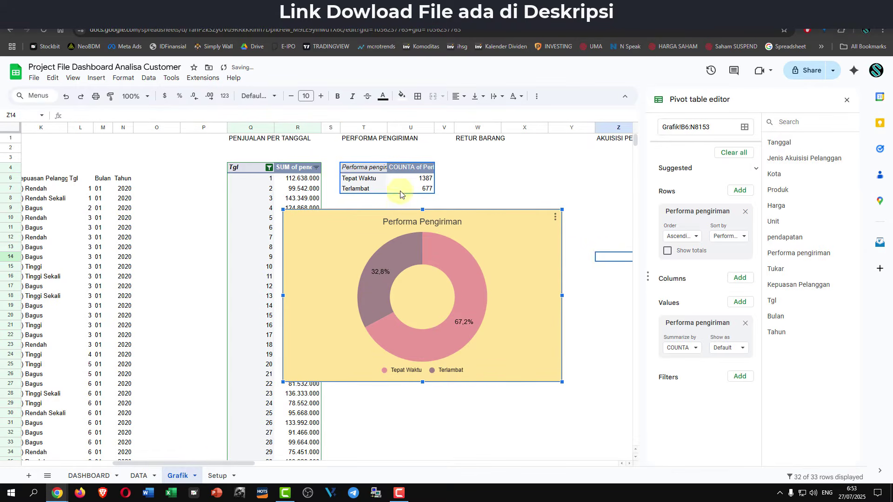
- Shrink the Performa Pengiriman chart in height and width to span about rows 13 to 26 and columns U to Y
{"action": "left_click_drag", "start_coordinate": [421, 246], "coordinate": [422, 247]}
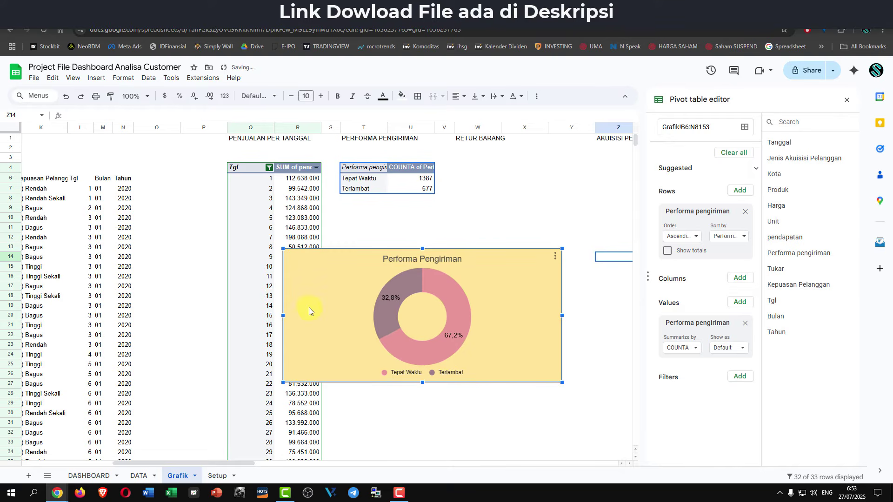
{"action": "left_click_drag", "start_coordinate": [282, 315], "coordinate": [390, 320]}
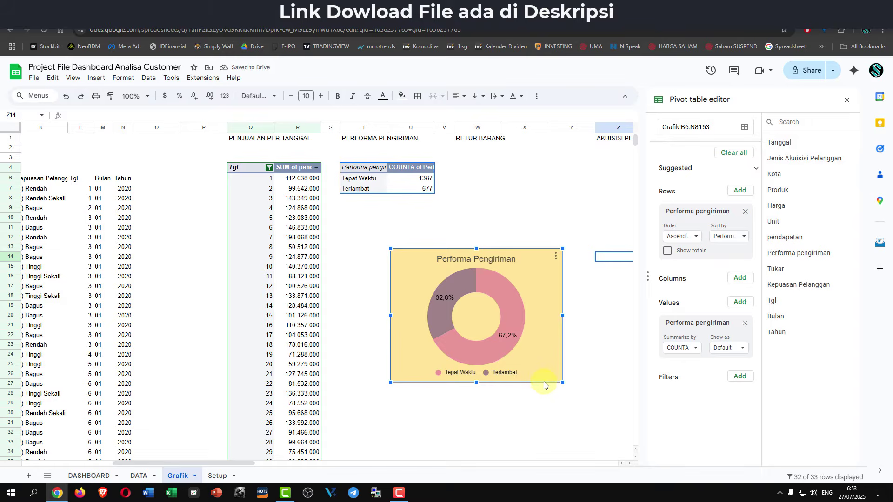
- Paste the Performa Pengiriman chart onto the DASHBOARD sheet and place it below the Penjualan Per Tanggal chart, with their right edges aligned
{"action": "left_click", "coordinate": [81, 475]}
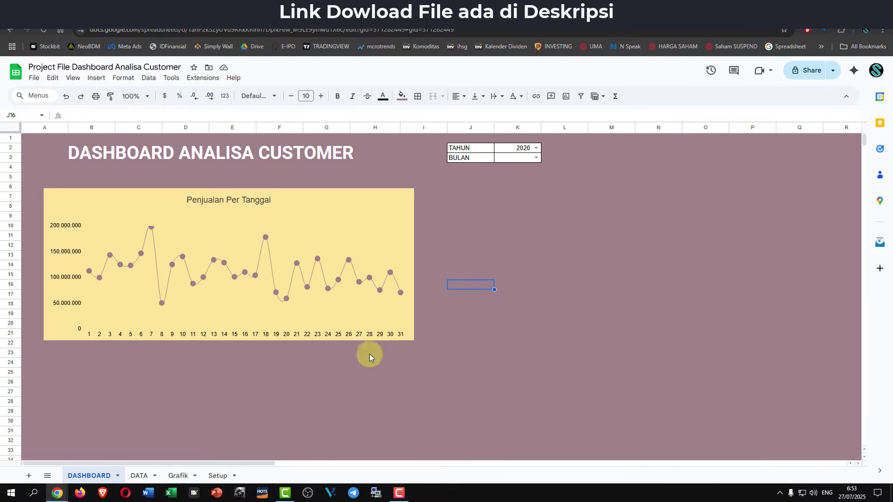
{"action": "key", "text": "ctrl+v"}
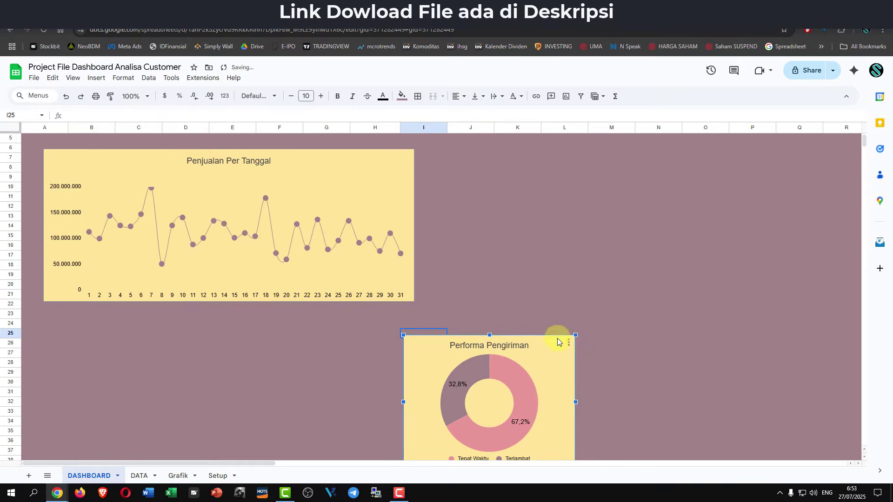
{"action": "left_click_drag", "start_coordinate": [513, 336], "coordinate": [393, 316]}
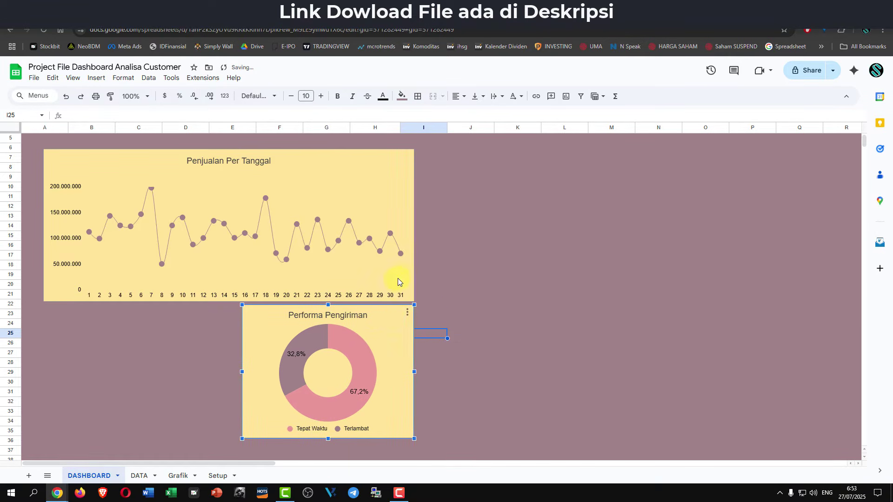
- Shorten the Penjualan Per Tanggal chart to end at about row 20 and move the donut chart up just beneath it
{"action": "left_click", "coordinate": [239, 300]}
{"action": "left_click_drag", "start_coordinate": [228, 300], "coordinate": [233, 288]}
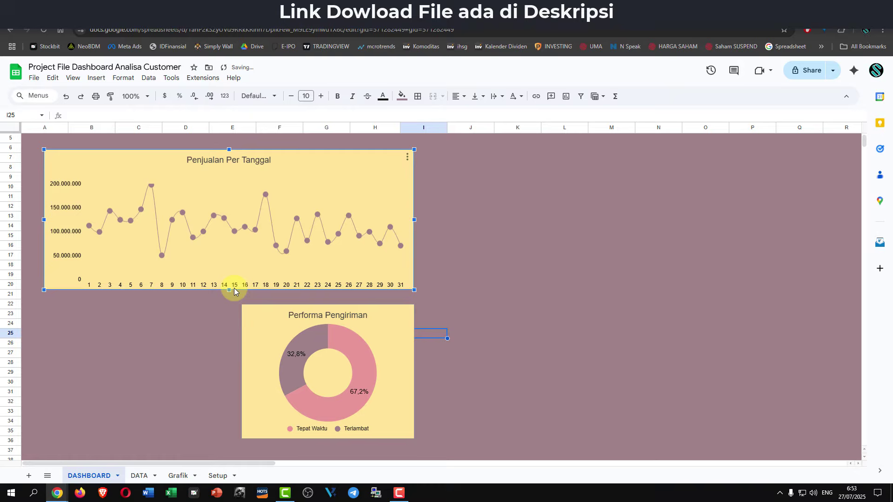
{"action": "left_click", "coordinate": [373, 322]}
{"action": "scroll", "coordinate": [400, 334], "scroll_direction": "up", "scroll_amount": 2}
{"action": "left_click_drag", "start_coordinate": [392, 361], "coordinate": [390, 350]}
- Shrink the donut chart so its lower edge ends near row 34 and its left edge sits near column F
{"action": "scroll", "coordinate": [337, 339], "scroll_direction": "down", "scroll_amount": 3}
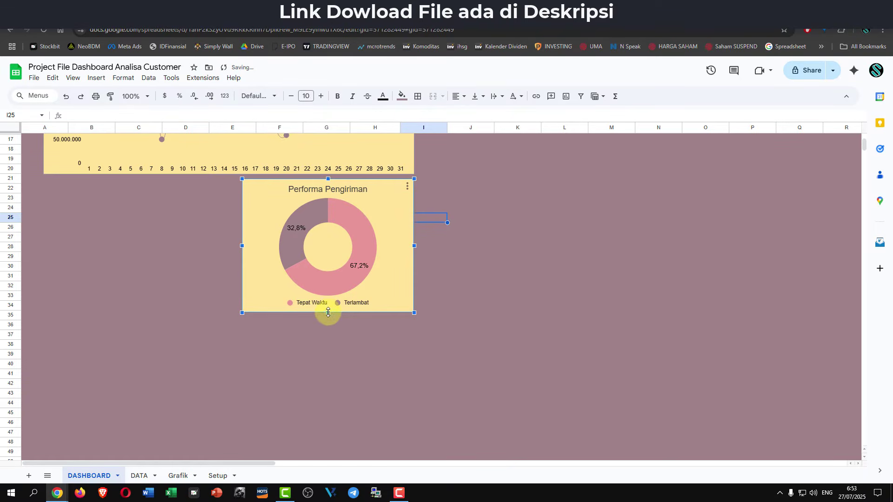
{"action": "left_click_drag", "start_coordinate": [328, 313], "coordinate": [327, 305]}
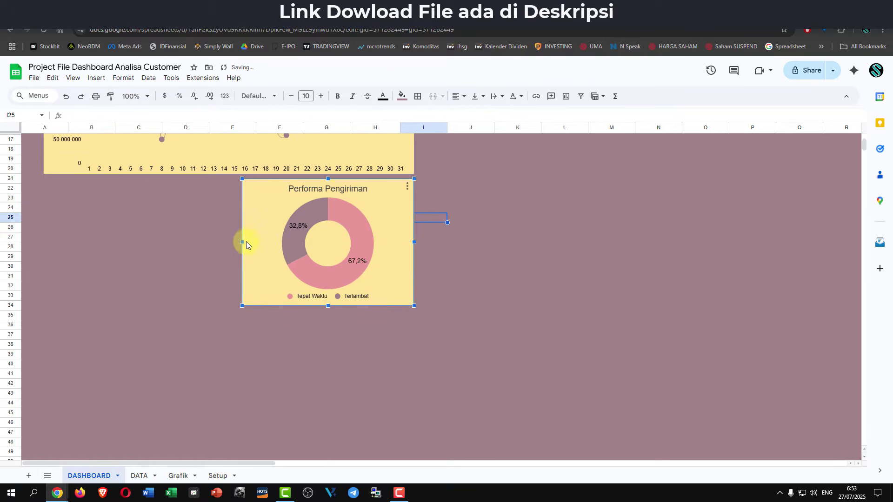
{"action": "left_click_drag", "start_coordinate": [242, 241], "coordinate": [253, 243]}
{"action": "scroll", "coordinate": [514, 325], "scroll_direction": "up", "scroll_amount": 3}
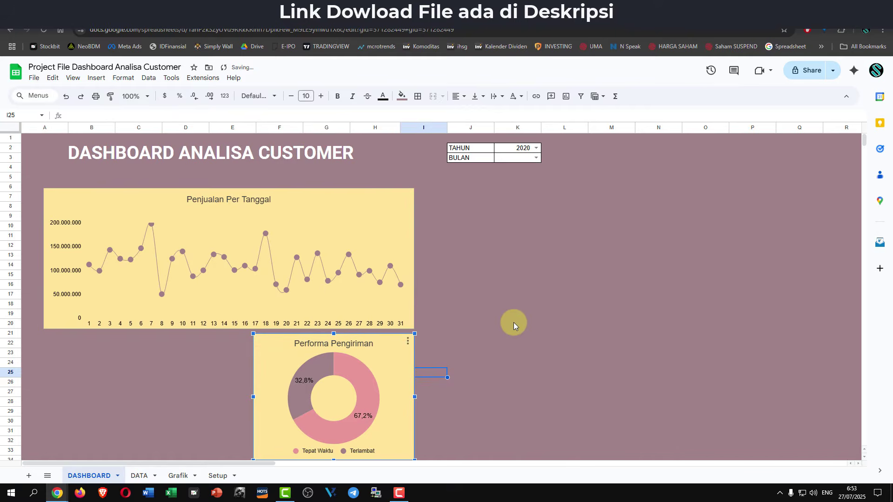
- Move the Penjualan Per Tanggal and Performa Pengiriman charts up together so the sales chart starts near row 5
{"action": "left_click", "coordinate": [367, 197]}
{"action": "left_click", "coordinate": [390, 345], "text": "shift"}
{"action": "key", "text": "Up"}
{"action": "key", "text": "Up"}
{"action": "key", "text": "Up"}
{"action": "key", "text": "Up"}
{"action": "key", "text": "Up"}
{"action": "key", "text": "Up"}
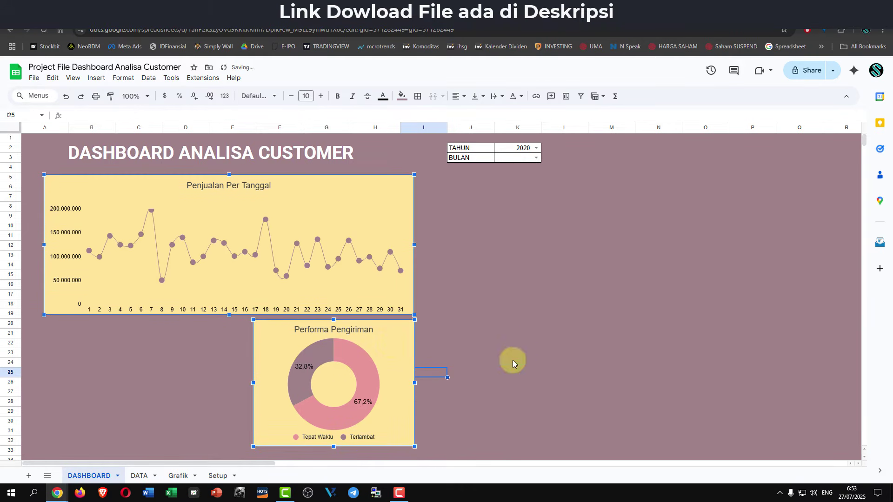
{"action": "left_click", "coordinate": [514, 336]}
{"action": "left_click_drag", "start_coordinate": [628, 333], "coordinate": [625, 323]}
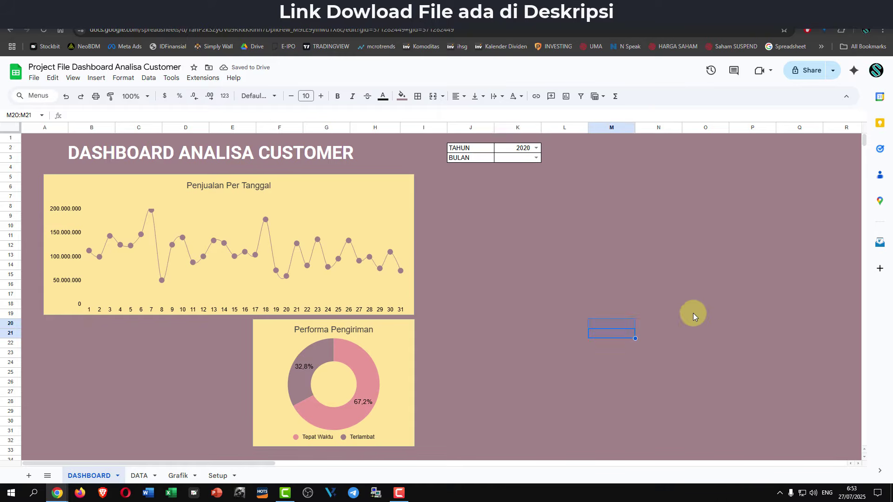
- Delete the original Performa Pengiriman chart from the Grafik sheet
{"action": "left_click", "coordinate": [178, 475]}
{"action": "left_click", "coordinate": [558, 262]}
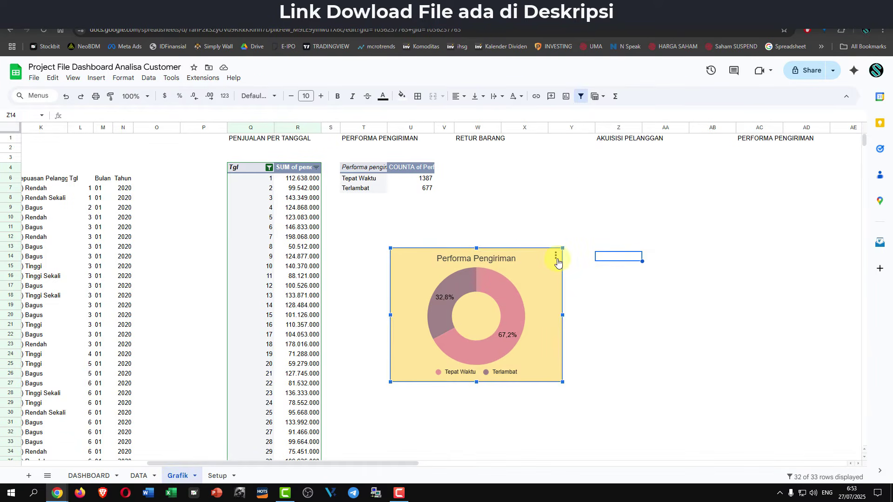
{"action": "key", "text": "Delete"}
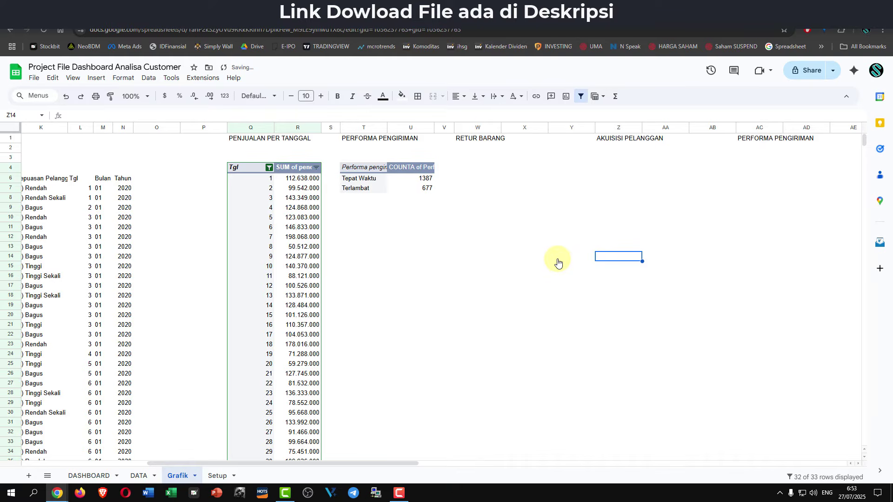
- Copy the Performa Pengiriman pivot table in T4:U7 to W4 under the RETUR BARANG heading
{"action": "left_click", "coordinate": [481, 140]}
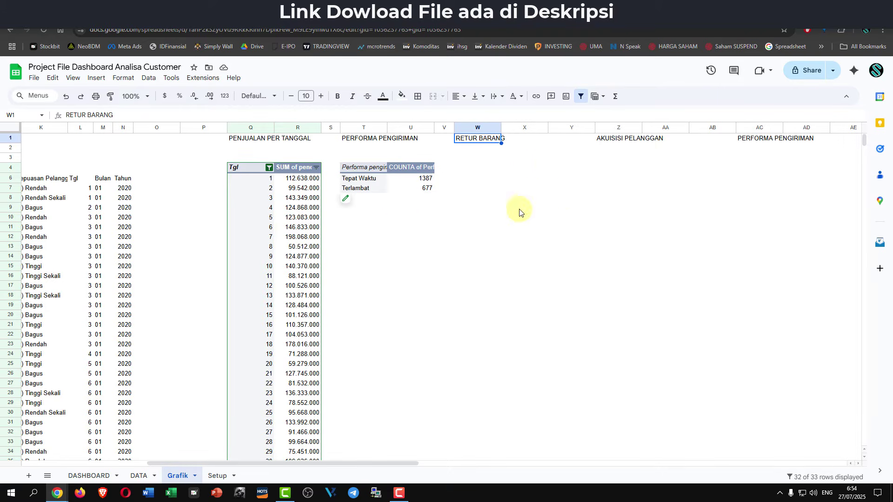
{"action": "left_click", "coordinate": [463, 167]}
{"action": "left_click_drag", "start_coordinate": [372, 168], "coordinate": [417, 189]}
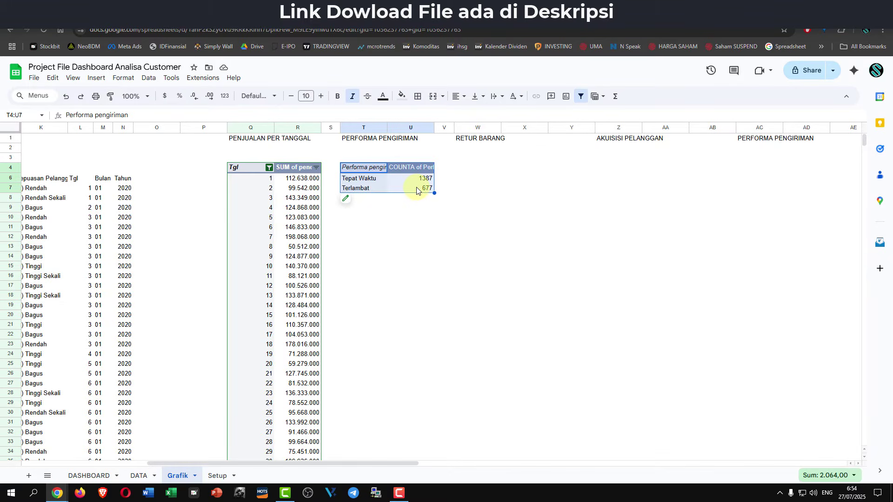
{"action": "key", "text": "ctrl+c"}
{"action": "left_click", "coordinate": [477, 168]}
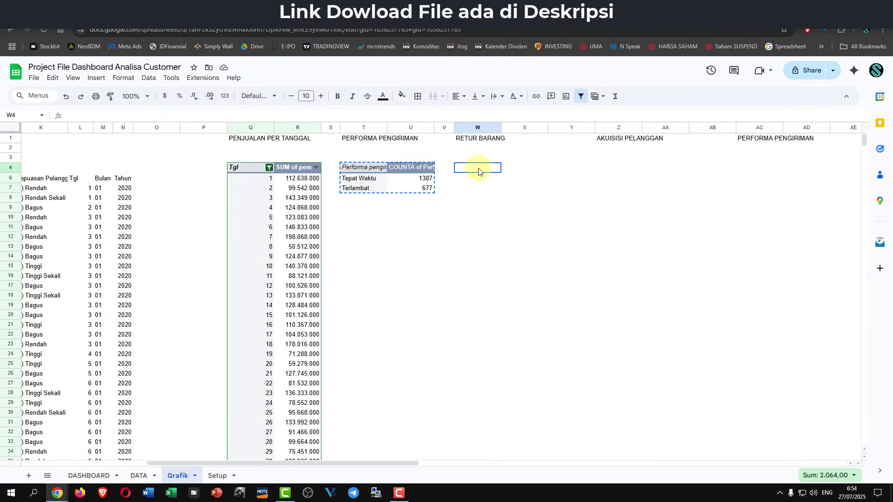
{"action": "key", "text": "ctrl+v"}
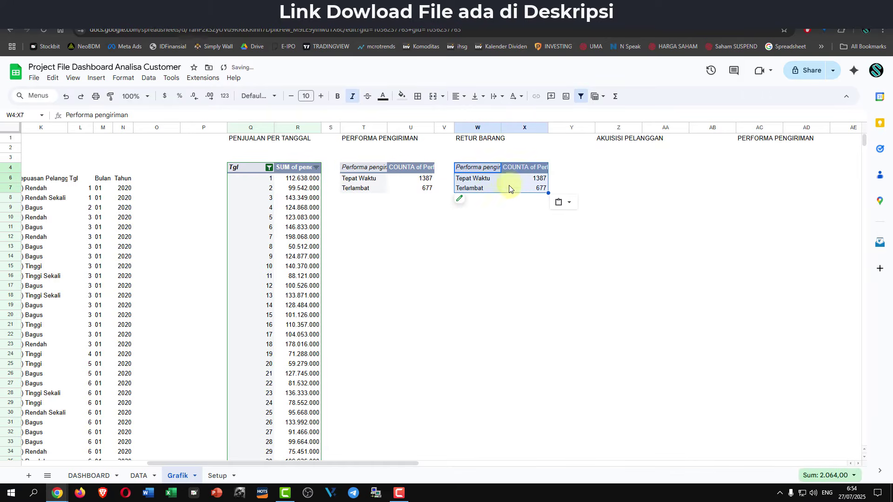
- Replace the row field of the copied pivot table with Tukar and turn off its totals
{"action": "left_click", "coordinate": [479, 179]}
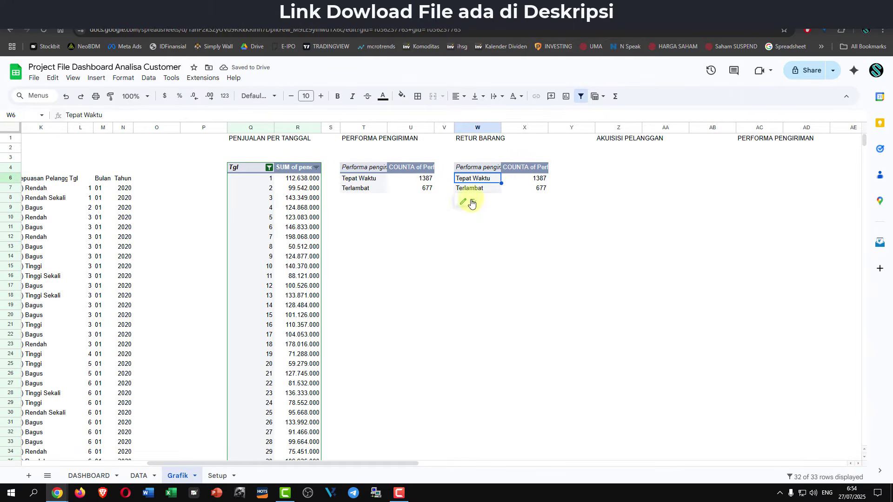
{"action": "left_click", "coordinate": [474, 203]}
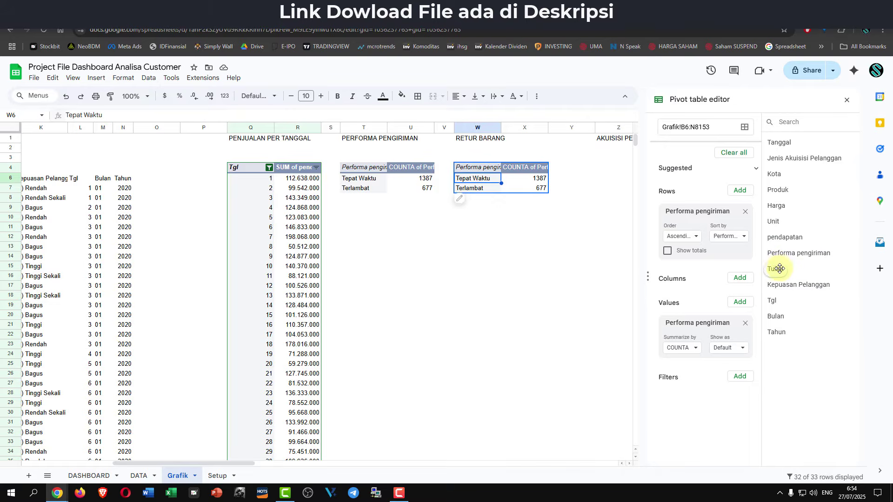
{"action": "left_click_drag", "start_coordinate": [780, 269], "coordinate": [669, 226]}
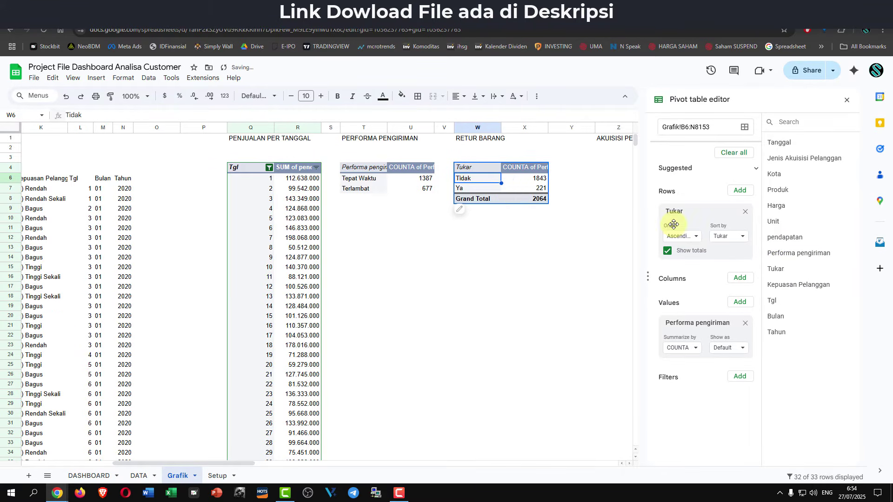
{"action": "left_click", "coordinate": [668, 252]}
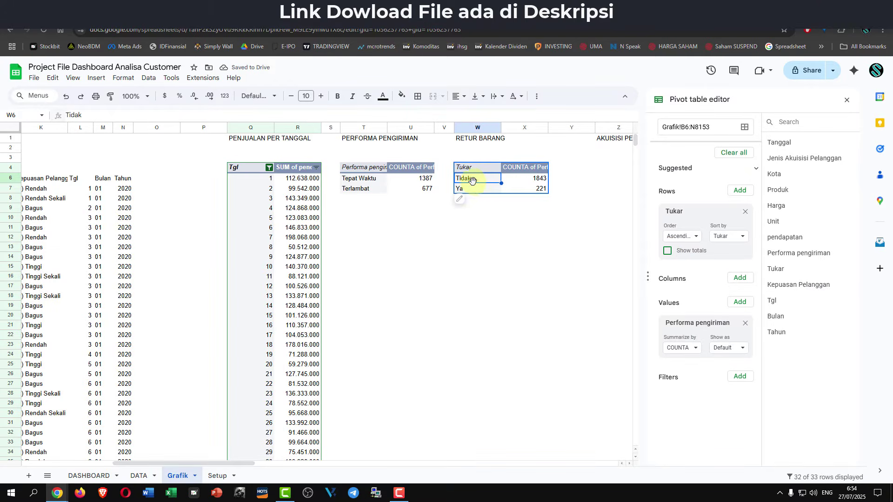
- Insert a pie chart from the Tidak and Ya data in W6:X7
{"action": "left_click_drag", "start_coordinate": [472, 180], "coordinate": [521, 190]}
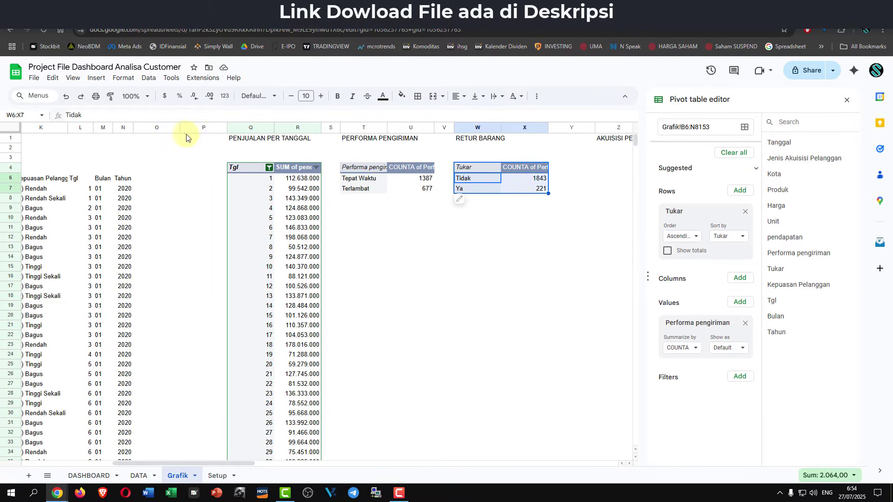
{"action": "left_click", "coordinate": [99, 82]}
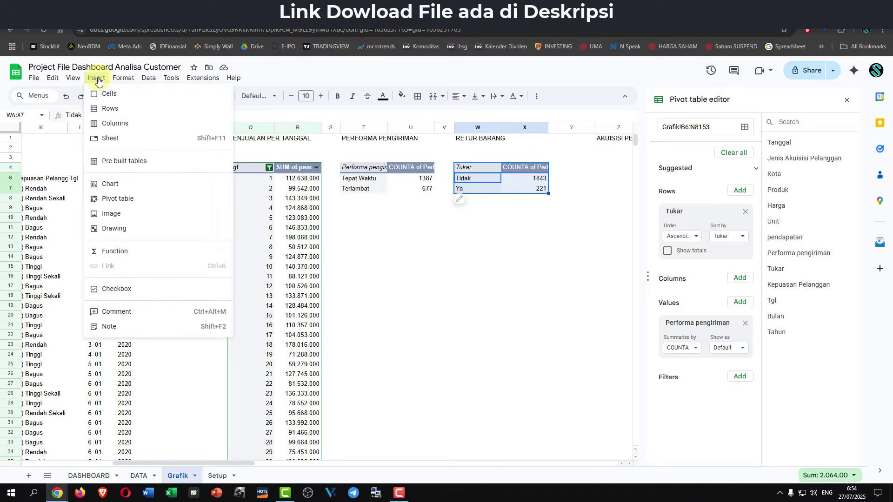
{"action": "left_click", "coordinate": [138, 186]}
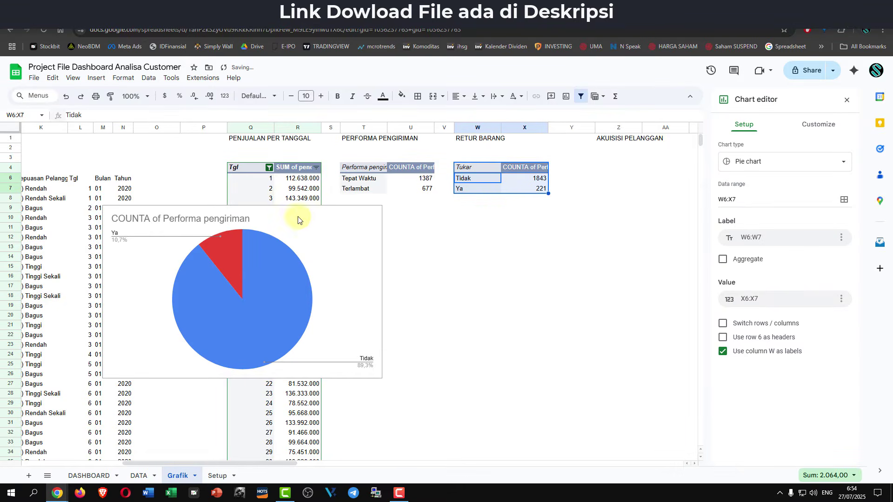
- Set the new pie chart's legend position to Bottom
{"action": "left_click", "coordinate": [362, 229]}
{"action": "left_click", "coordinate": [375, 214]}
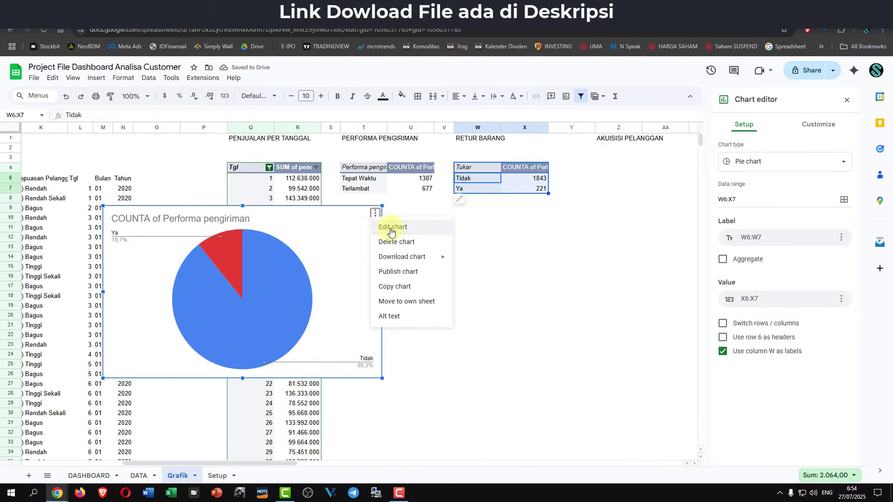
{"action": "left_click", "coordinate": [392, 228]}
{"action": "left_click", "coordinate": [819, 124]}
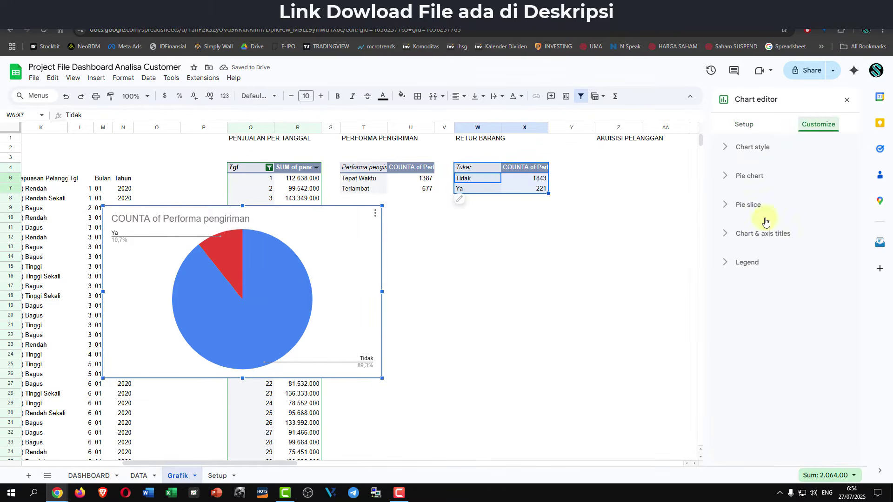
{"action": "left_click", "coordinate": [741, 261]}
{"action": "left_click", "coordinate": [751, 300]}
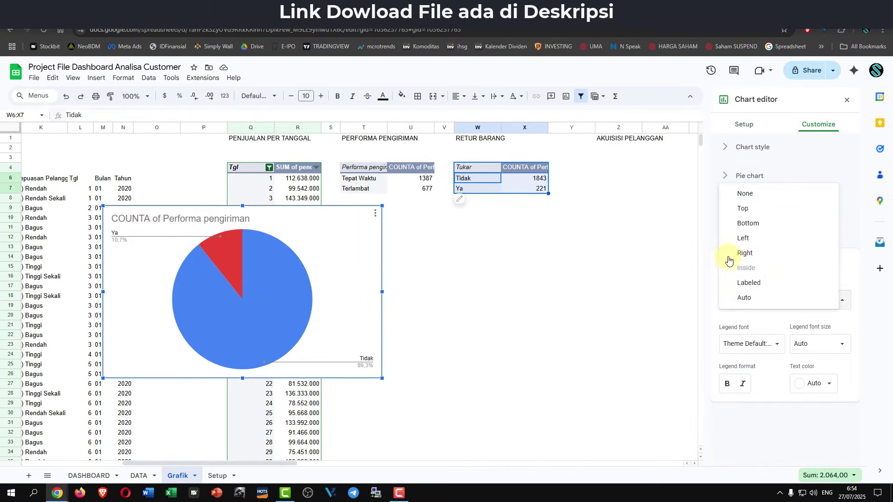
{"action": "left_click", "coordinate": [768, 224]}
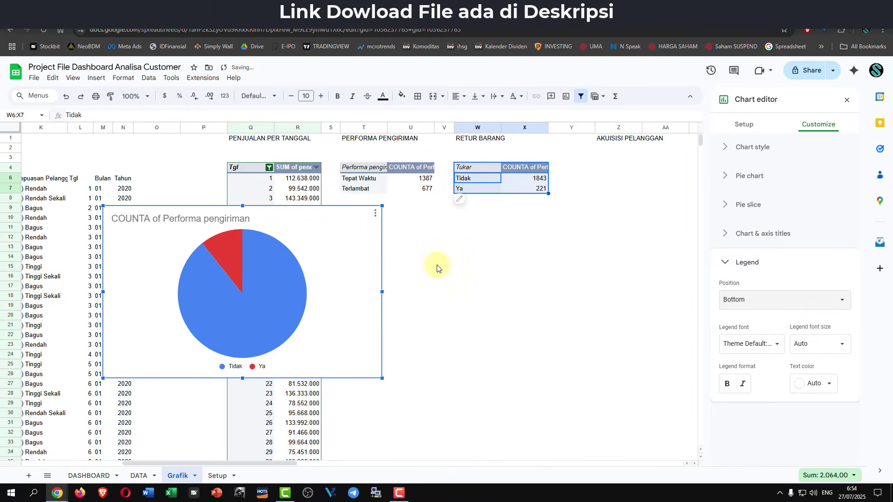
- Title the pie chart Retur Barang and move it to the empty area below the two small pivot tables
{"action": "left_click", "coordinate": [222, 220]}
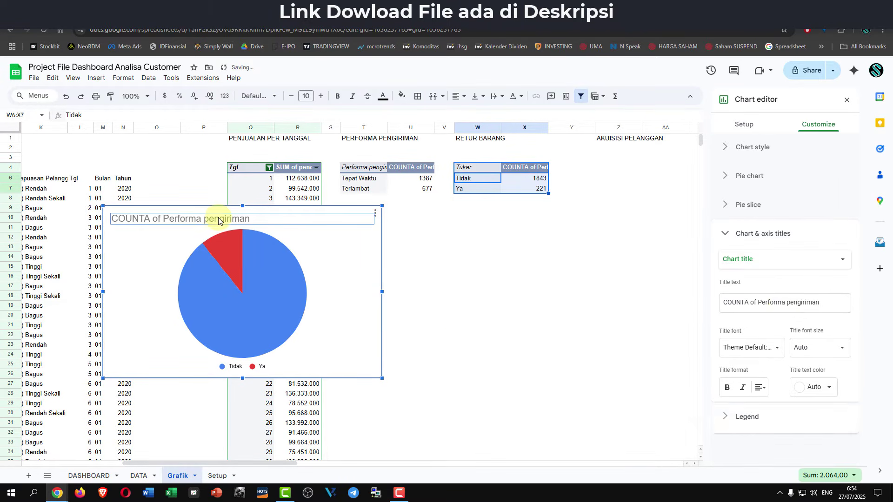
{"action": "triple_click", "coordinate": [818, 305]}
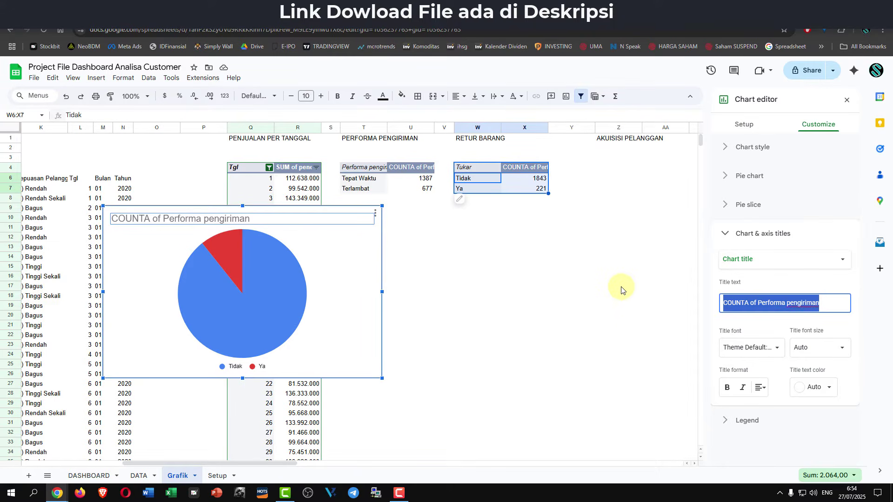
{"action": "type", "text": "Retur Barang"}
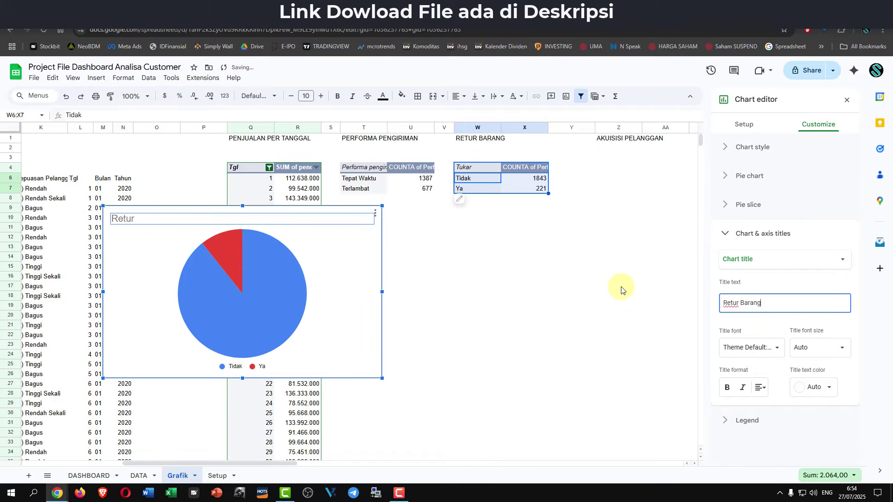
{"action": "left_click_drag", "start_coordinate": [348, 213], "coordinate": [604, 253]}
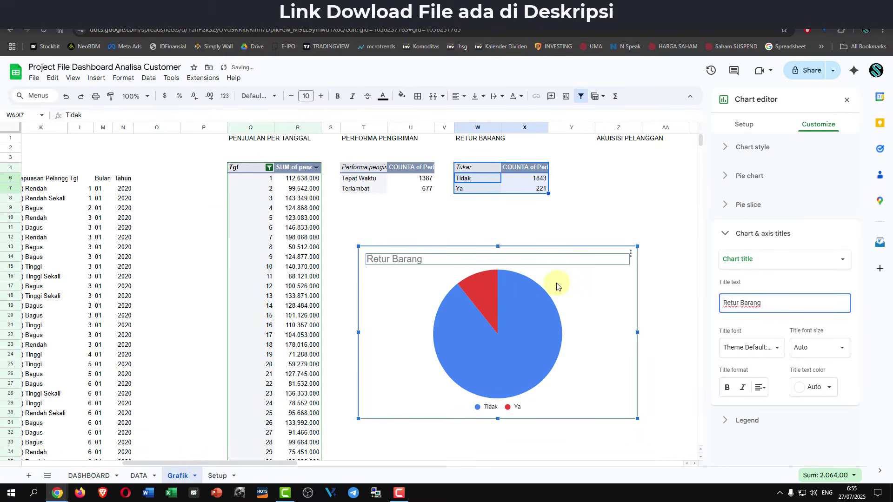
- Format the Retur Barang title at font size 18, centered, in dark gray
{"action": "left_click", "coordinate": [843, 349]}
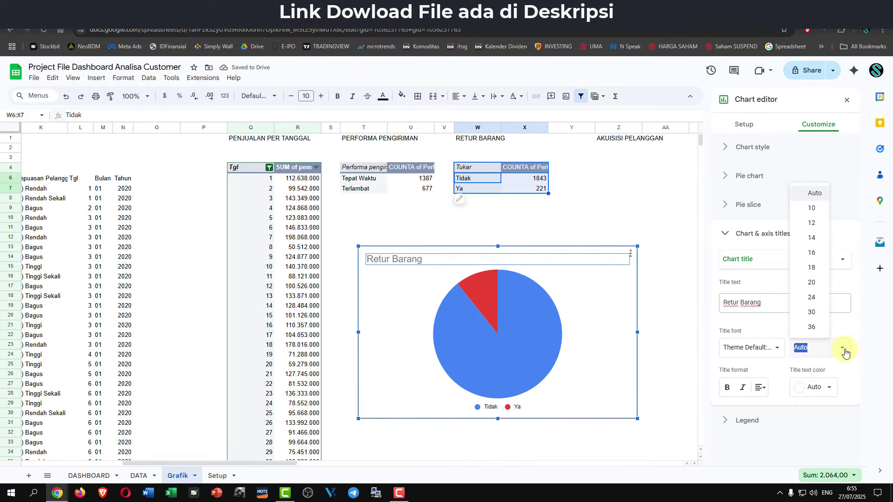
{"action": "left_click", "coordinate": [812, 268]}
{"action": "left_click", "coordinate": [761, 388]}
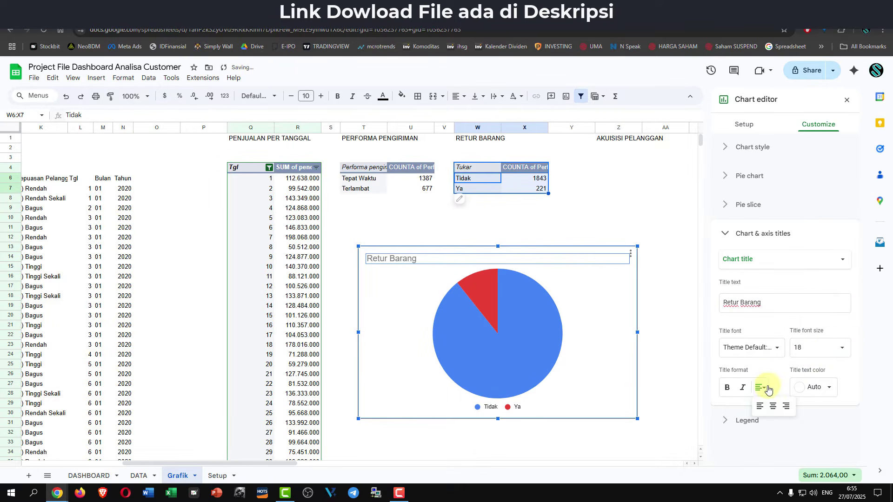
{"action": "left_click", "coordinate": [774, 410]}
{"action": "left_click", "coordinate": [817, 387]}
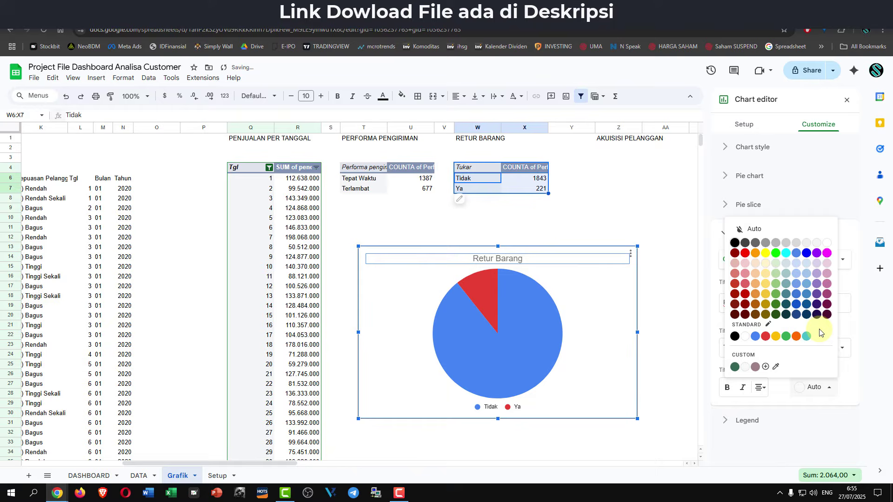
{"action": "left_click", "coordinate": [745, 244]}
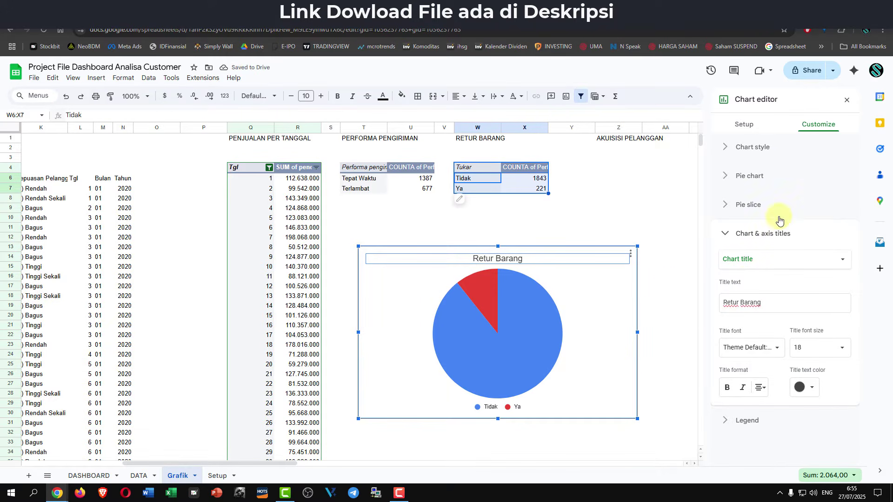
- Show percentages as slice labels and shrink the Retur Barang chart to about rows 13 to 26 and columns T to Y
{"action": "left_click", "coordinate": [754, 176]}
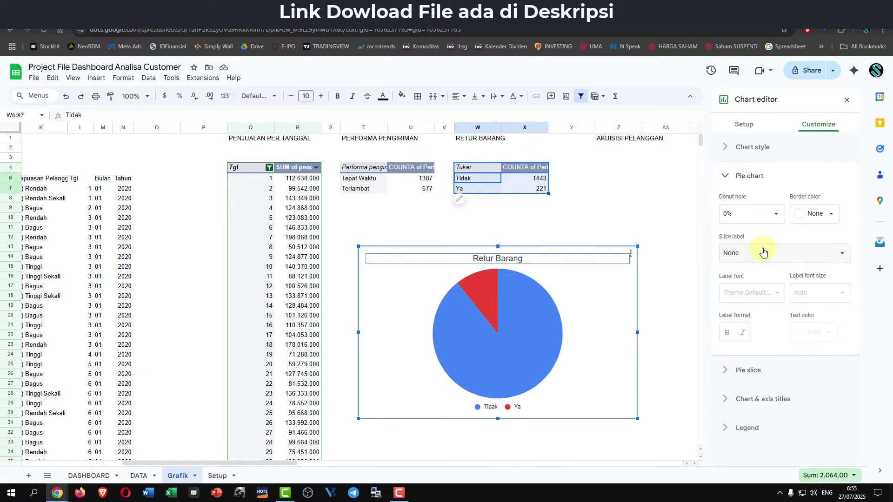
{"action": "left_click", "coordinate": [765, 254]}
{"action": "left_click", "coordinate": [760, 296]}
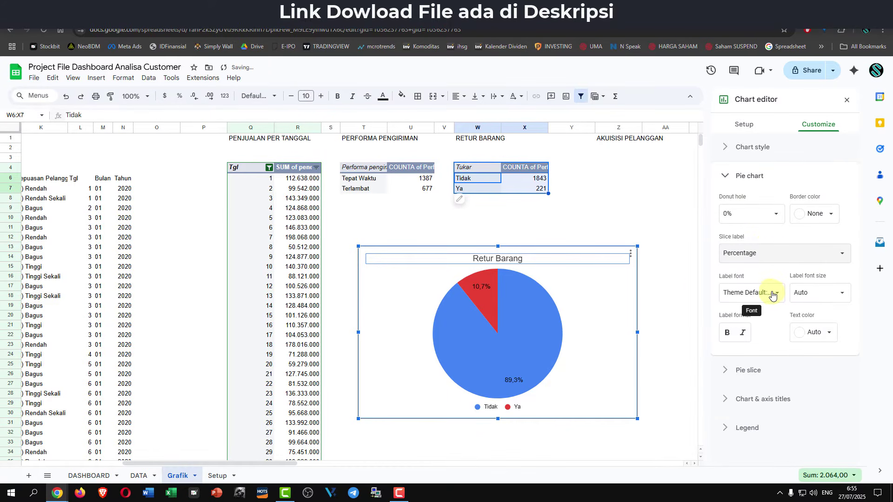
{"action": "left_click_drag", "start_coordinate": [637, 419], "coordinate": [578, 382]}
- Color the Ya slice with the custom mauve and the Tidak slice light red
{"action": "left_click", "coordinate": [466, 293]}
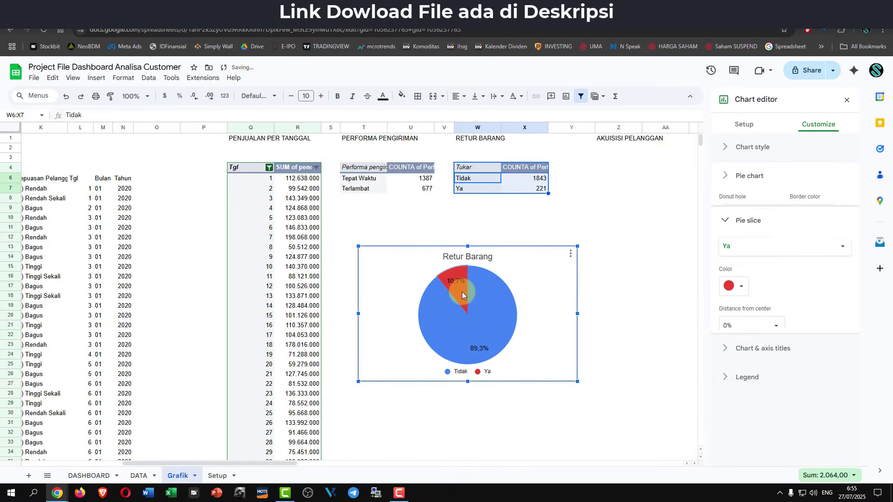
{"action": "left_click", "coordinate": [732, 270]}
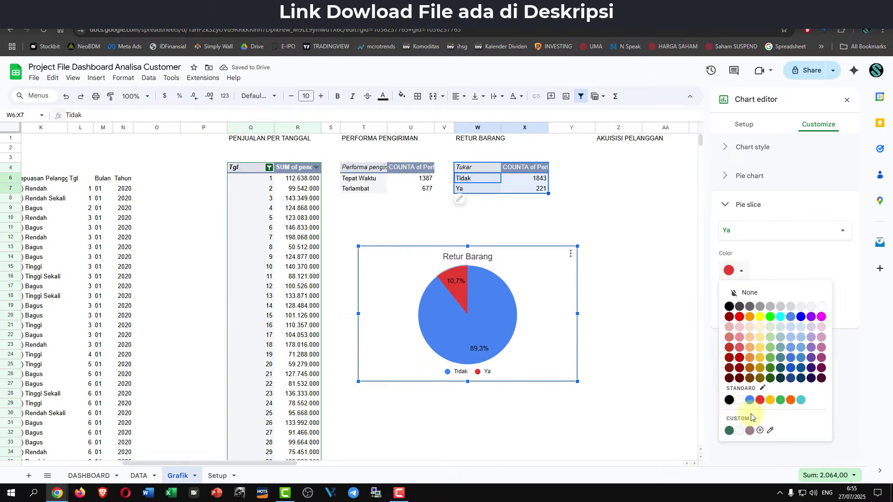
{"action": "left_click", "coordinate": [751, 430]}
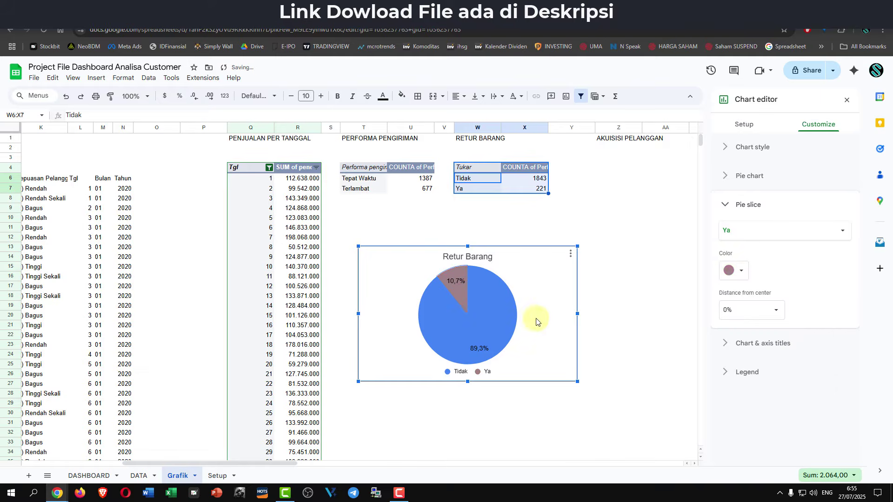
{"action": "left_click", "coordinate": [512, 309]}
{"action": "left_click", "coordinate": [741, 271]}
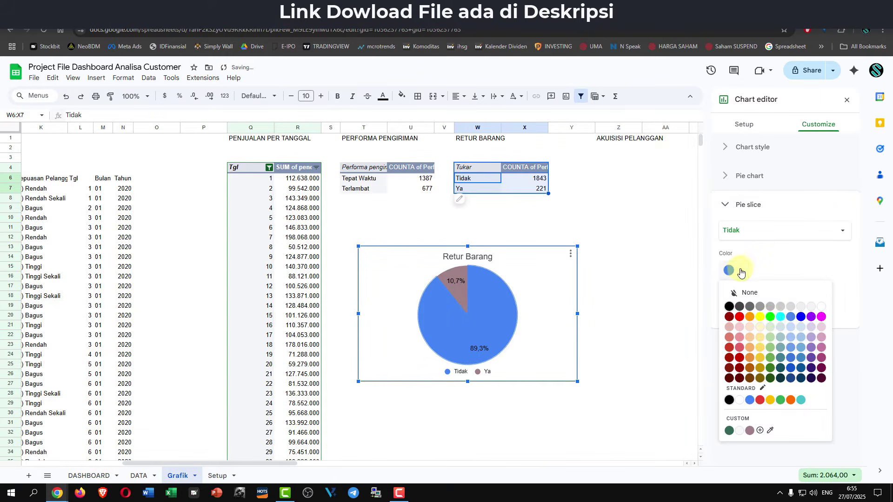
{"action": "left_click", "coordinate": [740, 337]}
{"action": "left_click", "coordinate": [617, 287]}
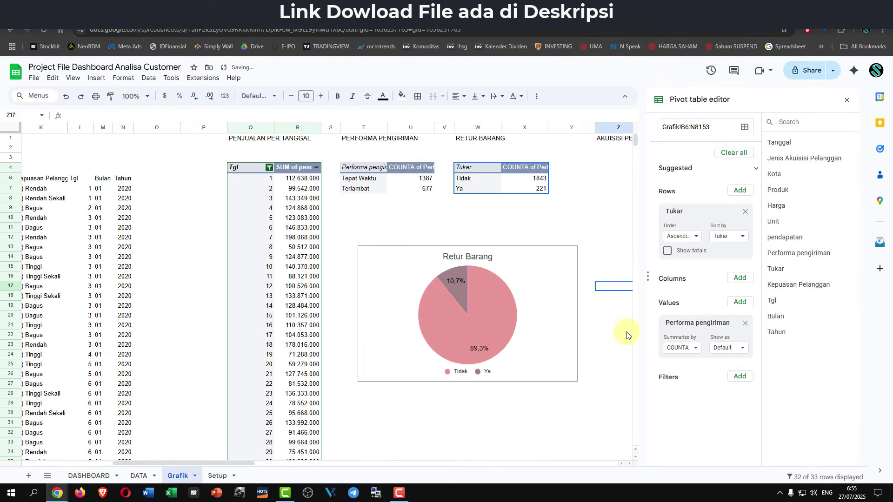
{"action": "left_click", "coordinate": [573, 358]}
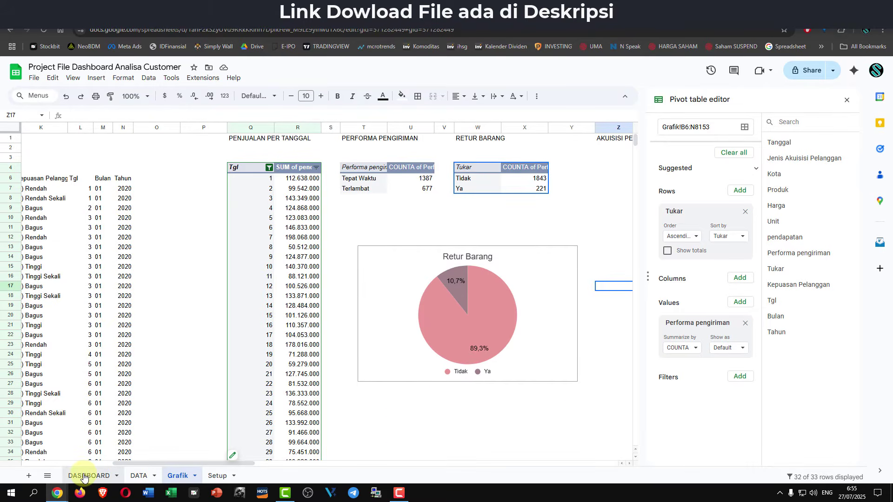
- Paste the Retur Barang chart on the DASHBOARD sheet beside Performa Pengiriman and shrink it to about rows 20 to 32, columns I to L
{"action": "left_click", "coordinate": [89, 475]}
{"action": "left_click", "coordinate": [549, 382]}
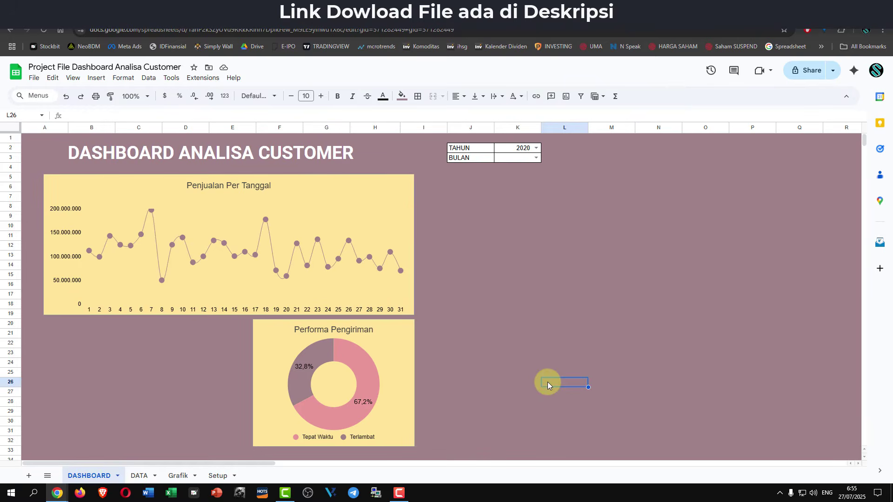
{"action": "key", "text": "ctrl+v"}
{"action": "left_click_drag", "start_coordinate": [601, 358], "coordinate": [475, 291]}
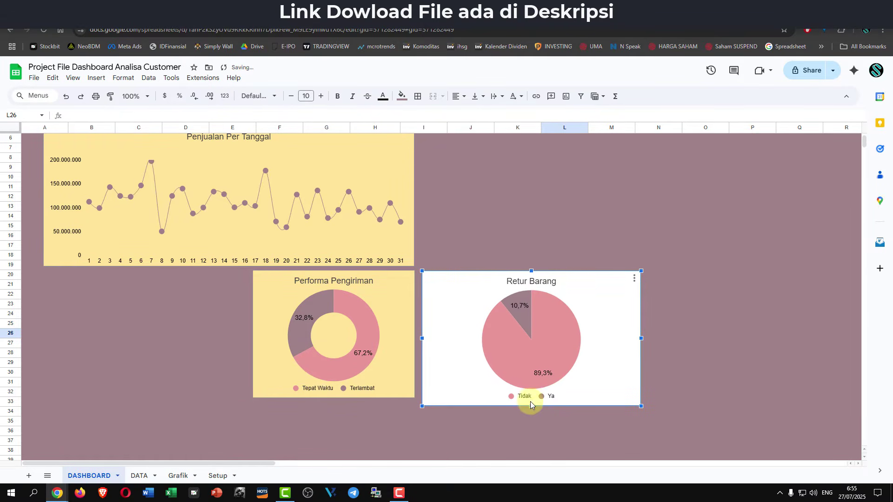
{"action": "left_click_drag", "start_coordinate": [531, 407], "coordinate": [530, 399]}
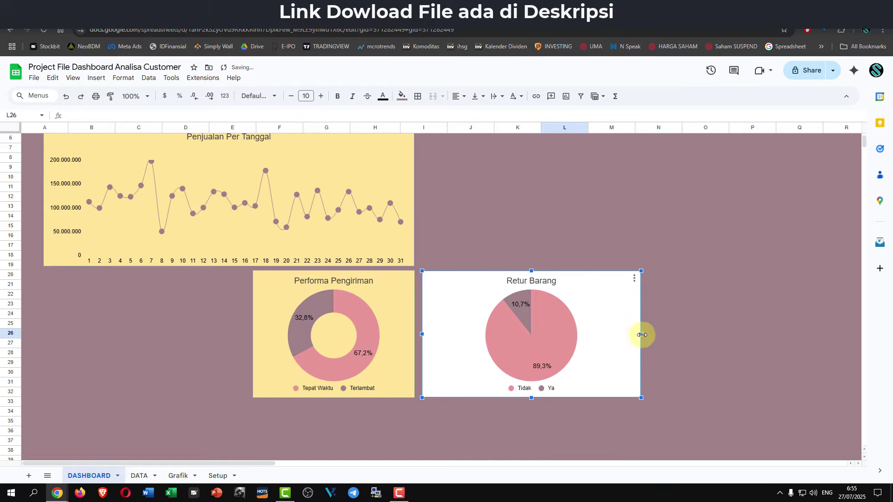
{"action": "left_click_drag", "start_coordinate": [642, 334], "coordinate": [572, 333]}
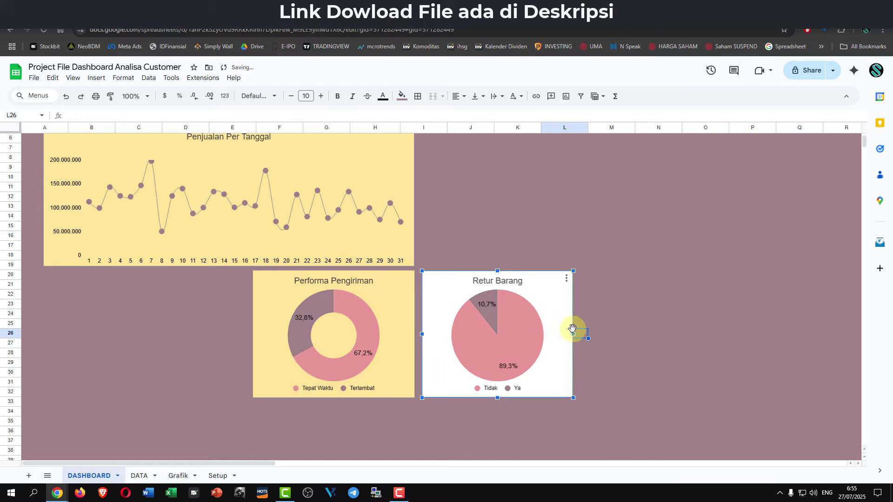
- Set the background of the dashboard's Retur Barang chart to the same light yellow as the other charts
{"action": "left_click", "coordinate": [565, 278]}
{"action": "left_click", "coordinate": [591, 291]}
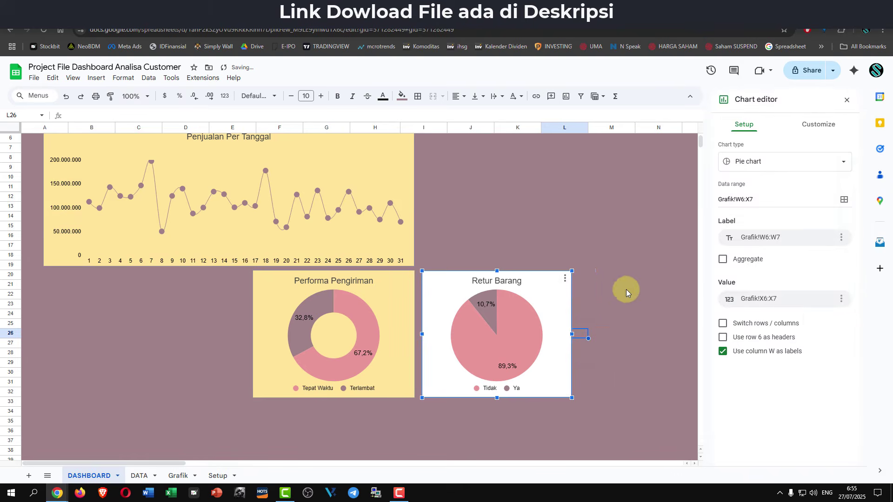
{"action": "left_click", "coordinate": [819, 133]}
{"action": "left_click", "coordinate": [784, 146]}
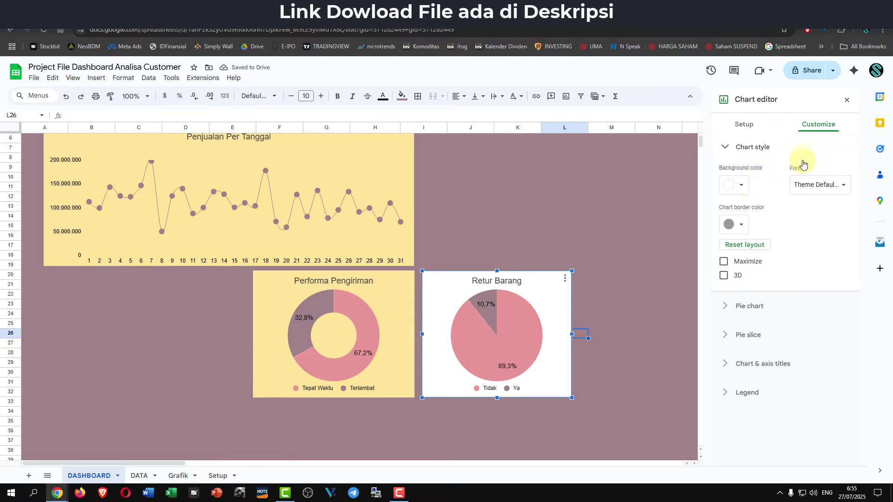
{"action": "left_click", "coordinate": [741, 186]}
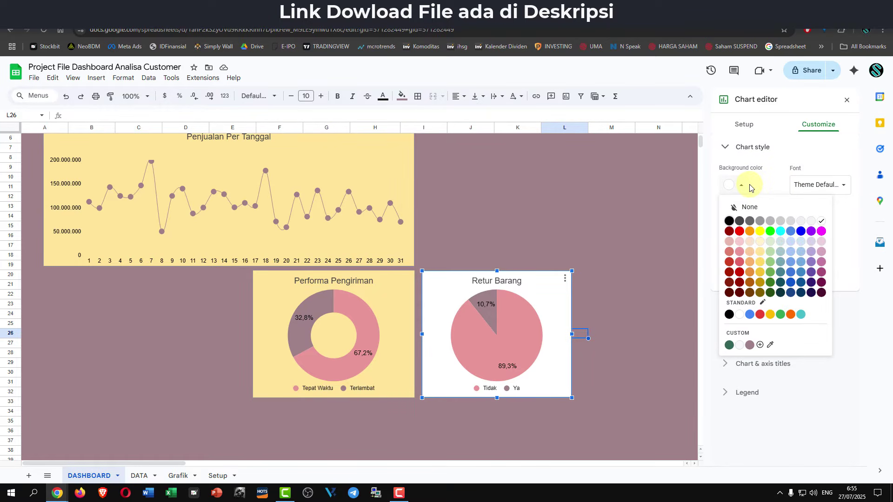
{"action": "left_click", "coordinate": [760, 251]}
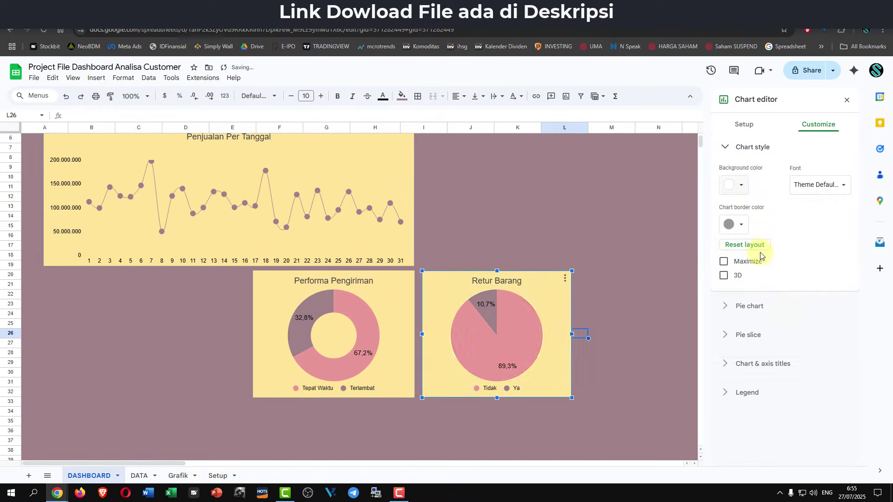
{"action": "left_click", "coordinate": [644, 260]}
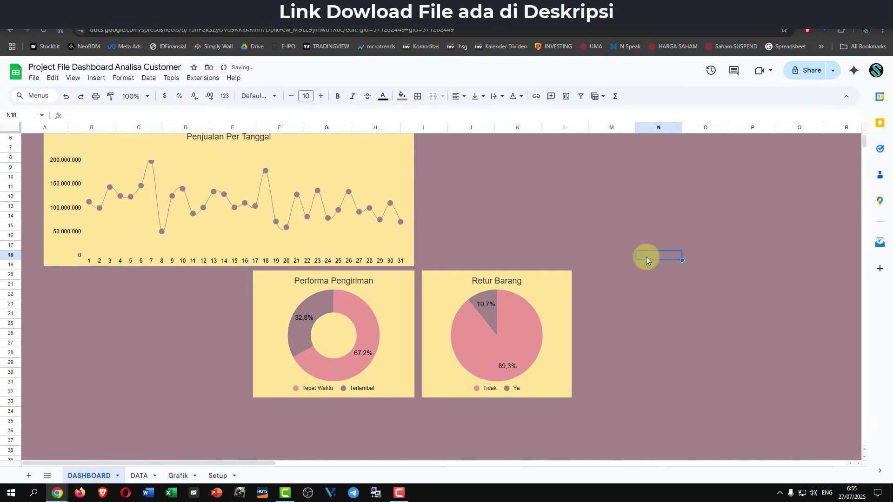
- Delete the original Retur Barang chart from the Grafik sheet
{"action": "left_click", "coordinate": [179, 476]}
{"action": "left_click", "coordinate": [551, 258]}
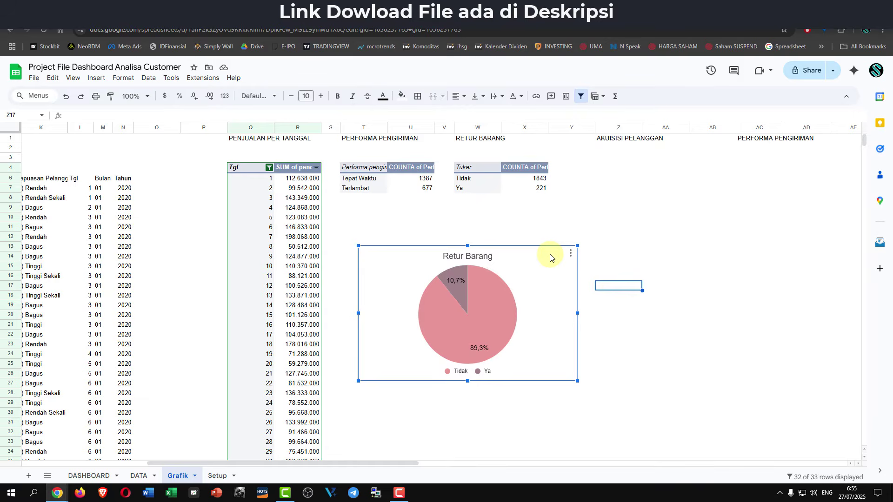
{"action": "key", "text": "Delete"}
- Copy the Tukar pivot table under RETUR BARANG to cell Z4 under the AKUISISI PELANGGAN heading
{"action": "left_click", "coordinate": [610, 160]}
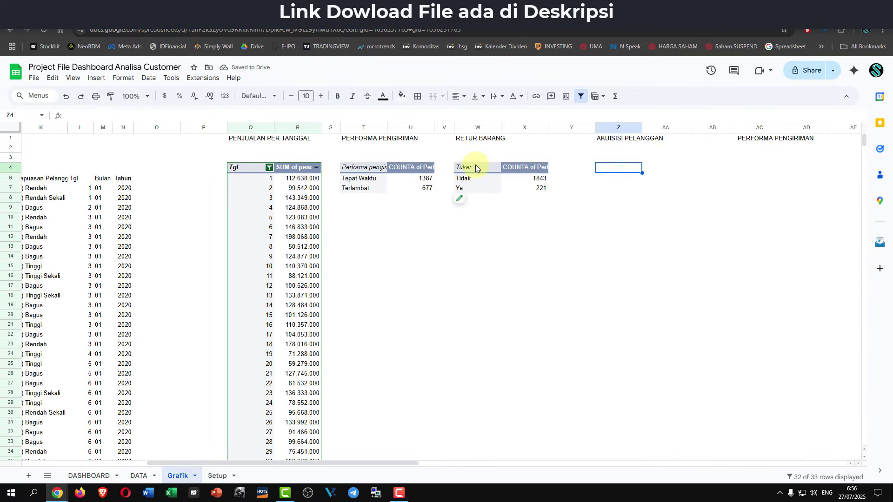
{"action": "left_click_drag", "start_coordinate": [476, 166], "coordinate": [534, 184]}
{"action": "left_click_drag", "start_coordinate": [487, 165], "coordinate": [540, 189]}
{"action": "key", "text": "ctrl+c"}
{"action": "left_click", "coordinate": [611, 159]}
{"action": "left_click", "coordinate": [611, 171]}
{"action": "key", "text": "ctrl+v"}
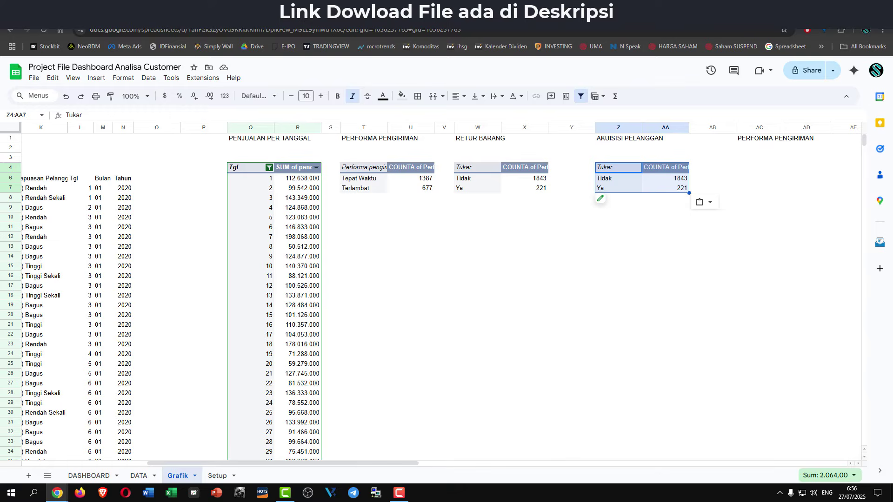
- Change the copied pivot table to rows by Jenis Akuisisi Pelanggan without totals, with the COUNTA of Jenis Akuisisi Pelanggan as values
{"action": "left_click", "coordinate": [613, 180]}
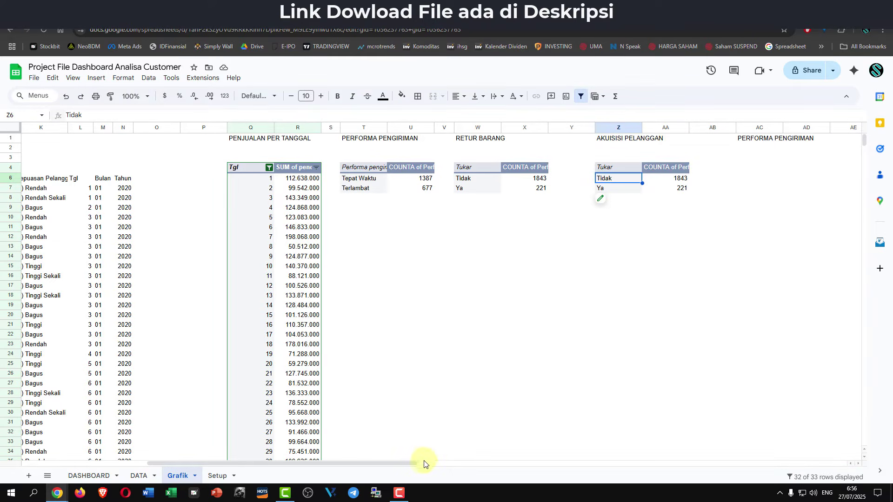
{"action": "left_click", "coordinate": [612, 202]}
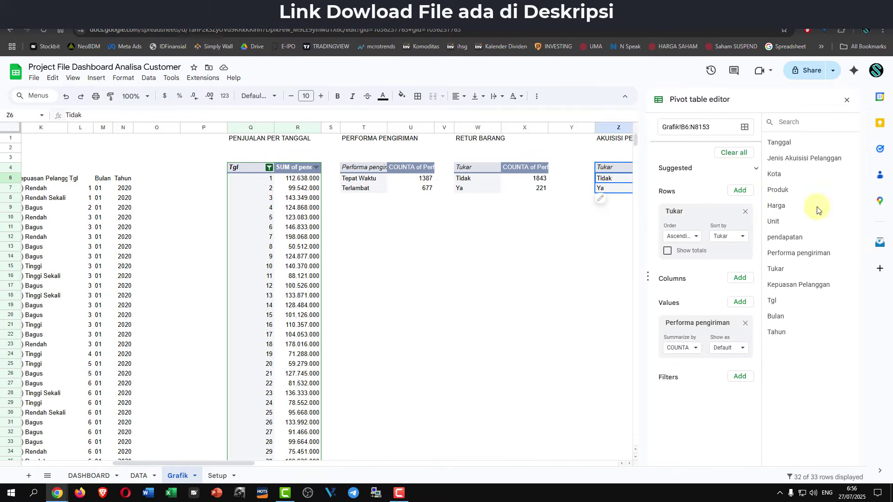
{"action": "left_click_drag", "start_coordinate": [234, 466], "coordinate": [259, 467]}
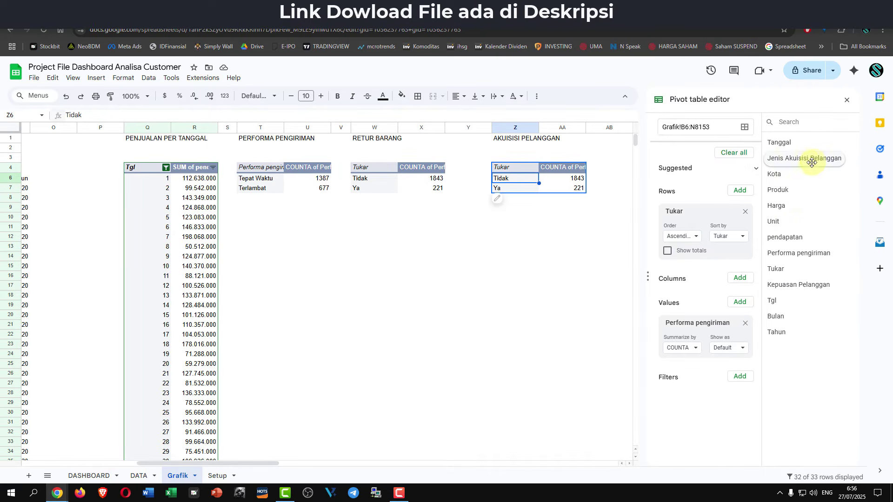
{"action": "left_click_drag", "start_coordinate": [807, 161], "coordinate": [700, 224]}
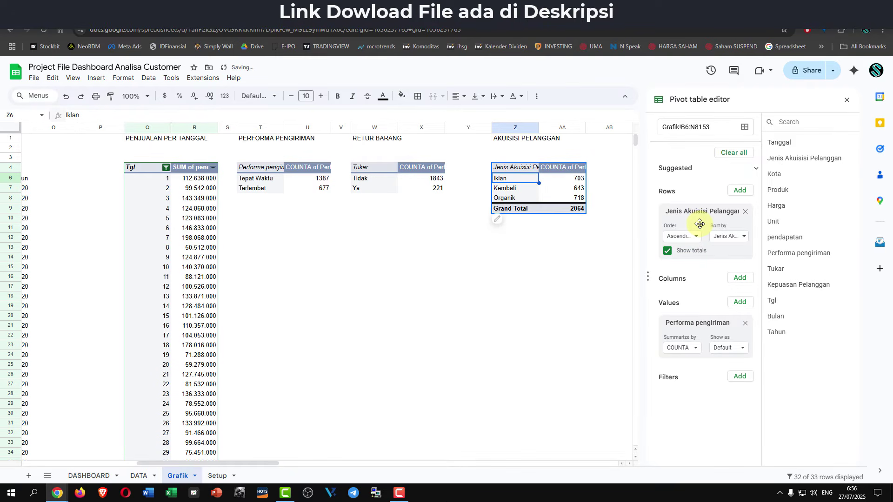
{"action": "left_click", "coordinate": [667, 251]}
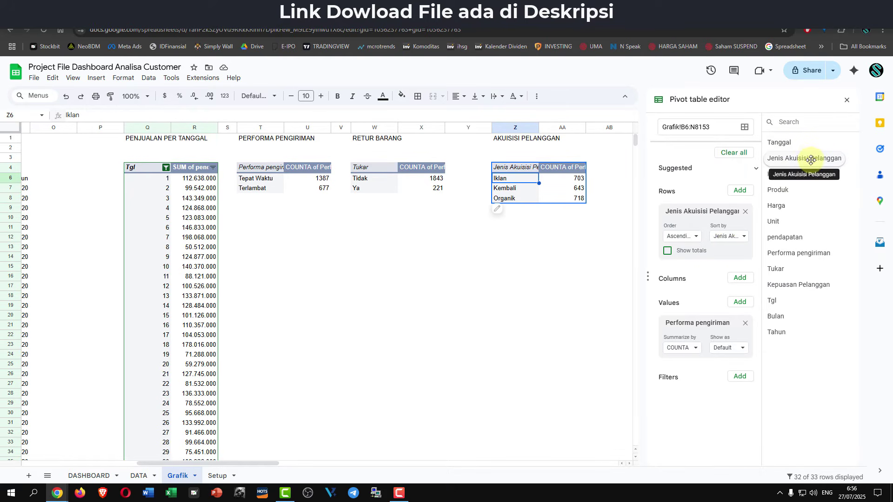
{"action": "left_click_drag", "start_coordinate": [800, 161], "coordinate": [713, 328]}
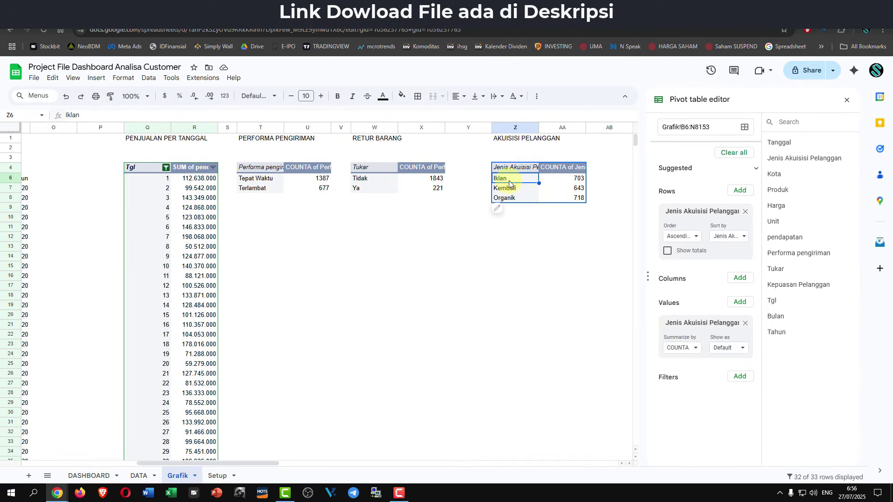
- Insert a chart from the acquisition pivot range Z6:AA8 and open its chart type choices
{"action": "left_click_drag", "start_coordinate": [509, 184], "coordinate": [584, 201]}
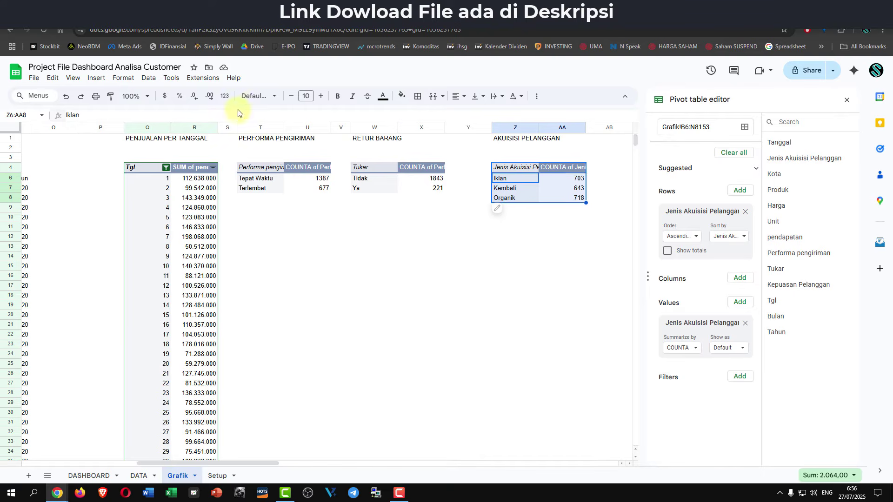
{"action": "left_click", "coordinate": [96, 78]}
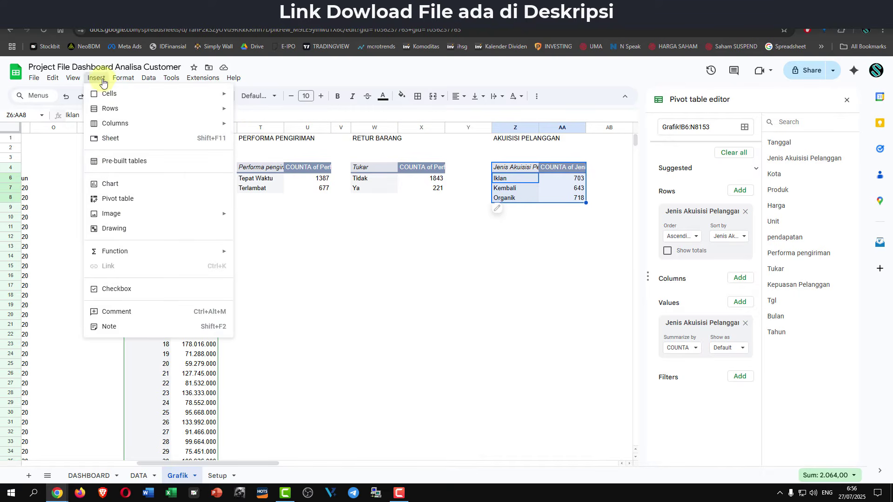
{"action": "left_click", "coordinate": [122, 184]}
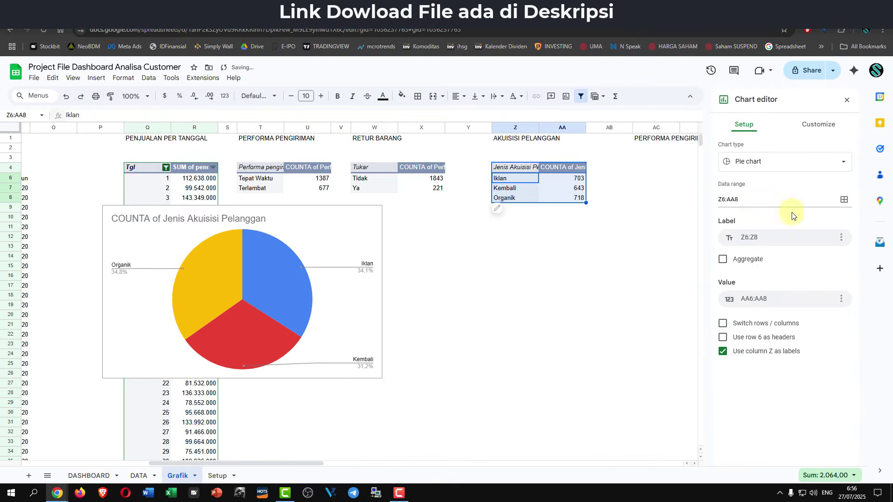
{"action": "left_click", "coordinate": [792, 164]}
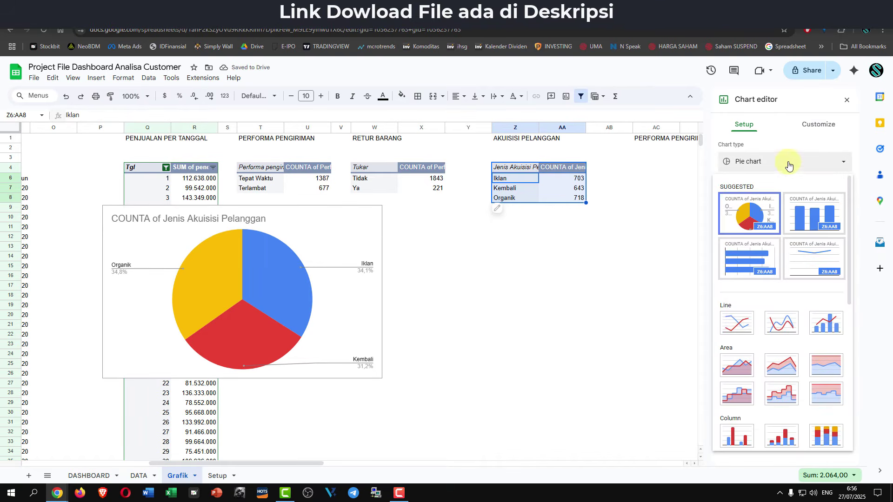
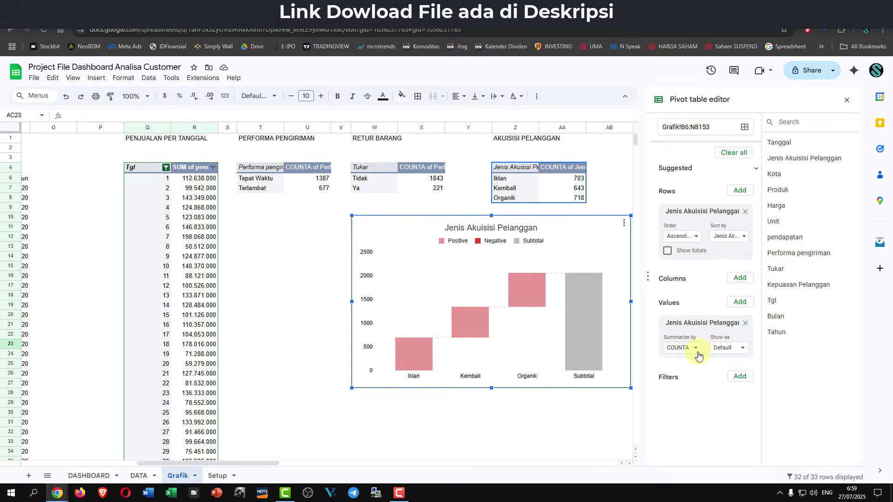
- Turn on data labels for the series of the Jenis Akuisisi Pelanggan waterfall chart
{"action": "left_click", "coordinate": [847, 100]}
{"action": "mouse_move", "coordinate": [539, 282]}
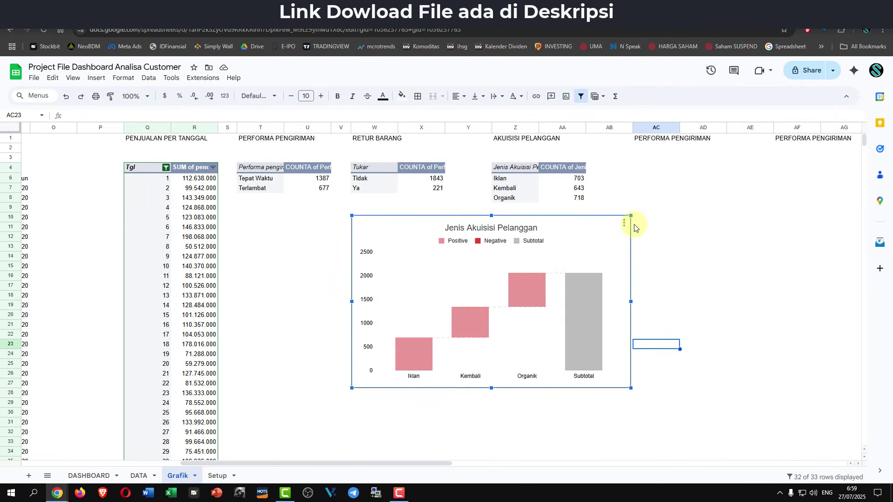
{"action": "left_click", "coordinate": [624, 223]}
{"action": "left_click", "coordinate": [656, 236]}
{"action": "left_click", "coordinate": [523, 297]}
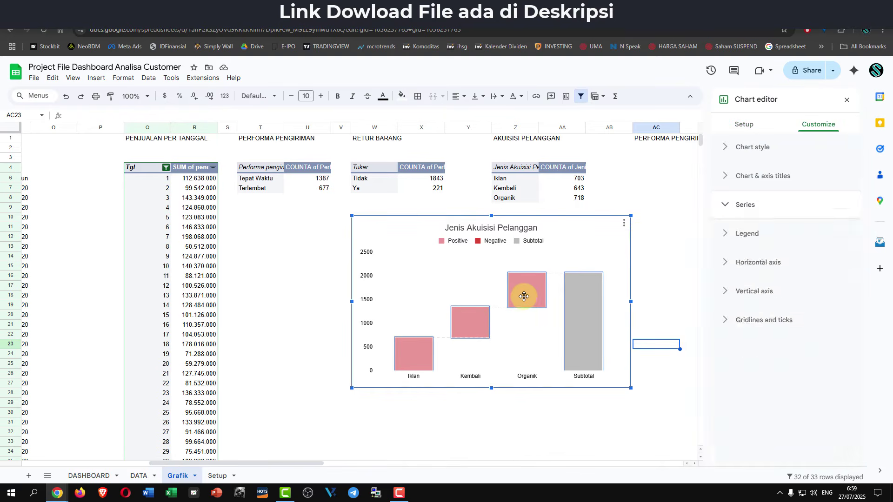
{"action": "scroll", "coordinate": [791, 359], "scroll_direction": "down", "scroll_amount": 3}
{"action": "scroll", "coordinate": [832, 369], "scroll_direction": "down", "scroll_amount": 3}
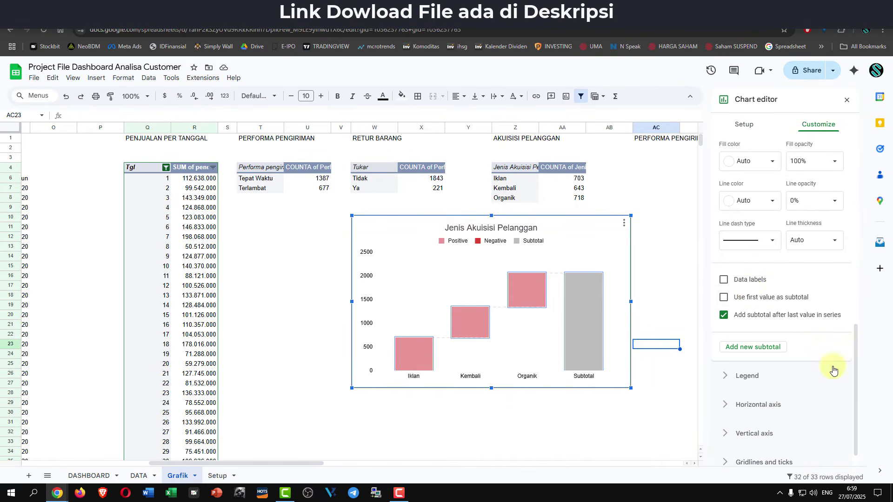
{"action": "left_click", "coordinate": [724, 280]}
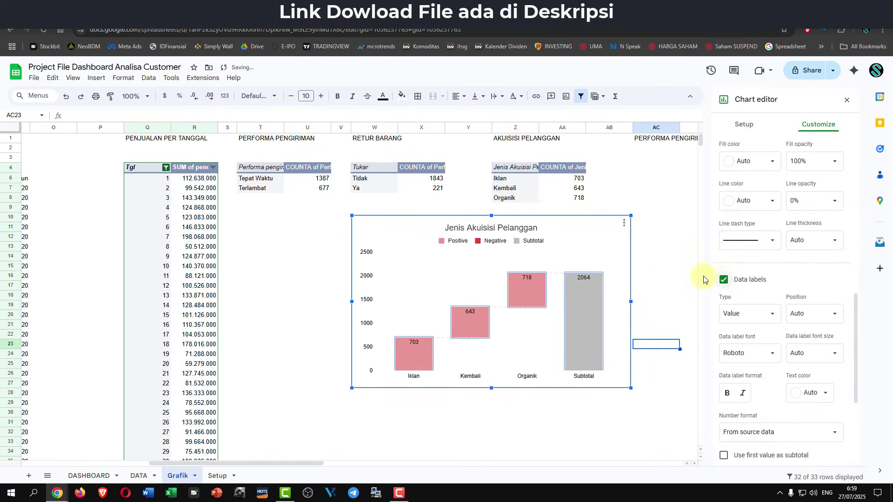
{"action": "left_click", "coordinate": [665, 277]}
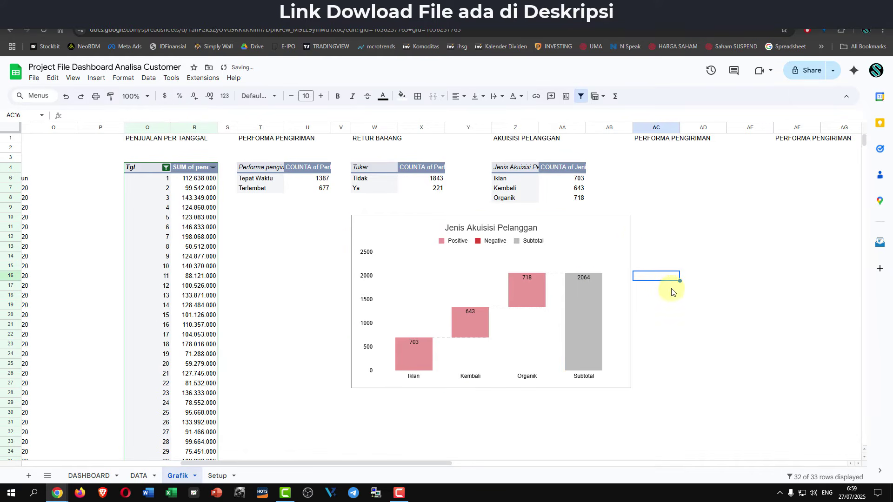
- Set the background color of the Jenis Akuisisi Pelanggan waterfall chart to light yellow
{"action": "left_click", "coordinate": [625, 231]}
{"action": "left_click", "coordinate": [624, 223]}
{"action": "left_click", "coordinate": [643, 246]}
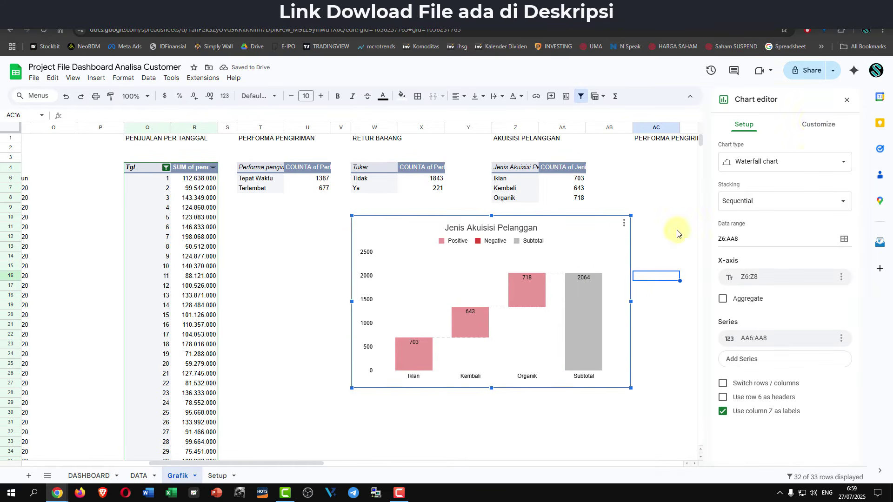
{"action": "left_click", "coordinate": [820, 125]}
{"action": "left_click", "coordinate": [759, 148]}
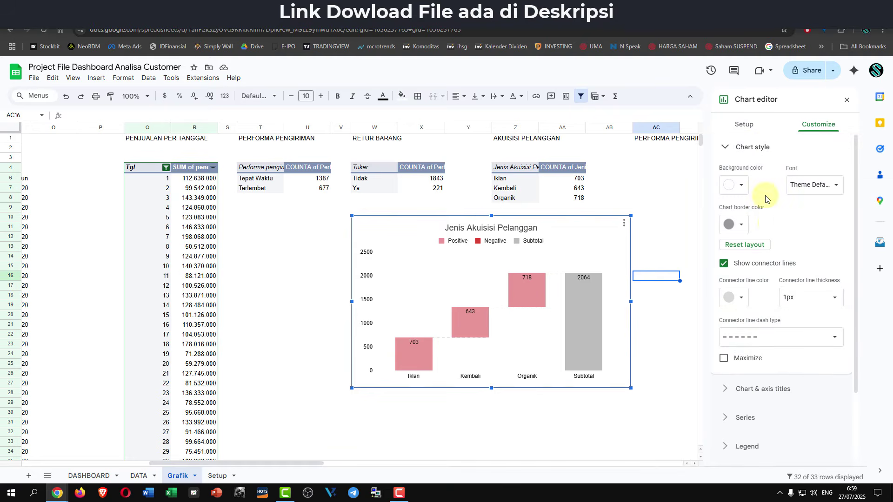
{"action": "left_click", "coordinate": [743, 185]}
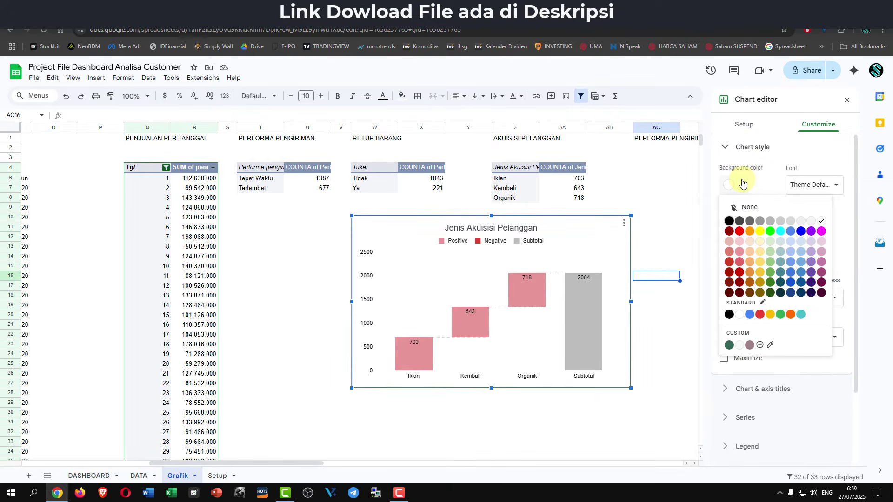
{"action": "left_click", "coordinate": [761, 253]}
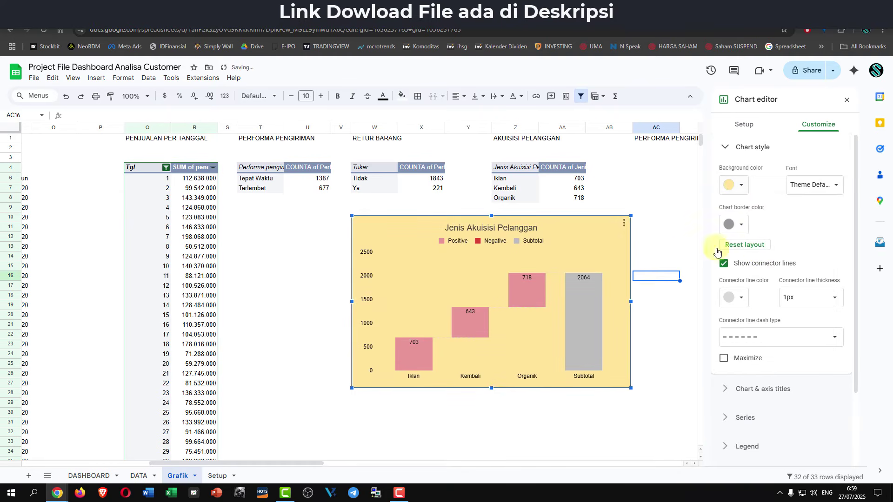
{"action": "left_click", "coordinate": [661, 247]}
- Set the title text color of the Jenis Akuisisi Pelanggan waterfall chart to dark gray and lower the plot area's upper edge slightly
{"action": "left_click", "coordinate": [525, 231]}
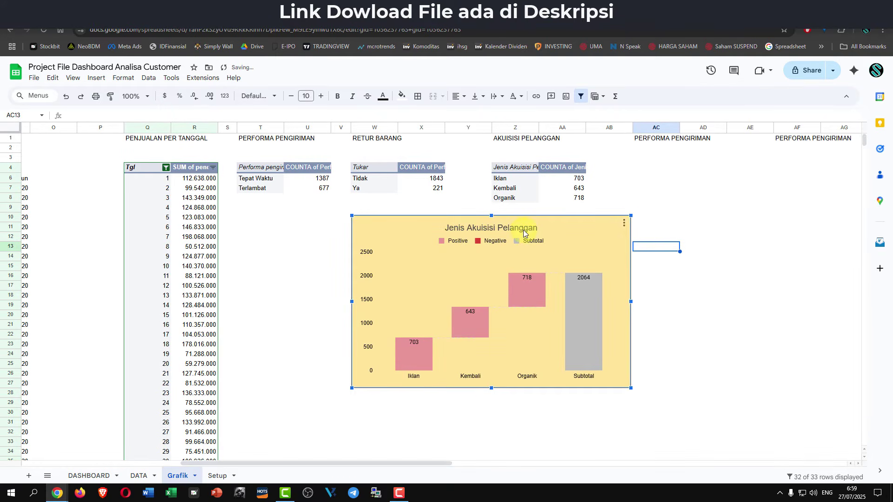
{"action": "double_click", "coordinate": [523, 230]}
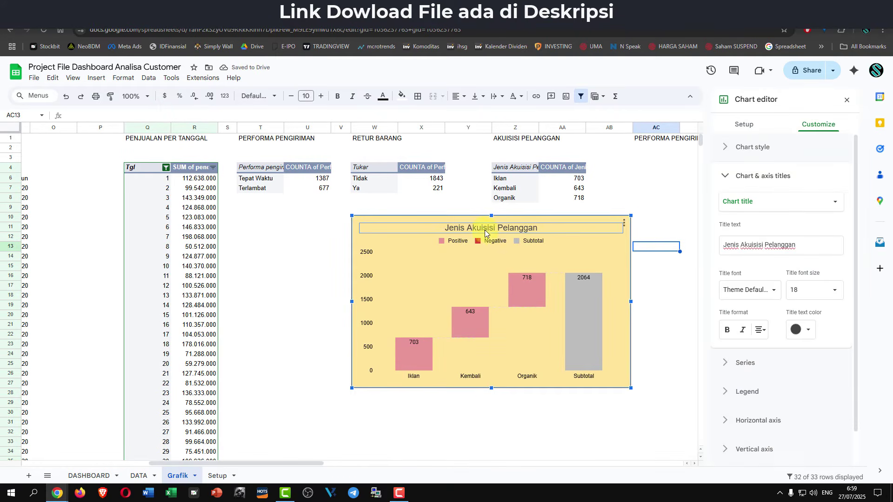
{"action": "left_click", "coordinate": [809, 332]}
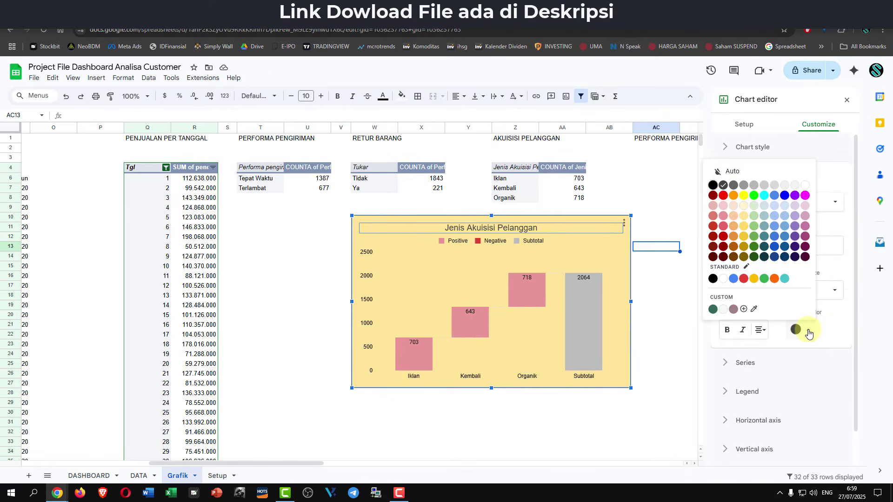
{"action": "left_click", "coordinate": [723, 186]}
{"action": "left_click", "coordinate": [649, 267]}
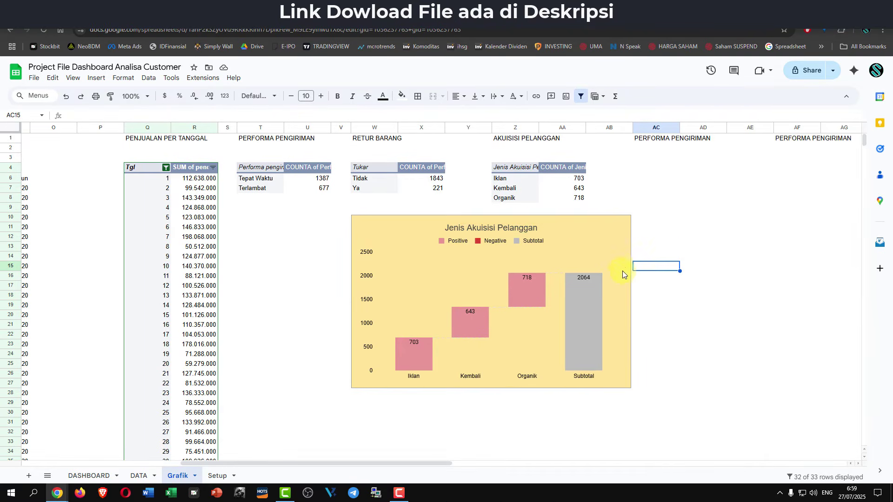
{"action": "double_click", "coordinate": [542, 253]}
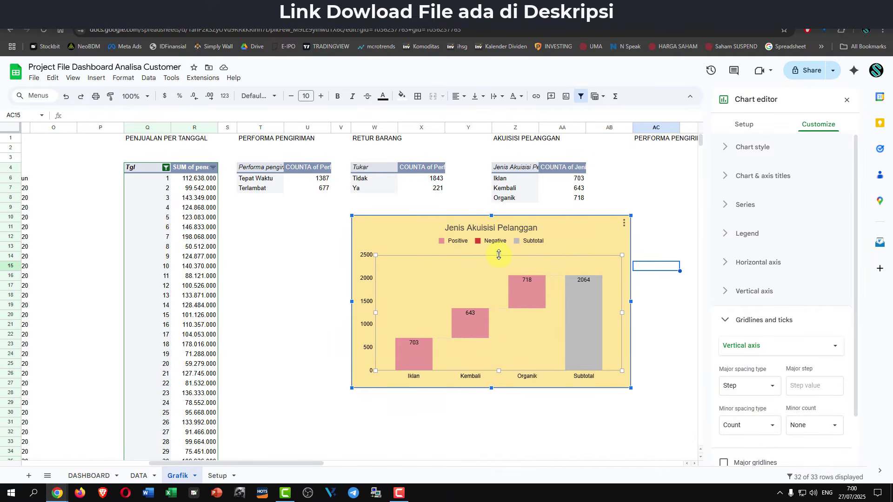
- Copy the Jenis Akuisisi Pelanggan waterfall chart from the Grafik sheet to cell N28 of the DASHBOARD sheet
{"action": "left_click", "coordinate": [645, 325]}
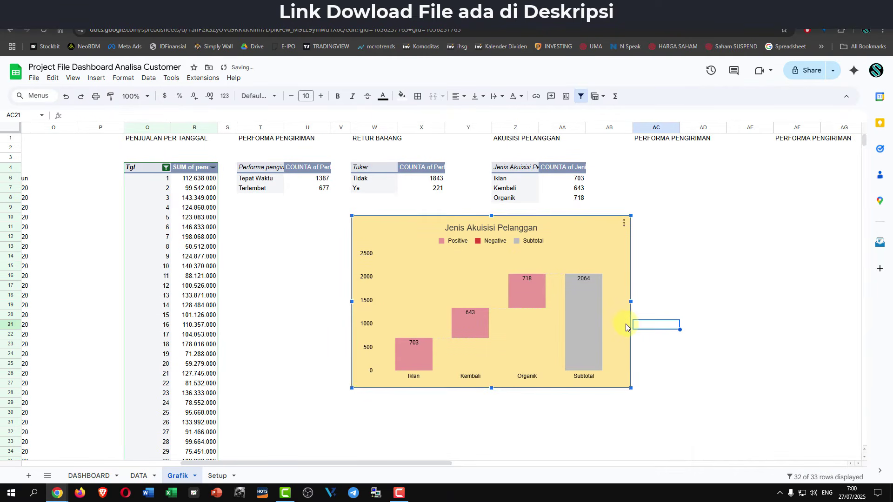
{"action": "left_click", "coordinate": [82, 476]}
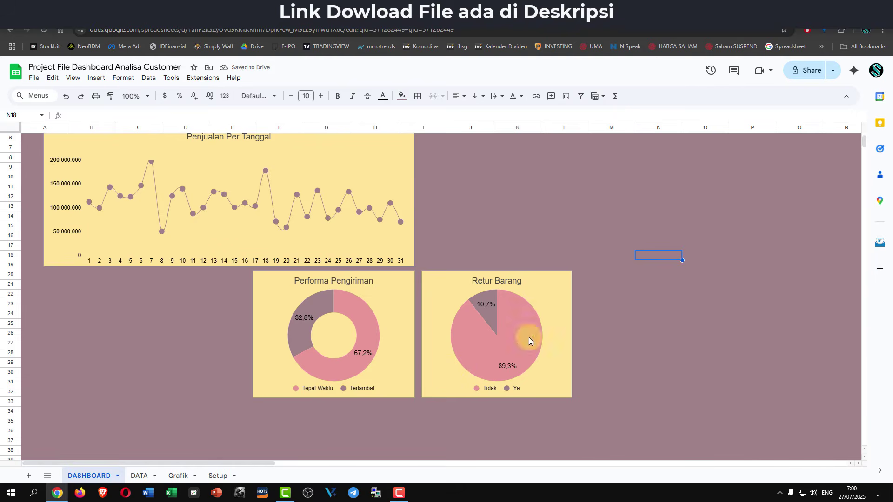
{"action": "left_click", "coordinate": [676, 354]}
{"action": "key", "text": "ctrl+v"}
{"action": "scroll", "coordinate": [666, 353], "scroll_direction": "down", "scroll_amount": 2}
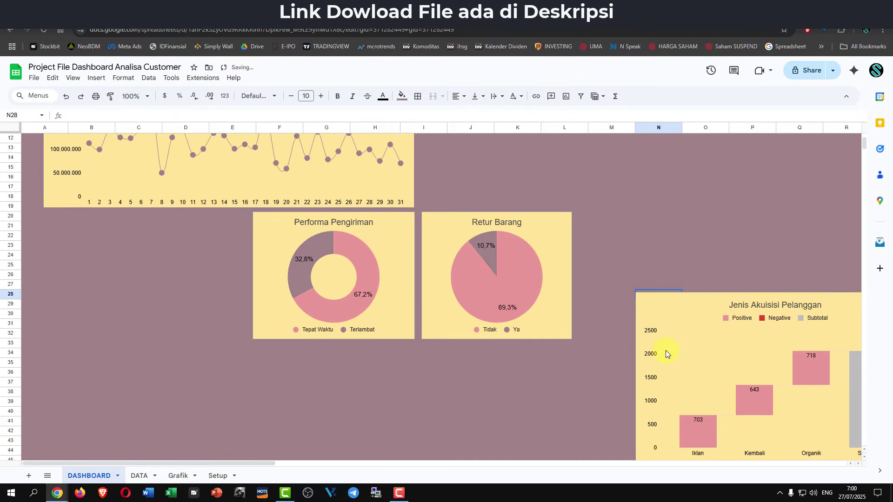
- Place the Jenis Akuisisi Pelanggan chart beside the Retur Barang chart, match its height to that chart and make it narrower
{"action": "left_click_drag", "start_coordinate": [706, 306], "coordinate": [645, 226]}
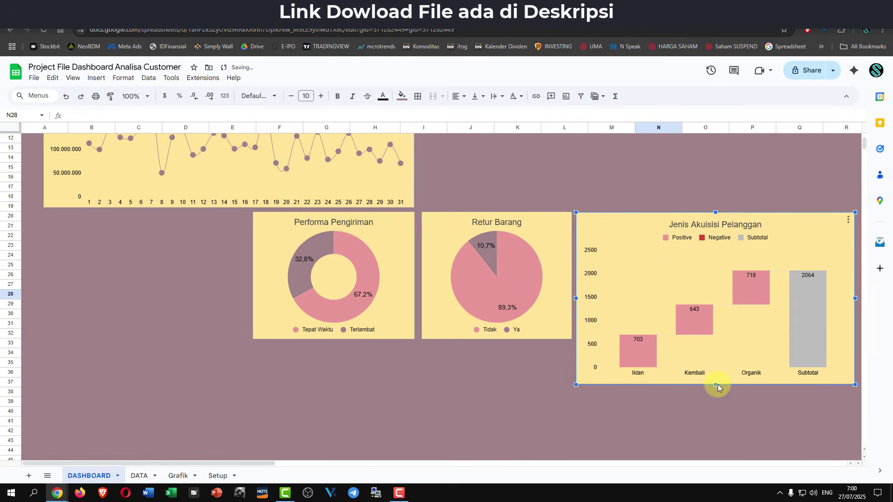
{"action": "left_click_drag", "start_coordinate": [716, 385], "coordinate": [715, 338]}
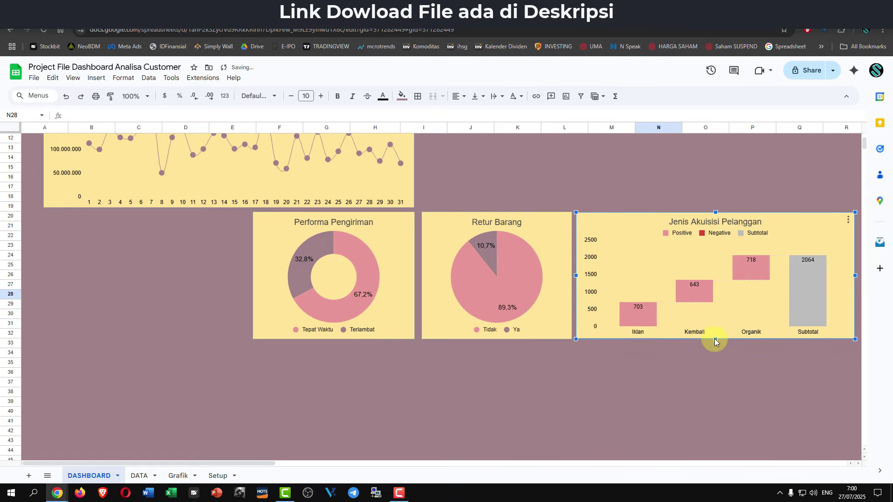
{"action": "left_click_drag", "start_coordinate": [854, 276], "coordinate": [812, 270]}
{"action": "left_click", "coordinate": [761, 189]}
{"action": "scroll", "coordinate": [593, 323], "scroll_direction": "up", "scroll_amount": 4}
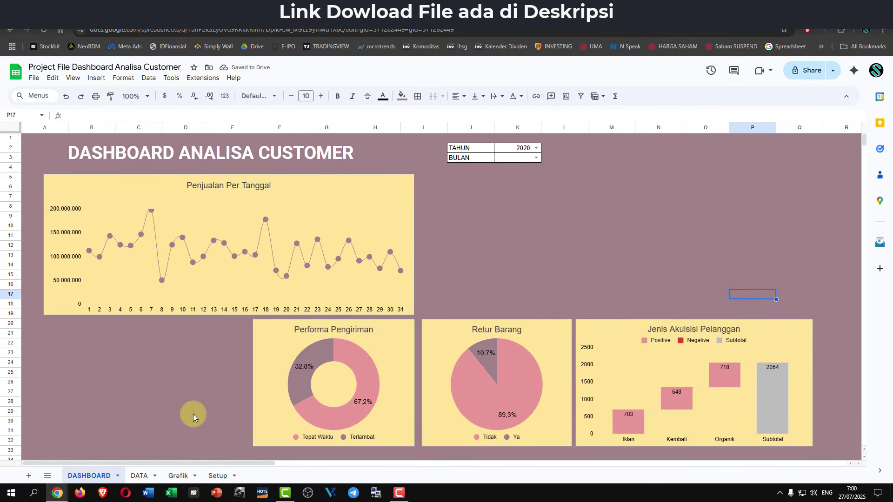
- Delete the original Jenis Akuisisi Pelanggan waterfall chart from the Grafik sheet
{"action": "left_click", "coordinate": [179, 476]}
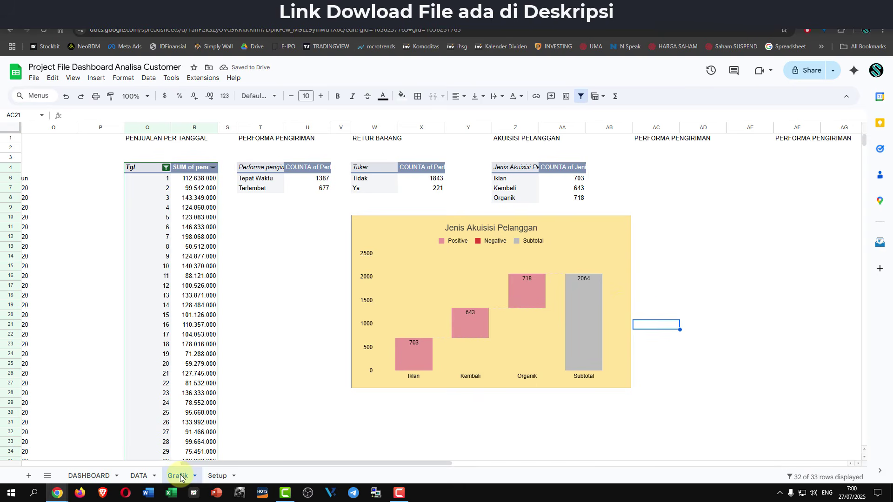
{"action": "left_click", "coordinate": [626, 230]}
{"action": "key", "text": "Delete"}
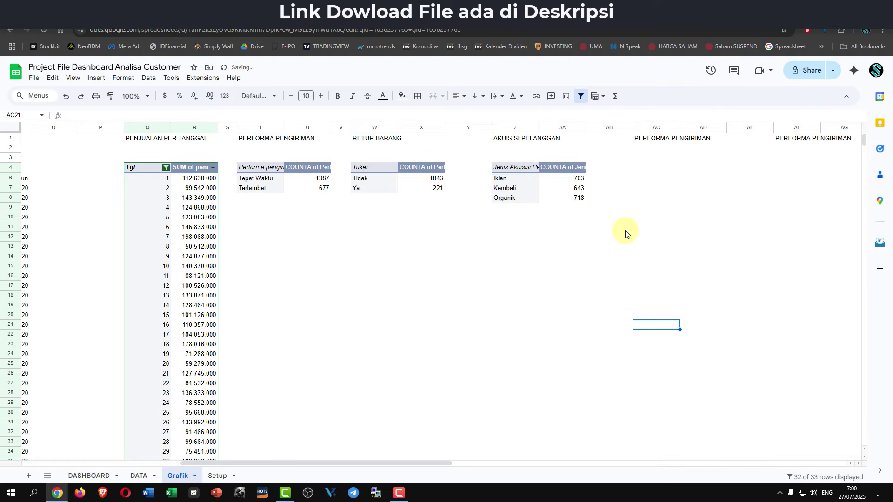
- Change the PERFORMA PENGIRIMAN heading in cell AC1 to KEPUASAN PELANGGAN
{"action": "left_click", "coordinate": [656, 149]}
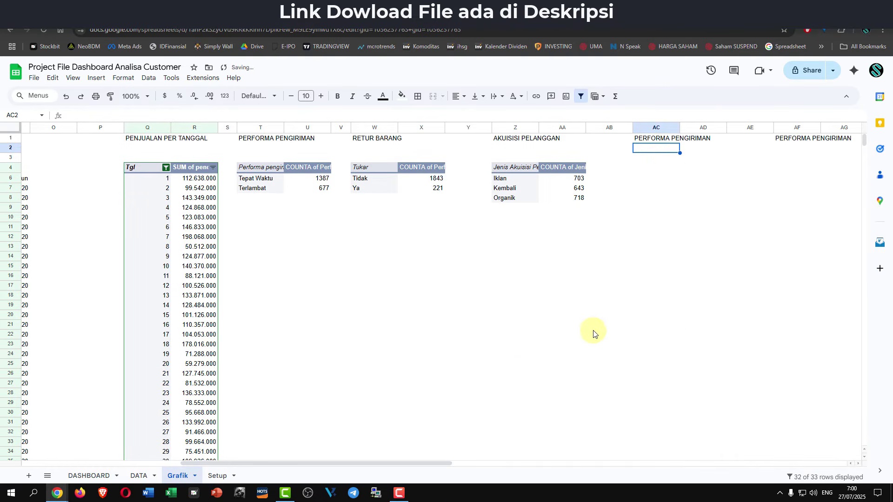
{"action": "left_click_drag", "start_coordinate": [407, 462], "coordinate": [439, 471]}
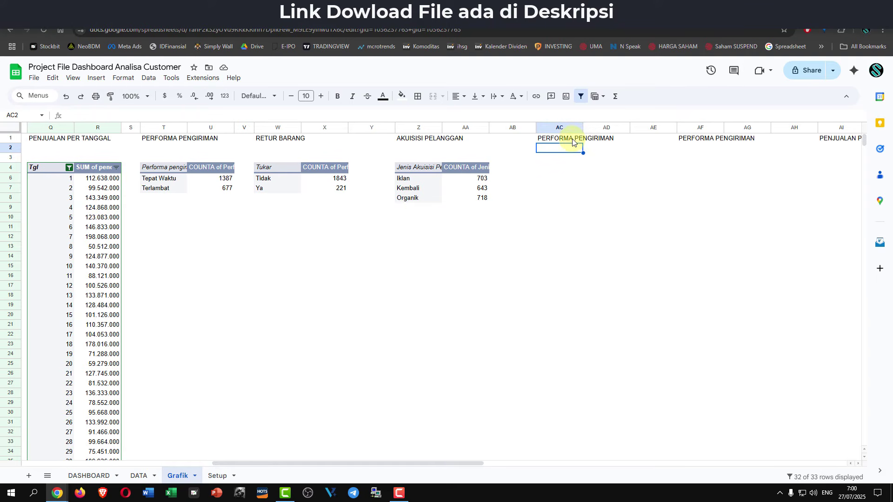
{"action": "left_click", "coordinate": [165, 138]}
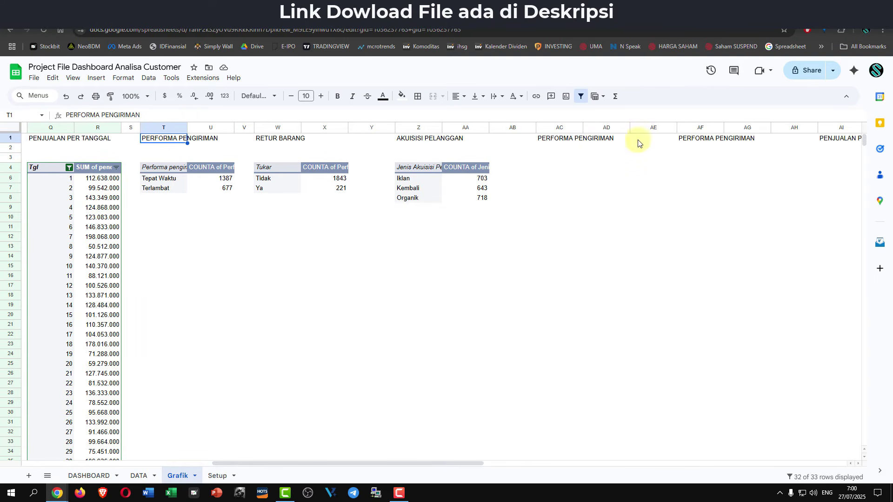
{"action": "left_click", "coordinate": [564, 140]}
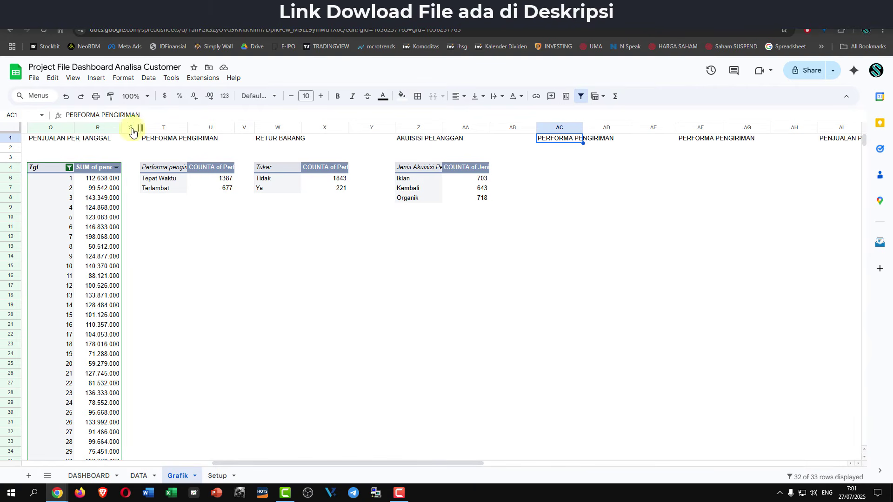
{"action": "double_click", "coordinate": [85, 116]}
{"action": "left_click_drag", "start_coordinate": [84, 115], "coordinate": [160, 116]}
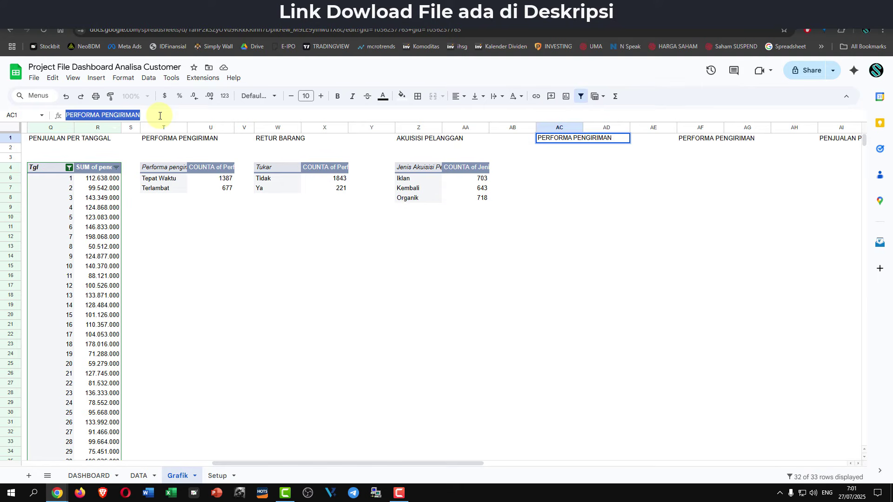
{"action": "type", "text": "K"}
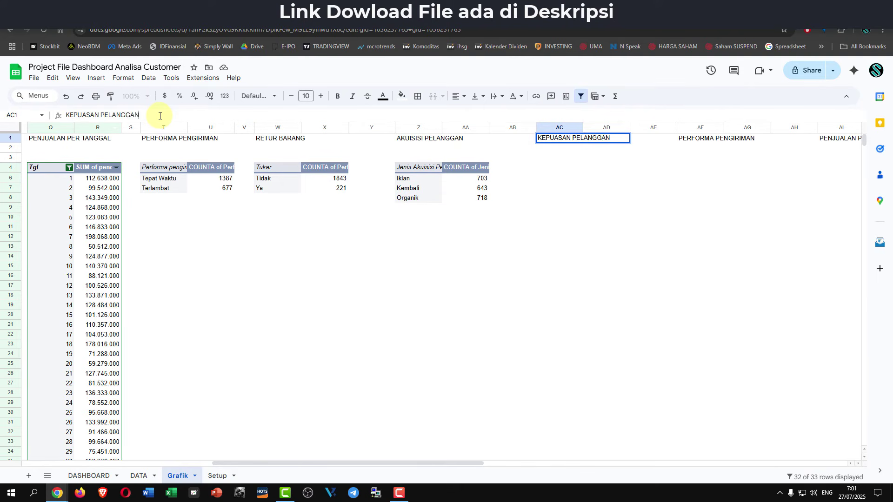
{"action": "type", "text": "EPUASAN PELANGGAN"}
{"action": "key", "text": "Return"}
- Copy the Akuisisi Pelanggan pivot table to cell AC4 below the KEPUASAN PELANGGAN heading
{"action": "left_click_drag", "start_coordinate": [418, 169], "coordinate": [473, 201]}
{"action": "key", "text": "ctrl+c"}
{"action": "left_click", "coordinate": [561, 169]}
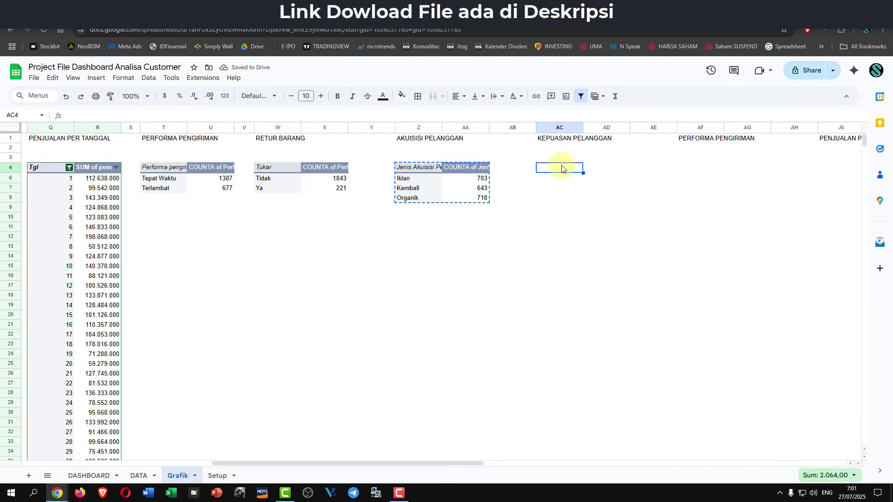
{"action": "key", "text": "ctrl+v"}
{"action": "left_click", "coordinate": [561, 188]}
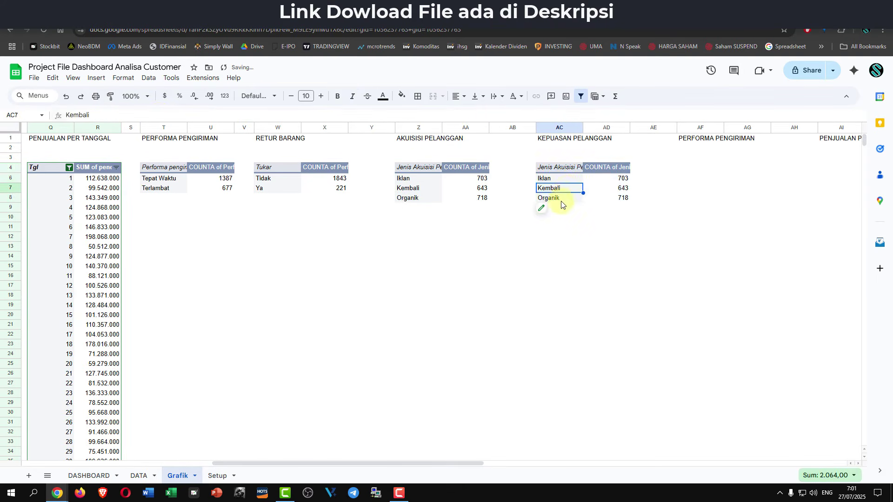
- Change the copied pivot table to rows by Kepuasan Pelanggan without totals, with the COUNTA of Kepuasan Pelanggan as values
{"action": "left_click", "coordinate": [541, 208]}
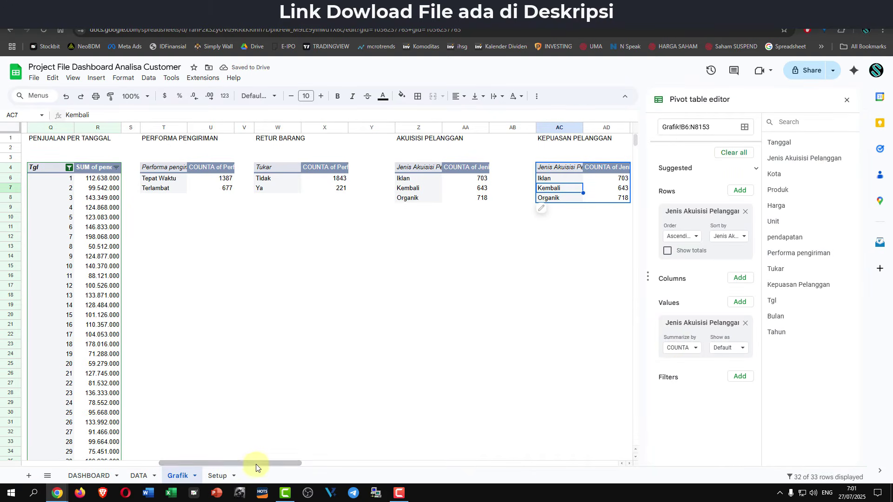
{"action": "left_click_drag", "start_coordinate": [255, 464], "coordinate": [275, 464]}
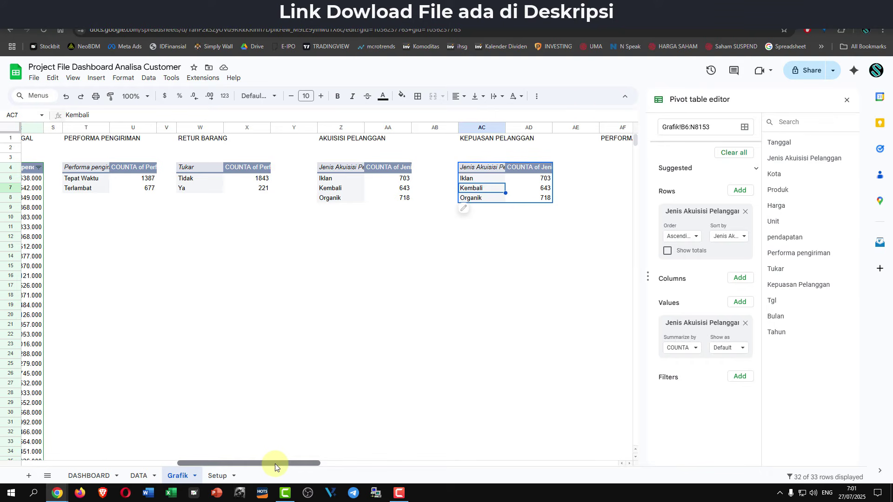
{"action": "left_click_drag", "start_coordinate": [275, 464], "coordinate": [280, 463]}
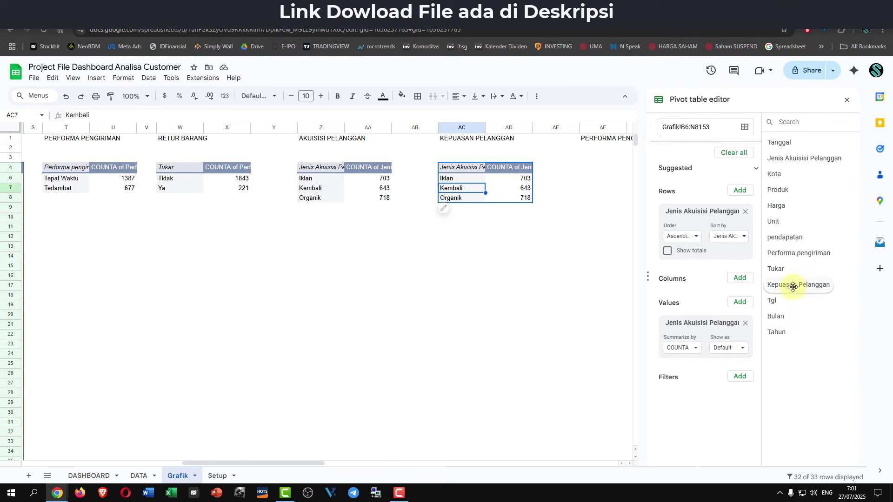
{"action": "left_click_drag", "start_coordinate": [790, 284], "coordinate": [675, 219]}
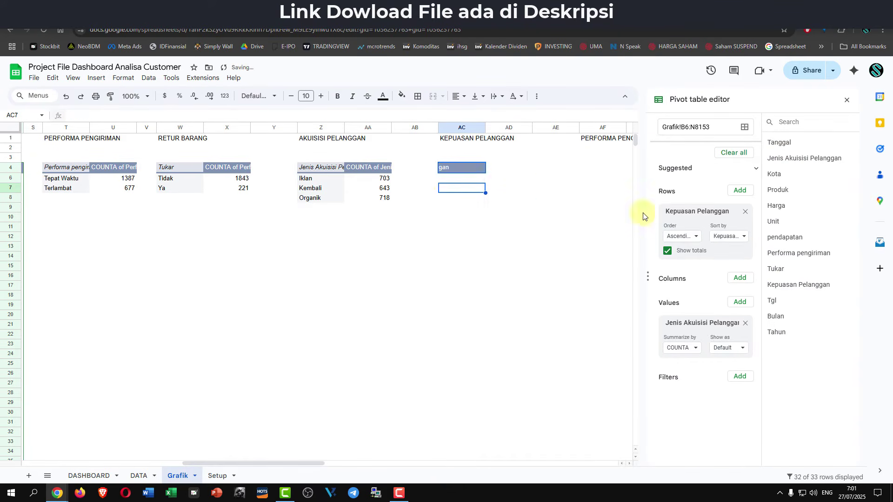
{"action": "left_click", "coordinate": [668, 252]}
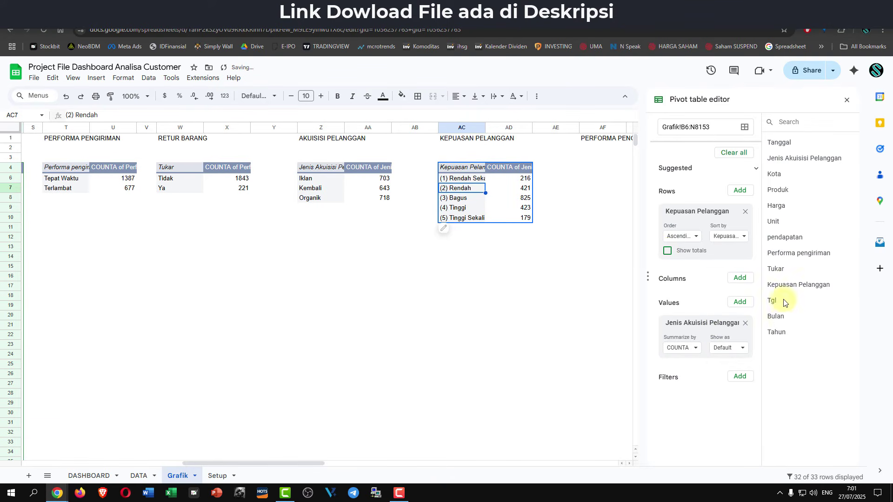
{"action": "left_click", "coordinate": [746, 323]}
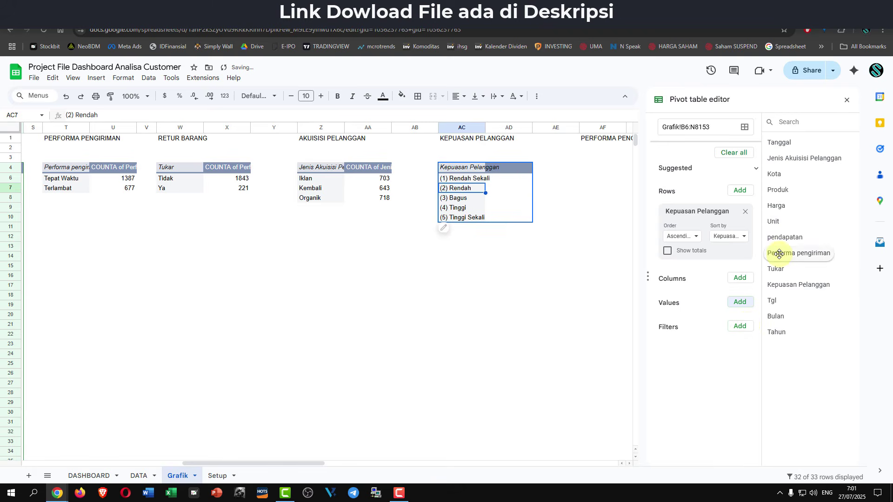
{"action": "left_click_drag", "start_coordinate": [806, 285], "coordinate": [693, 317]}
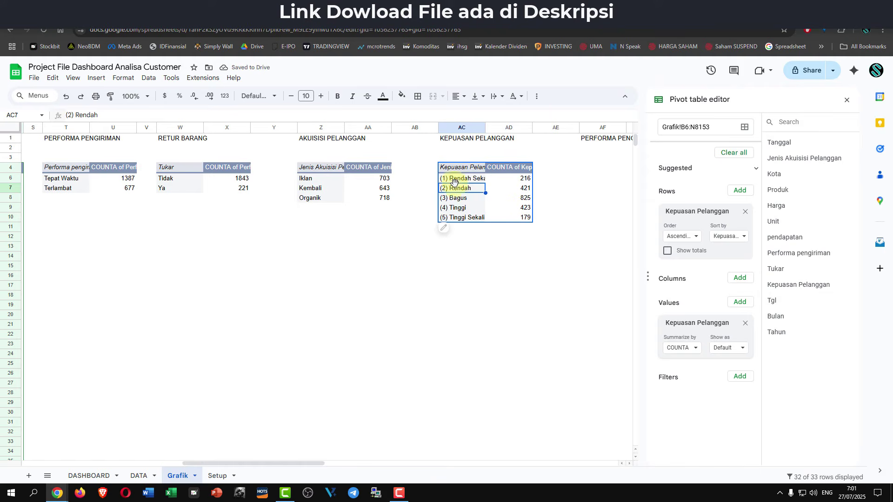
- Insert a bar chart from the range AC6:AD10 and place it below the Kepuasan Pelanggan pivot table
{"action": "left_click_drag", "start_coordinate": [454, 181], "coordinate": [530, 217]}
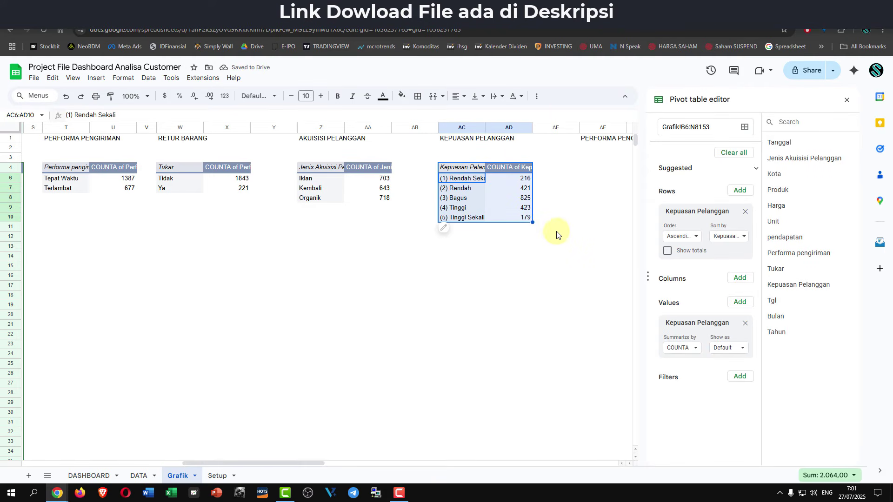
{"action": "left_click", "coordinate": [96, 78]}
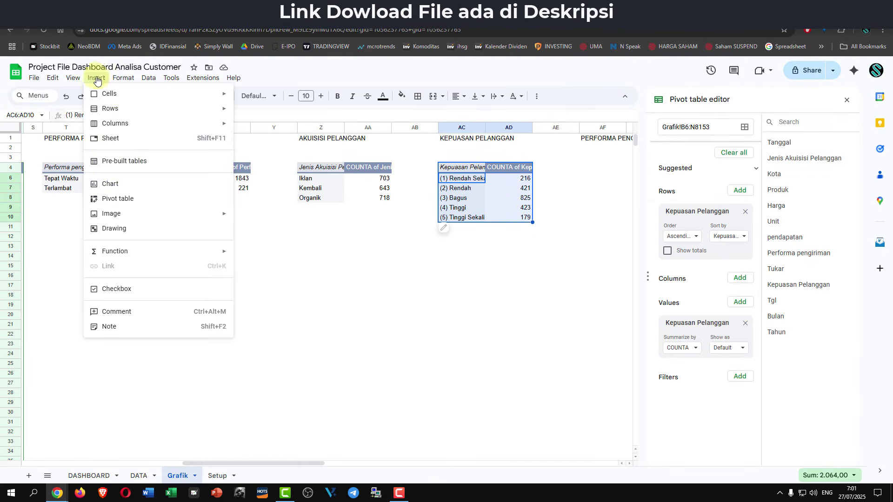
{"action": "left_click", "coordinate": [114, 184]}
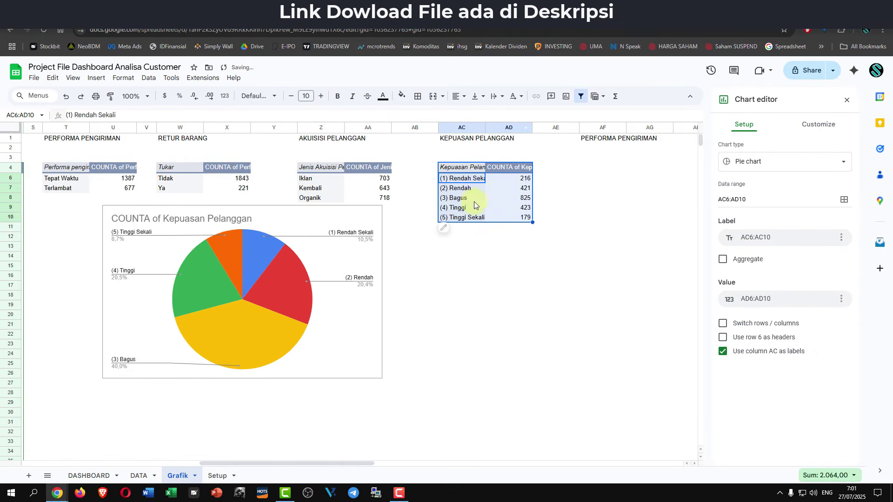
{"action": "left_click", "coordinate": [790, 162]}
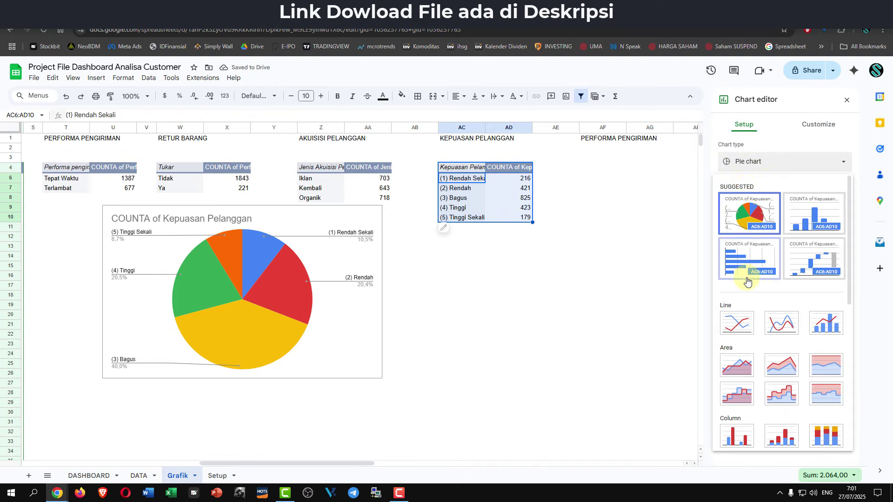
{"action": "scroll", "coordinate": [742, 316], "scroll_direction": "down", "scroll_amount": 3}
{"action": "left_click", "coordinate": [741, 331]}
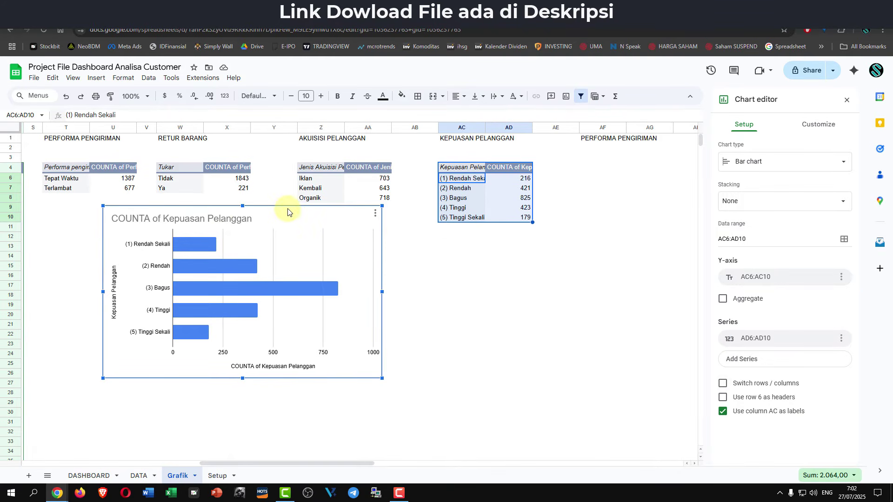
{"action": "left_click_drag", "start_coordinate": [287, 210], "coordinate": [558, 233]}
- Shorten the bar chart's title to Kepuasan Pelanggan
{"action": "double_click", "coordinate": [436, 243]}
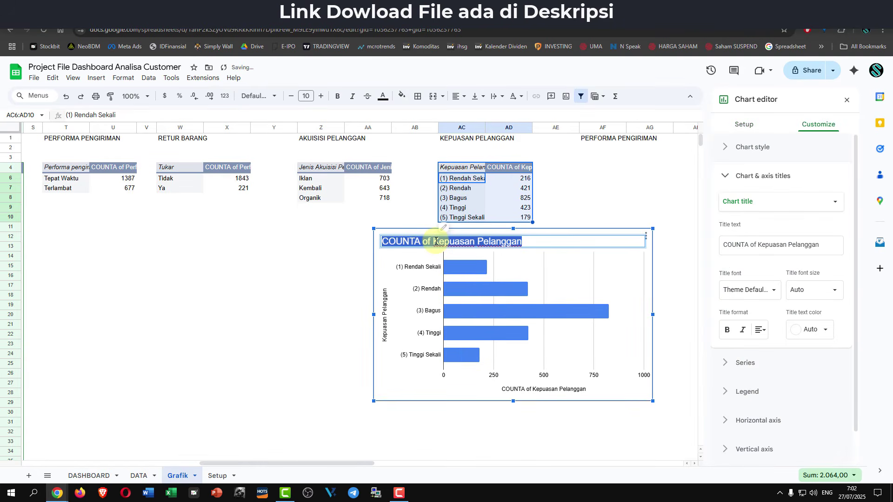
{"action": "left_click", "coordinate": [436, 242]}
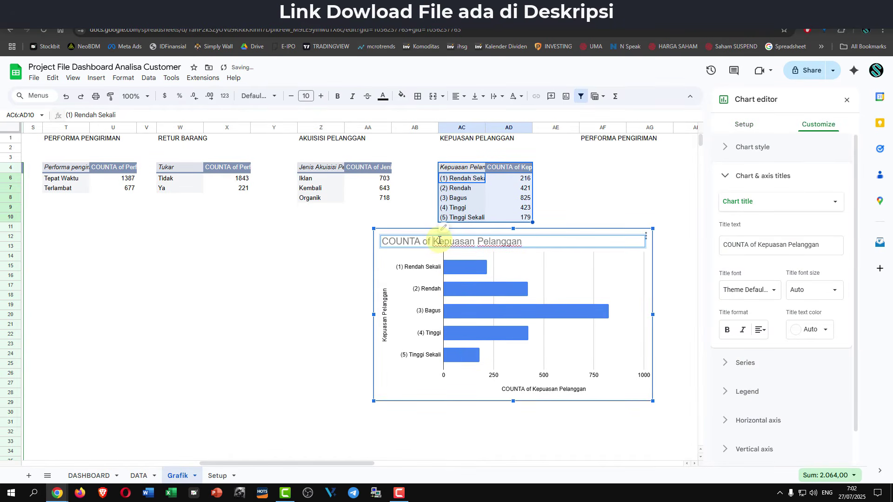
{"action": "left_click", "coordinate": [765, 246]}
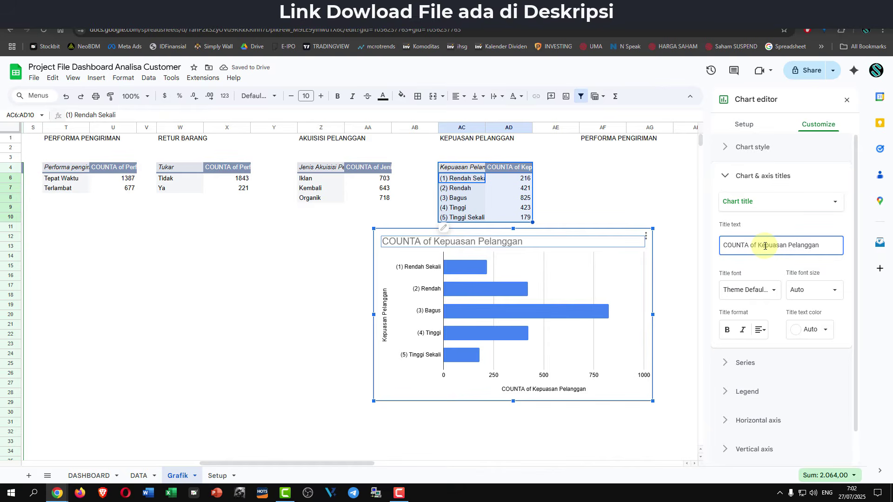
{"action": "key", "text": "BackSpace"}
{"action": "key", "text": "BackSpace"}
{"action": "key", "text": "BackSpace"}
{"action": "key", "text": "BackSpace"}
{"action": "key", "text": "BackSpace"}
{"action": "key", "text": "BackSpace"}
{"action": "key", "text": "BackSpace"}
{"action": "key", "text": "BackSpace"}
{"action": "key", "text": "BackSpace"}
{"action": "key", "text": "BackSpace"}
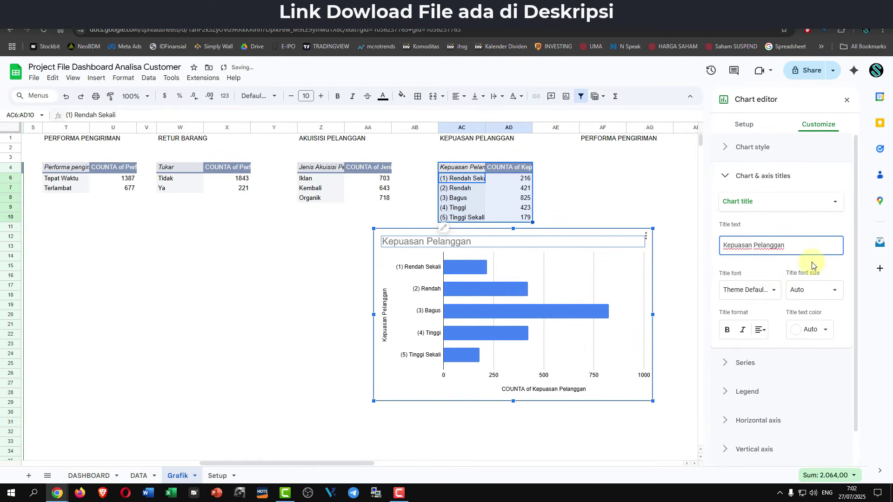
- Format the Kepuasan Pelanggan chart title at font size 18, centered, in dark gray
{"action": "left_click", "coordinate": [831, 291]}
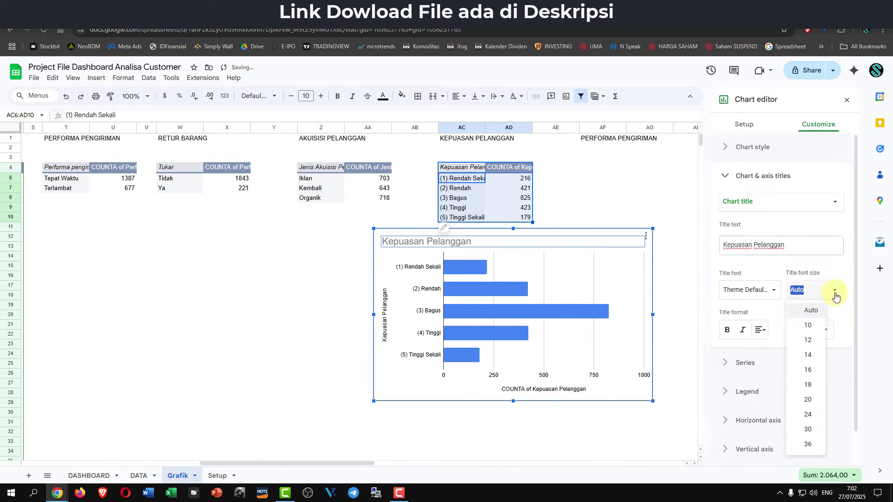
{"action": "left_click", "coordinate": [808, 385]}
{"action": "left_click", "coordinate": [762, 332]}
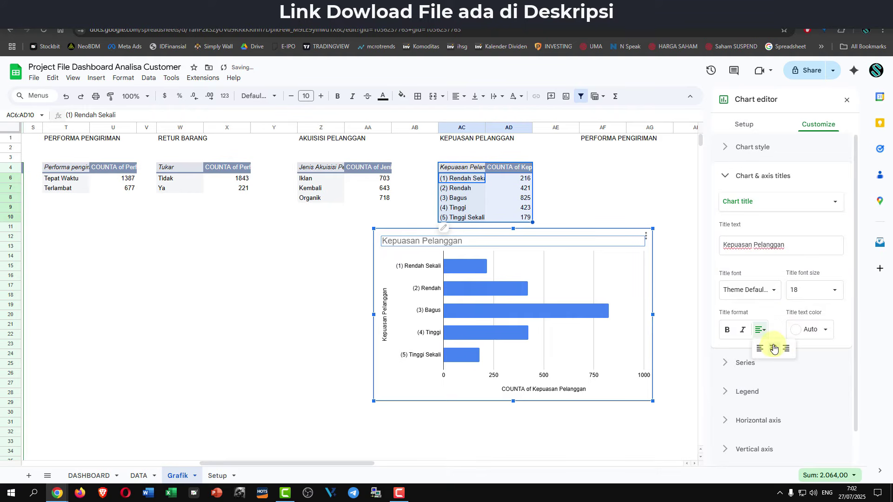
{"action": "left_click", "coordinate": [773, 348]}
{"action": "left_click", "coordinate": [812, 330]}
{"action": "left_click", "coordinate": [740, 186]}
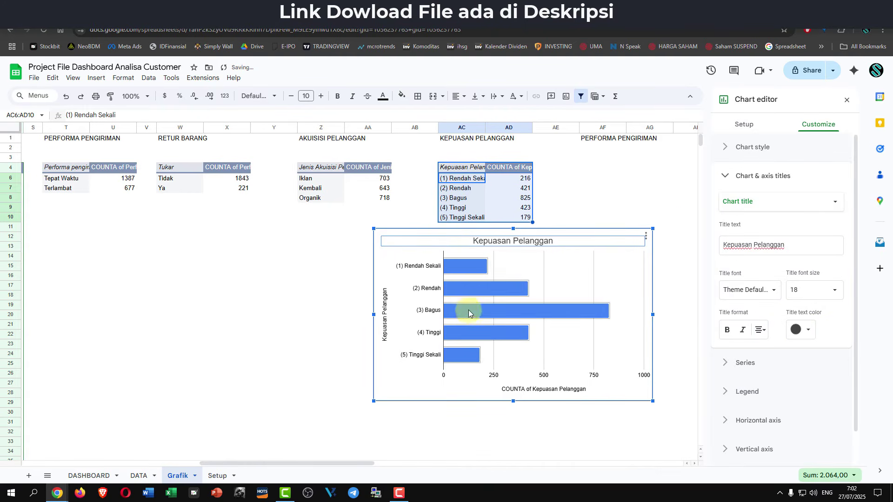
- Delete the vertical and horizontal axis titles from the Kepuasan Pelanggan chart
{"action": "left_click", "coordinate": [386, 311]}
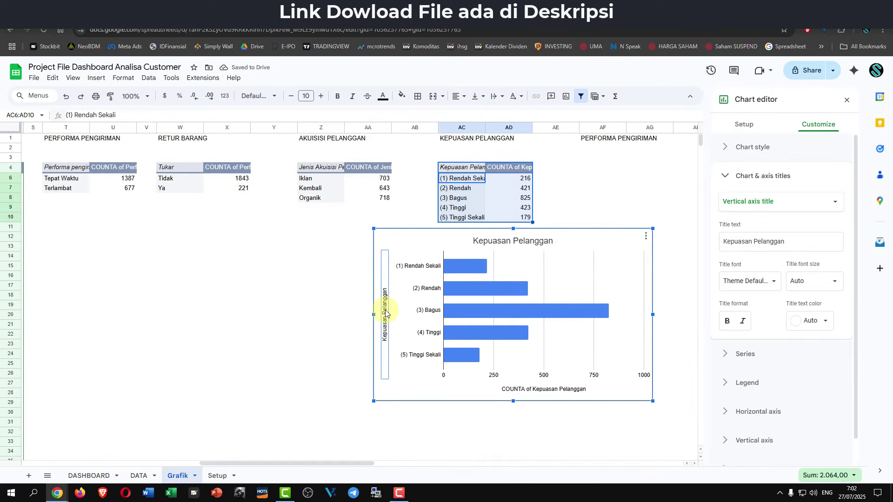
{"action": "key", "text": "Delete"}
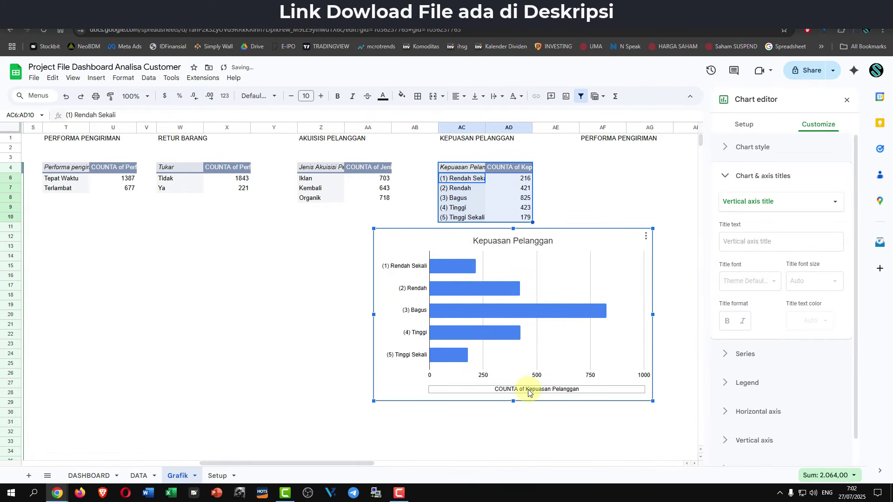
{"action": "left_click", "coordinate": [528, 392]}
{"action": "key", "text": "Delete"}
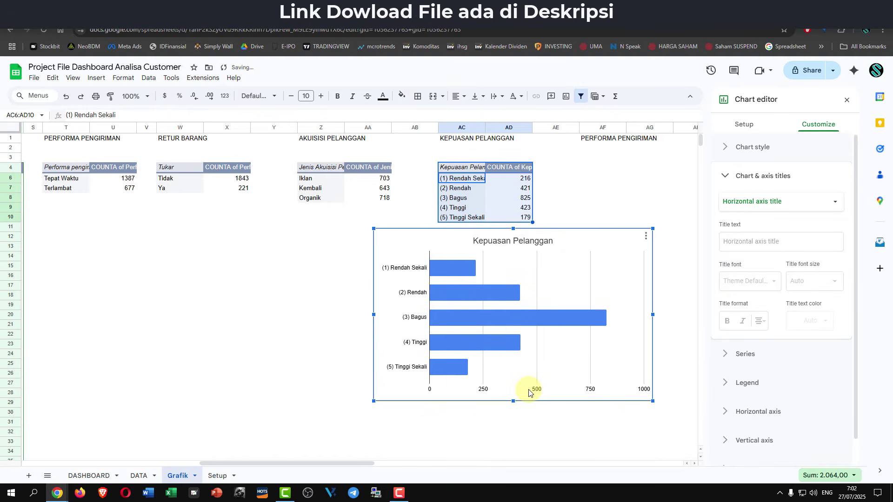
- Turn off the major gridlines of the Kepuasan Pelanggan chart's horizontal axis
{"action": "left_click", "coordinate": [538, 288]}
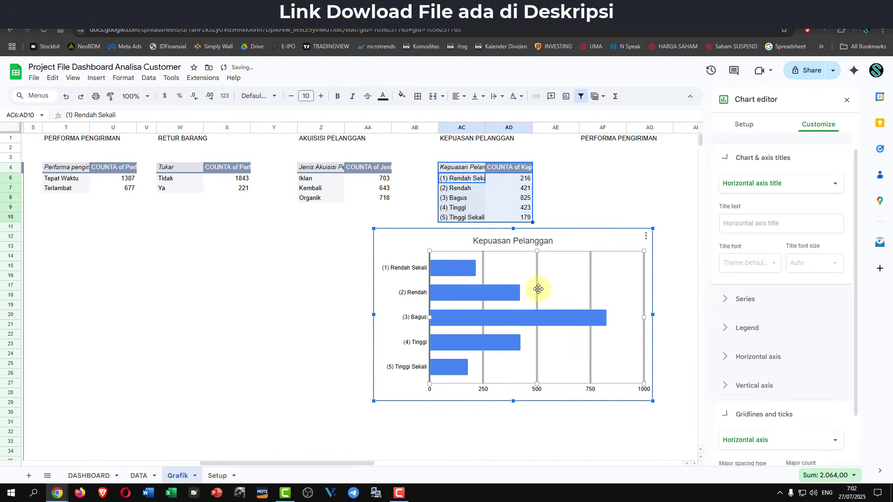
{"action": "left_click", "coordinate": [537, 288]}
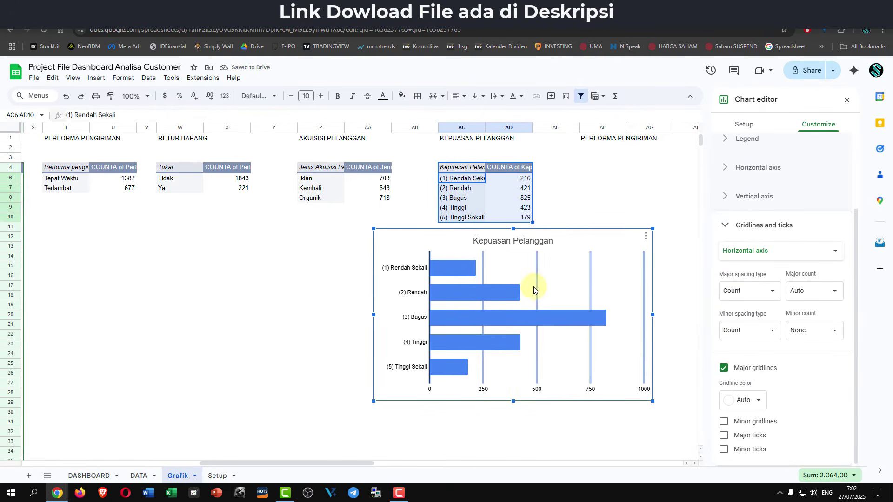
{"action": "left_click", "coordinate": [725, 370]}
{"action": "left_click", "coordinate": [646, 236]}
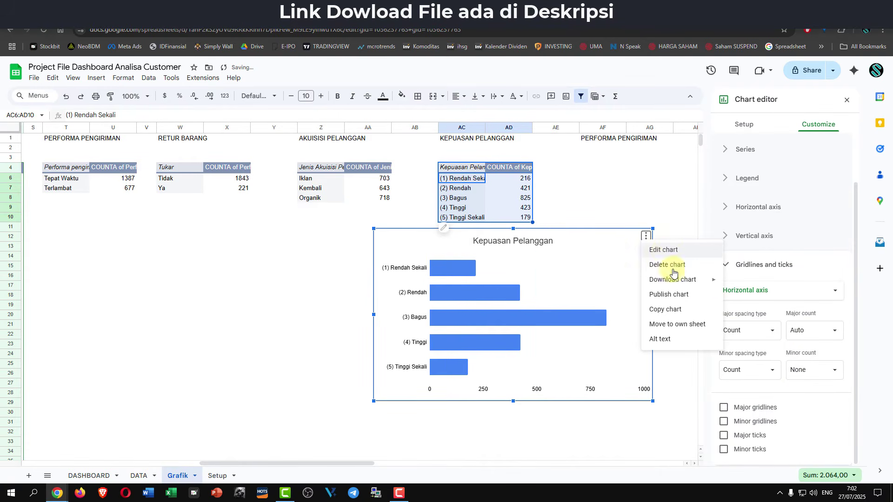
- Add data labels to the Kepuasan Pelanggan bars and position them at the outside end
{"action": "left_click", "coordinate": [597, 322]}
{"action": "left_click", "coordinate": [724, 371]}
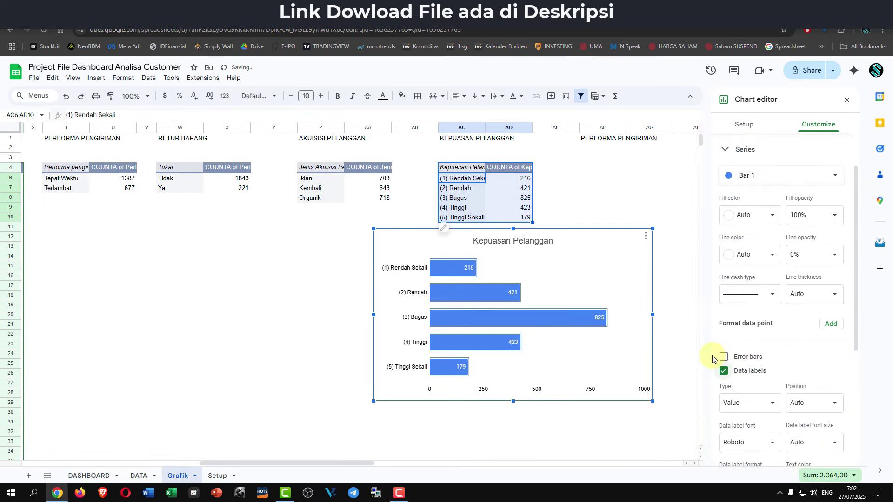
{"action": "scroll", "coordinate": [805, 372], "scroll_direction": "down", "scroll_amount": 3}
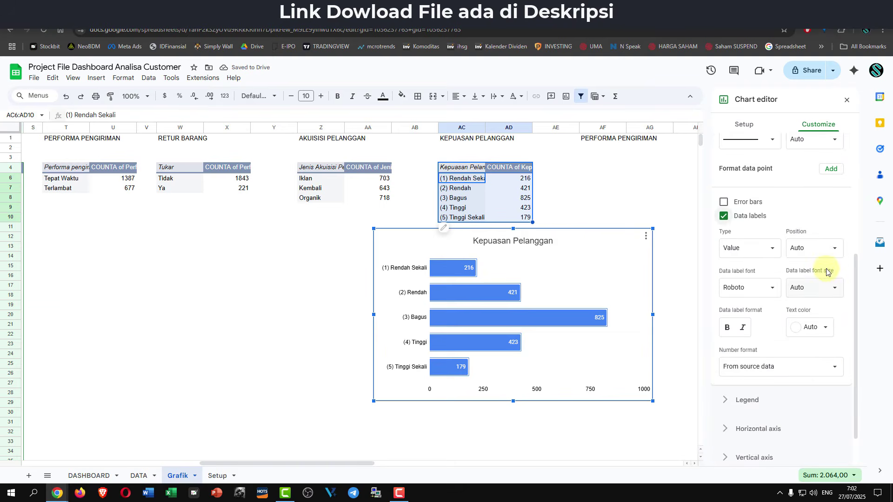
{"action": "left_click", "coordinate": [819, 249]}
{"action": "left_click", "coordinate": [820, 276]}
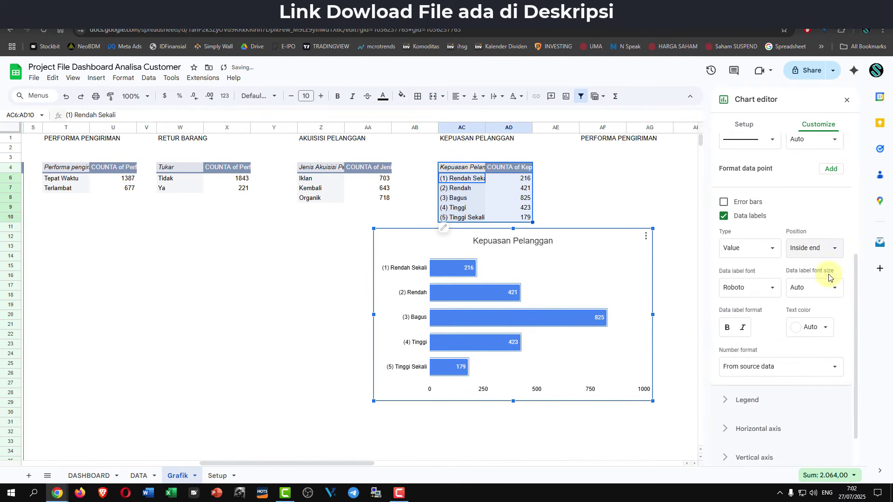
{"action": "left_click", "coordinate": [822, 249]}
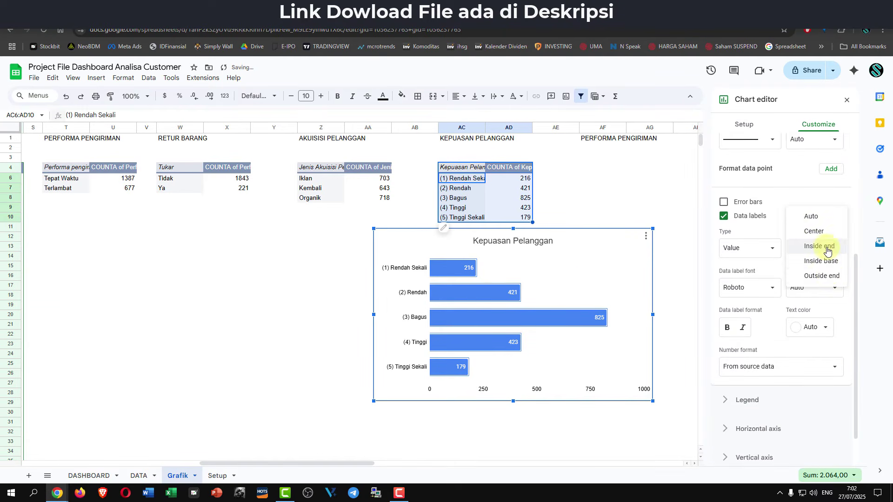
{"action": "left_click", "coordinate": [829, 276]}
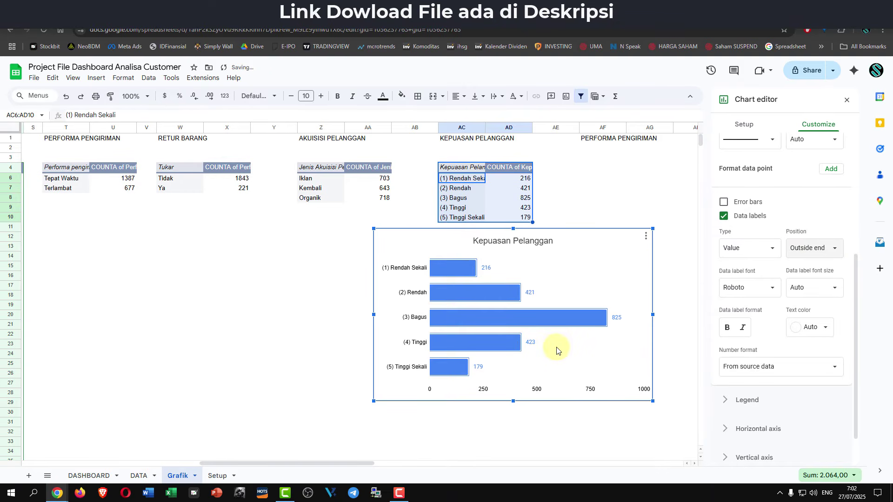
- Try to delete the number labels of the chart's horizontal axis
{"action": "left_click", "coordinate": [553, 389]}
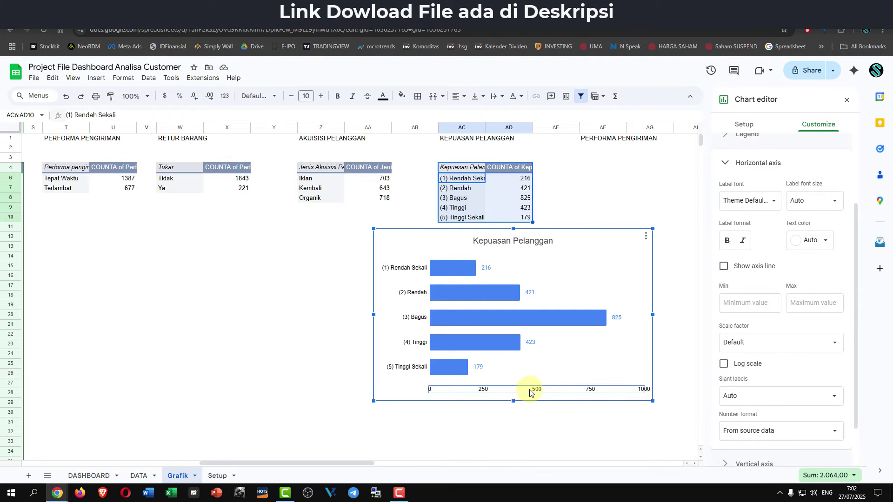
{"action": "key", "text": "Delete"}
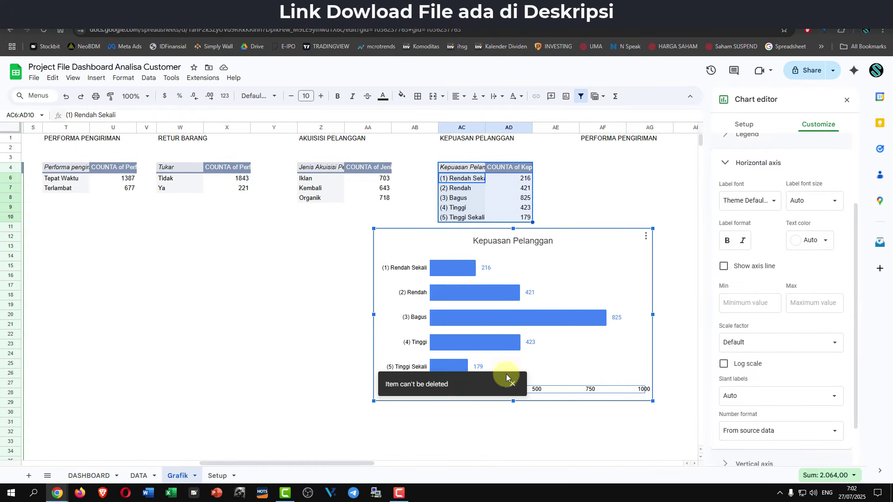
{"action": "left_click", "coordinate": [513, 385]}
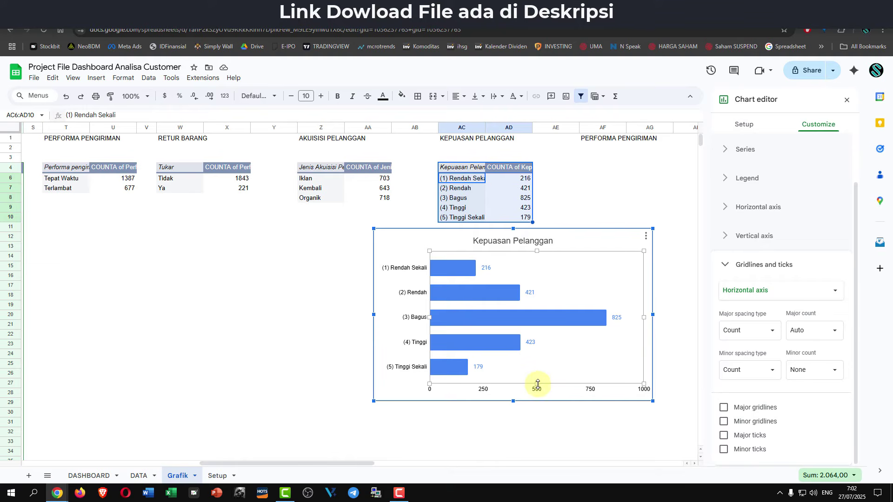
- Extend the plot area down to the chart's lower edge to hide the horizontal axis numbers, and close the editor
{"action": "left_click_drag", "start_coordinate": [537, 384], "coordinate": [534, 397]}
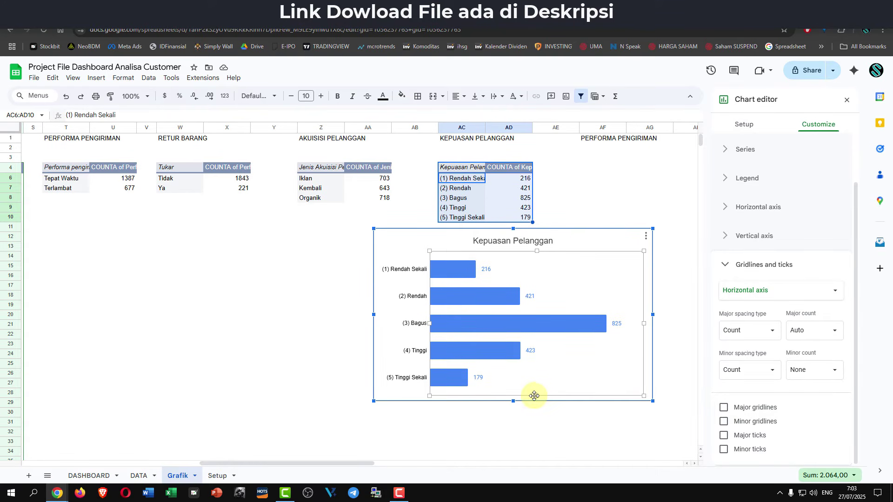
{"action": "left_click", "coordinate": [668, 307]}
{"action": "left_click", "coordinate": [608, 299]}
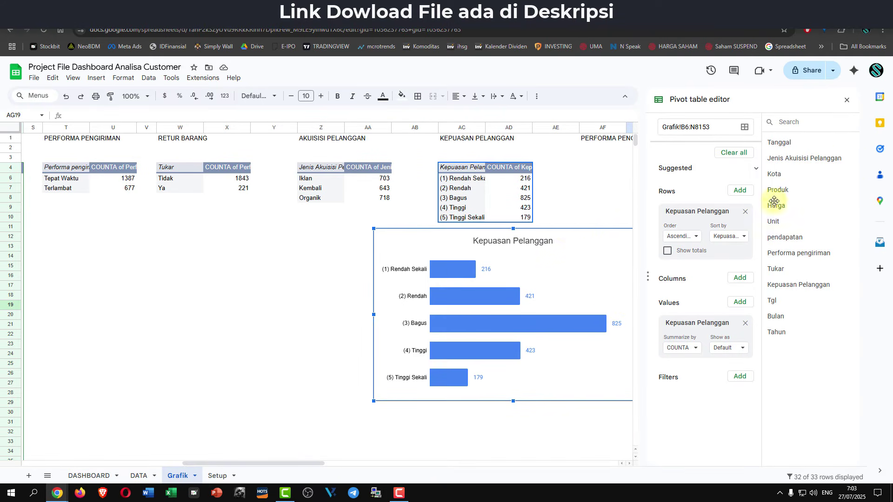
{"action": "left_click", "coordinate": [847, 100]}
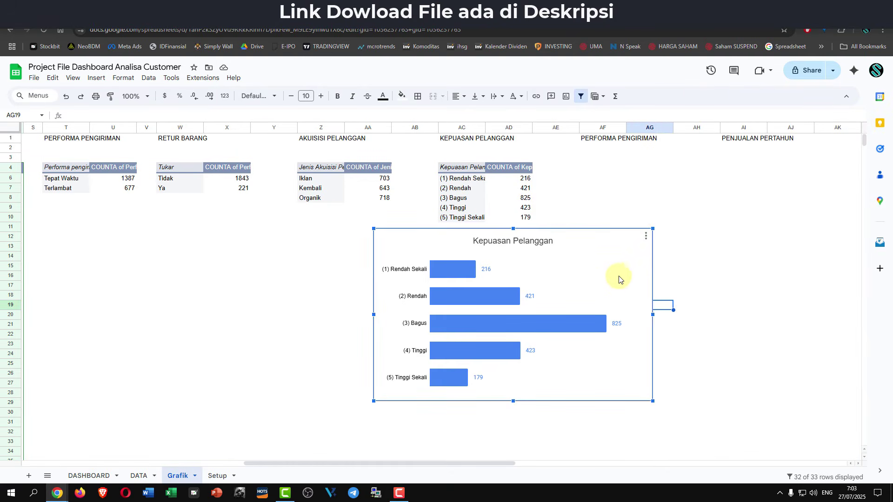
- Reopen the Kepuasan Pelanggan chart for editing and set its background color to light yellow
{"action": "left_click", "coordinate": [648, 236]}
{"action": "left_click", "coordinate": [663, 250]}
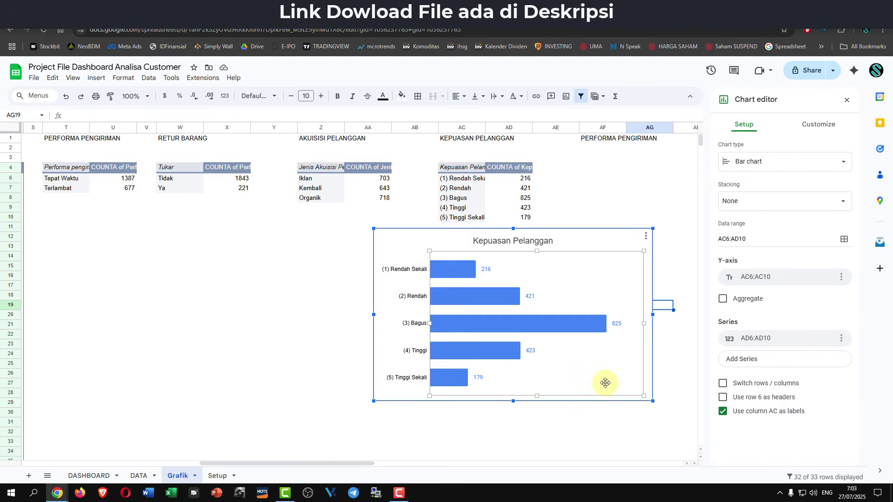
{"action": "left_click", "coordinate": [823, 126]}
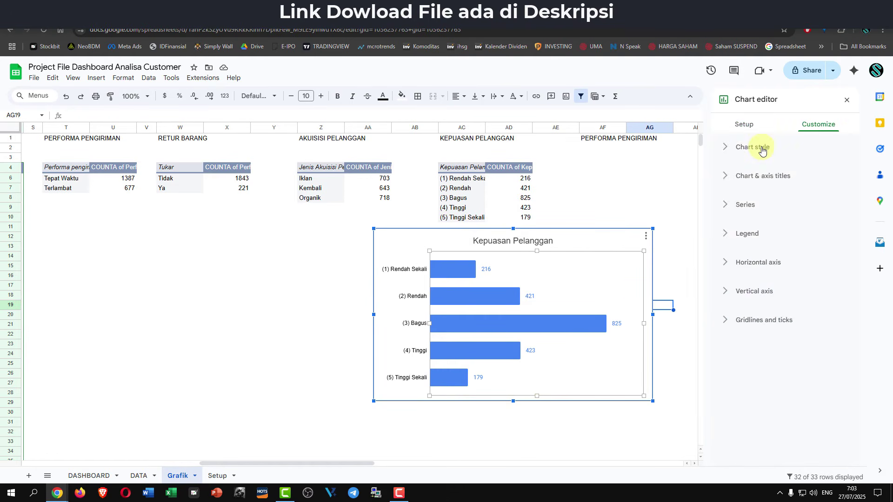
{"action": "left_click", "coordinate": [758, 147]}
{"action": "left_click", "coordinate": [737, 186]}
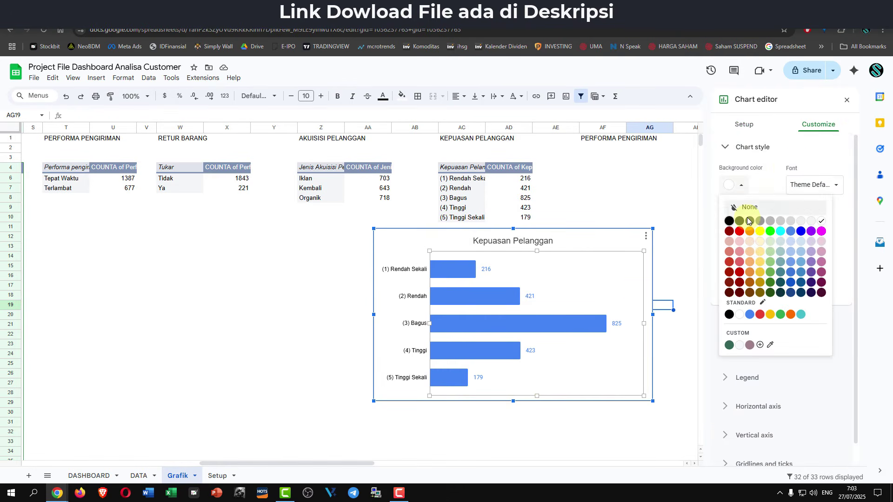
{"action": "left_click", "coordinate": [760, 251]}
- Fill the Kepuasan Pelanggan bars with the custom mauve color
{"action": "left_click", "coordinate": [465, 275]}
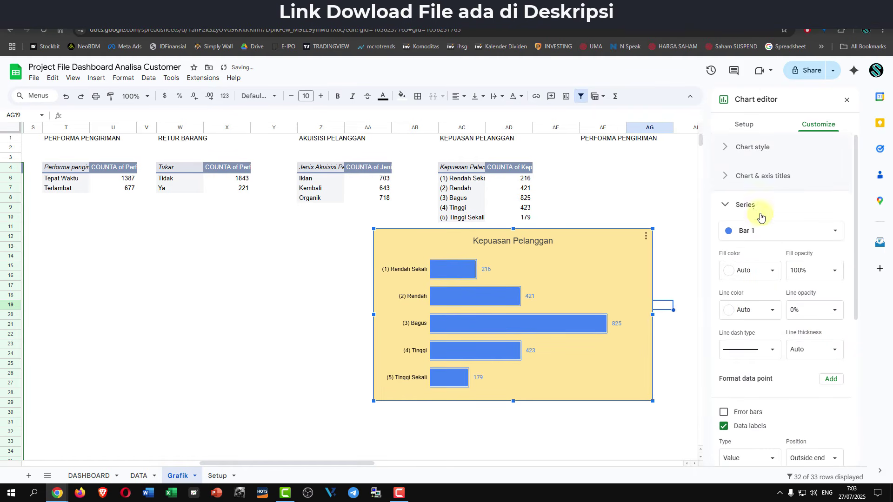
{"action": "left_click", "coordinate": [773, 271]}
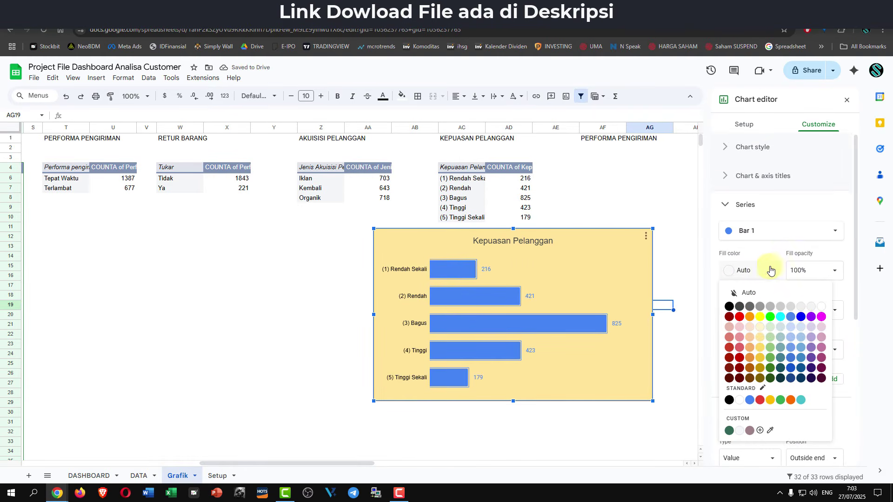
{"action": "left_click", "coordinate": [748, 431]}
- Set the text color of the bar chart's data labels to dark gray and leave chart editing
{"action": "left_click", "coordinate": [531, 297]}
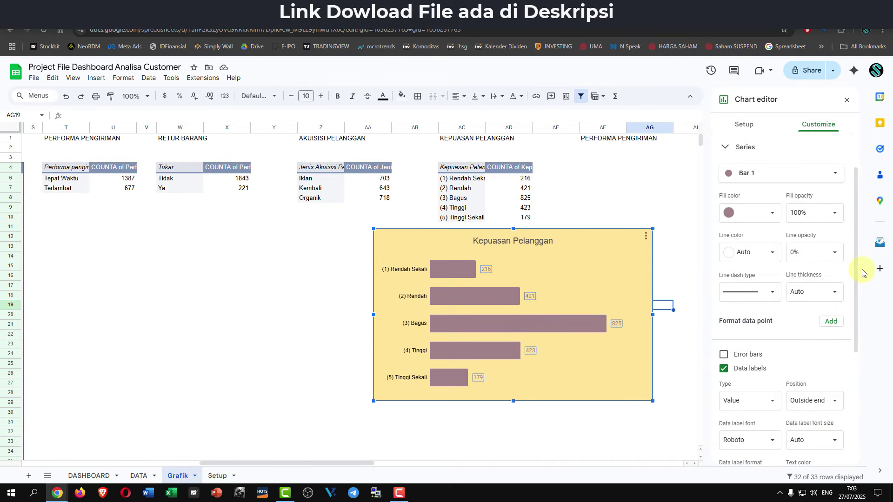
{"action": "scroll", "coordinate": [796, 339], "scroll_direction": "down", "scroll_amount": 3}
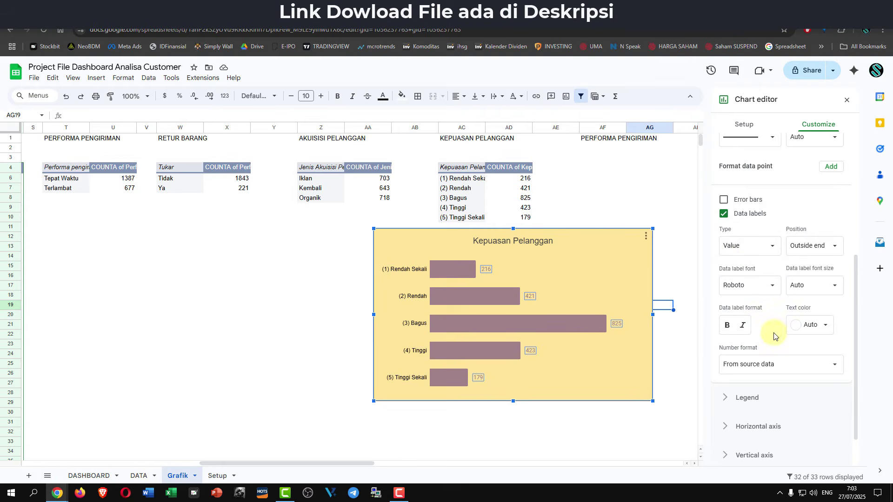
{"action": "left_click", "coordinate": [808, 326]}
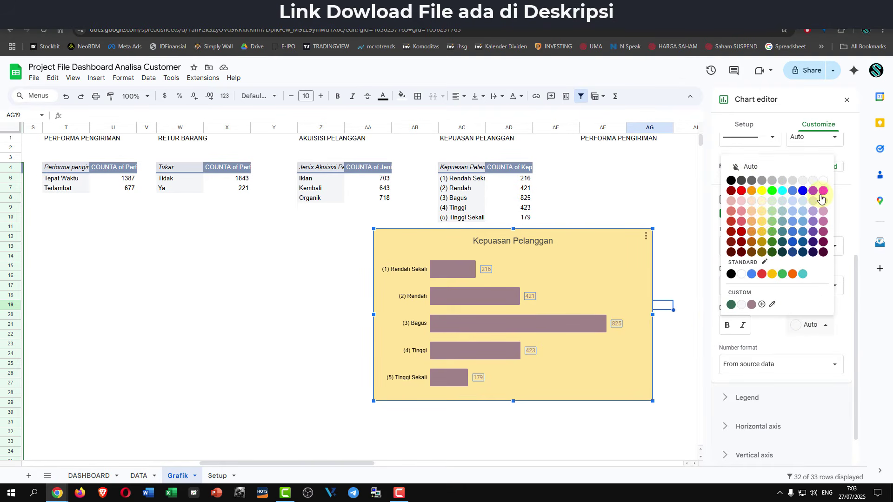
{"action": "left_click", "coordinate": [744, 185]}
{"action": "left_click", "coordinate": [667, 268]}
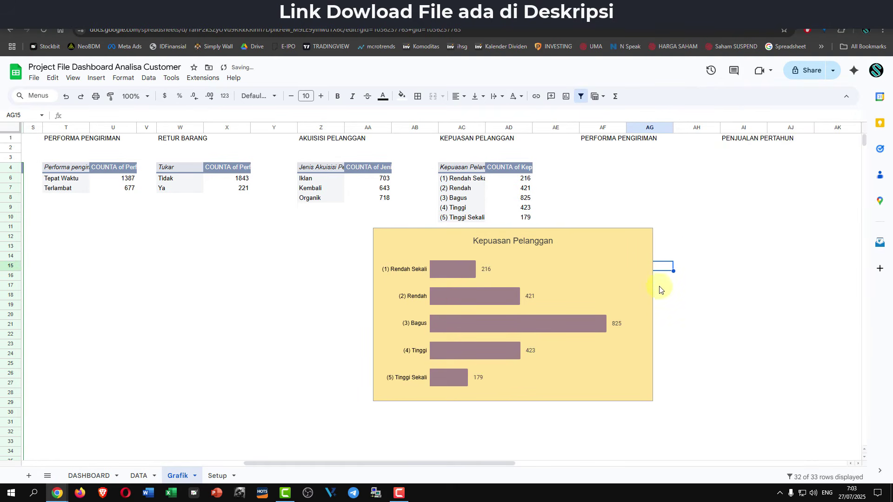
- Copy the Kepuasan Pelanggan chart from the Grafik sheet and paste it onto the DASHBOARD sheet
{"action": "left_click", "coordinate": [645, 261]}
{"action": "key", "text": "Escape"}
{"action": "left_click", "coordinate": [93, 477]}
{"action": "left_click", "coordinate": [491, 287]}
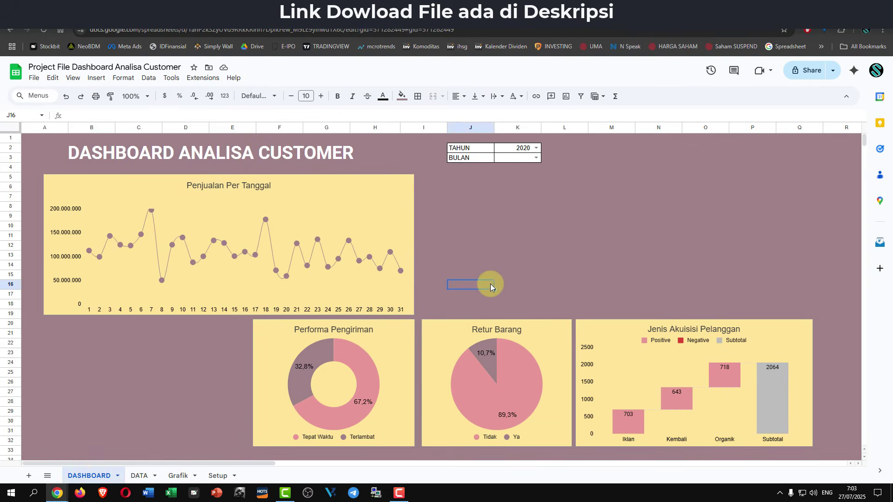
{"action": "key", "text": "ctrl+v"}
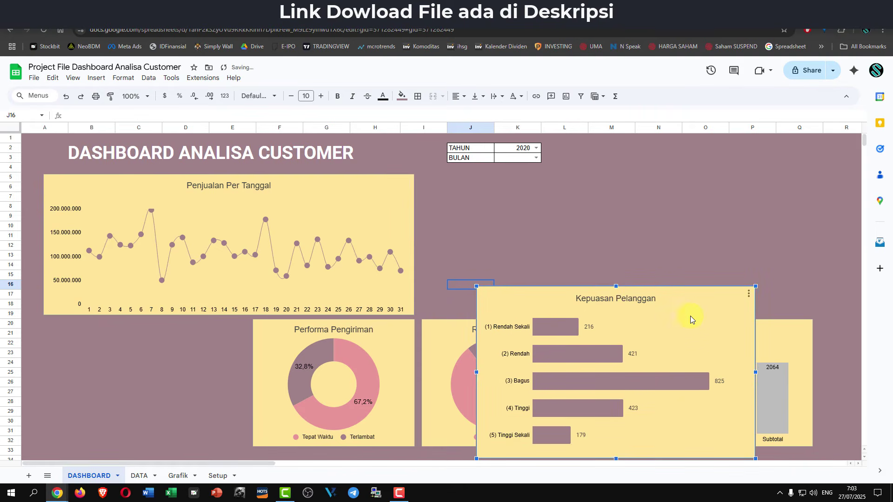
- Move the Retur Barang pie chart out from behind the pasted bar chart to the empty area above it on the dashboard
{"action": "left_click_drag", "start_coordinate": [693, 319], "coordinate": [743, 359]}
{"action": "scroll", "coordinate": [743, 359], "scroll_direction": "down", "scroll_amount": 1}
{"action": "left_click_drag", "start_coordinate": [444, 303], "coordinate": [561, 167]}
- Place and shrink the Kepuasan Pelanggan chart beside Performa Pengiriman, and shift the Jenis Akuisisi Pelanggan chart slightly to leave a gap
{"action": "left_click_drag", "start_coordinate": [763, 332], "coordinate": [642, 323]}
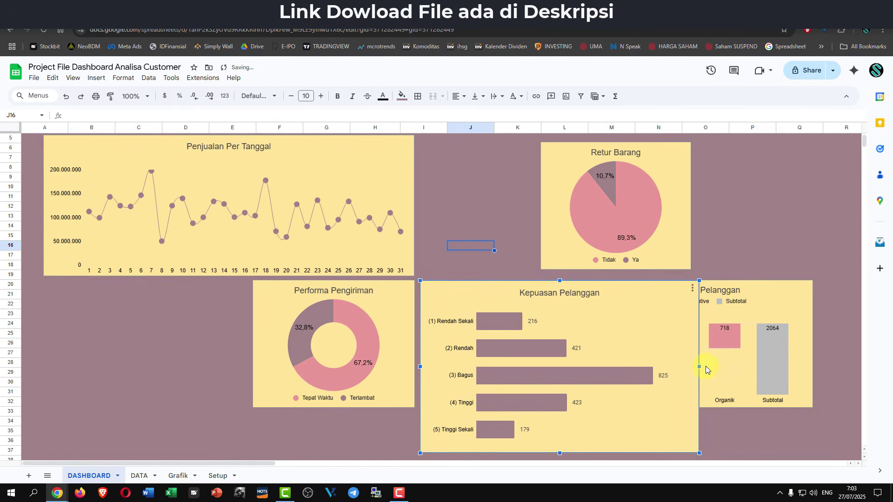
{"action": "left_click_drag", "start_coordinate": [705, 367], "coordinate": [575, 362]}
{"action": "left_click_drag", "start_coordinate": [498, 454], "coordinate": [497, 408]}
{"action": "left_click", "coordinate": [654, 403]}
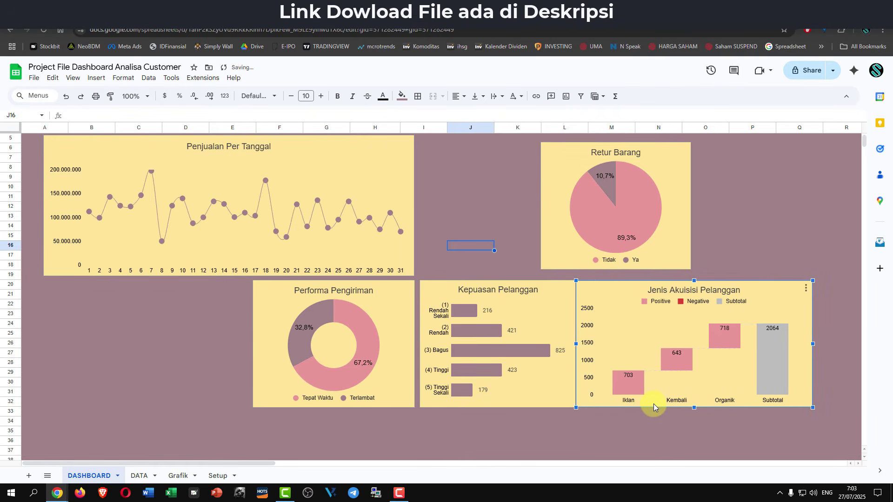
{"action": "left_click_drag", "start_coordinate": [651, 401], "coordinate": [661, 401]}
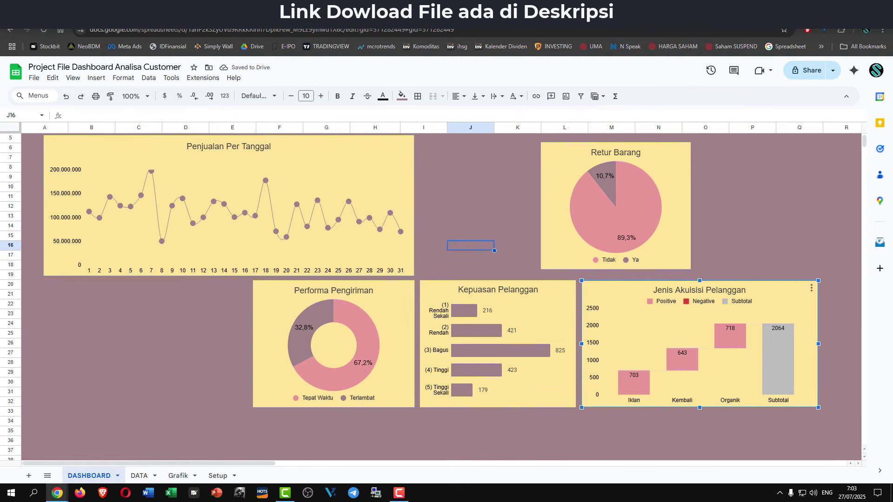
- Delete the original Kepuasan Pelanggan chart from the Grafik sheet
{"action": "left_click", "coordinate": [178, 475]}
{"action": "left_click", "coordinate": [612, 252]}
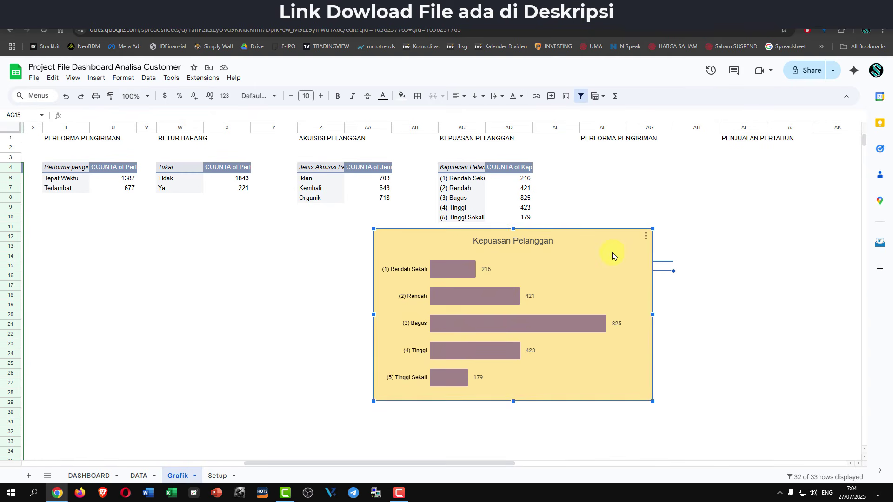
{"action": "key", "text": "Delete"}
- Replace the heading in cell AF1 with PENJUALAN PER PRODUK
{"action": "left_click", "coordinate": [610, 155]}
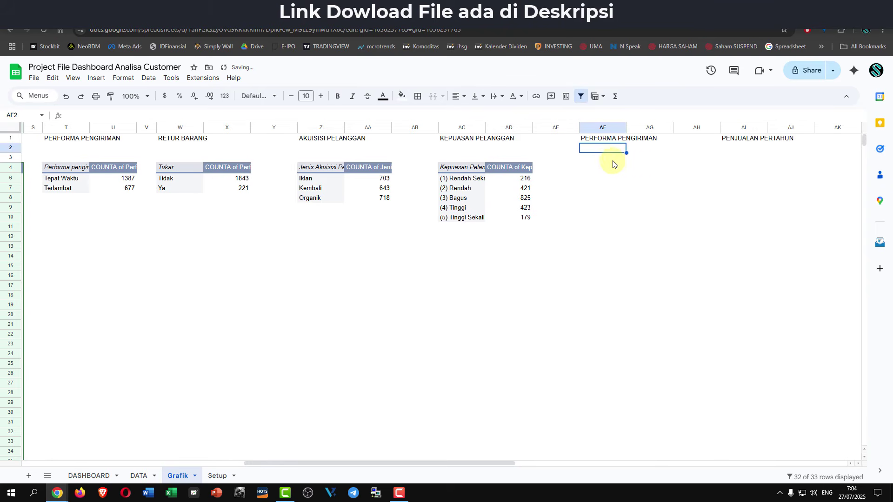
{"action": "left_click", "coordinate": [613, 169]}
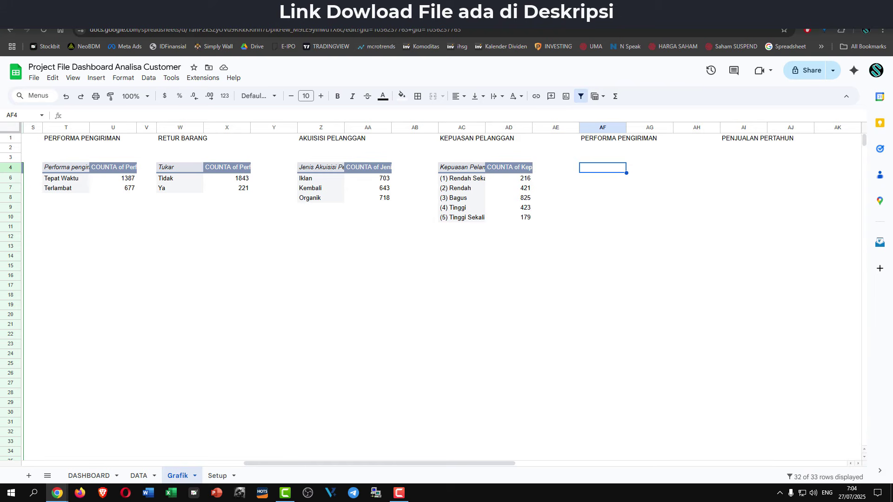
{"action": "left_click", "coordinate": [465, 139]}
{"action": "left_click", "coordinate": [600, 139]}
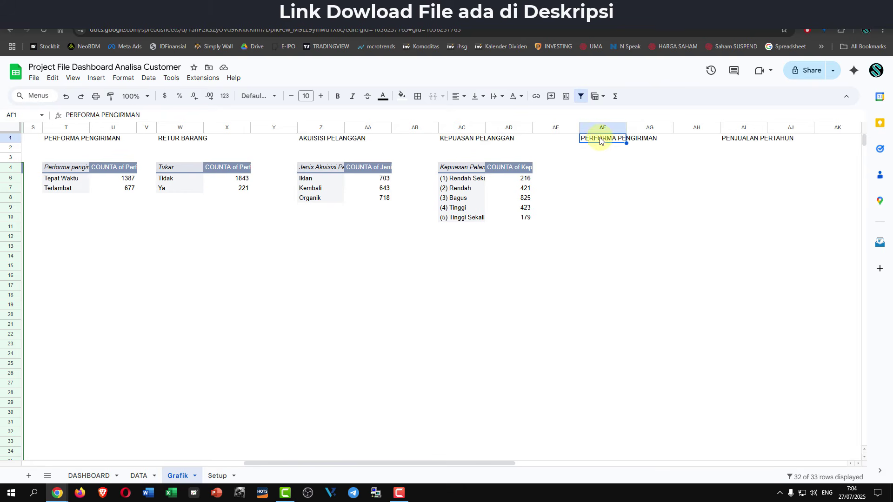
{"action": "left_click_drag", "start_coordinate": [77, 115], "coordinate": [159, 117]}
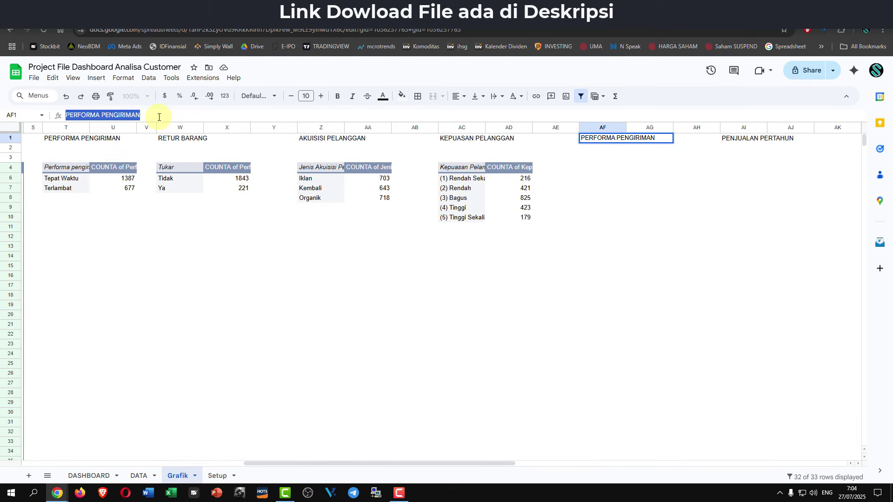
{"action": "type", "text": "PENJUALAN PER PRODUK"}
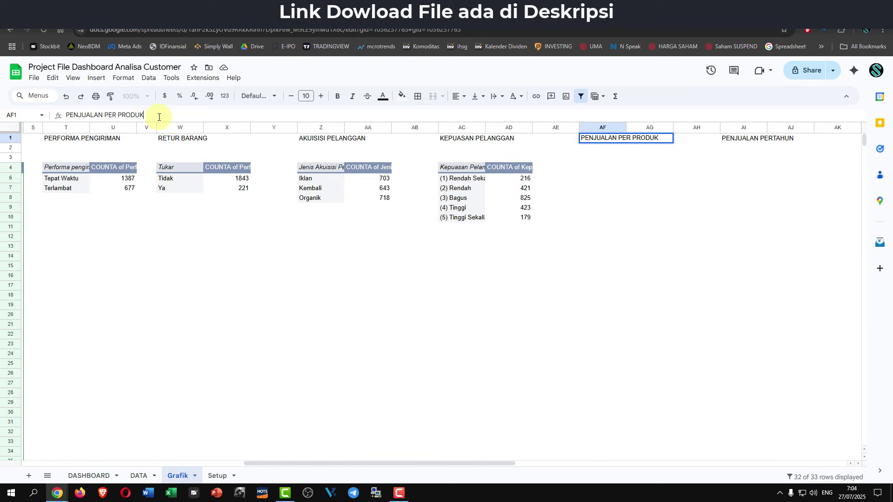
{"action": "key", "text": "Return"}
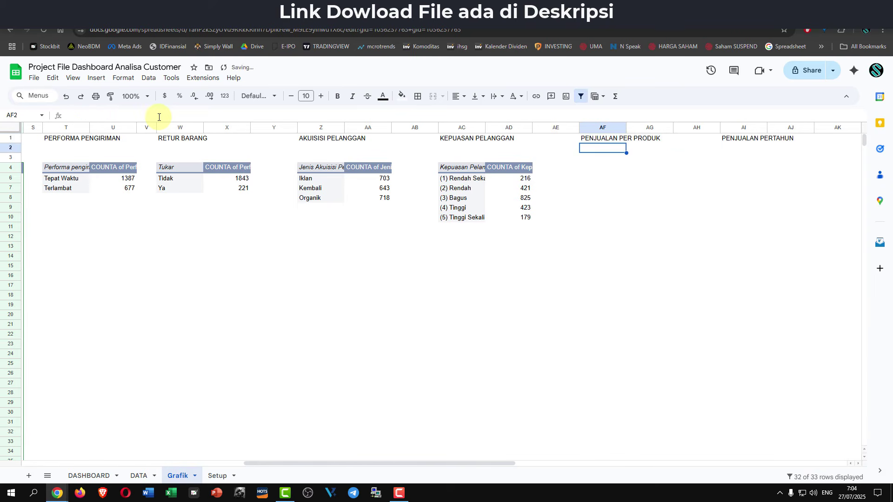
- Copy the Kepuasan Pelanggan pivot table and paste it at cell AF4 under the PENJUALAN PER PRODUK heading
{"action": "key", "text": "Return"}
{"action": "key", "text": "Return"}
{"action": "key", "text": "Return"}
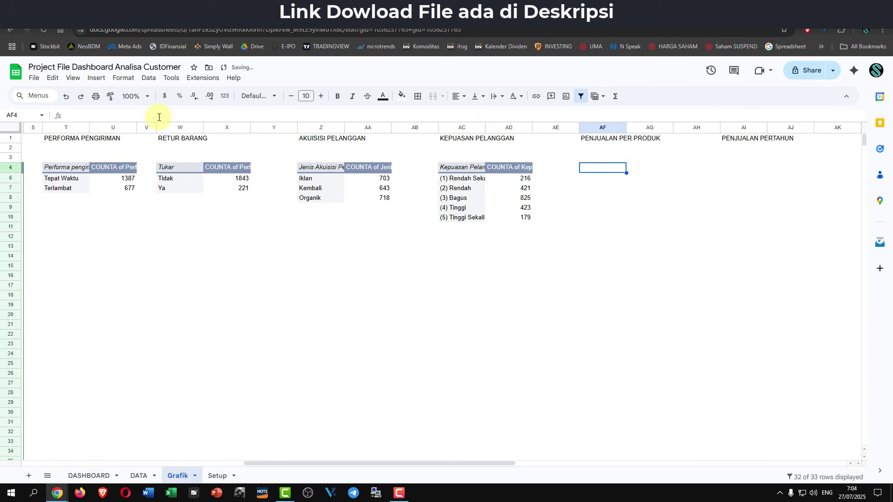
{"action": "left_click_drag", "start_coordinate": [450, 170], "coordinate": [528, 222]}
{"action": "key", "text": "ctrl+c"}
{"action": "left_click", "coordinate": [599, 158]}
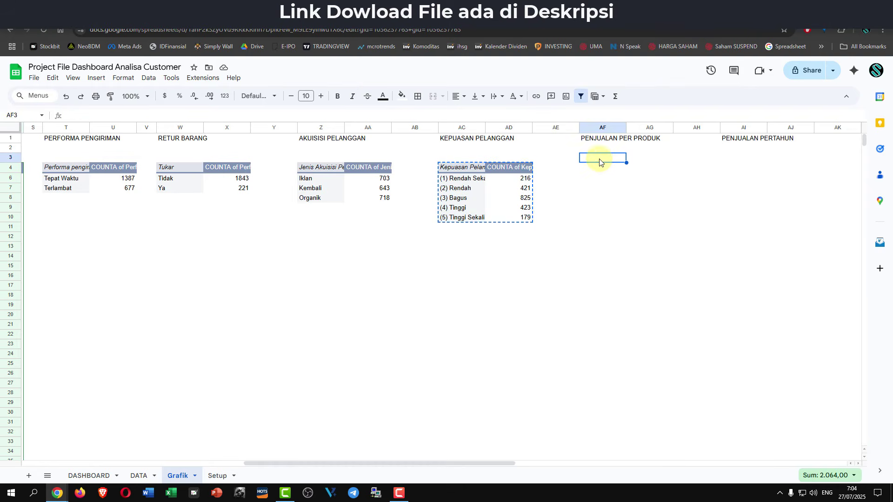
{"action": "left_click", "coordinate": [599, 165]}
{"action": "key", "text": "ctrl+v"}
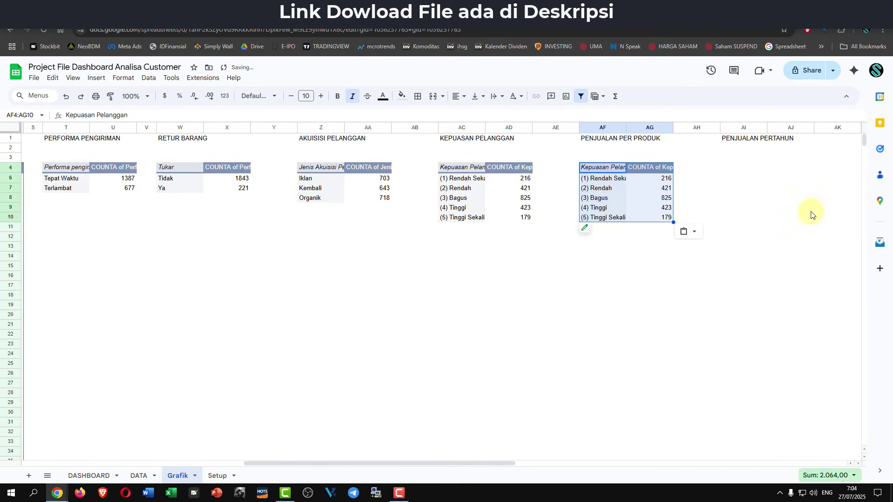
- Set the pasted pivot table to use Produk as rows without totals and the SUM of pendapatan as values
{"action": "left_click", "coordinate": [606, 197]}
{"action": "left_click", "coordinate": [602, 231]}
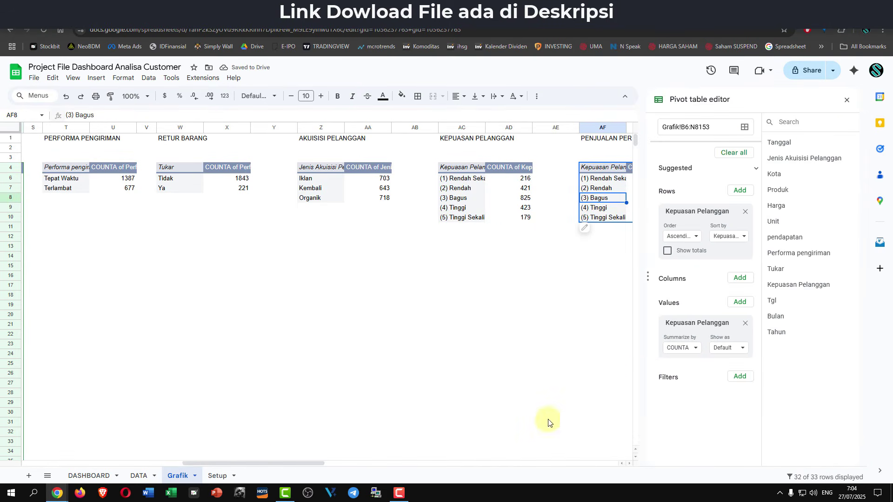
{"action": "left_click_drag", "start_coordinate": [280, 462], "coordinate": [356, 461]}
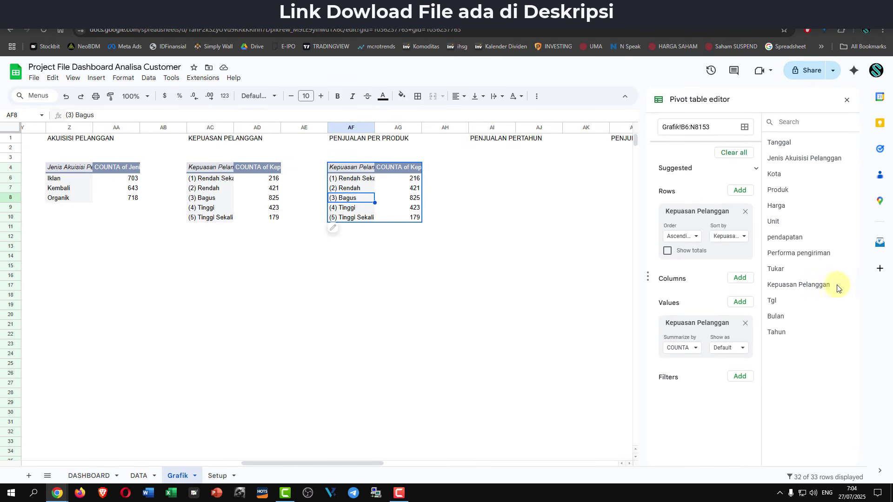
{"action": "left_click_drag", "start_coordinate": [777, 190], "coordinate": [696, 225]}
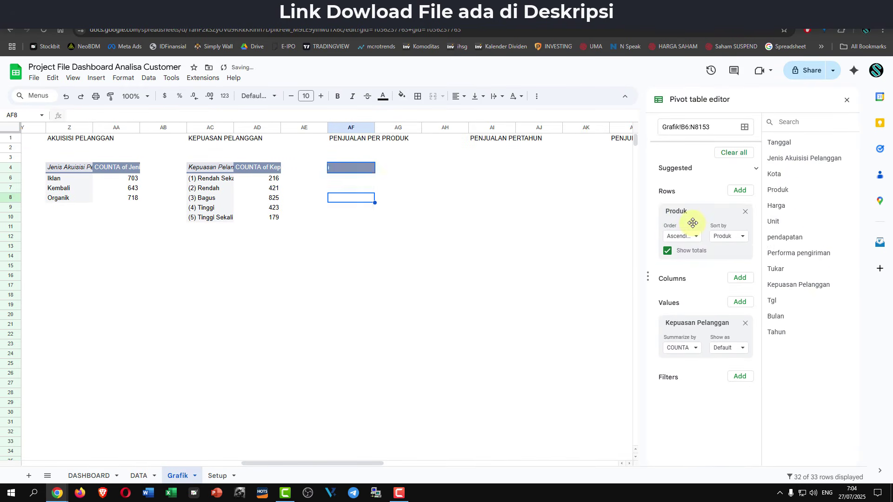
{"action": "left_click", "coordinate": [669, 253]}
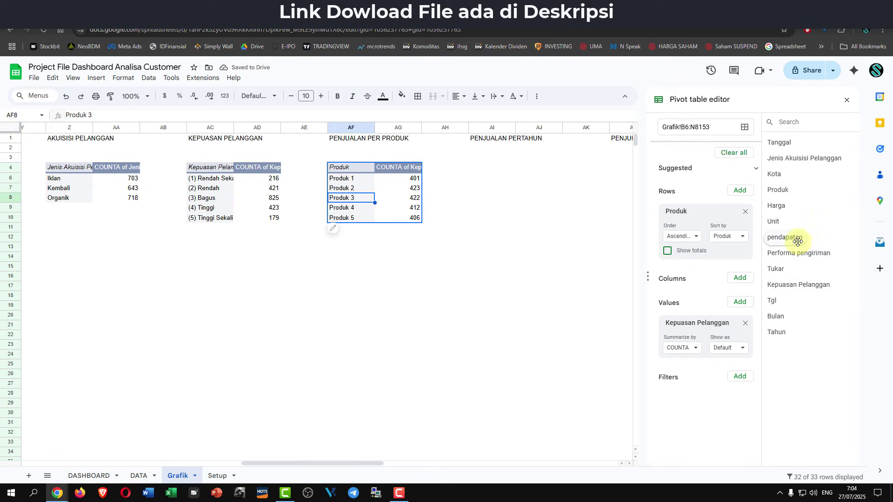
{"action": "left_click_drag", "start_coordinate": [789, 238], "coordinate": [691, 338]}
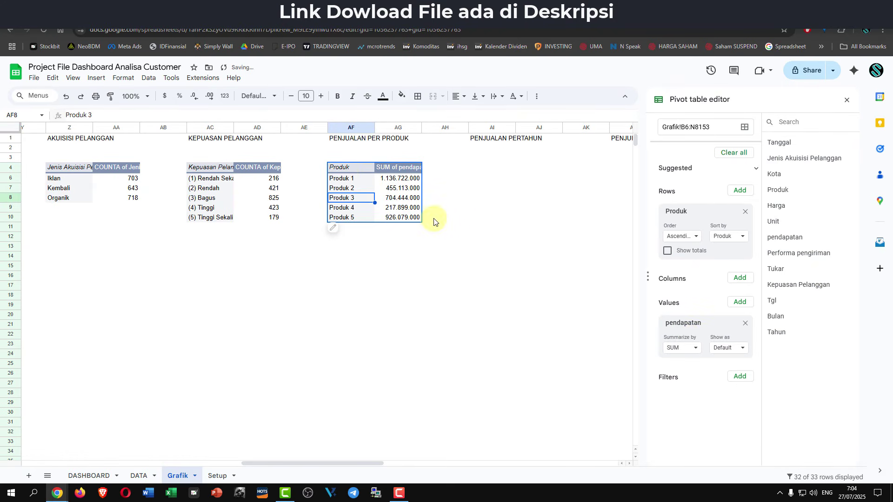
- Insert a column chart from the product pivot data in AF6:AG10
{"action": "left_click_drag", "start_coordinate": [343, 178], "coordinate": [409, 219]}
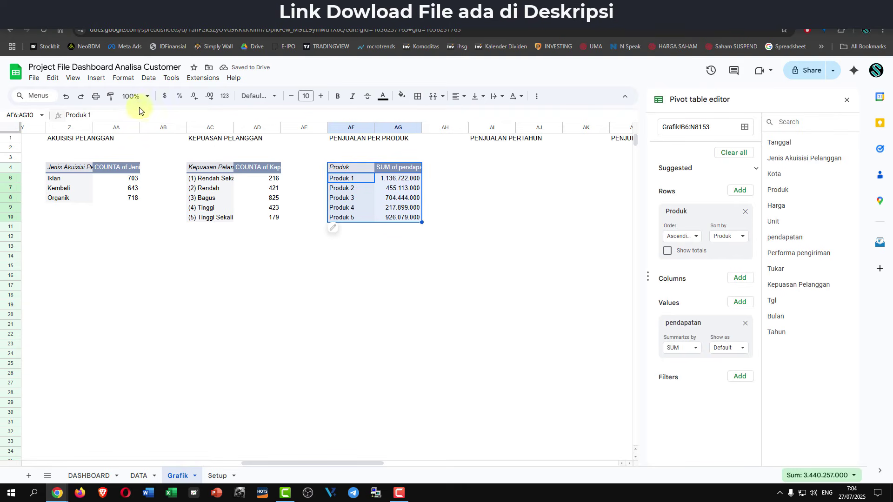
{"action": "left_click", "coordinate": [96, 78]}
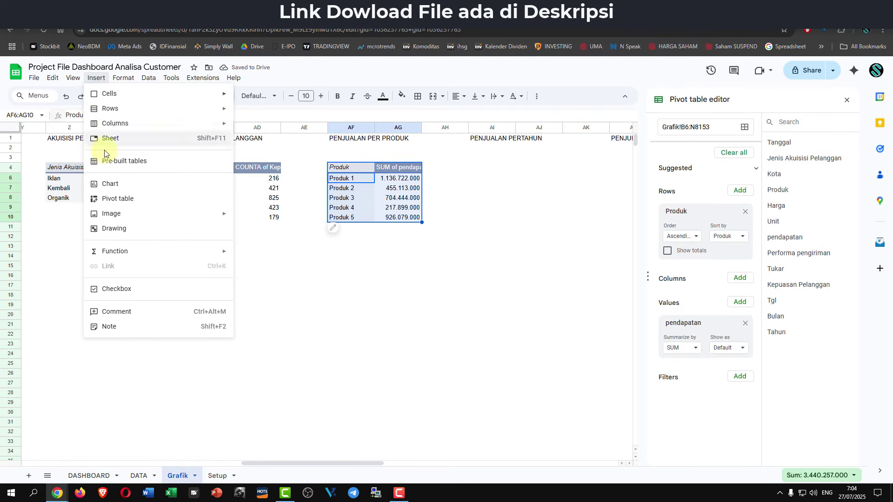
{"action": "left_click", "coordinate": [115, 186]}
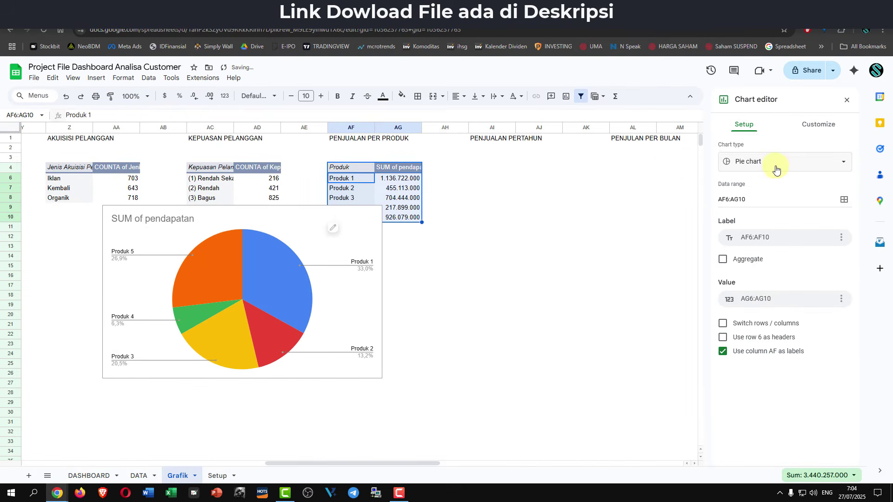
{"action": "left_click", "coordinate": [776, 169]}
{"action": "scroll", "coordinate": [756, 363], "scroll_direction": "down", "scroll_amount": 5}
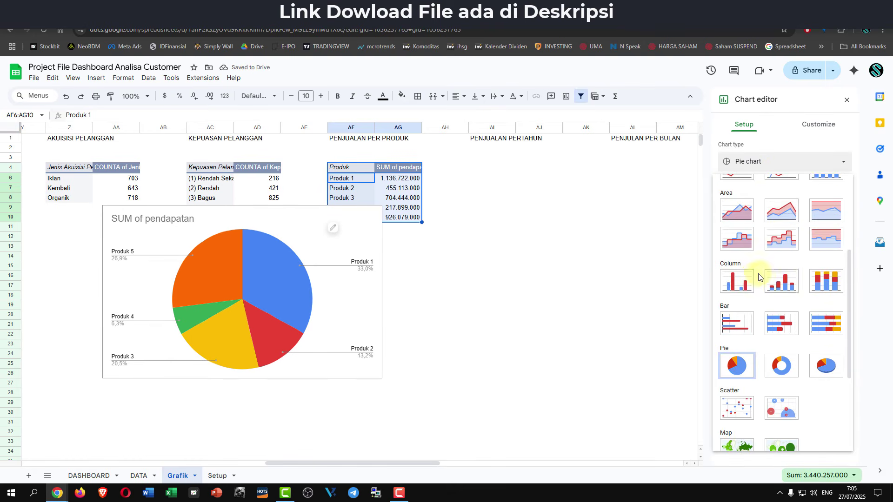
{"action": "left_click", "coordinate": [743, 281]}
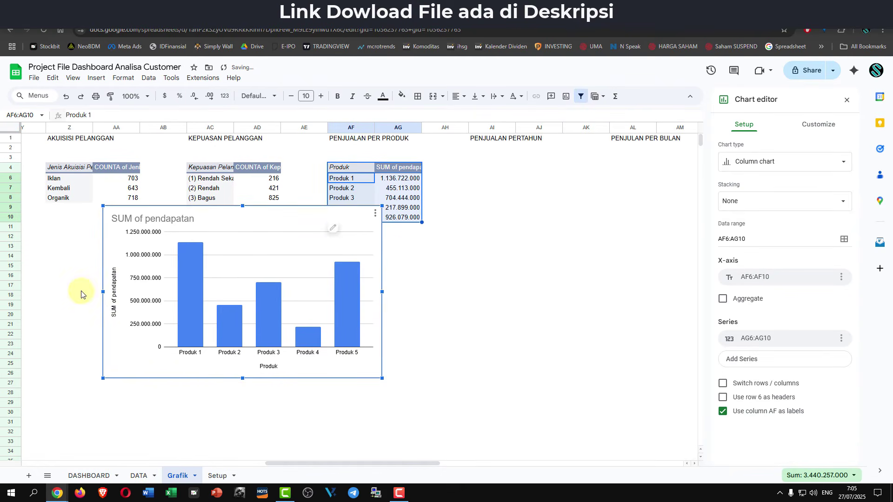
- Remove the vertical and horizontal axis titles from the product column chart
{"action": "left_click", "coordinate": [115, 295]}
{"action": "key", "text": "Delete"}
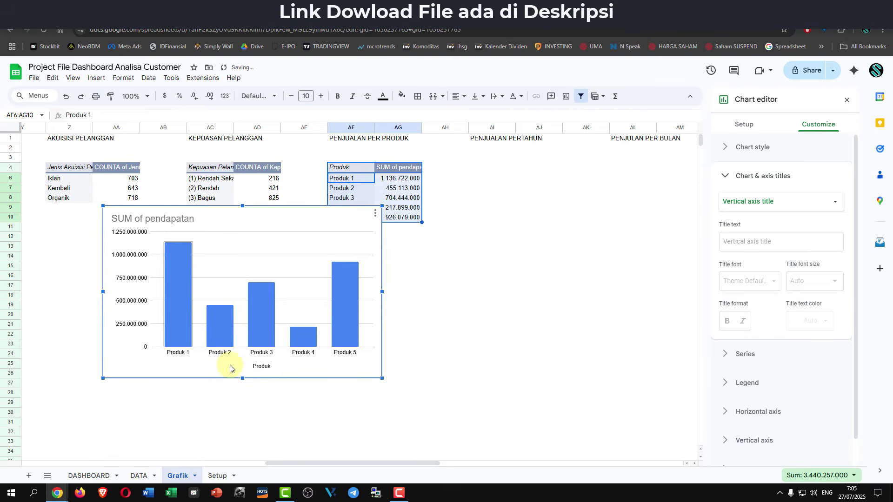
{"action": "left_click", "coordinate": [261, 367]}
{"action": "key", "text": "Delete"}
- Set the column chart's title text to "Penjualan Per Produk"
{"action": "left_click", "coordinate": [177, 220]}
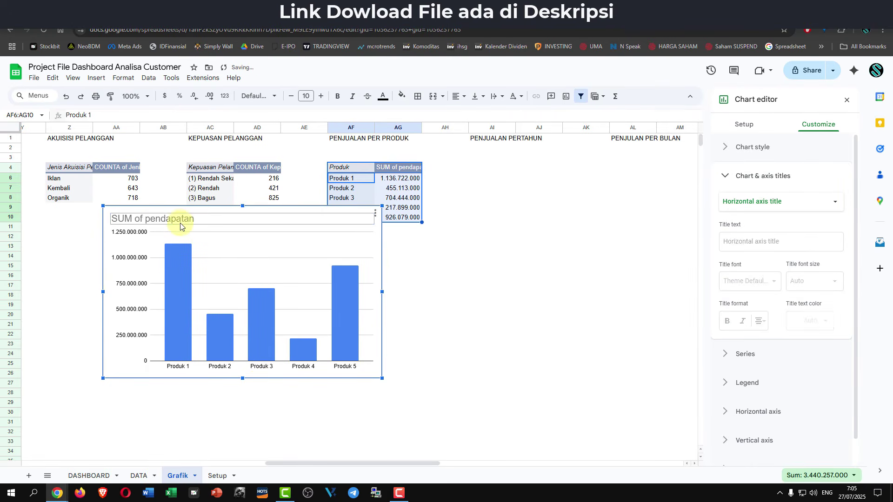
{"action": "left_click", "coordinate": [794, 243]}
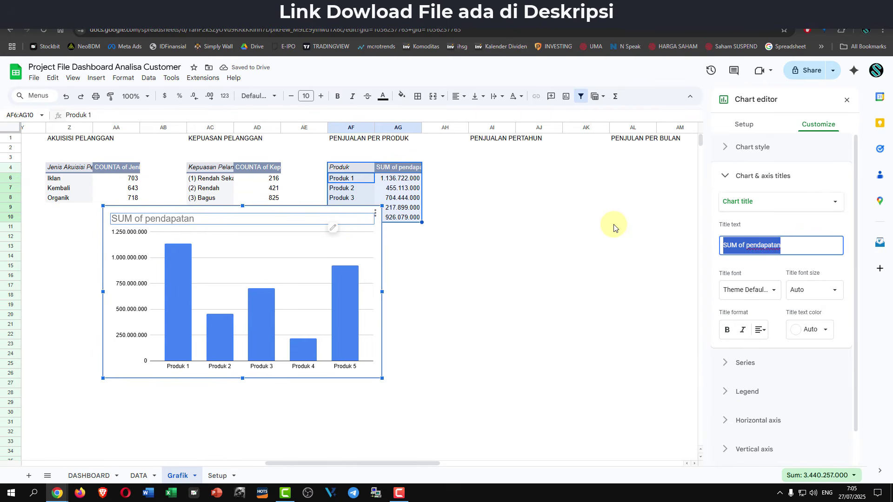
{"action": "type", "text": "p"}
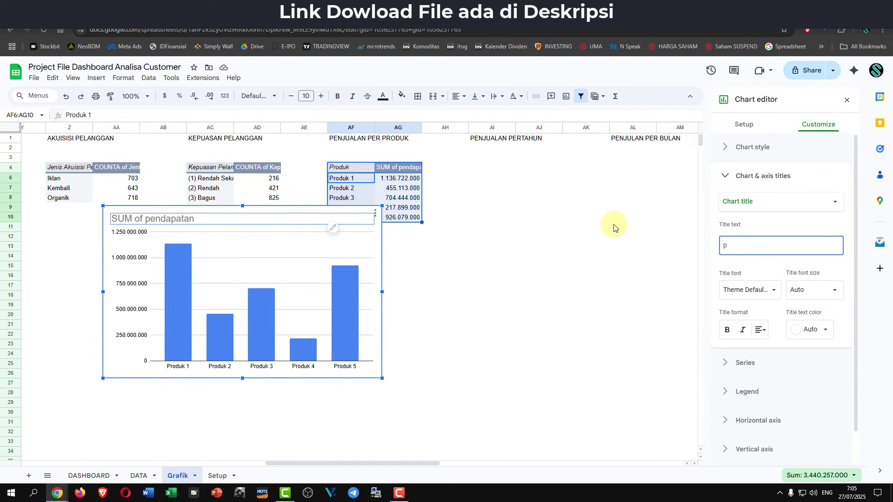
{"action": "key", "text": "BackSpace"}
{"action": "type", "text": "Penjualan Per Produk"}
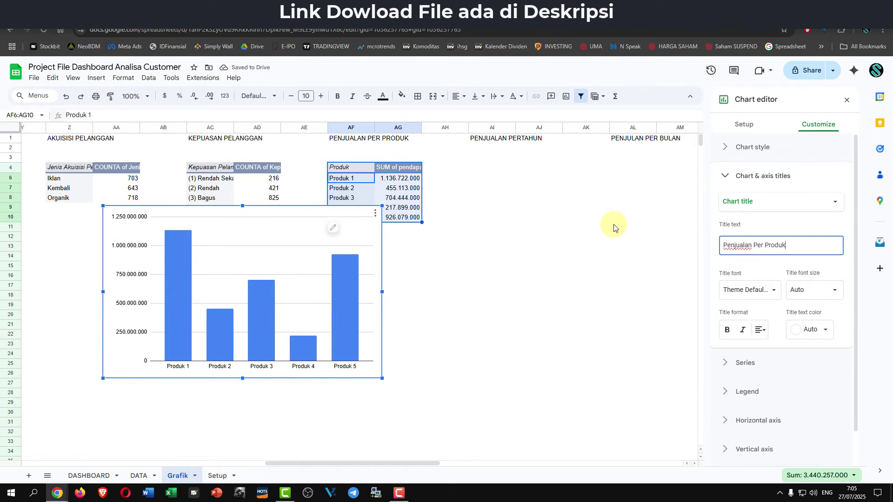
- Format the Penjualan Per Produk chart title at size 18, centered, in dark gray
{"action": "left_click", "coordinate": [820, 290]}
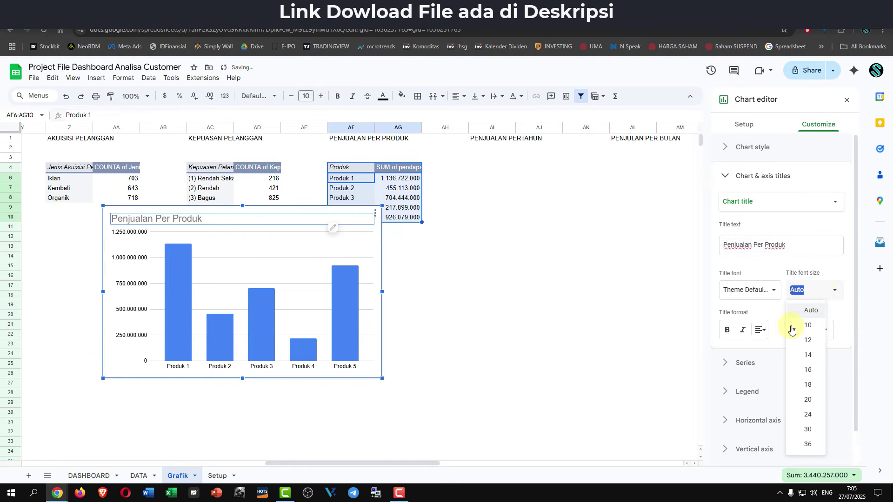
{"action": "left_click", "coordinate": [808, 385]}
{"action": "left_click", "coordinate": [761, 330]}
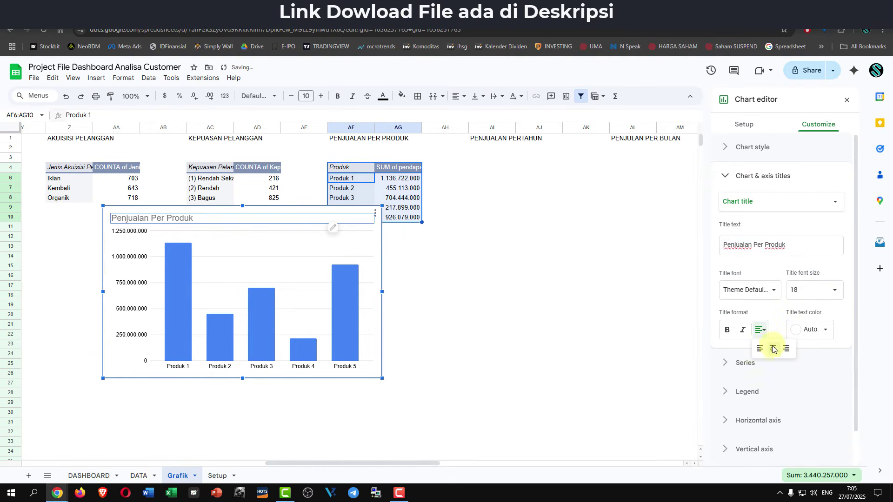
{"action": "left_click", "coordinate": [773, 349]}
{"action": "left_click", "coordinate": [819, 330]}
{"action": "left_click", "coordinate": [739, 180]}
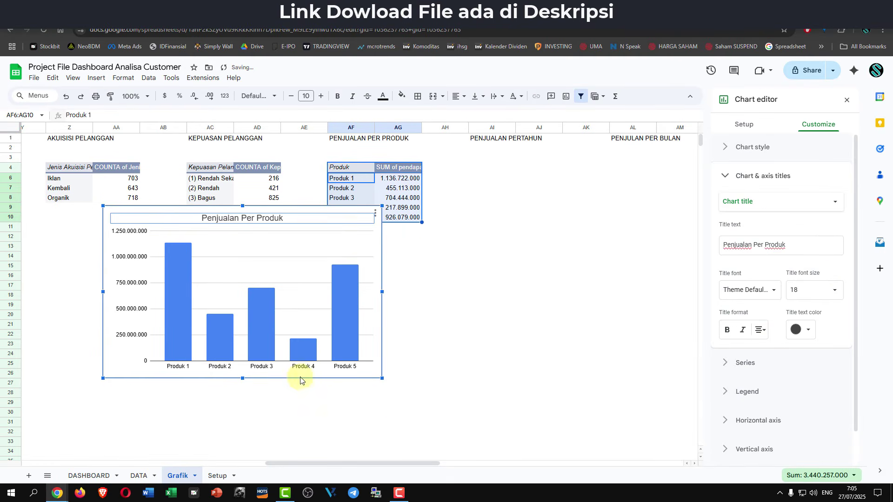
- Turn off the vertical axis's major gridlines in the Penjualan Per Produk chart
{"action": "left_click", "coordinate": [313, 309]}
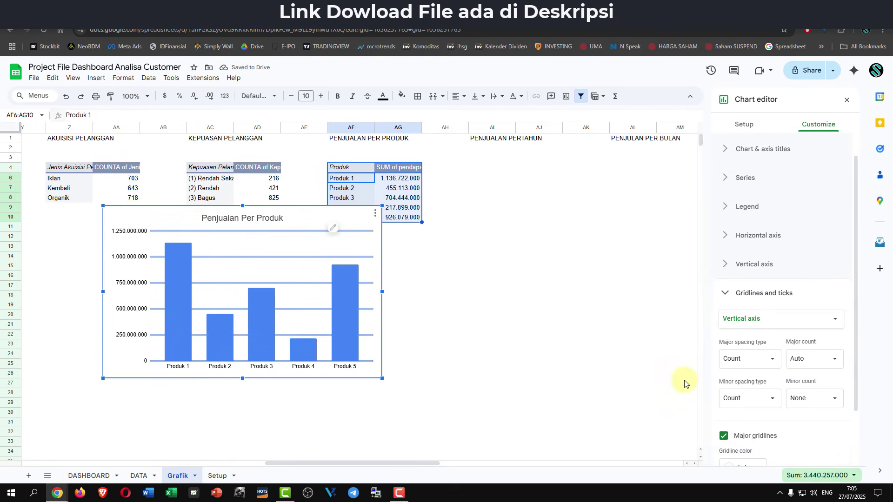
{"action": "scroll", "coordinate": [720, 391], "scroll_direction": "down", "scroll_amount": 2}
{"action": "left_click", "coordinate": [724, 368]}
- Add data labels to the columns of the Penjualan Per Produk chart and leave chart editing
{"action": "left_click", "coordinate": [348, 280]}
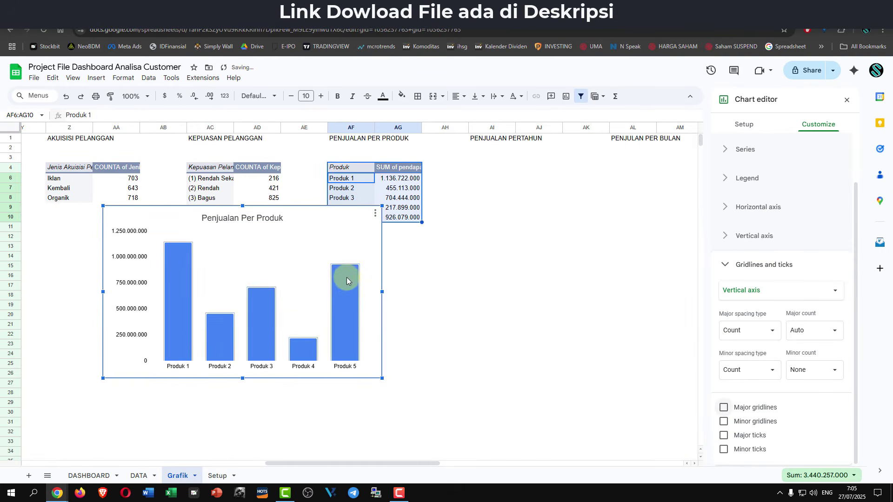
{"action": "left_click", "coordinate": [375, 214]}
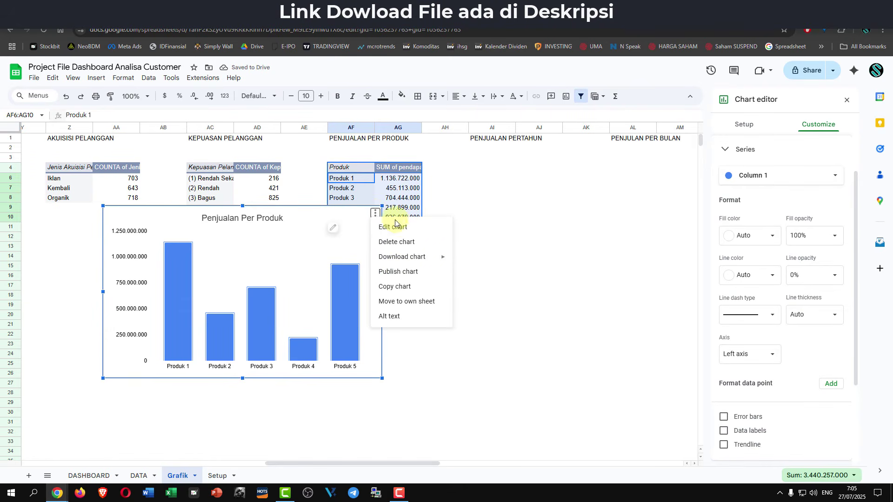
{"action": "left_click", "coordinate": [724, 430]}
{"action": "scroll", "coordinate": [724, 395], "scroll_direction": "down", "scroll_amount": 5}
{"action": "left_click", "coordinate": [444, 266]}
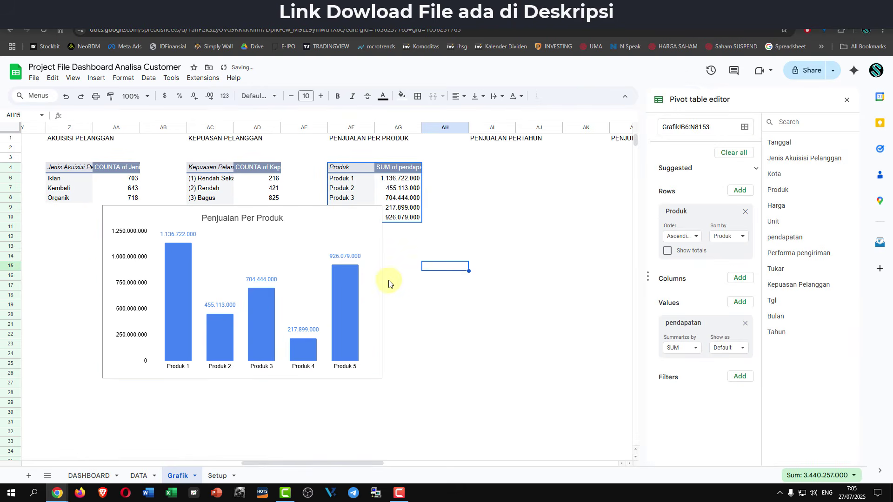
- Change the fill color of the Penjualan Per Produk chart's columns to pink
{"action": "left_click", "coordinate": [353, 291]}
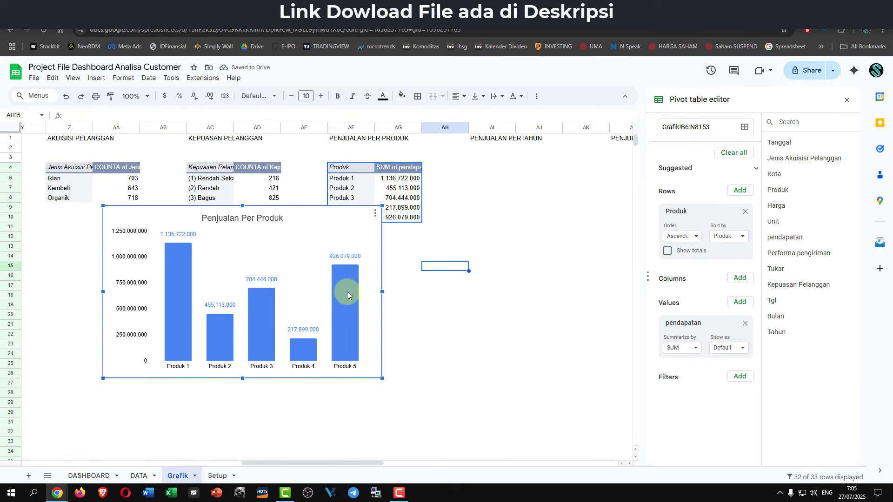
{"action": "double_click", "coordinate": [347, 292]}
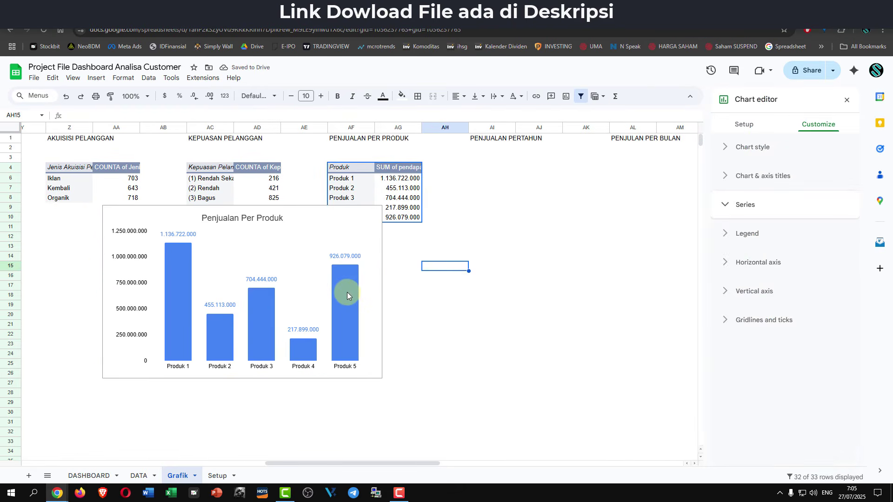
{"action": "left_click", "coordinate": [374, 218]}
{"action": "left_click", "coordinate": [375, 216]}
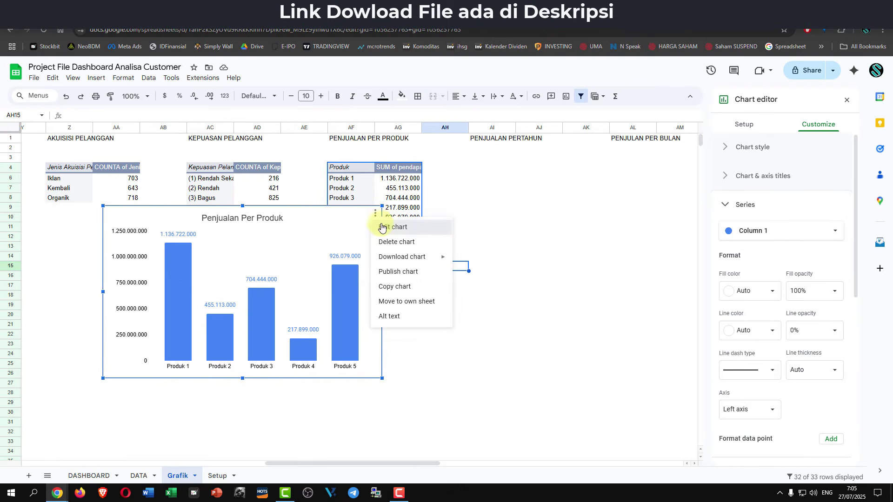
{"action": "left_click", "coordinate": [341, 277]}
{"action": "left_click", "coordinate": [345, 293]}
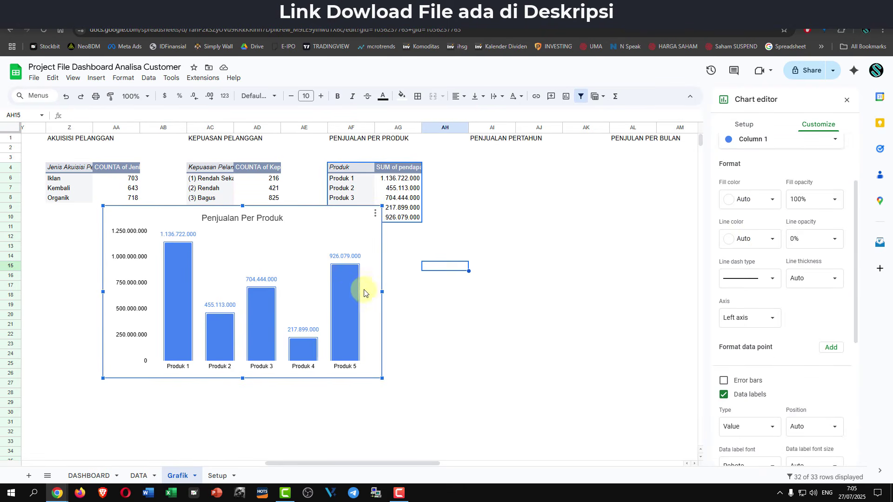
{"action": "left_click", "coordinate": [770, 200]}
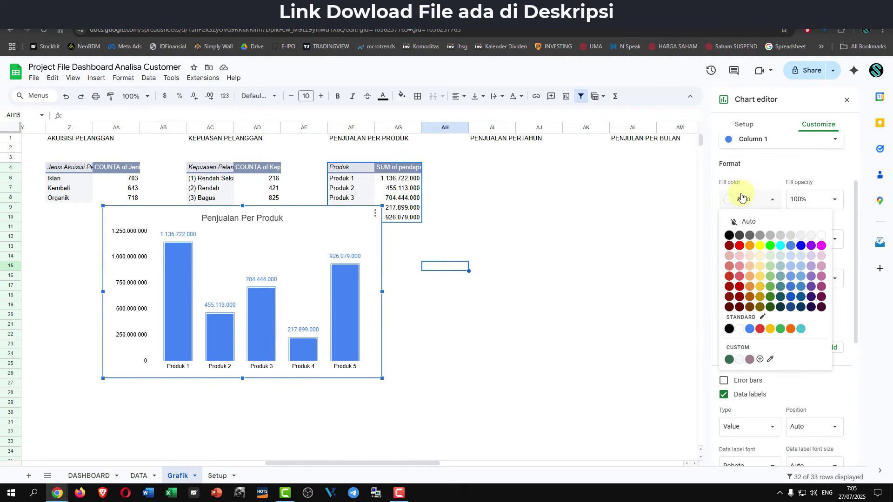
{"action": "left_click", "coordinate": [740, 268]}
{"action": "left_click", "coordinate": [528, 276]}
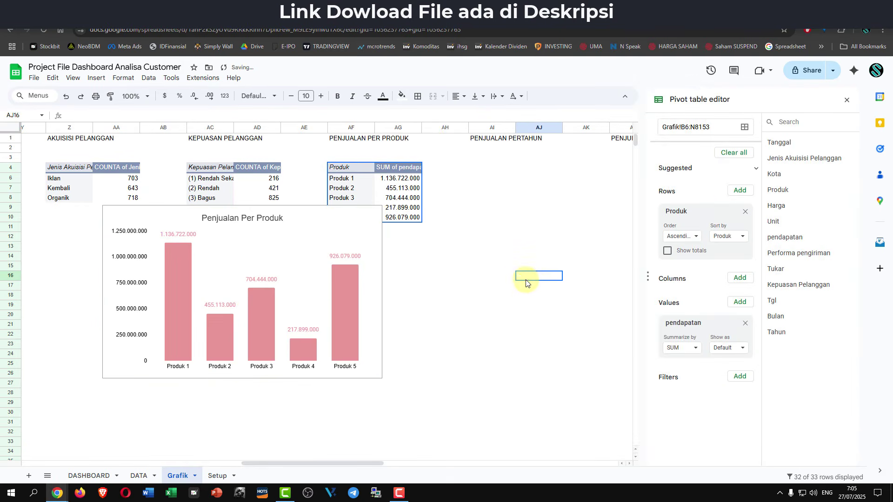
- Set the text color of the Penjualan Per Produk chart's data labels to dark gray
{"action": "left_click", "coordinate": [350, 257]}
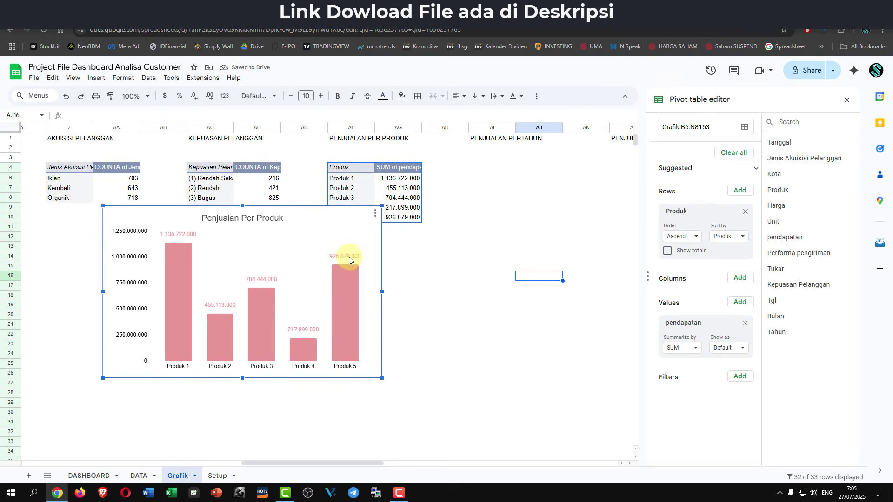
{"action": "double_click", "coordinate": [349, 257]}
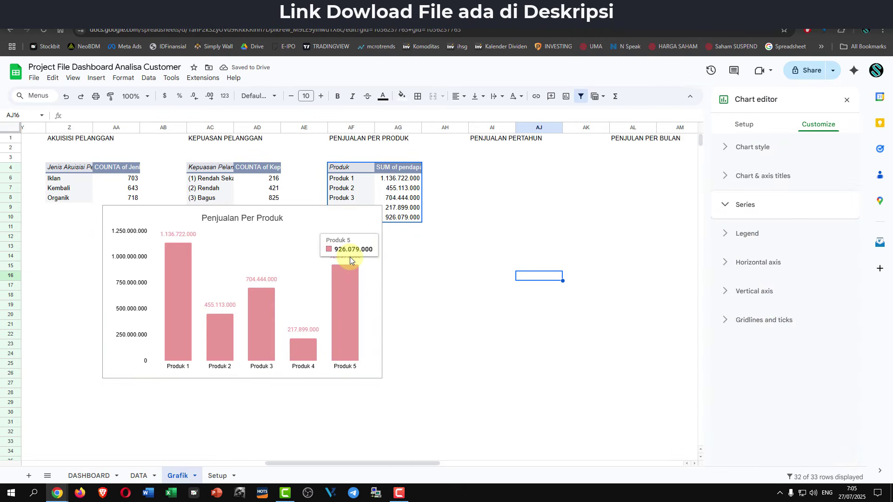
{"action": "left_click", "coordinate": [263, 280]}
{"action": "left_click", "coordinate": [263, 280]}
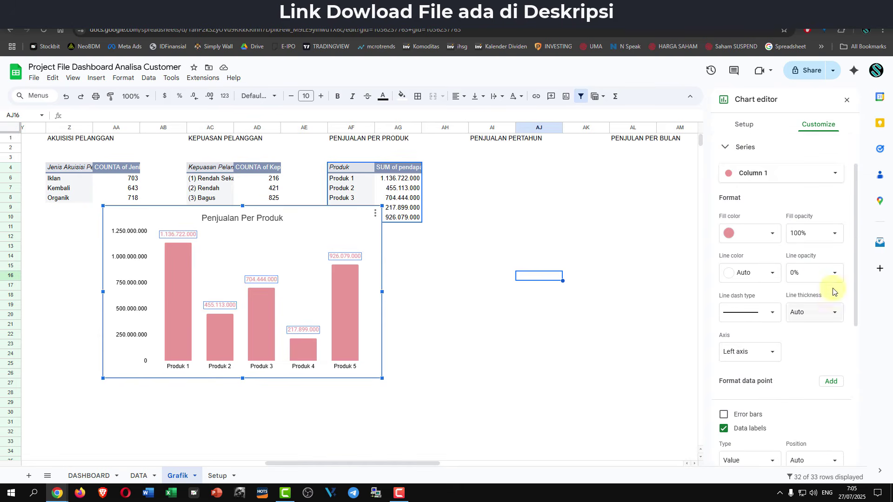
{"action": "scroll", "coordinate": [801, 361], "scroll_direction": "down", "scroll_amount": 6}
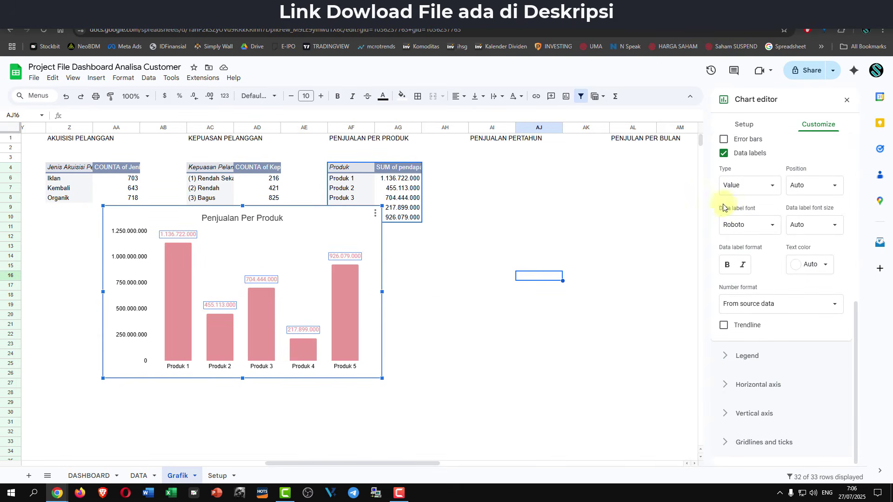
{"action": "left_click", "coordinate": [824, 265]}
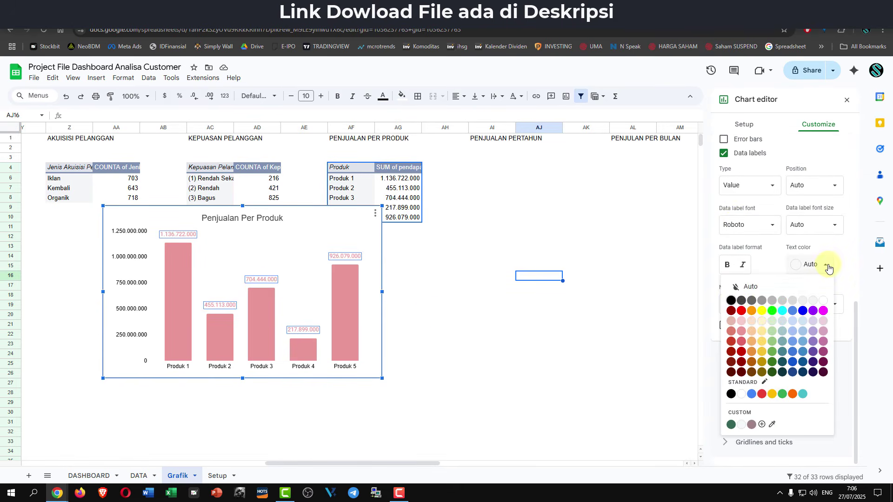
{"action": "left_click", "coordinate": [744, 304]}
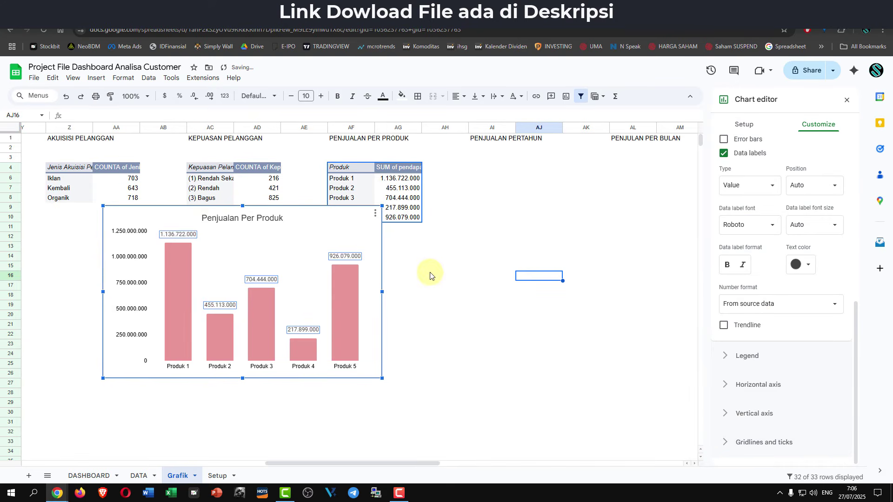
{"action": "left_click", "coordinate": [458, 297]}
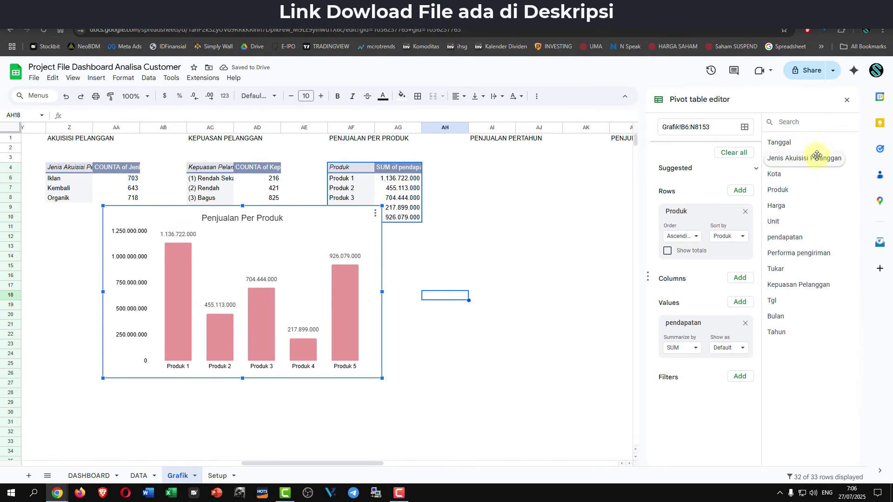
- Give the Penjualan Per Produk chart a light yellow background and leave chart editing
{"action": "left_click", "coordinate": [376, 214]}
{"action": "left_click", "coordinate": [395, 228]}
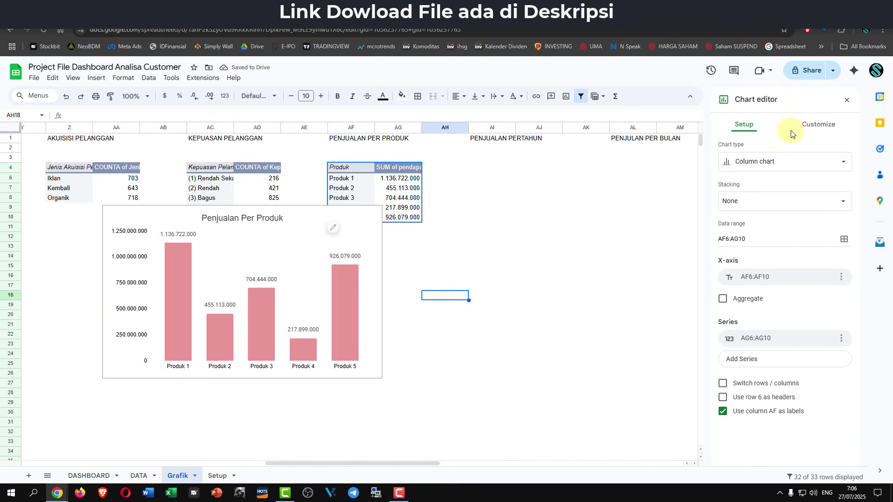
{"action": "left_click", "coordinate": [818, 125]}
{"action": "left_click", "coordinate": [756, 148]}
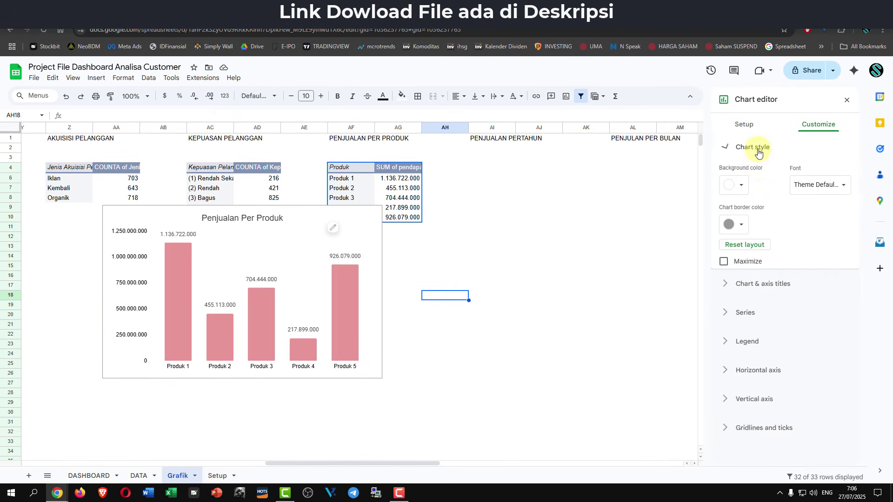
{"action": "left_click", "coordinate": [745, 186]}
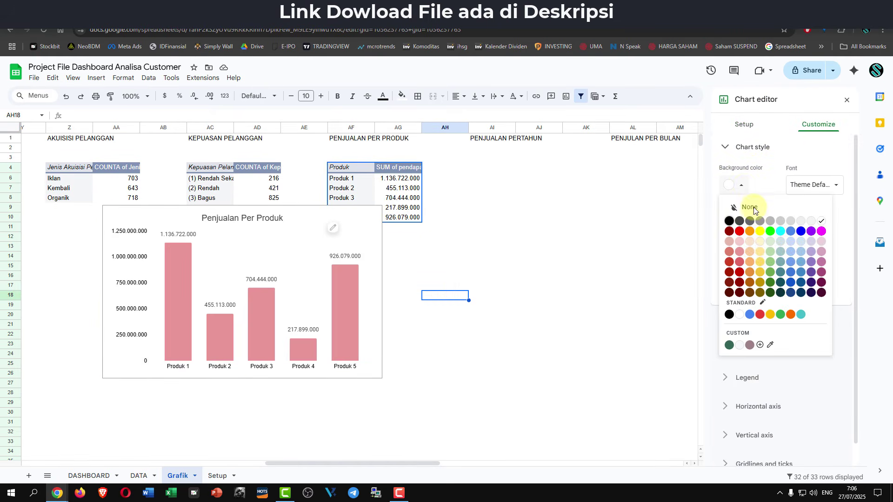
{"action": "left_click", "coordinate": [758, 252]}
{"action": "left_click", "coordinate": [525, 276]}
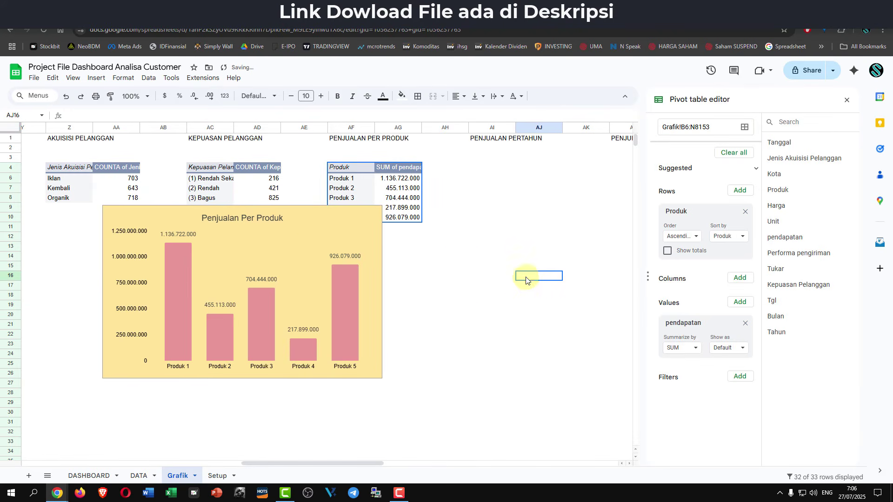
- Copy the Penjualan Per Produk chart and paste it into the DASHBOARD sheet
{"action": "left_click", "coordinate": [274, 224]}
{"action": "left_click", "coordinate": [95, 475]}
{"action": "left_click", "coordinate": [152, 339]}
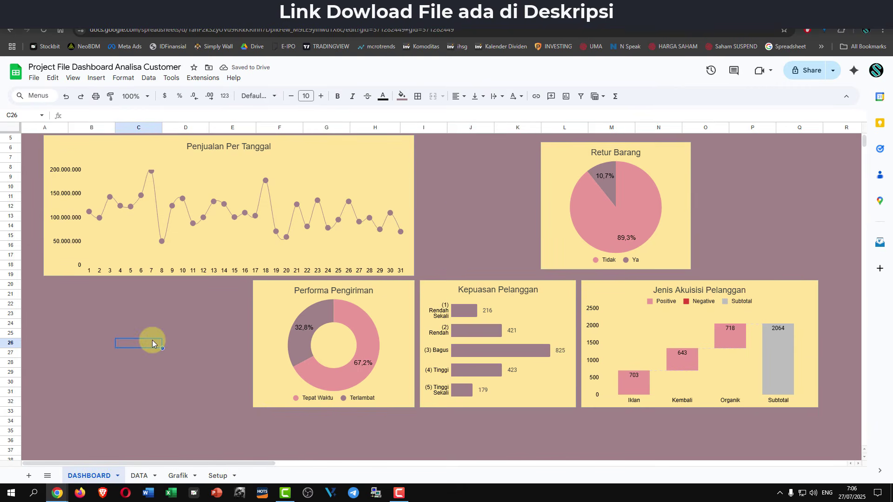
{"action": "key", "text": "ctrl+v"}
- Place the Penjualan Per Produk chart below Penjualan Per Tanggal and narrow it to fit beside the Performa Pengiriman chart
{"action": "left_click_drag", "start_coordinate": [321, 333], "coordinate": [239, 273]}
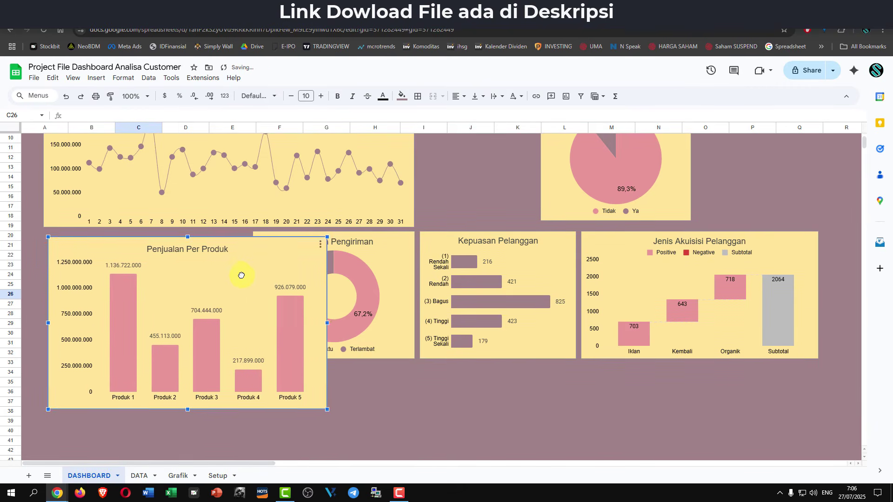
{"action": "left_click_drag", "start_coordinate": [325, 316], "coordinate": [247, 308]}
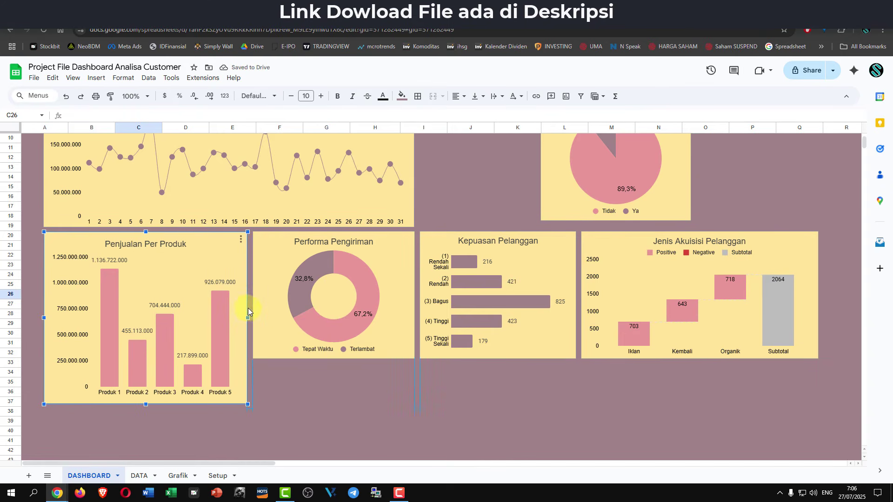